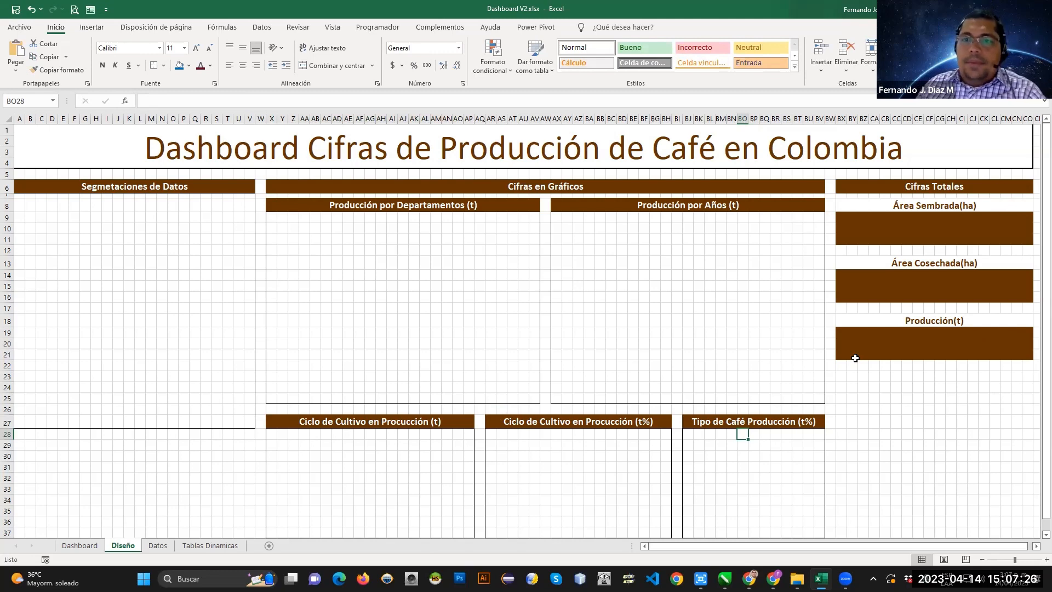
Examine the Dashboard and Diseño sheets, and inspect the coffee records on the Datos sheet from the first row to the last.
click(80, 546)
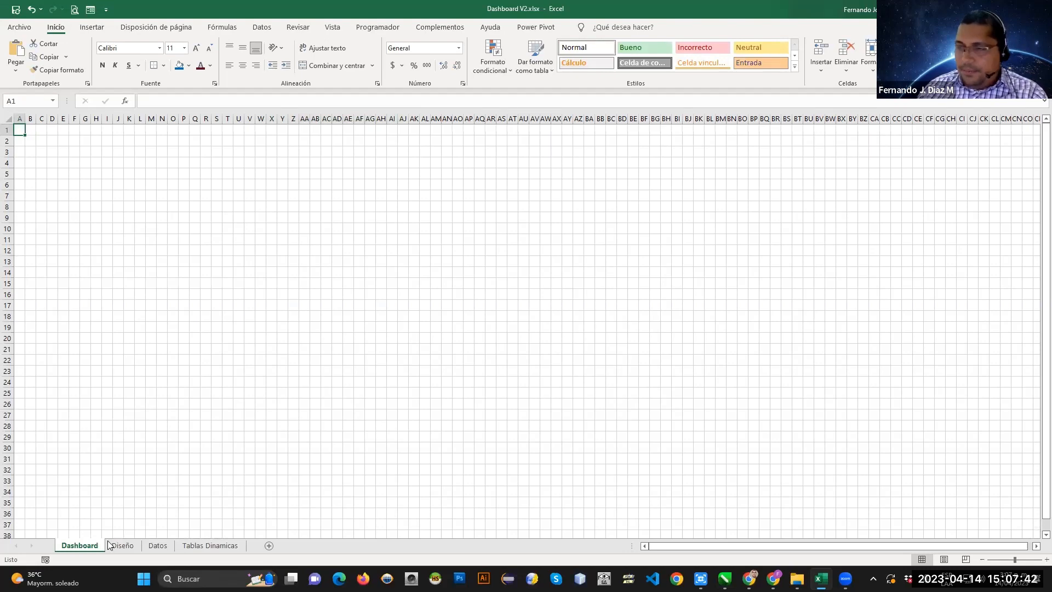
key(ctrl+Page_Down)
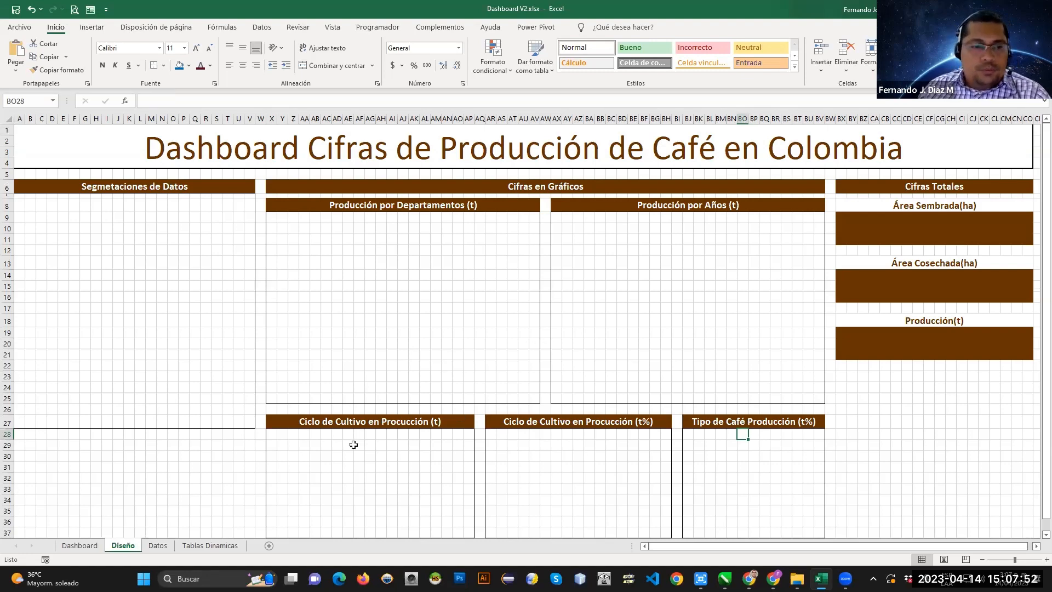
click(161, 547)
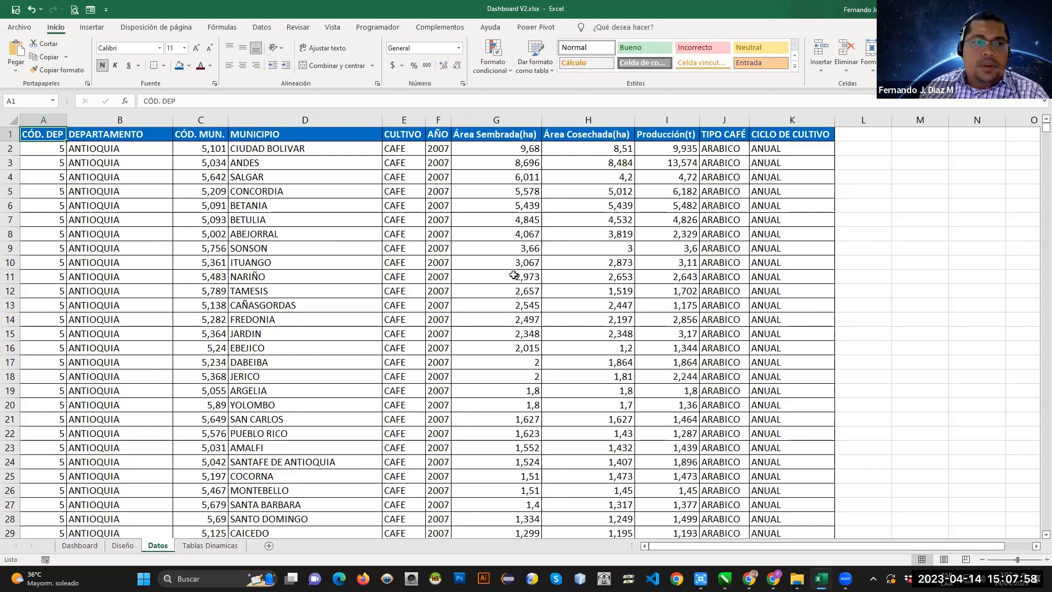
click(63, 148)
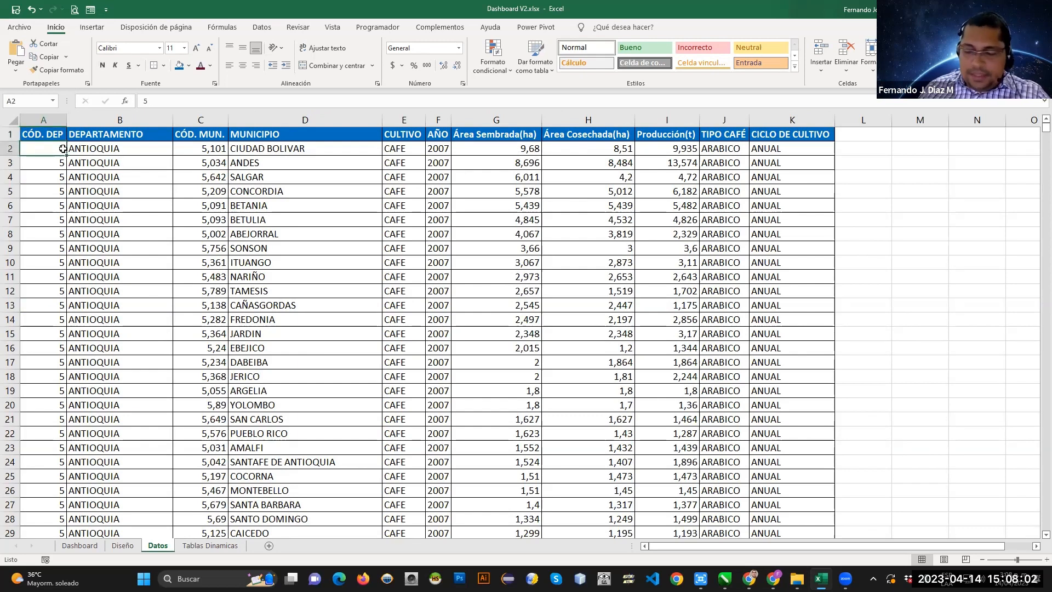
key(ctrl+shift+Down)
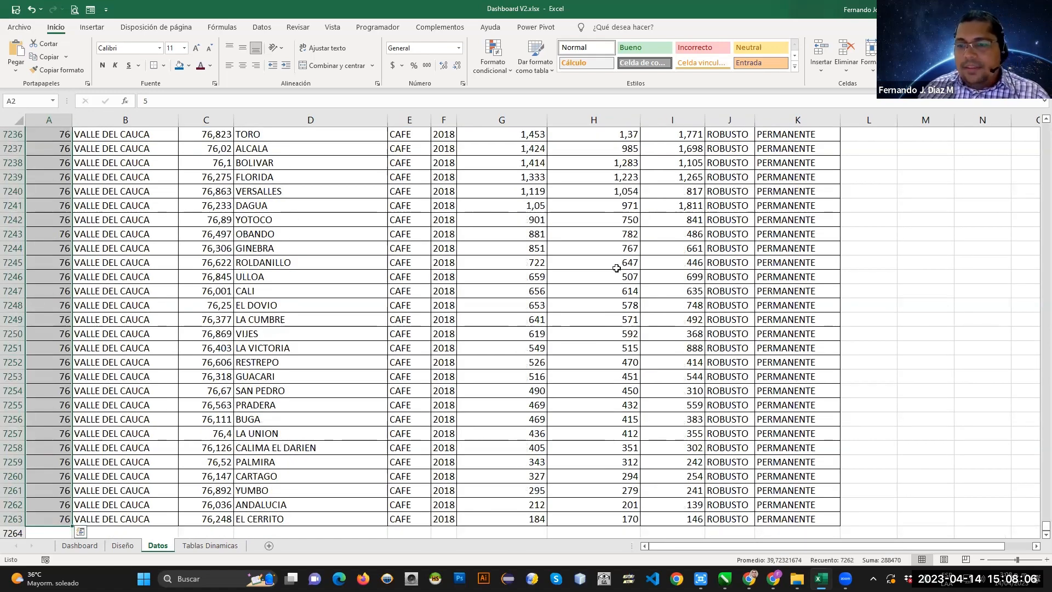
click(559, 295)
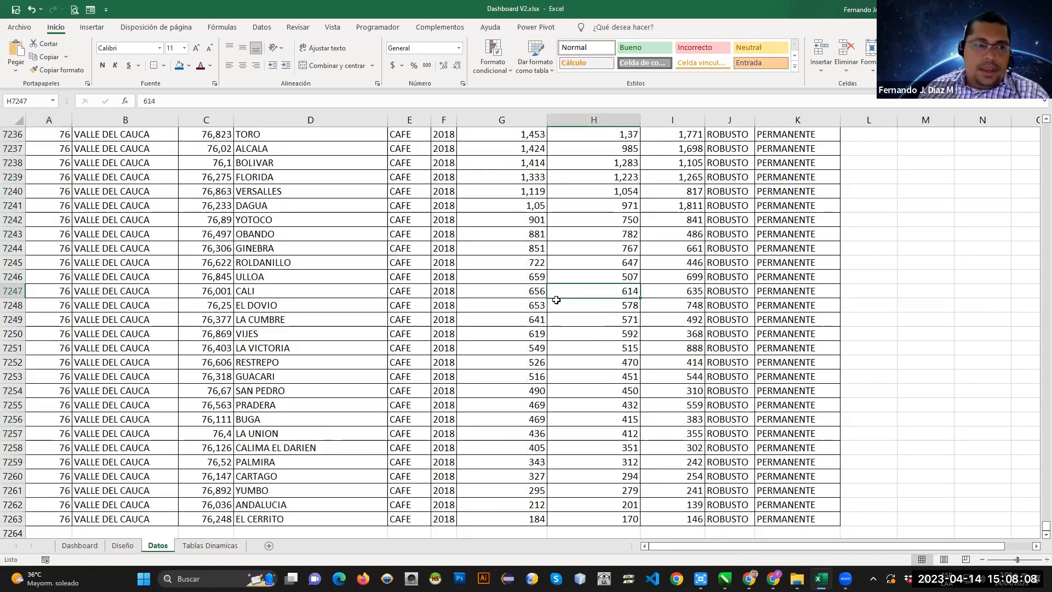
scroll(556, 300, up, 9)
scroll(556, 300, up, 8)
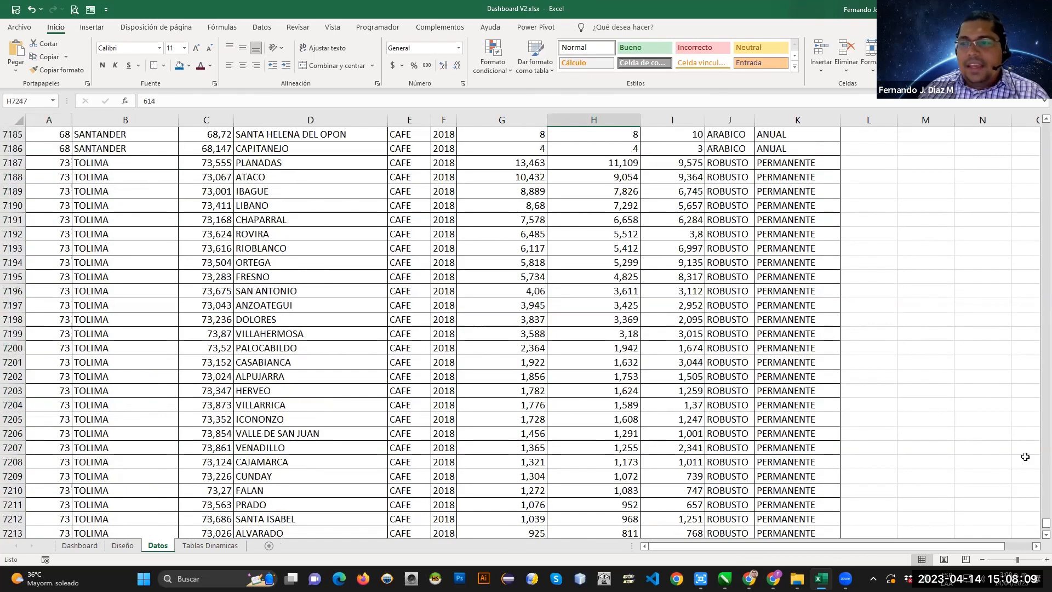
click(1045, 523)
drag(1045, 523, 1045, 127)
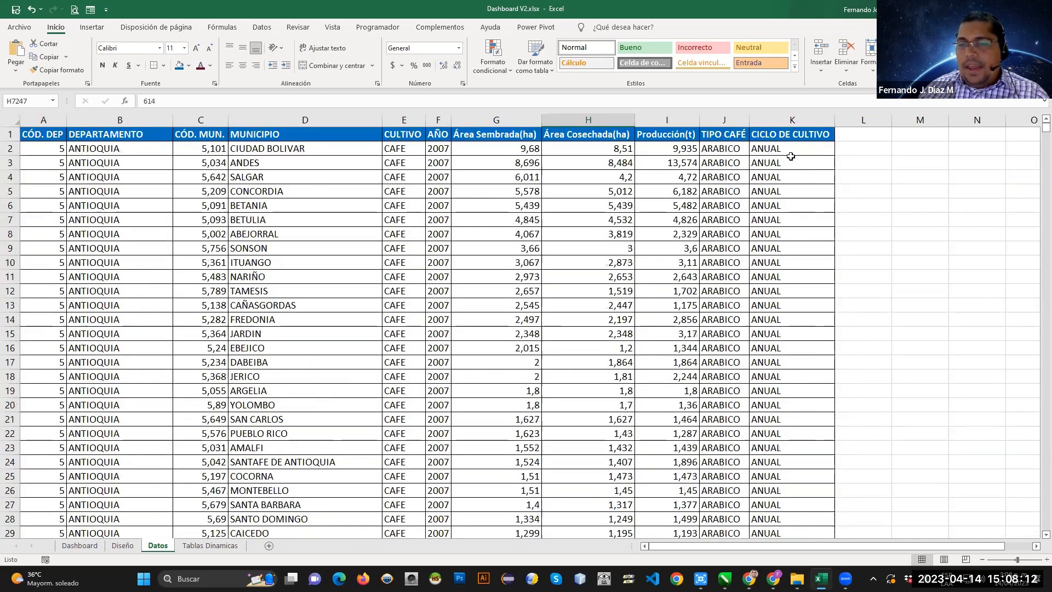
click(787, 148)
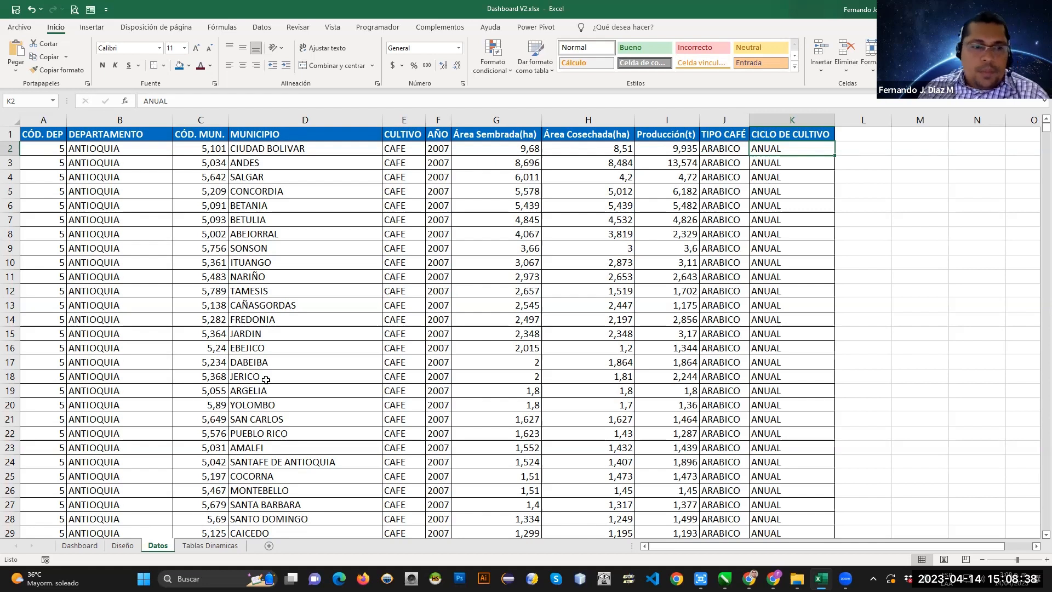
Correct the heading on the Tablas Dinamicas sheet to read "Espacio para Crear las Tablas Dinámicas".
click(212, 546)
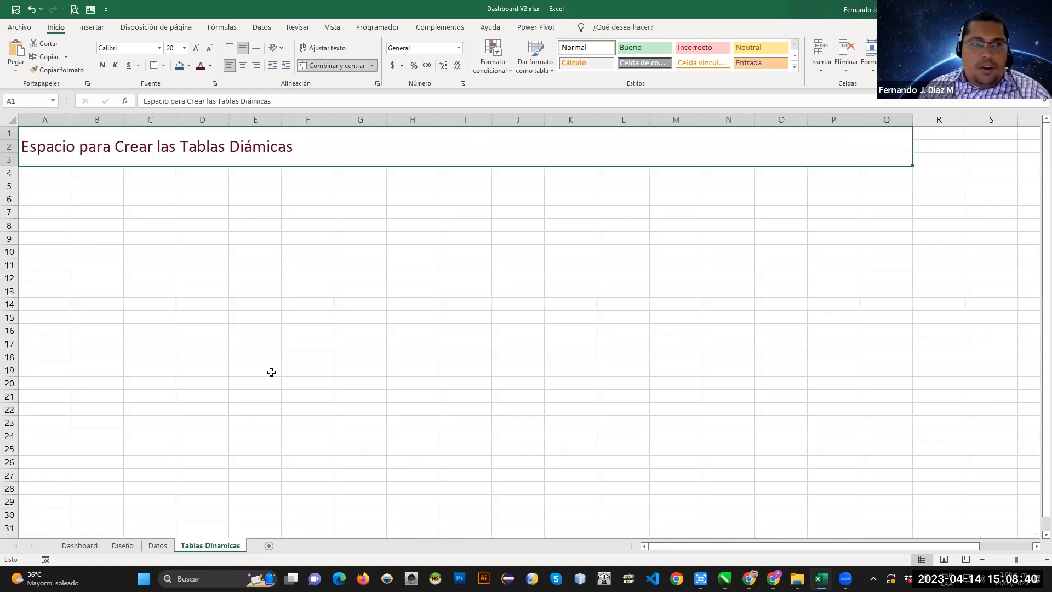
click(234, 265)
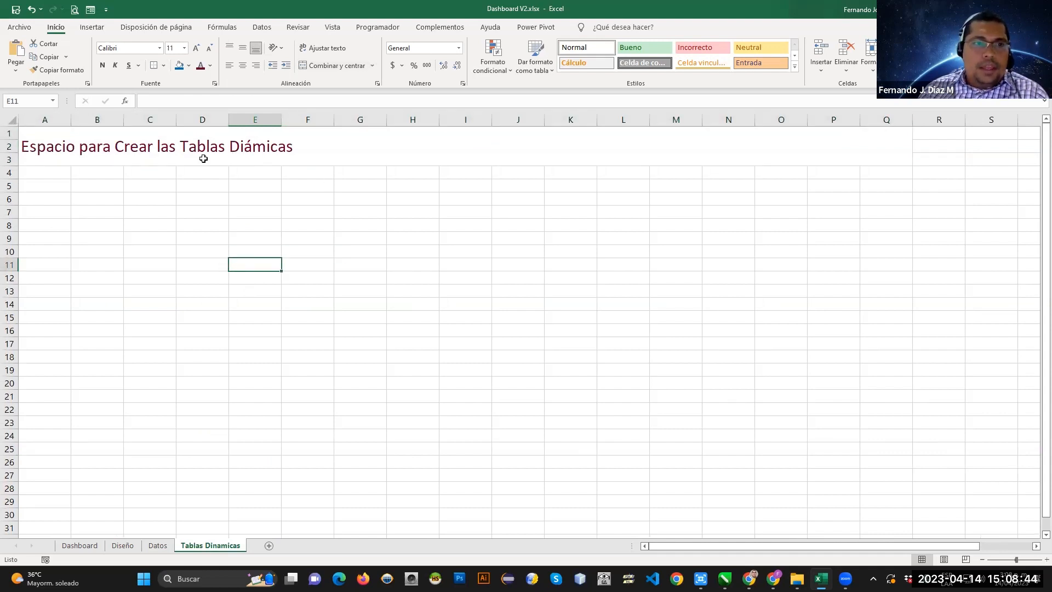
double_click(246, 152)
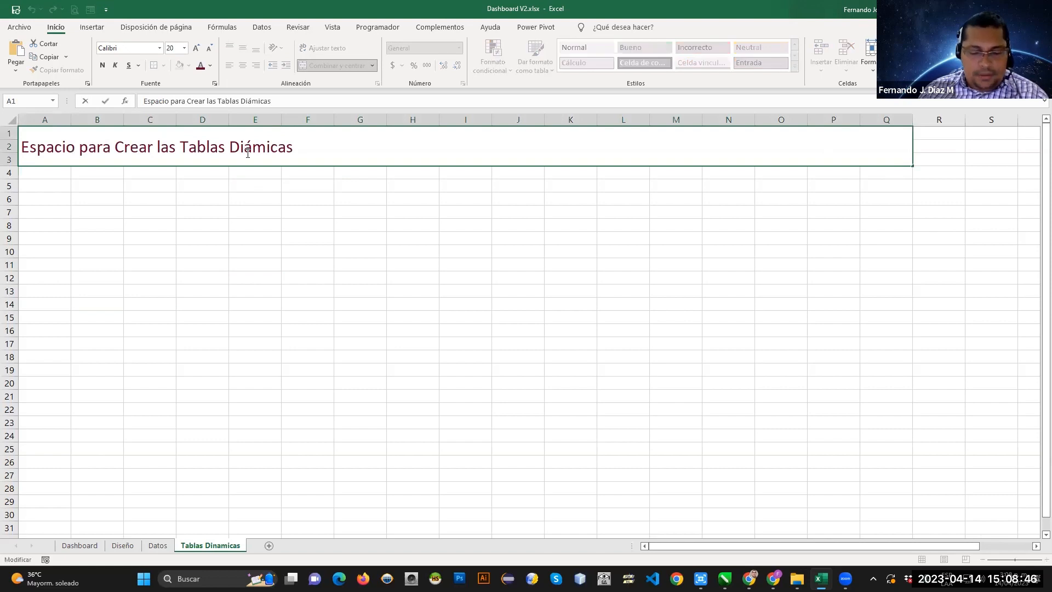
text(n)
click(277, 209)
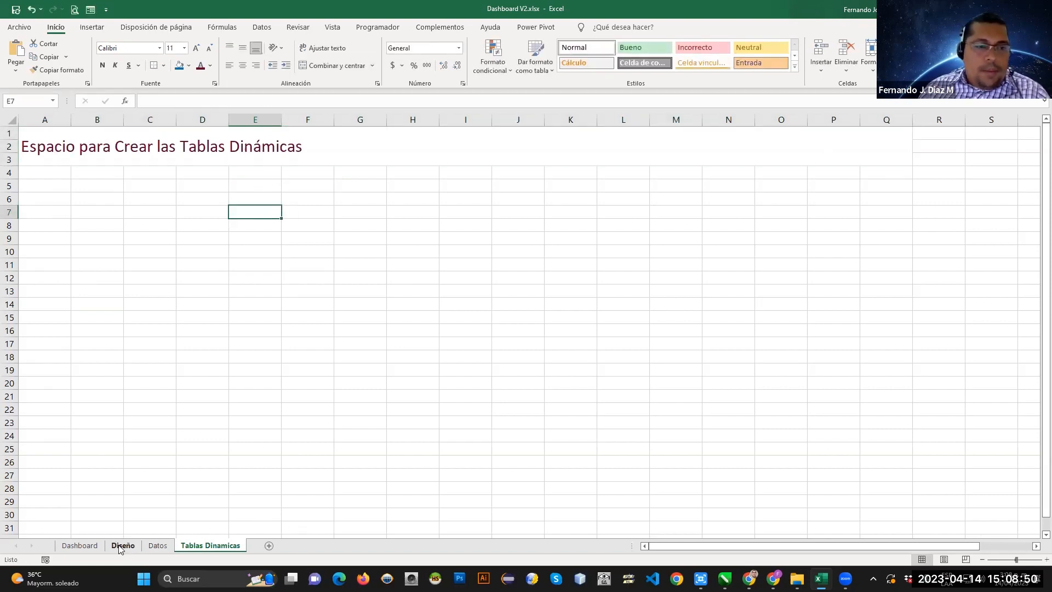
Widen all columns of the Dashboard sheet evenly to about four times their width.
click(92, 545)
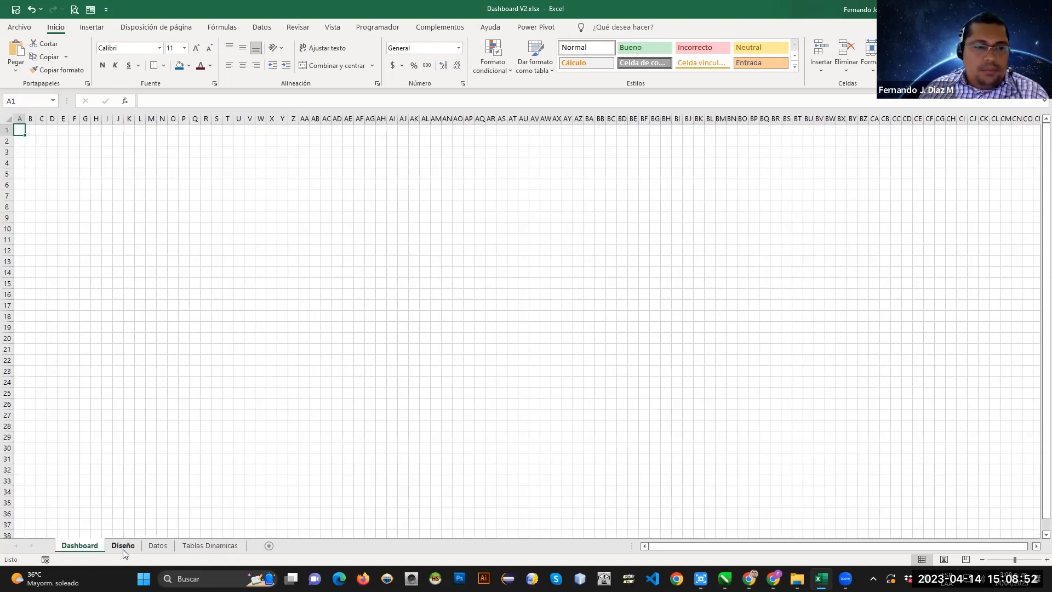
click(123, 547)
click(87, 546)
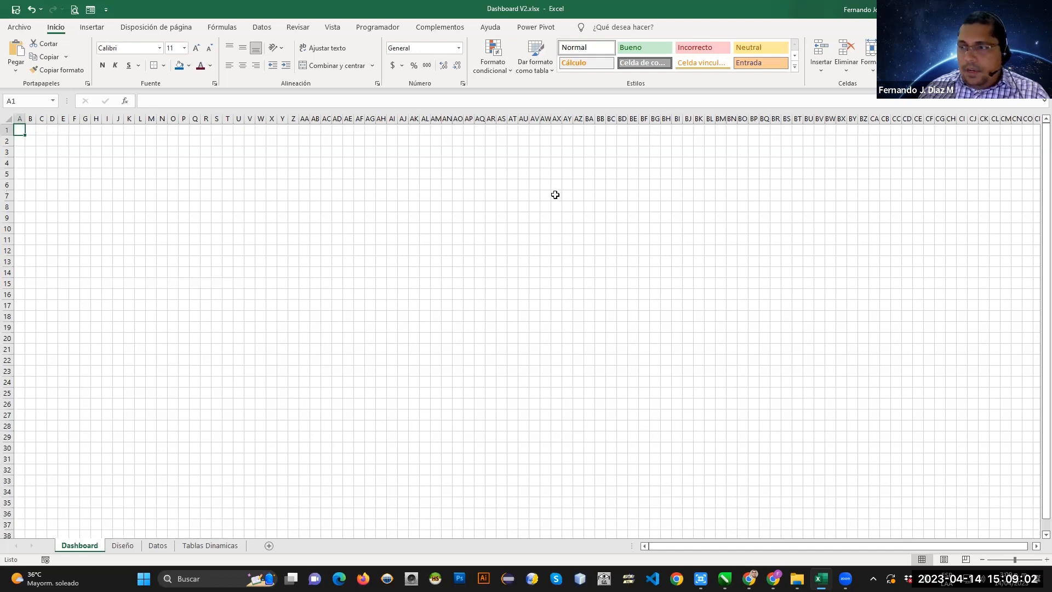
click(8, 118)
drag(25, 118, 58, 119)
click(141, 173)
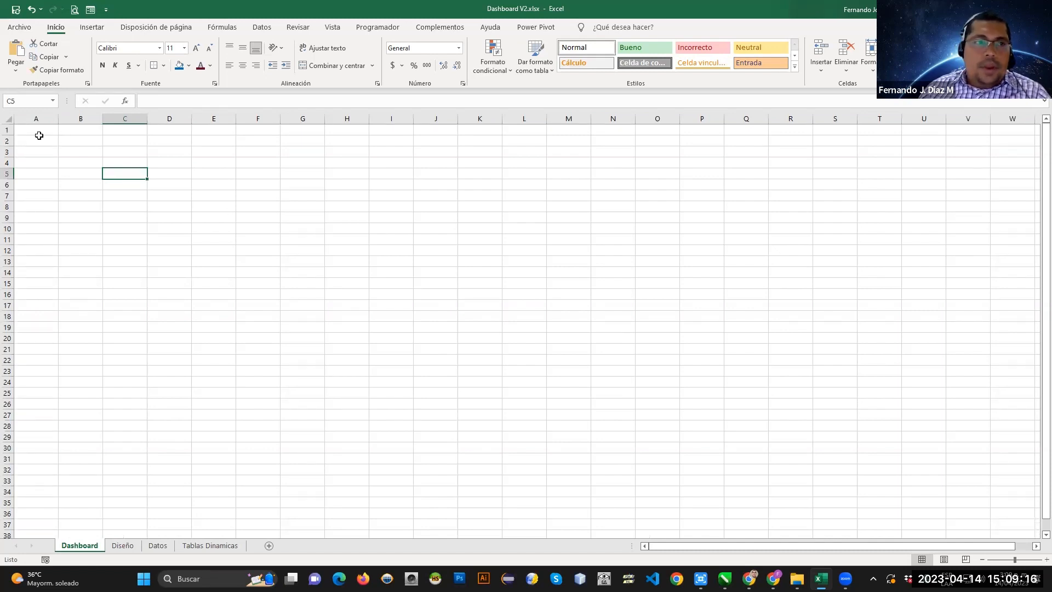
Narrow all columns of the Dashboard sheet evenly so that the cells form a fine grid of small squares.
click(11, 120)
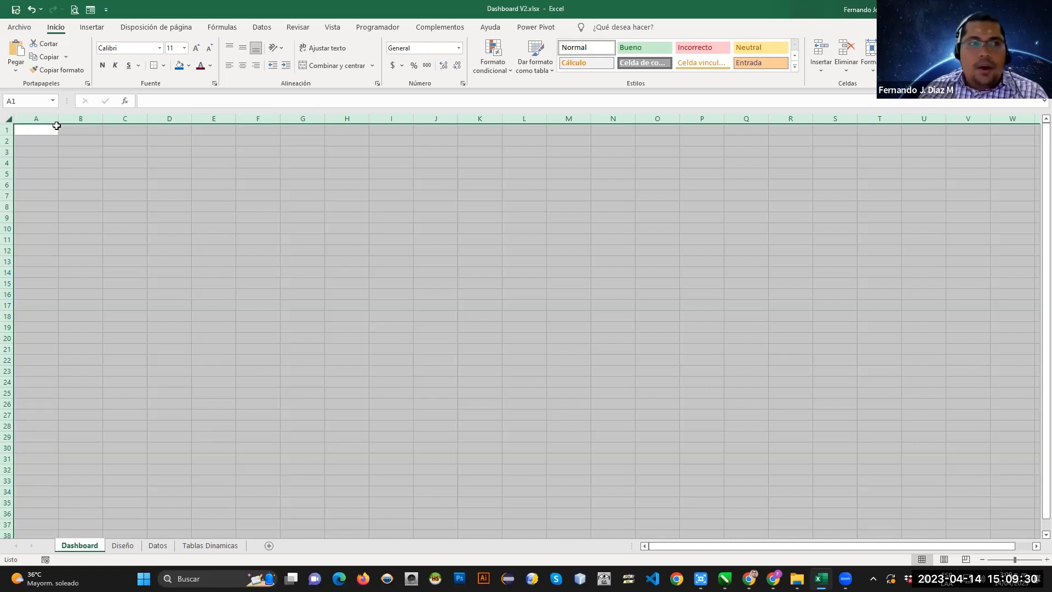
drag(58, 118, 25, 118)
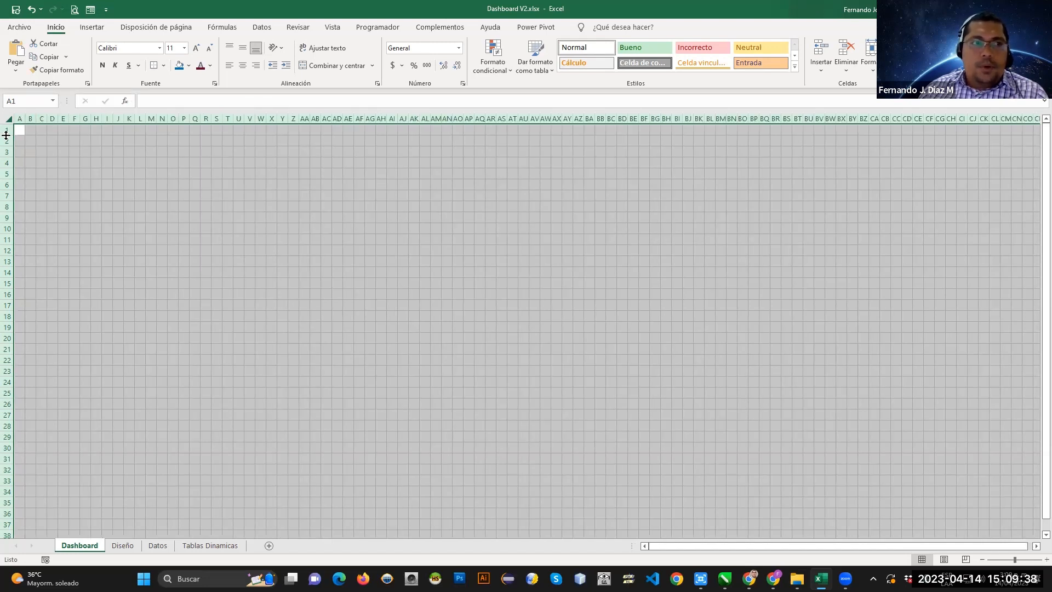
click(96, 141)
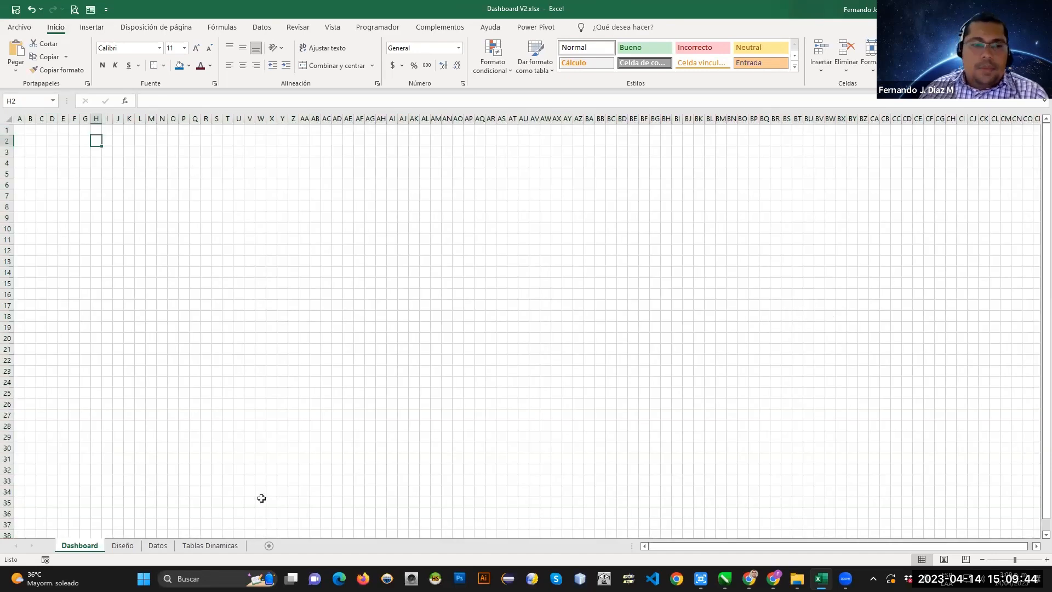
Copy the title text "Dashboard Cifras de Producción de Café en Colombia" from the merged header on the Diseño sheet.
click(123, 546)
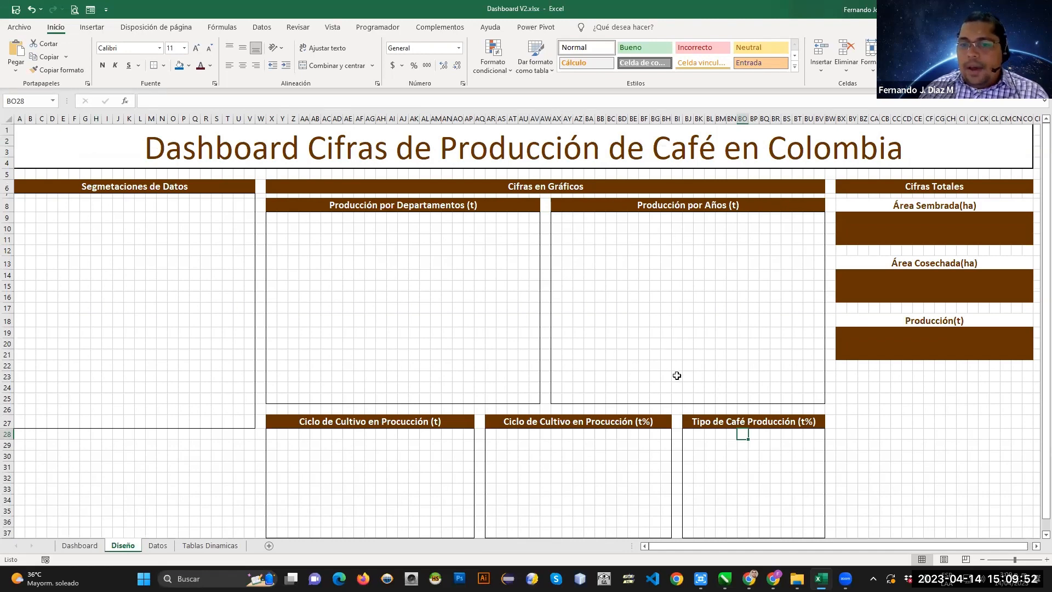
click(716, 361)
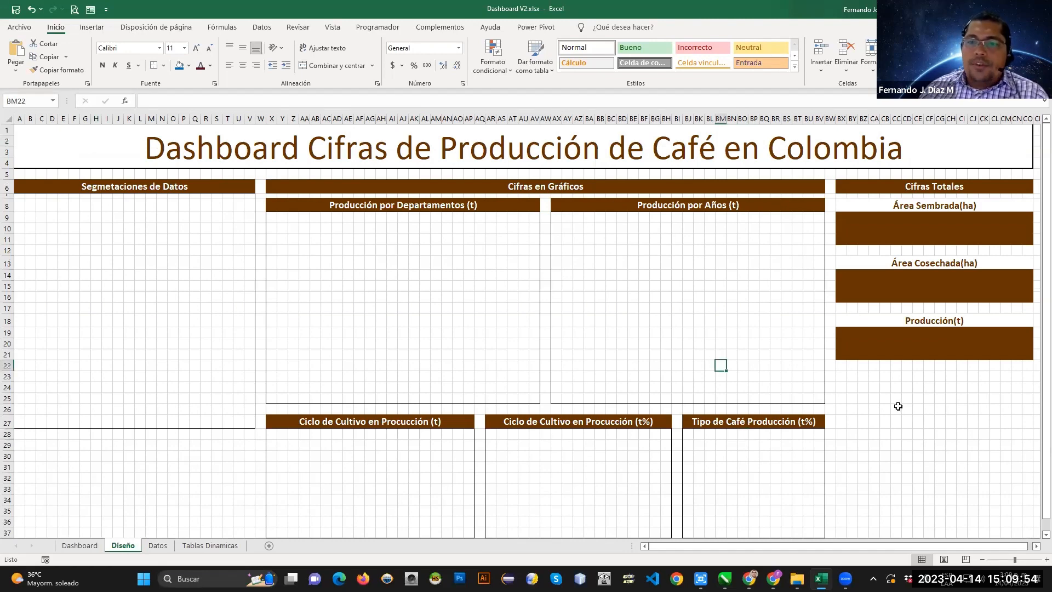
click(895, 408)
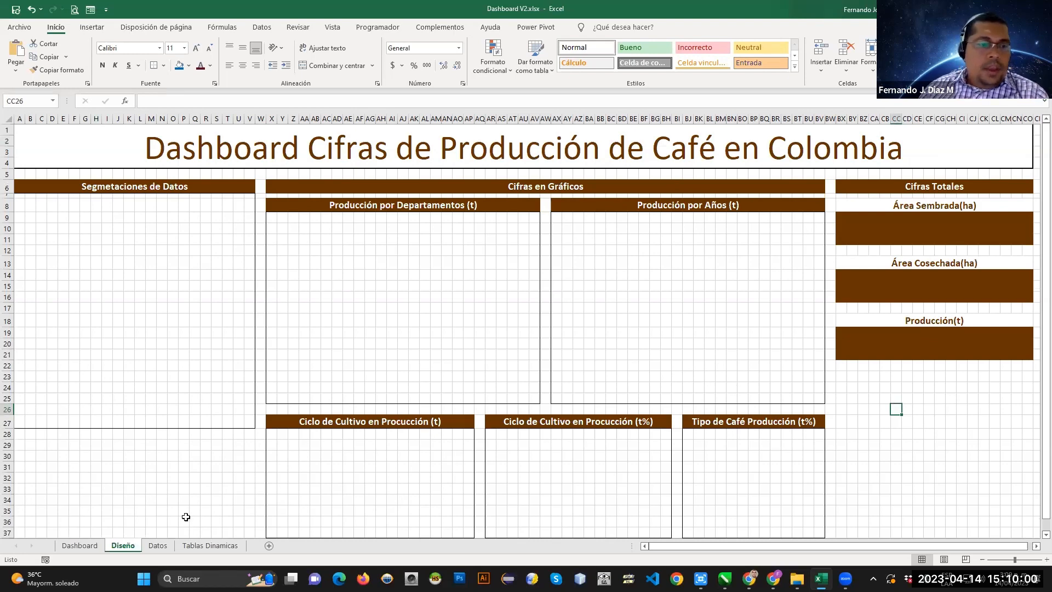
click(19, 133)
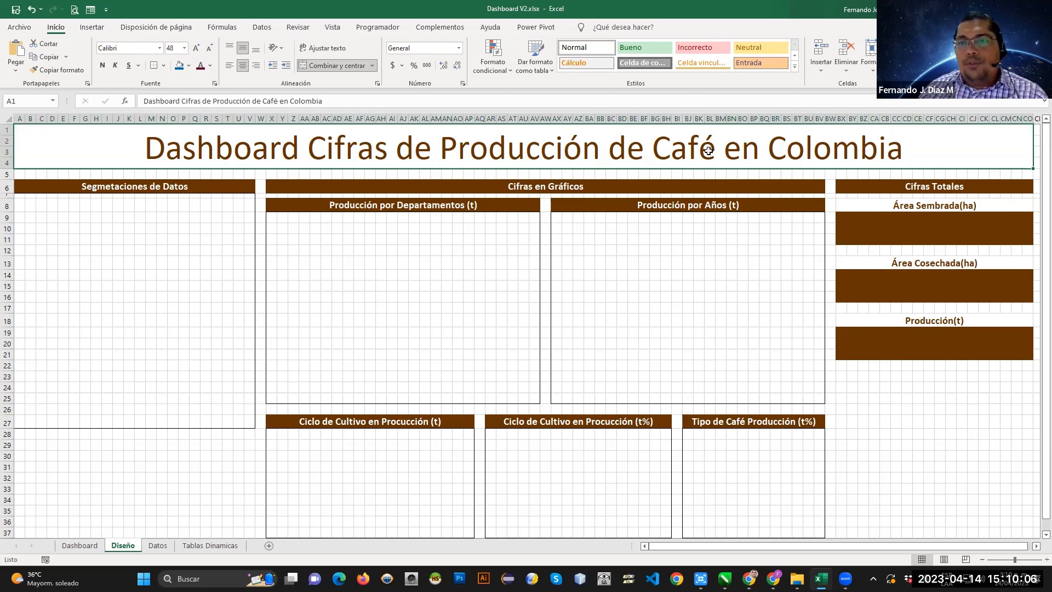
click(285, 102)
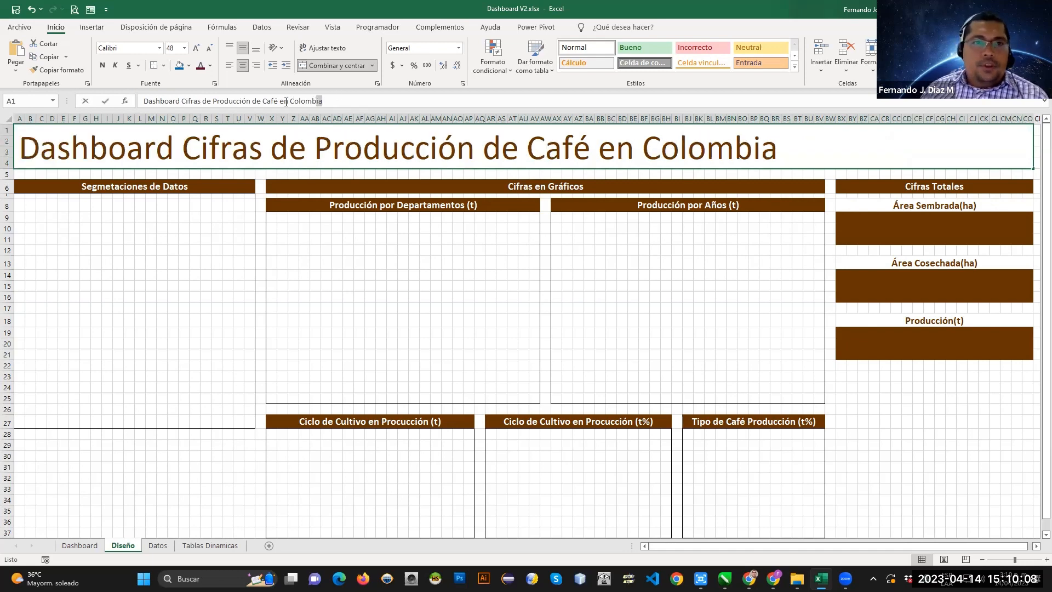
drag(286, 102, 138, 102)
key(ctrl+c)
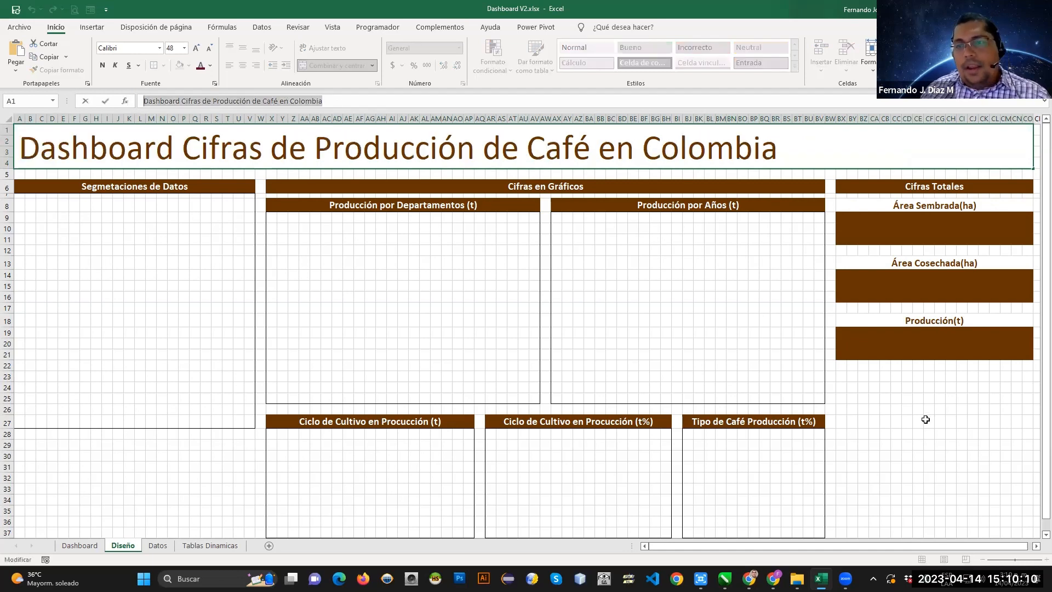
click(925, 419)
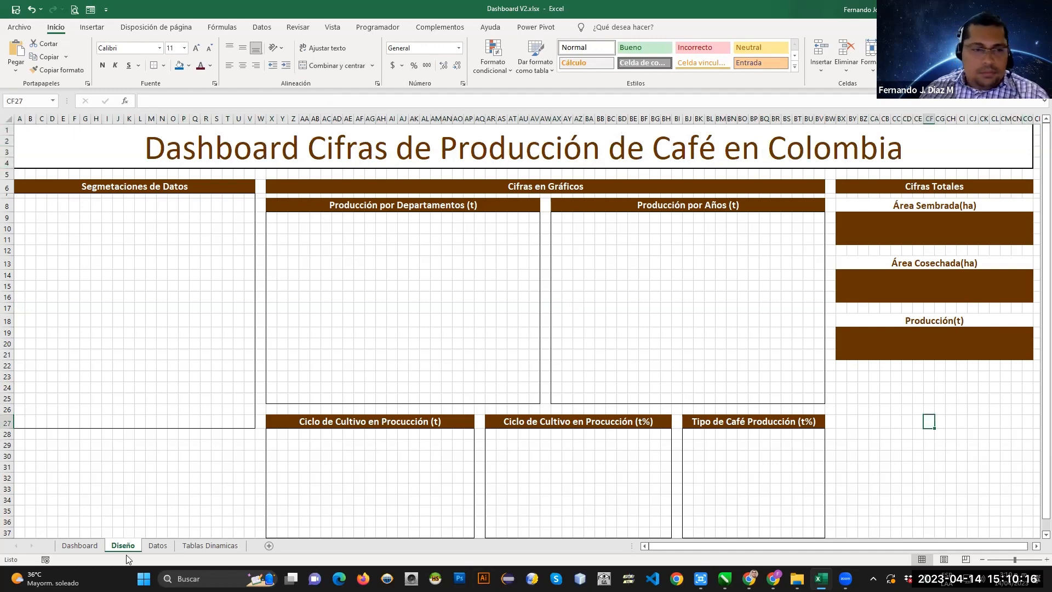
Merge and center A1:CO4 on the Dashboard sheet and paste the title "Dashboard Cifras de Producción de Café en Colombia" into it.
click(80, 545)
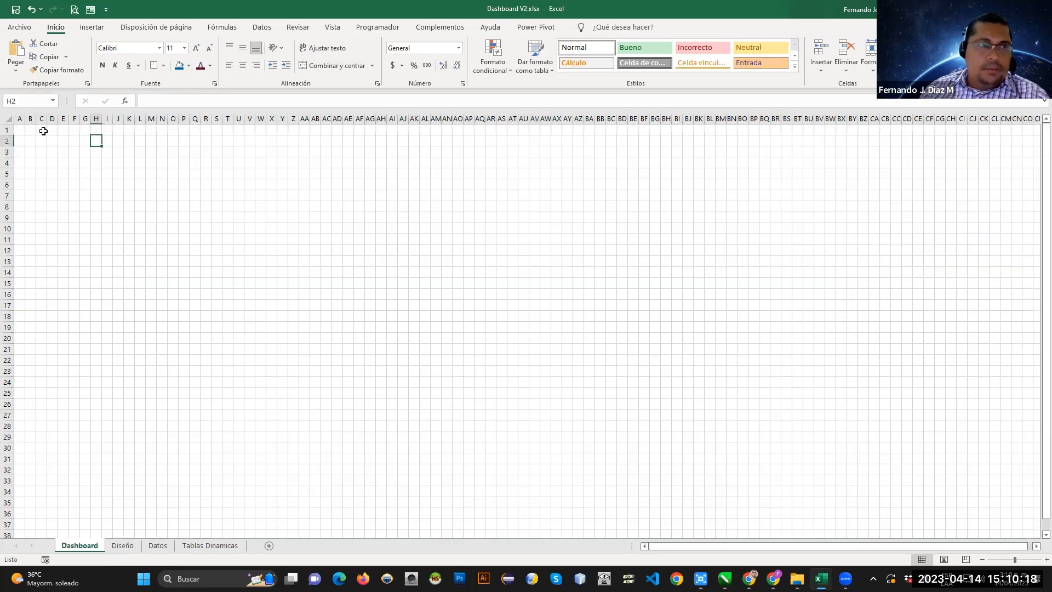
drag(20, 131, 1006, 162)
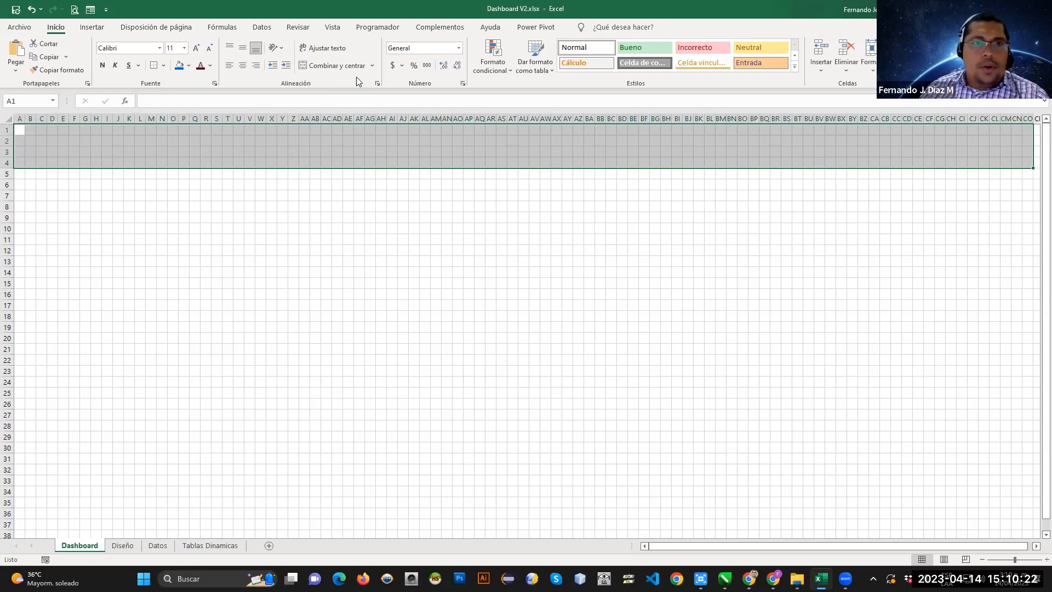
click(341, 64)
click(304, 100)
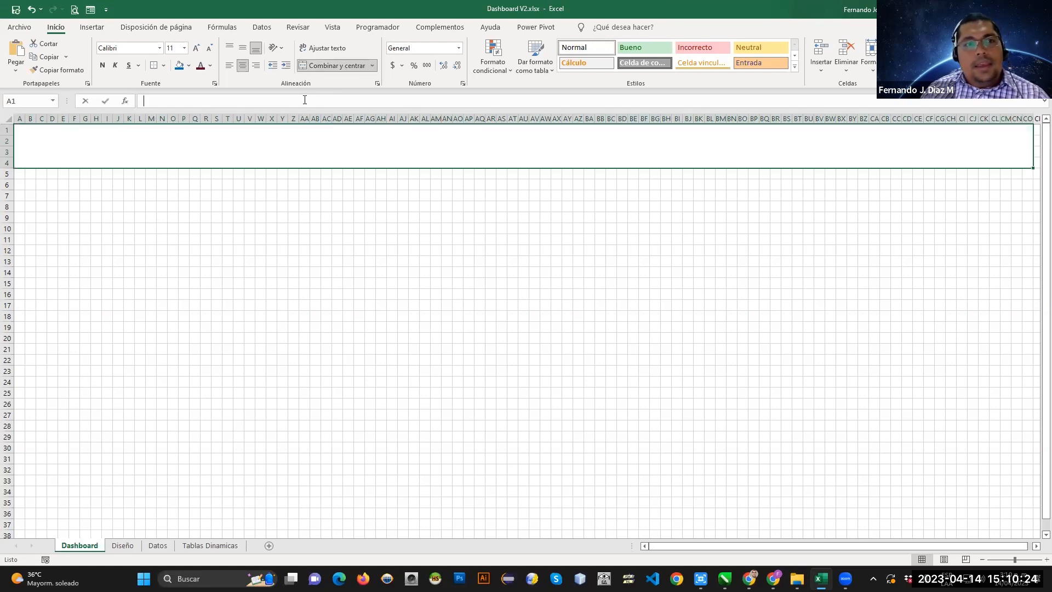
key(ctrl+v)
key(Return)
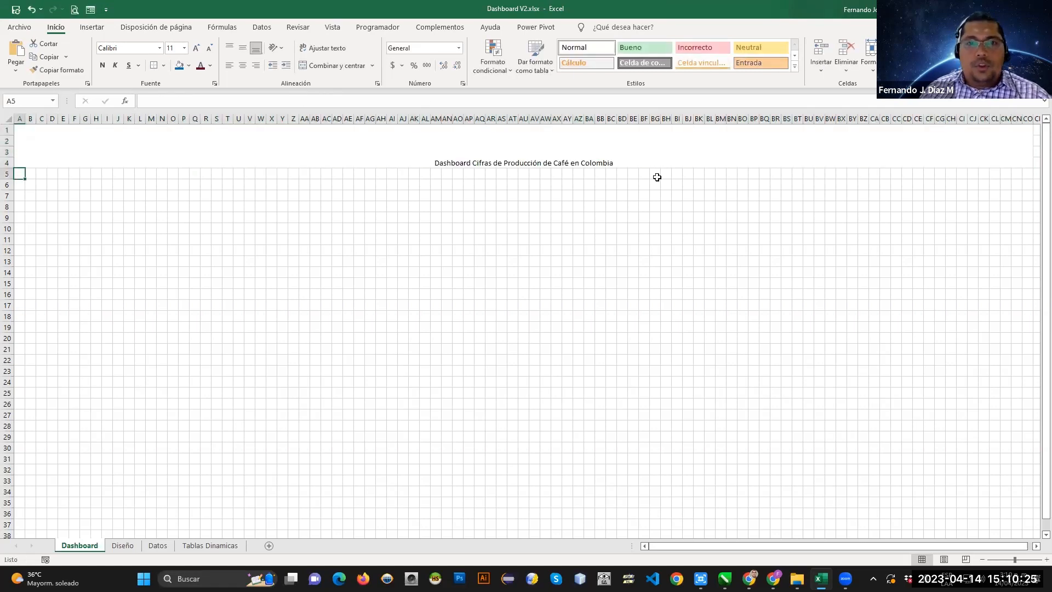
Align the Dashboard sheet's title to the vertical middle of its cell and set its font size to 48, matching the Diseño sheet.
click(485, 140)
click(243, 48)
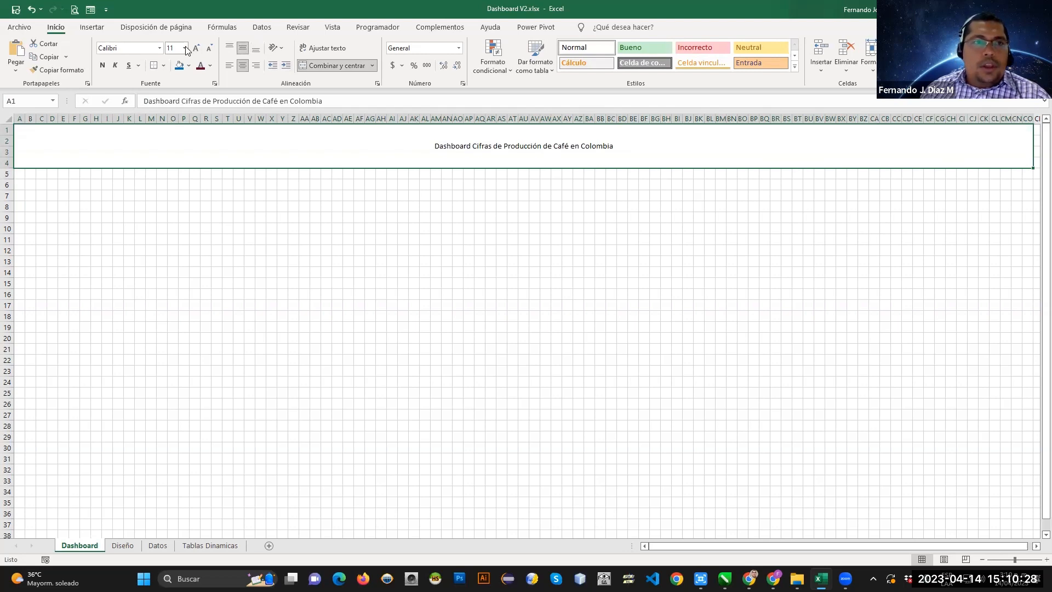
click(157, 545)
key(ctrl+Page_Up)
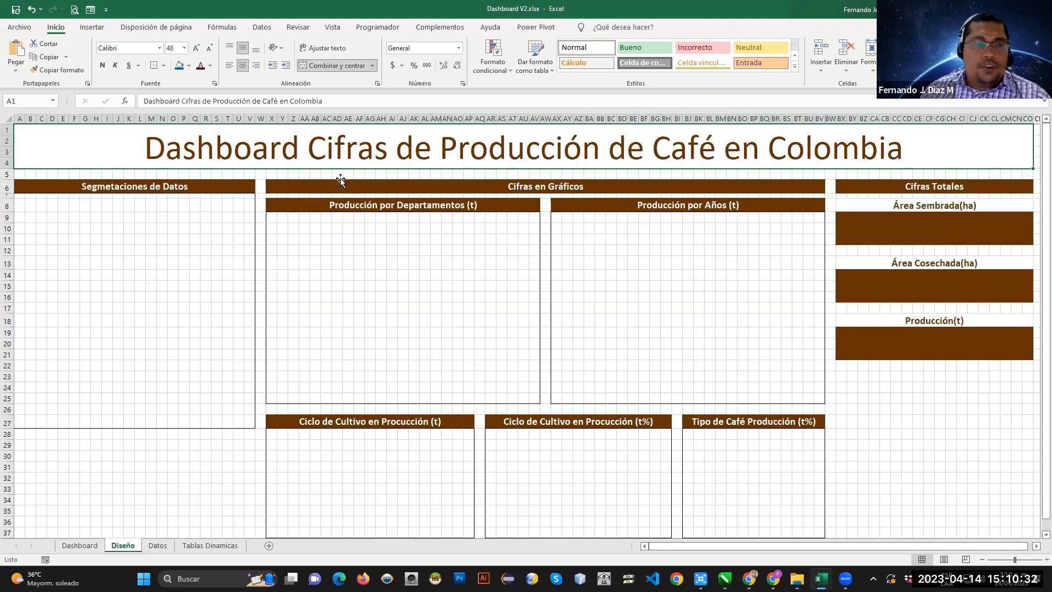
click(80, 544)
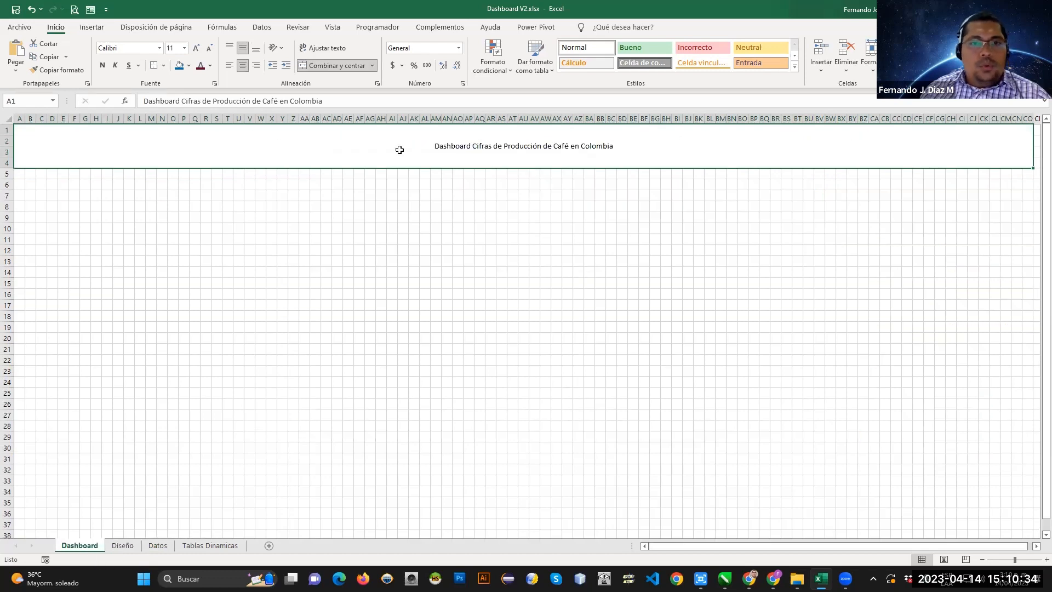
click(186, 48)
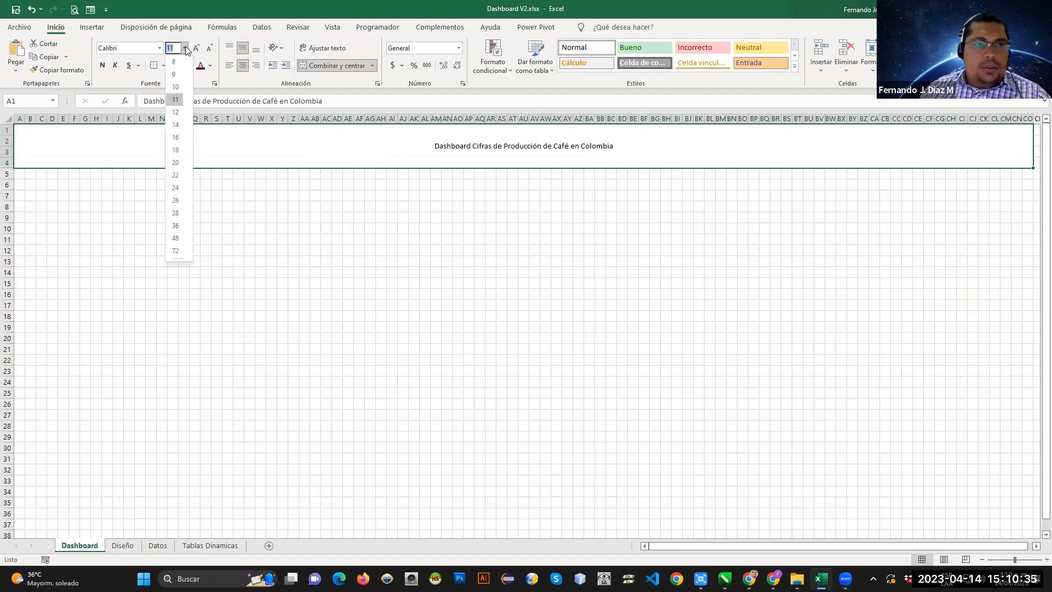
click(176, 237)
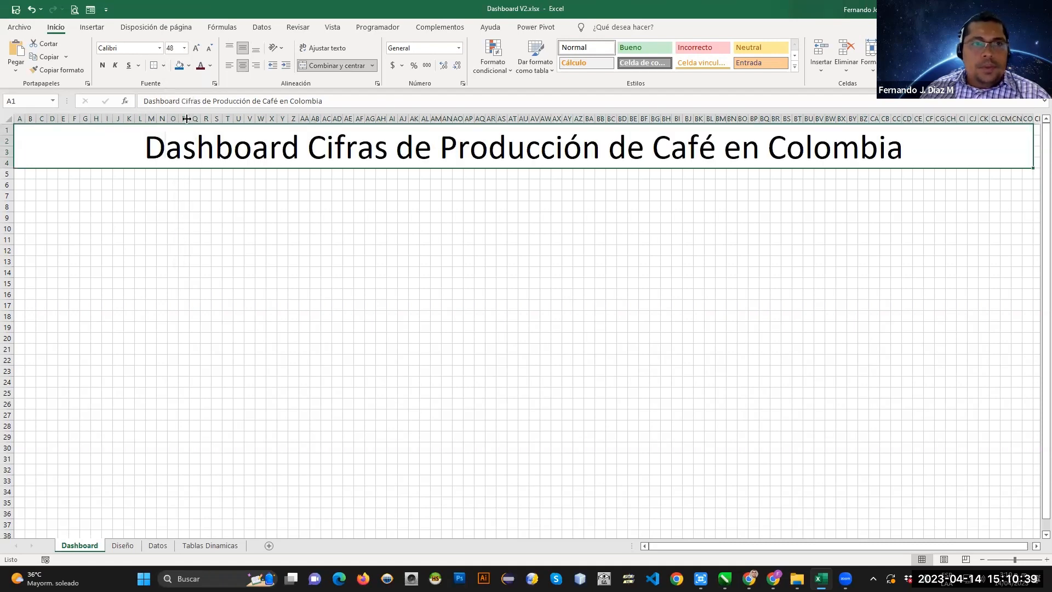
Change the font color of the Dashboard sheet's title to the recently used dark brown.
click(211, 66)
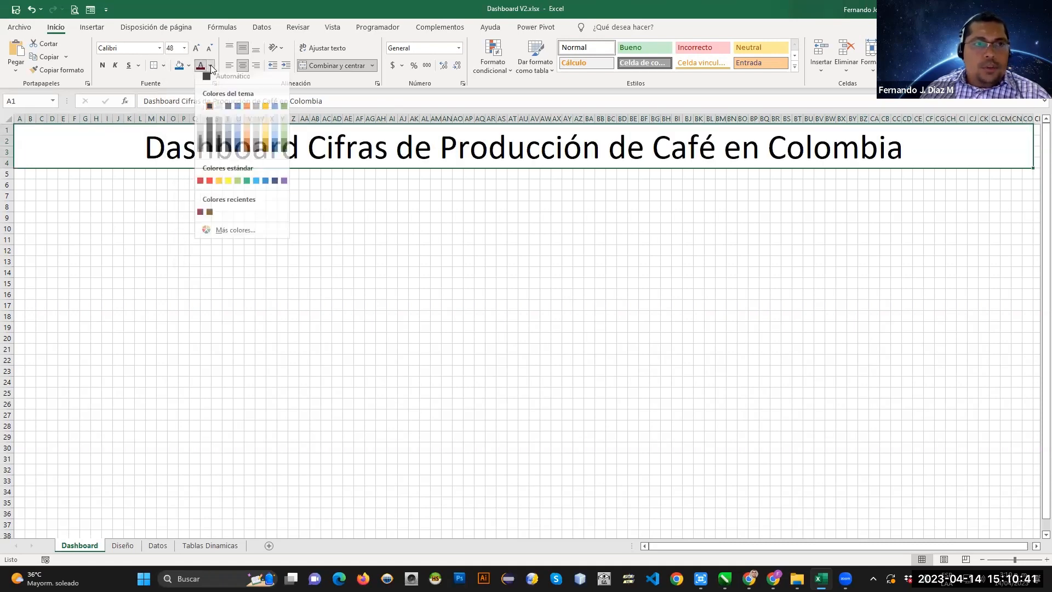
click(210, 216)
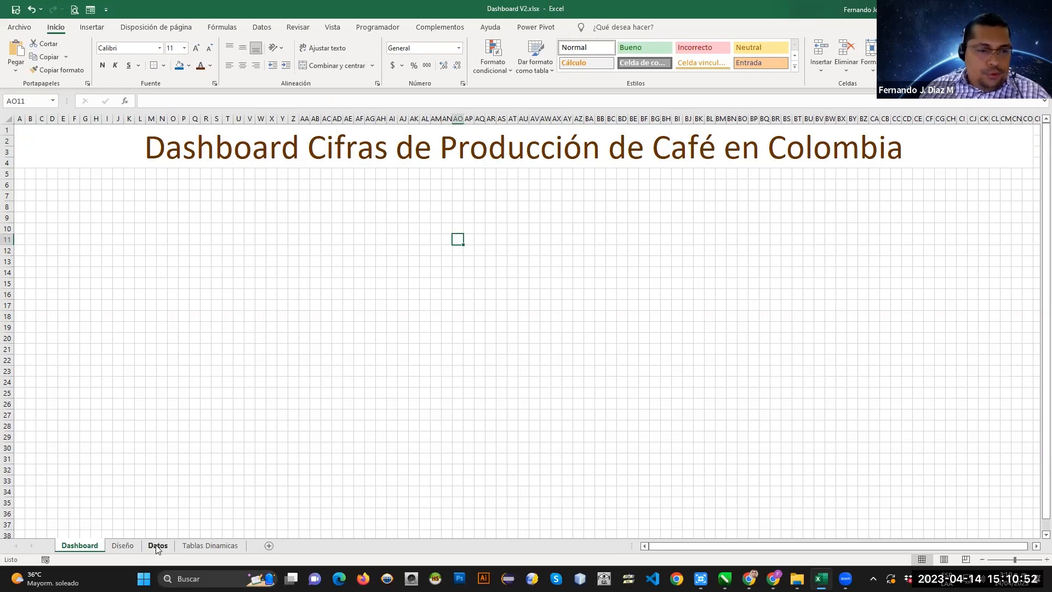
Copy the header text "Segmetaciones de Datos" from the Diseño sheet and check which columns its merged cell spans.
click(128, 545)
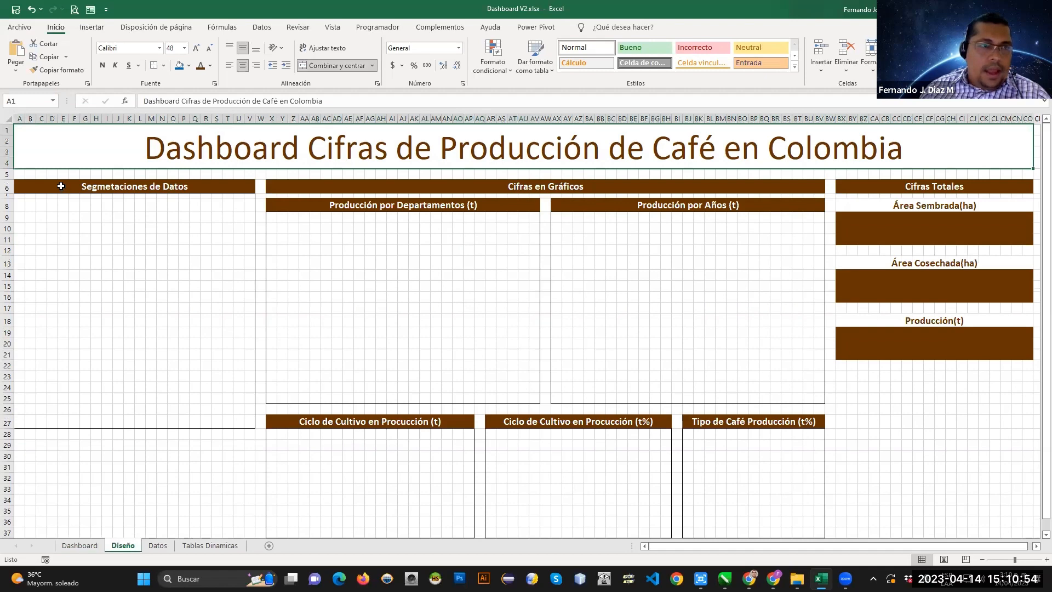
click(131, 182)
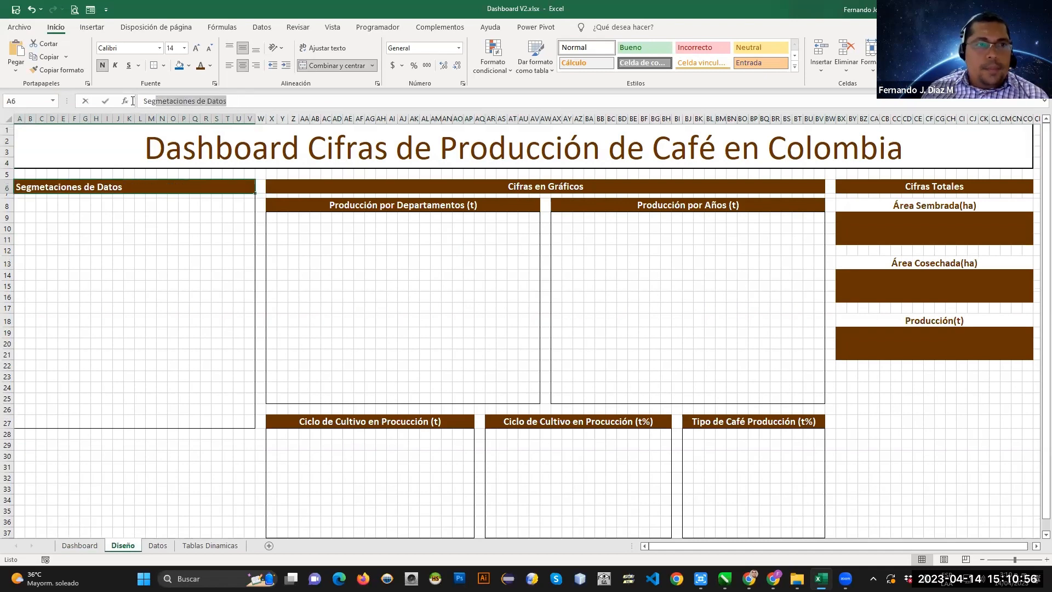
click(162, 228)
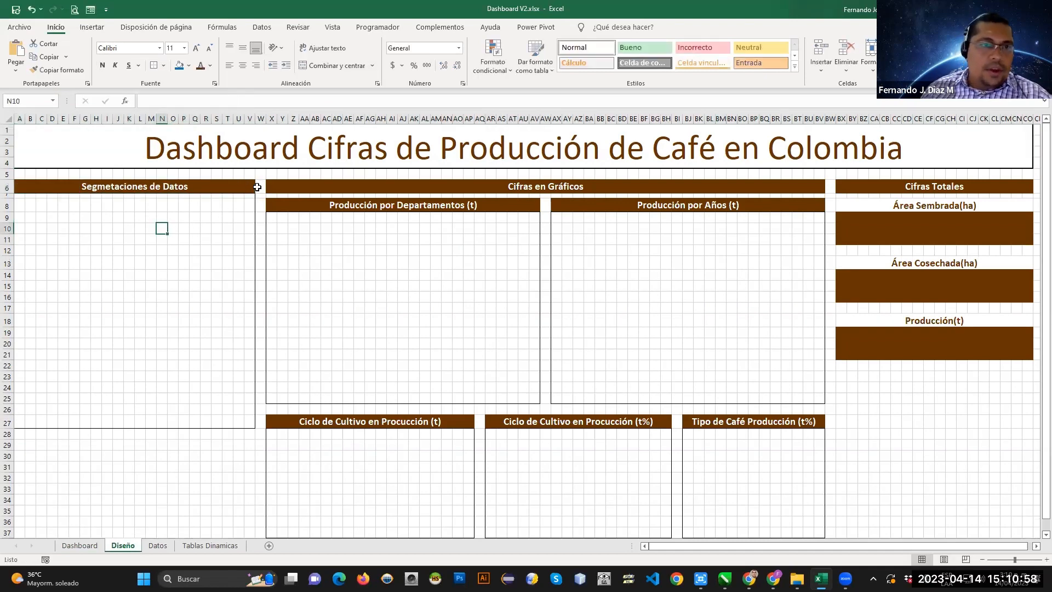
click(248, 186)
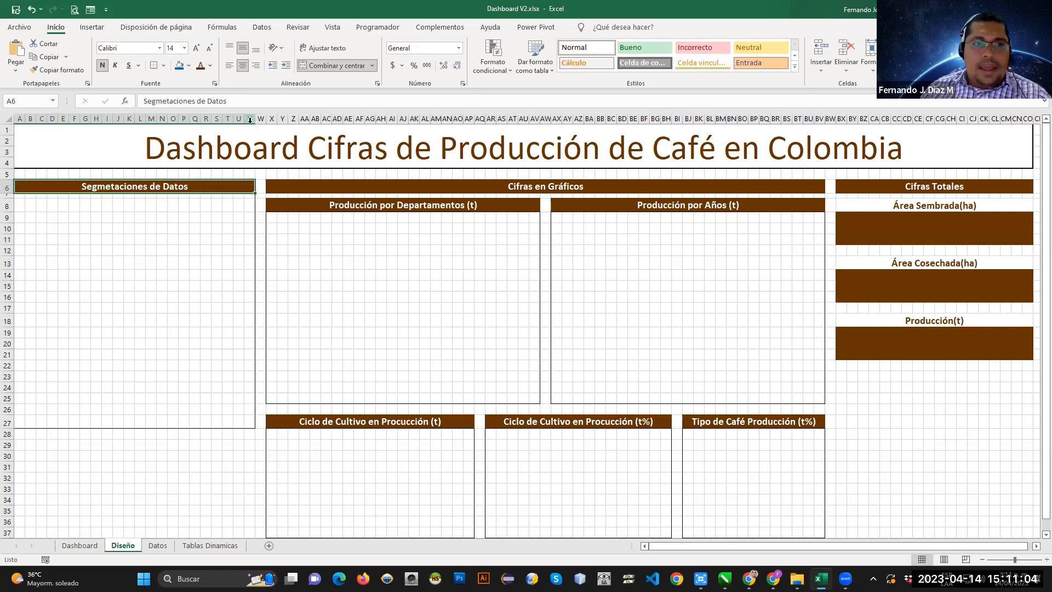
Merge and center A6:V6 on the Dashboard sheet and paste the header "Segmetaciones de Datos" into it.
click(88, 546)
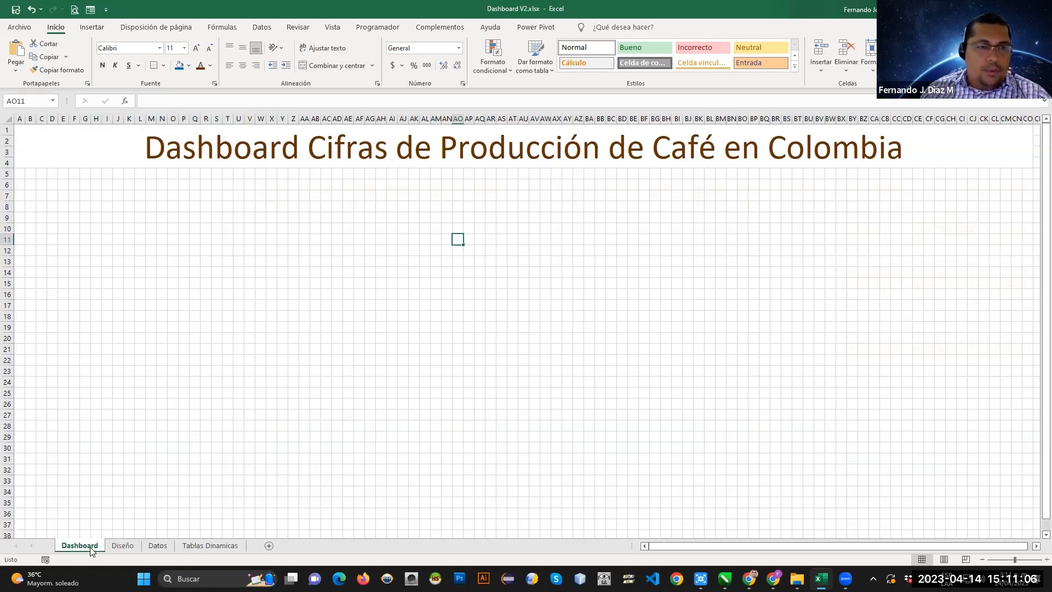
drag(16, 183, 252, 186)
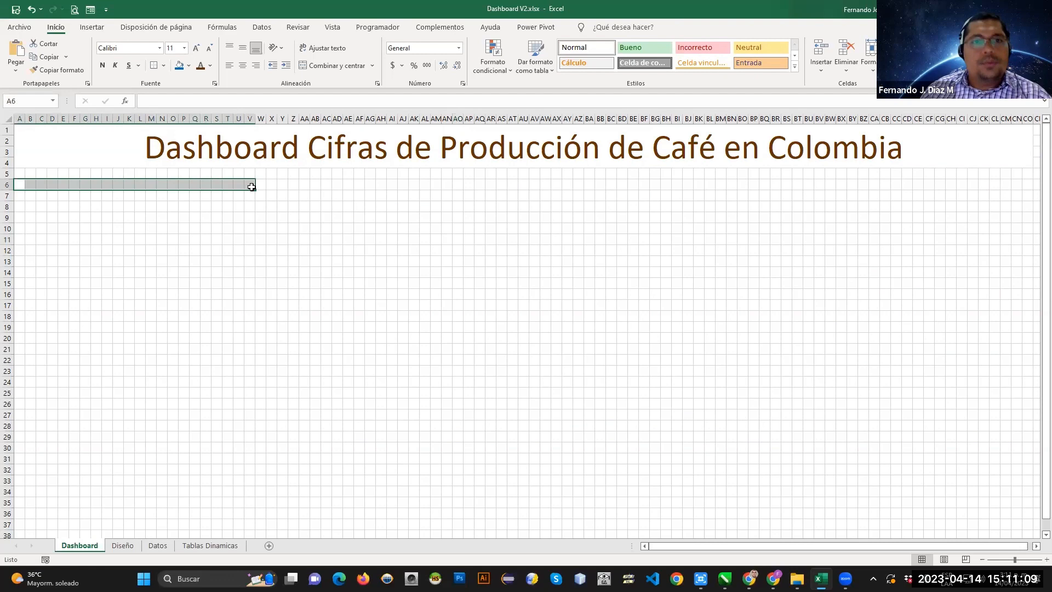
click(337, 67)
text(Segmetaciones de Datos)
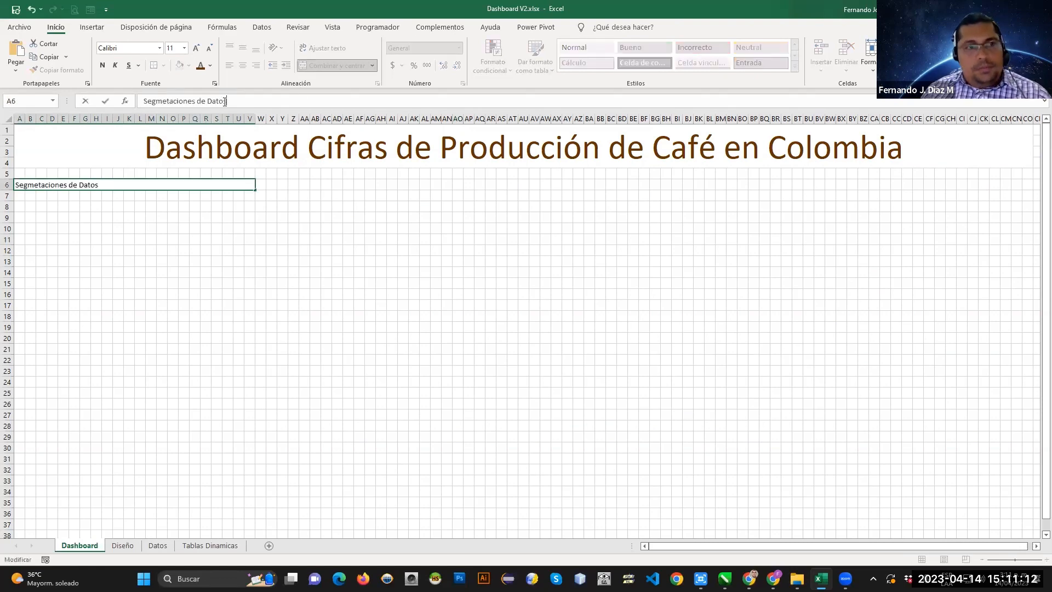
key(Return)
Fill the "Segmetaciones de Datos" header with the recent burgundy color and make its text white.
click(204, 180)
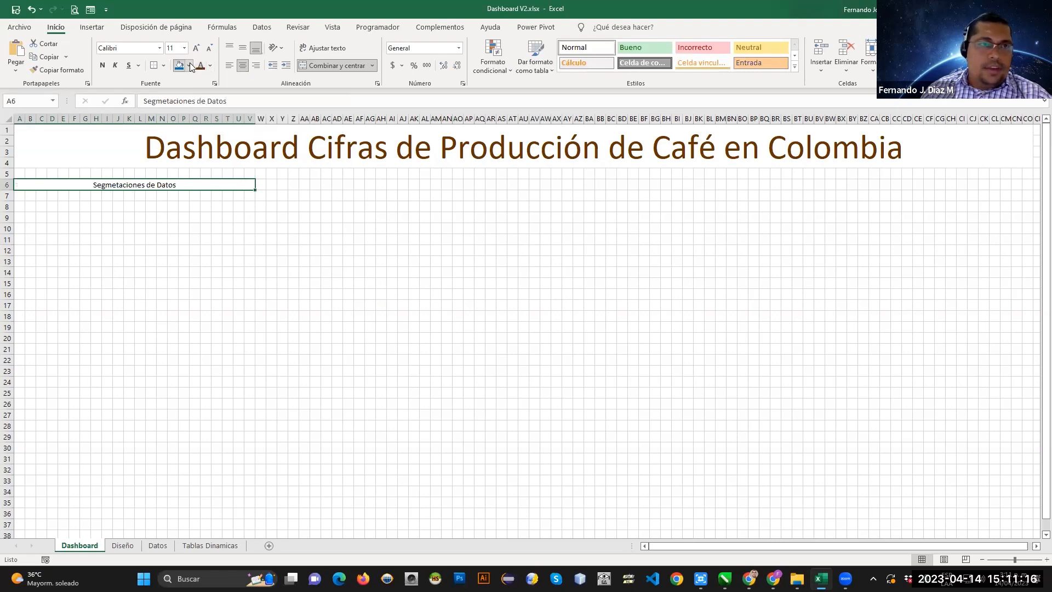
click(188, 66)
click(188, 200)
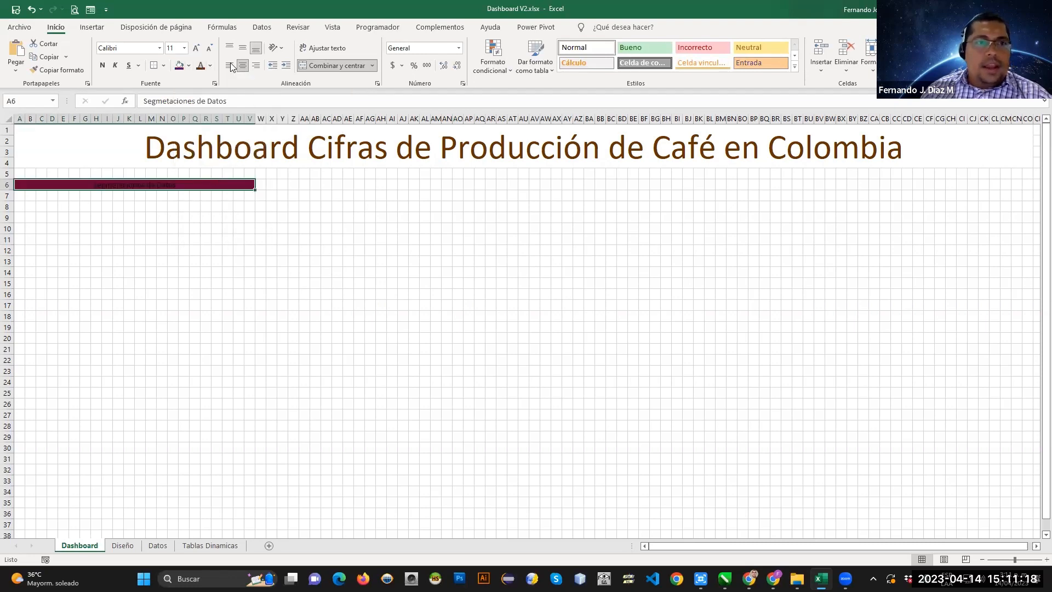
click(211, 66)
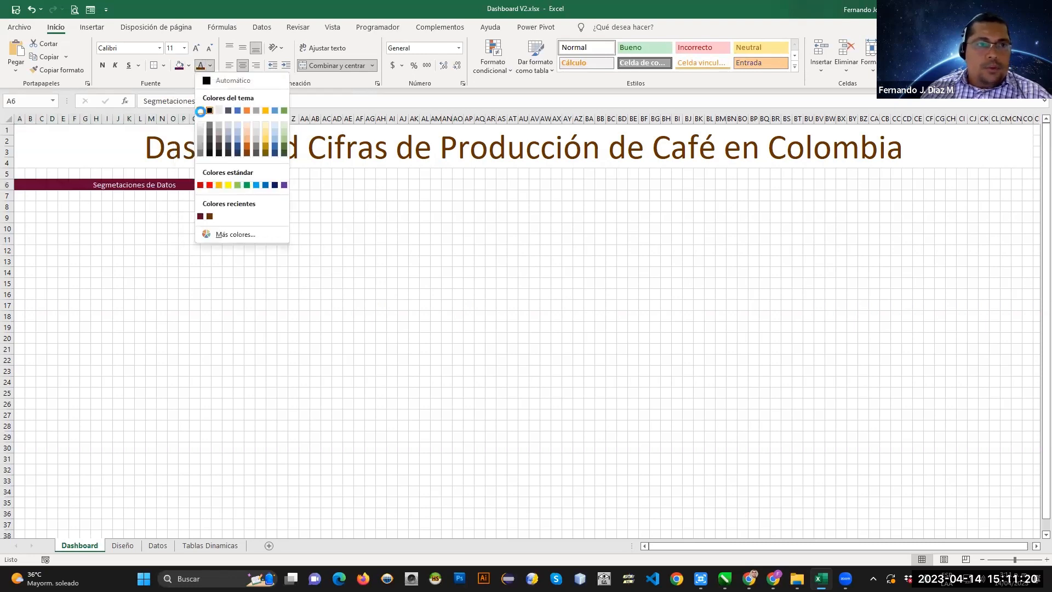
click(208, 106)
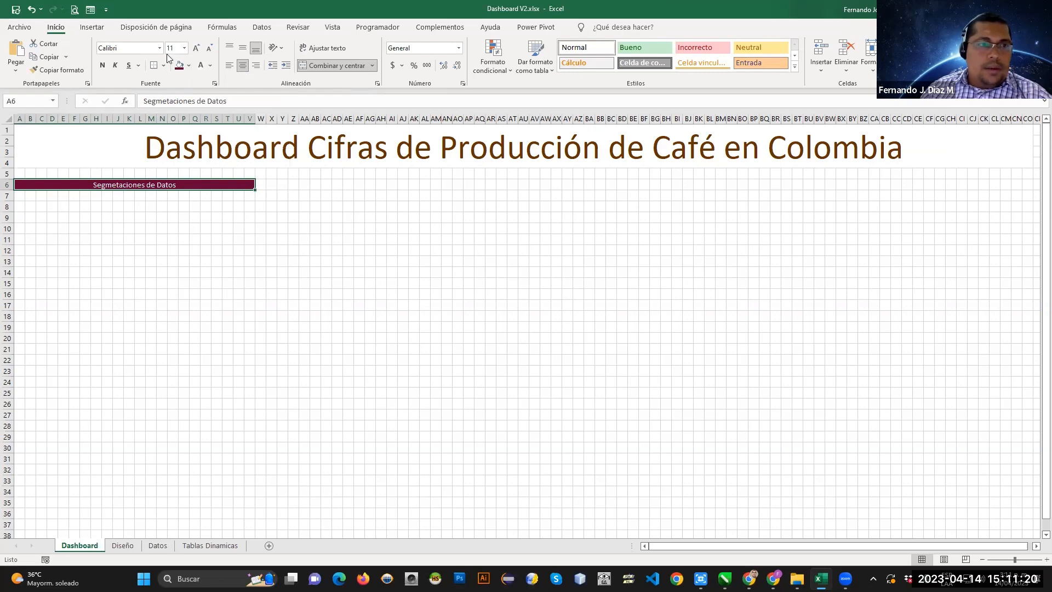
Check the header on the Diseño sheet and format the Dashboard's "Segmetaciones de Datos" header to match, with font size 14 and bold.
click(119, 545)
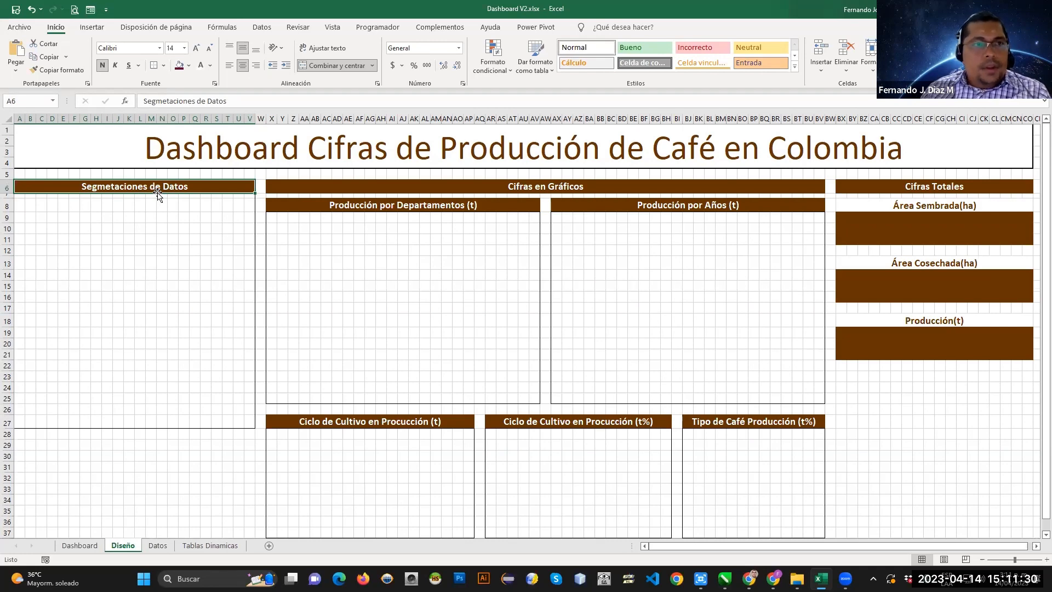
click(80, 545)
click(185, 48)
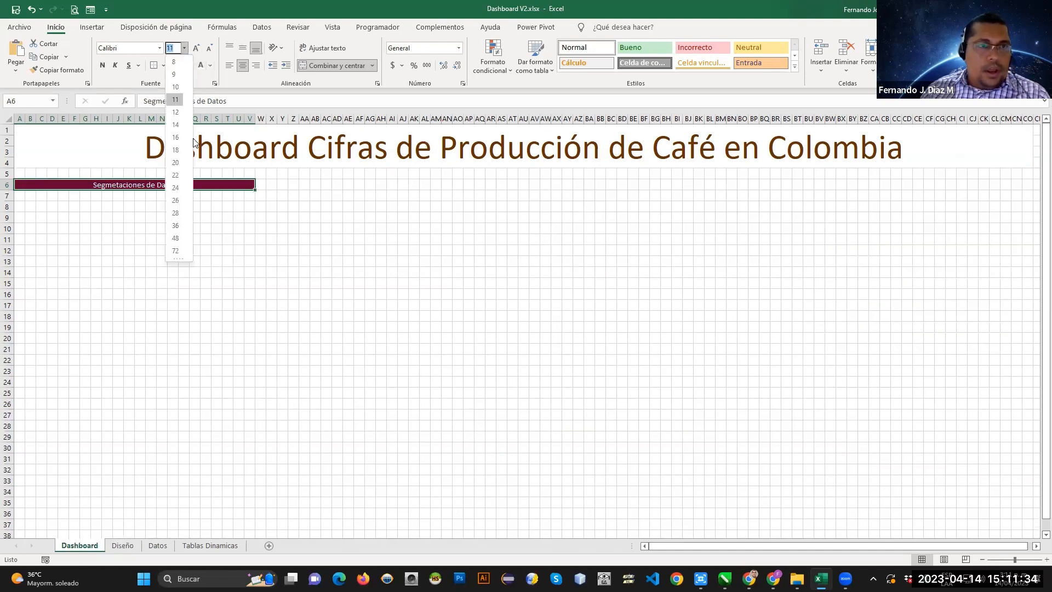
click(174, 115)
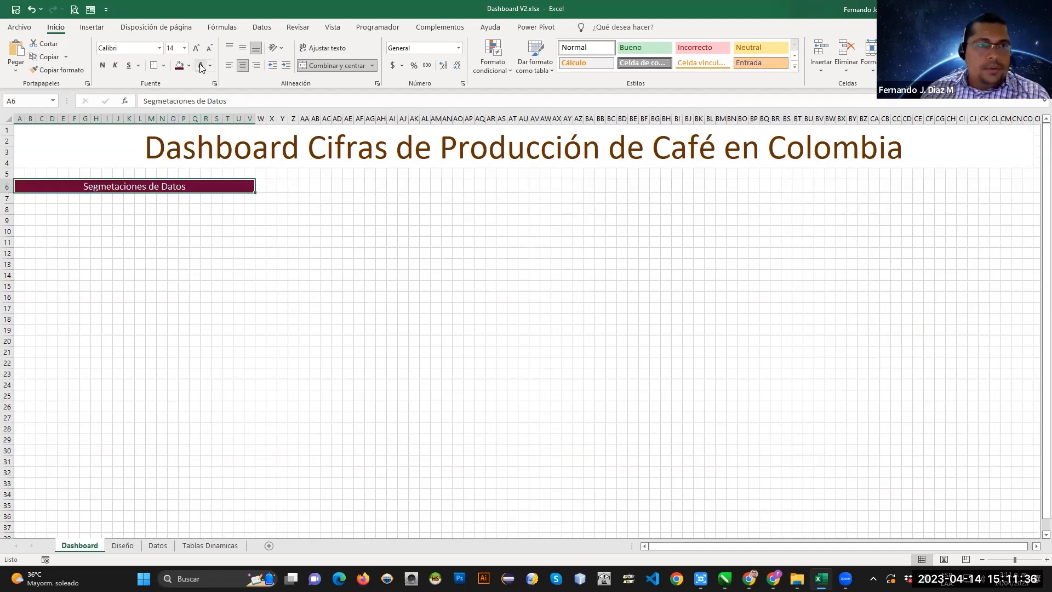
click(102, 65)
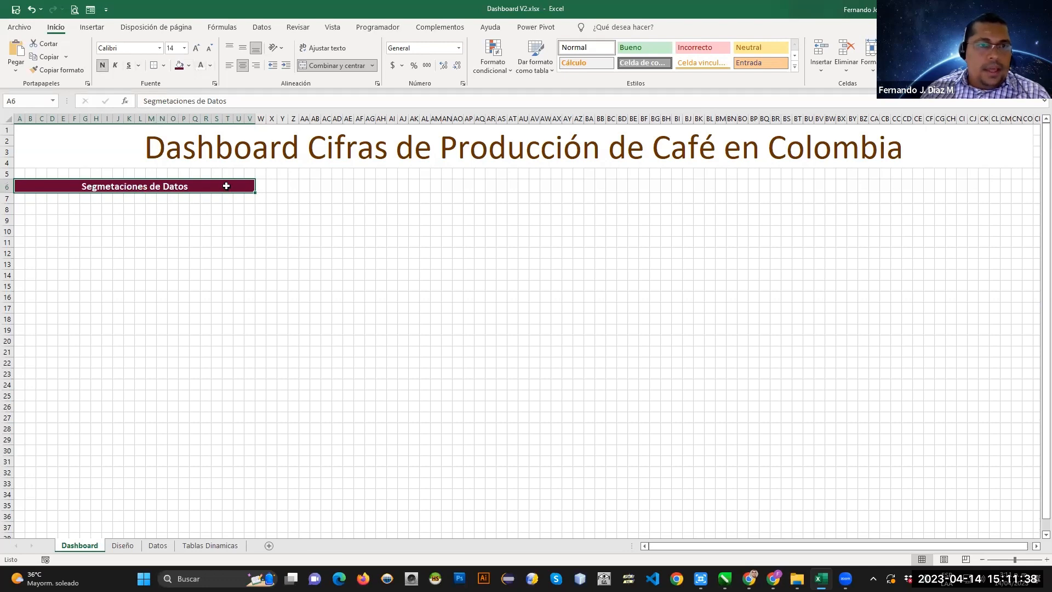
Change the fill of the "Segmetaciones de Datos" header to the recently used dark brown.
click(189, 65)
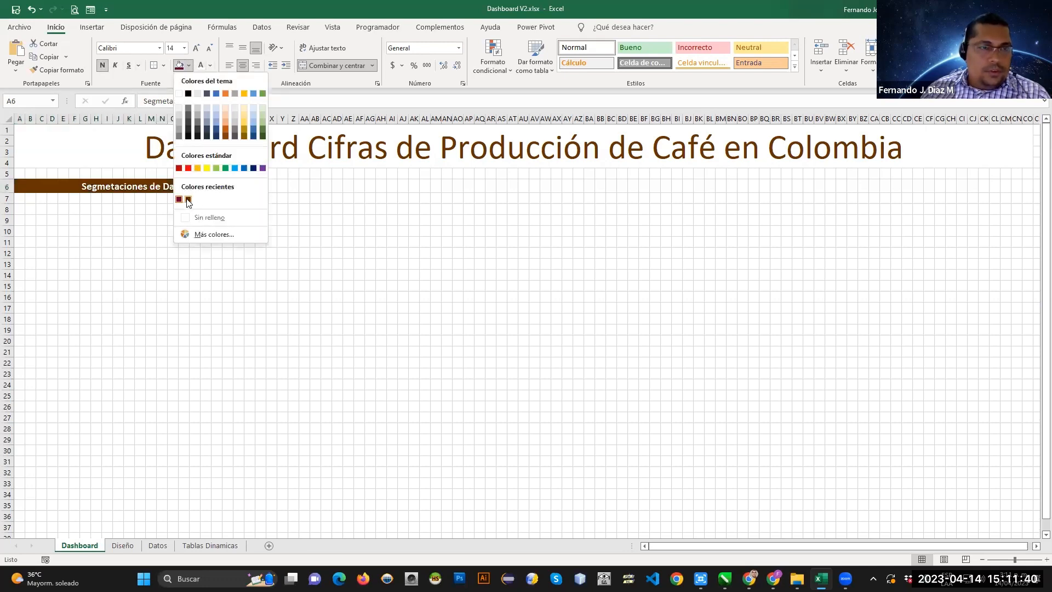
click(186, 200)
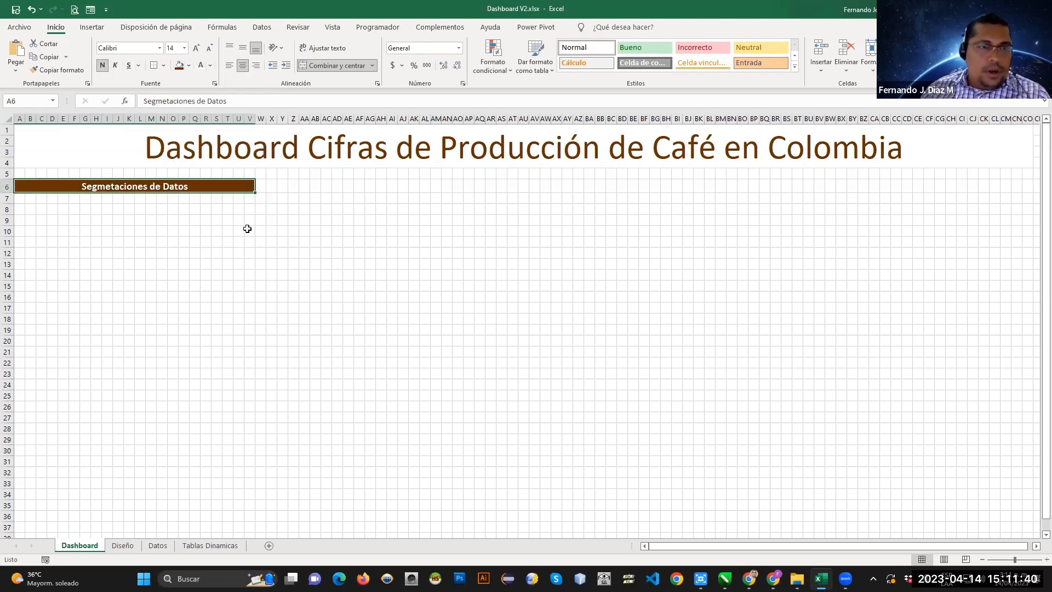
click(293, 198)
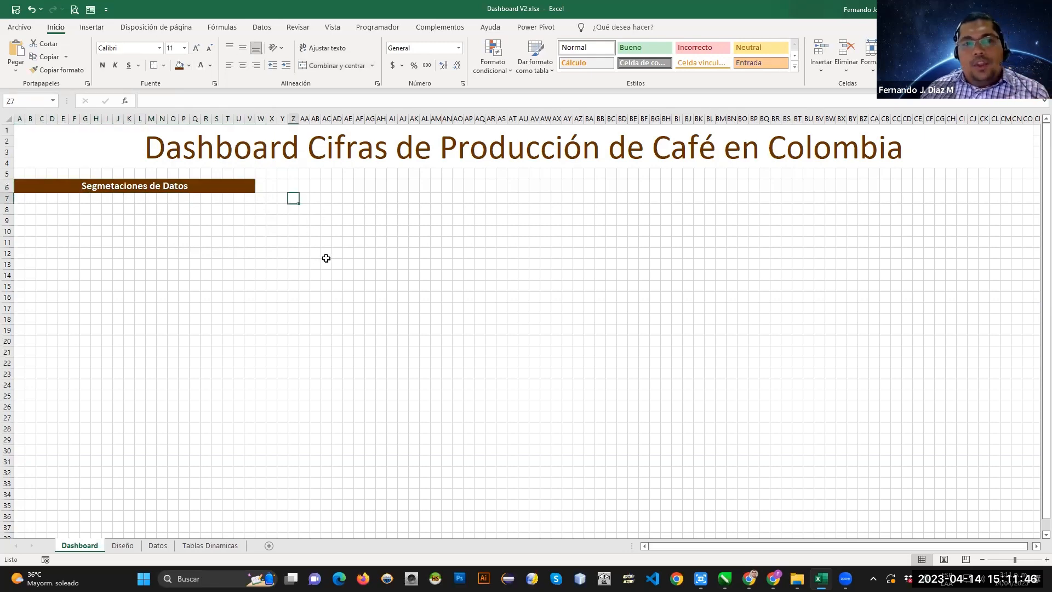
Copy the header text "Cifras en Gráficos" from the Diseño sheet.
click(123, 546)
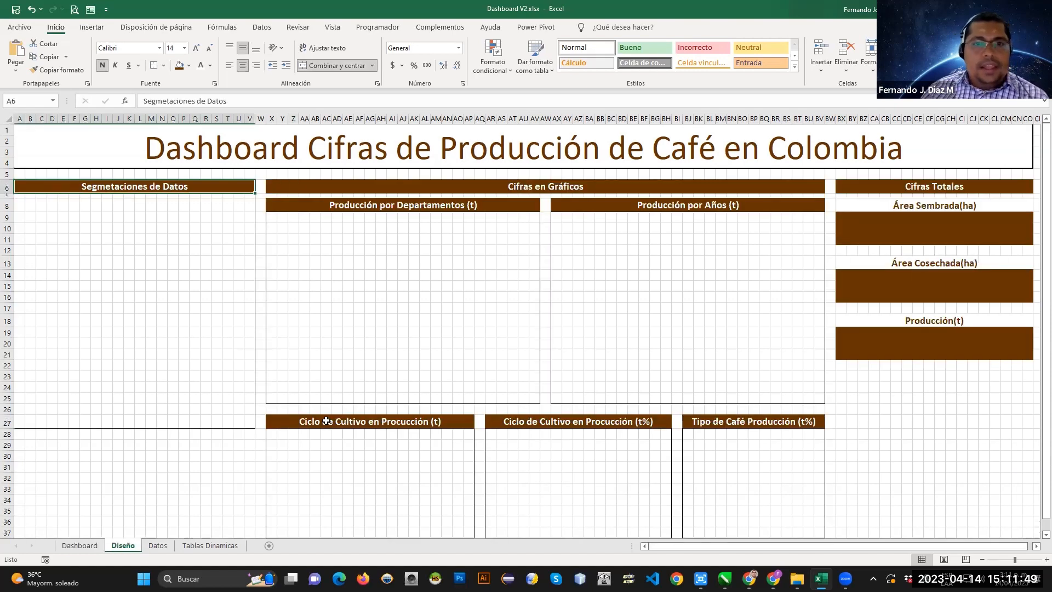
click(520, 187)
drag(222, 104, 142, 102)
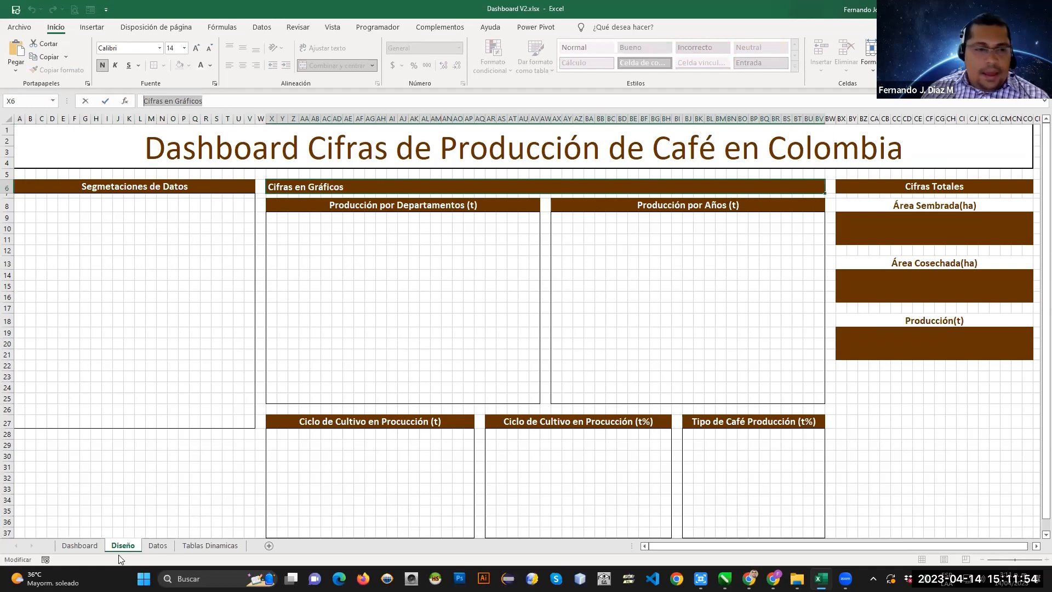
Merge and center X6:BV6 on the Dashboard sheet as a dark brown header with "Cifras en Gráficos" pasted in white text.
click(79, 545)
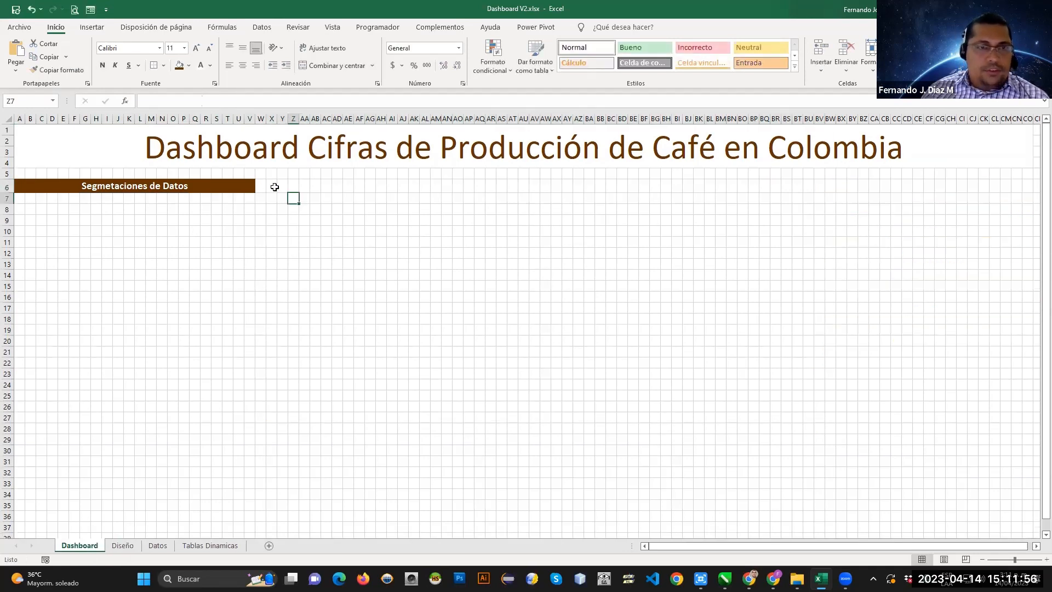
drag(275, 187, 821, 188)
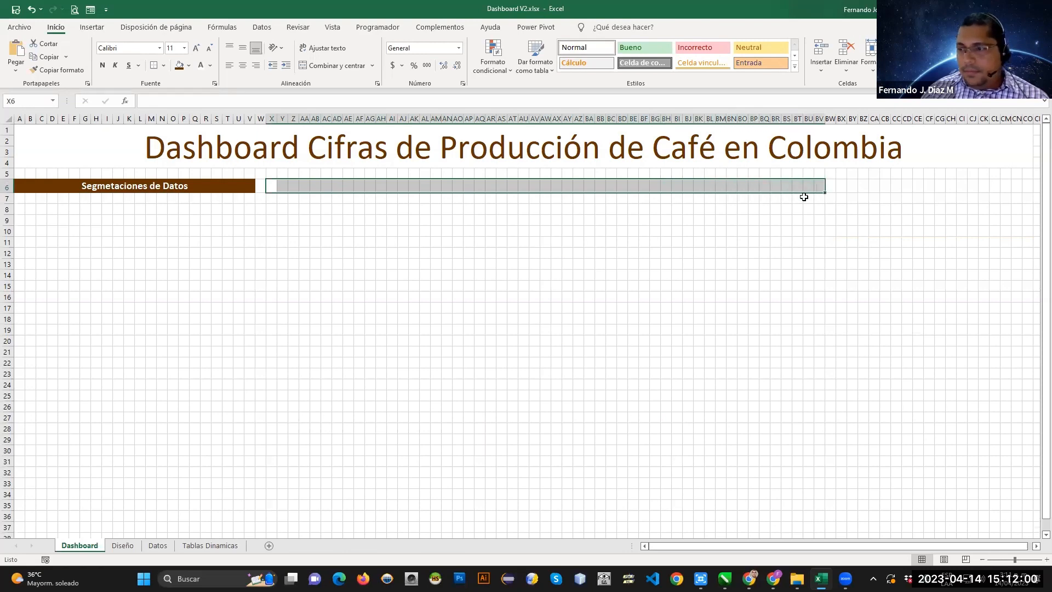
click(328, 67)
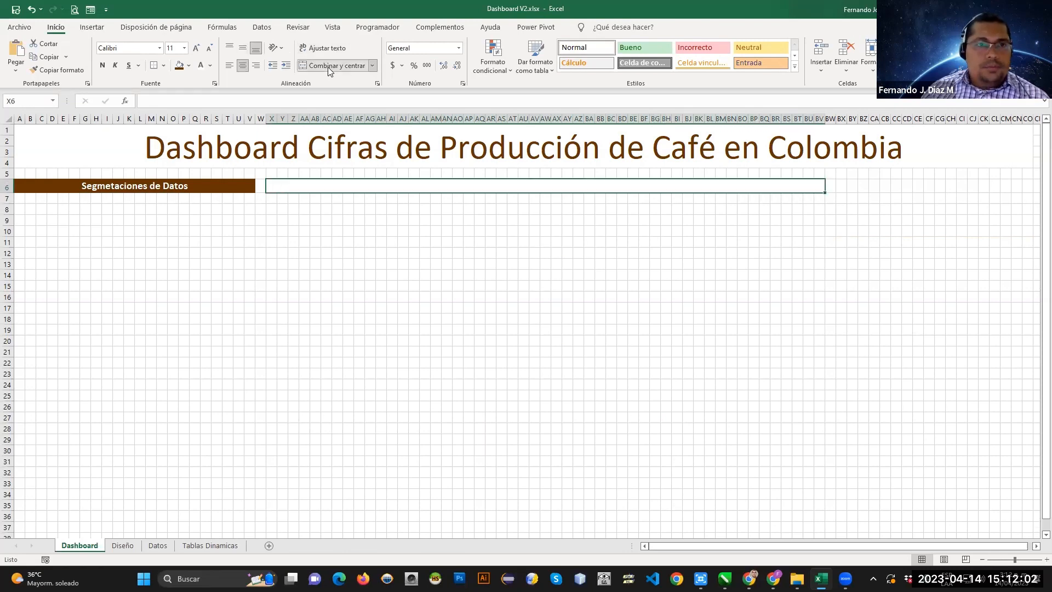
click(179, 65)
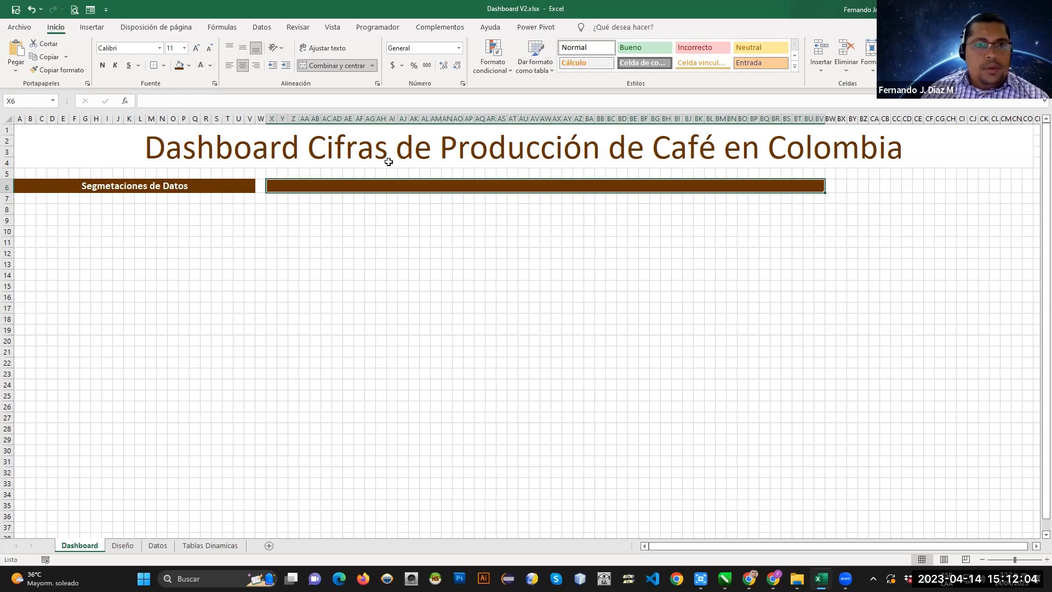
text(Cifras en Gráficos)
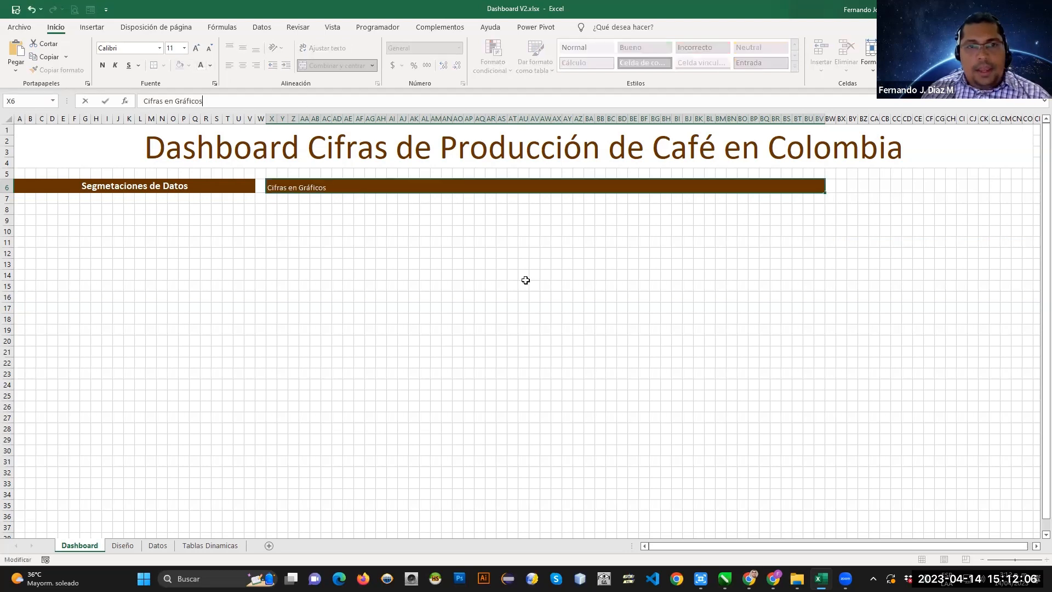
key(Return)
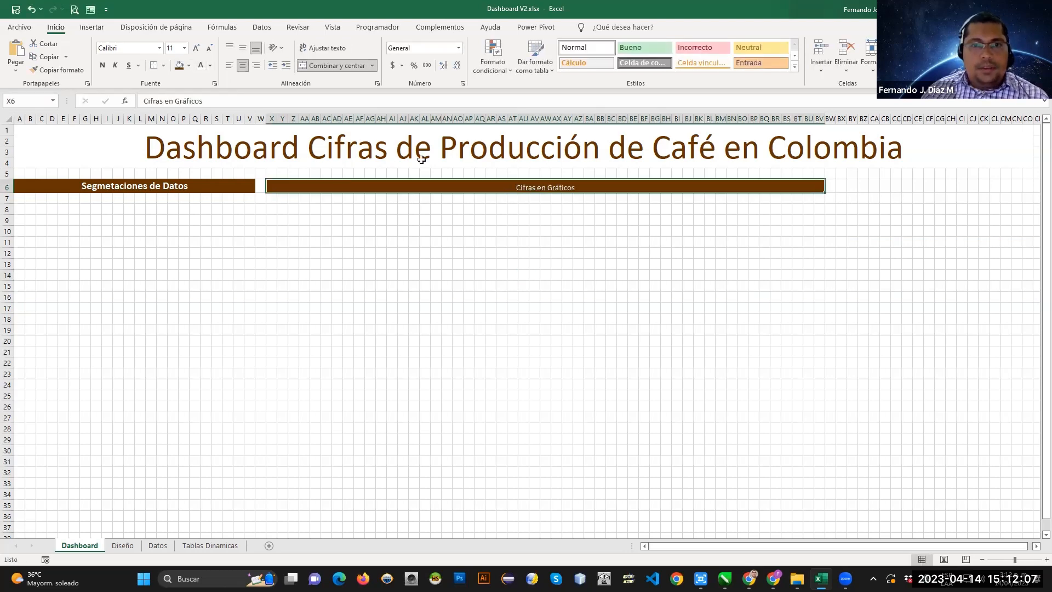
Format the "Cifras en Gráficos" header with middle vertical alignment, font size 14 and bold.
click(184, 189)
click(537, 188)
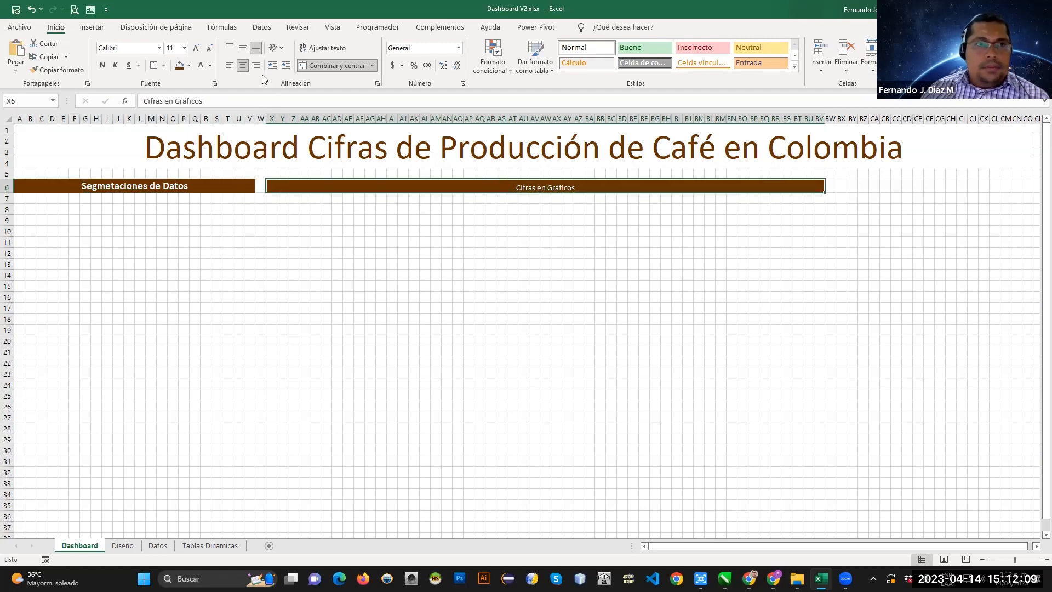
click(184, 48)
click(183, 125)
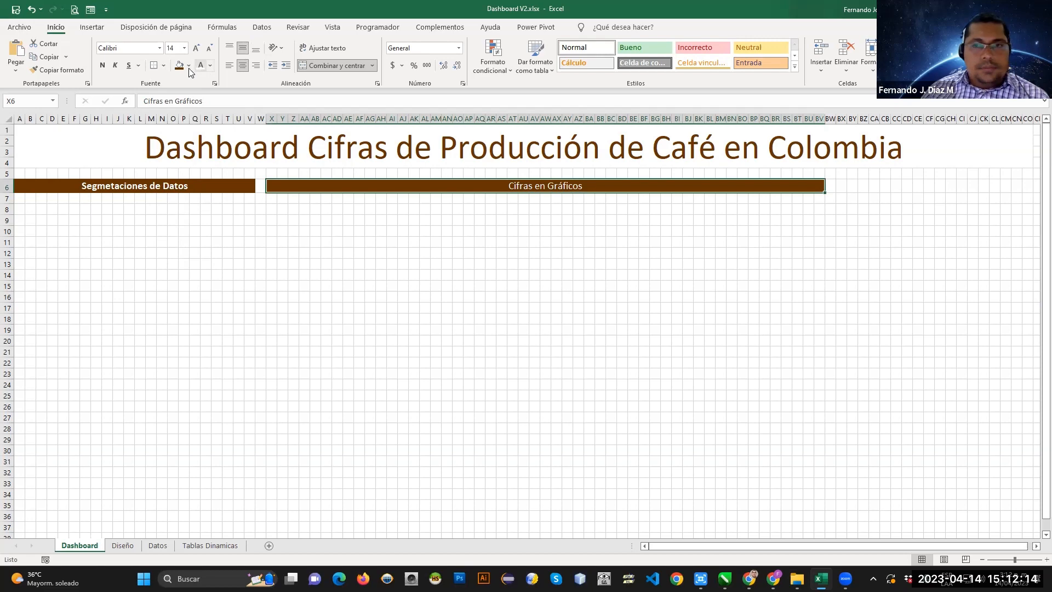
click(103, 62)
click(424, 253)
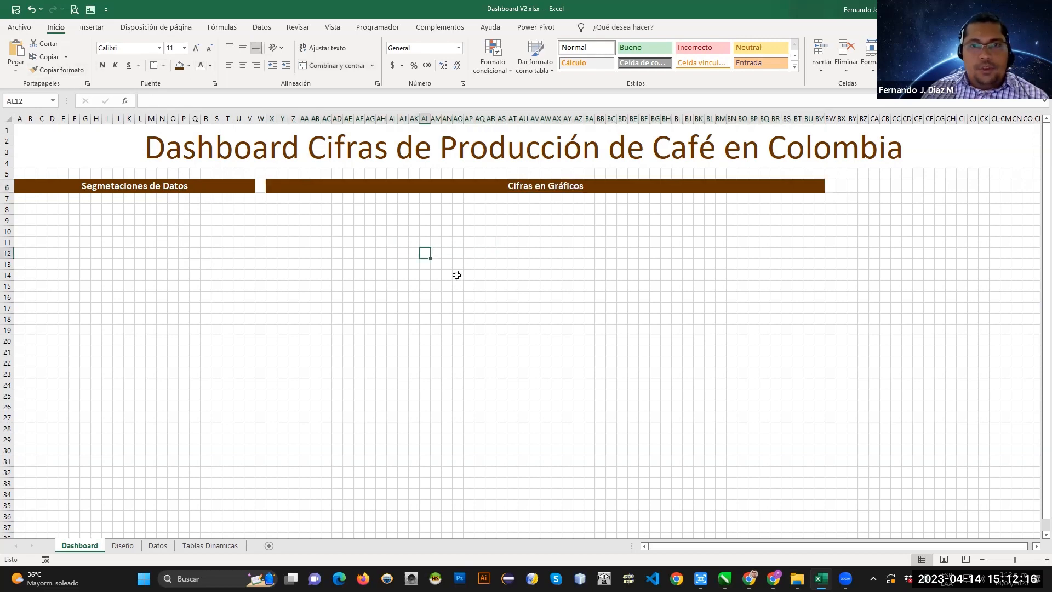
Copy the header text "Cifras Totales" from the Diseño sheet.
click(124, 545)
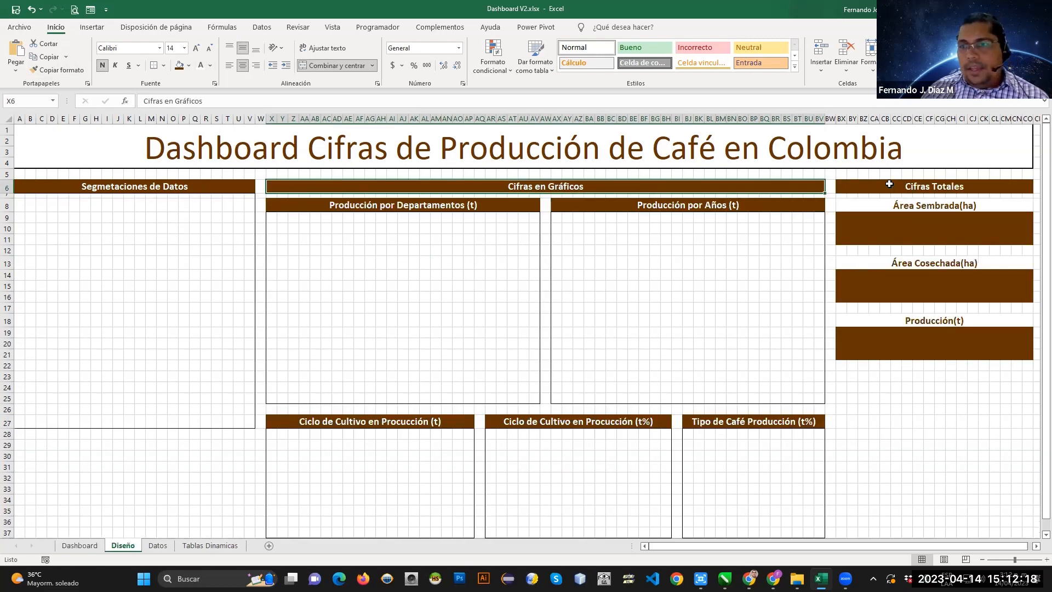
click(889, 185)
triple_click(193, 101)
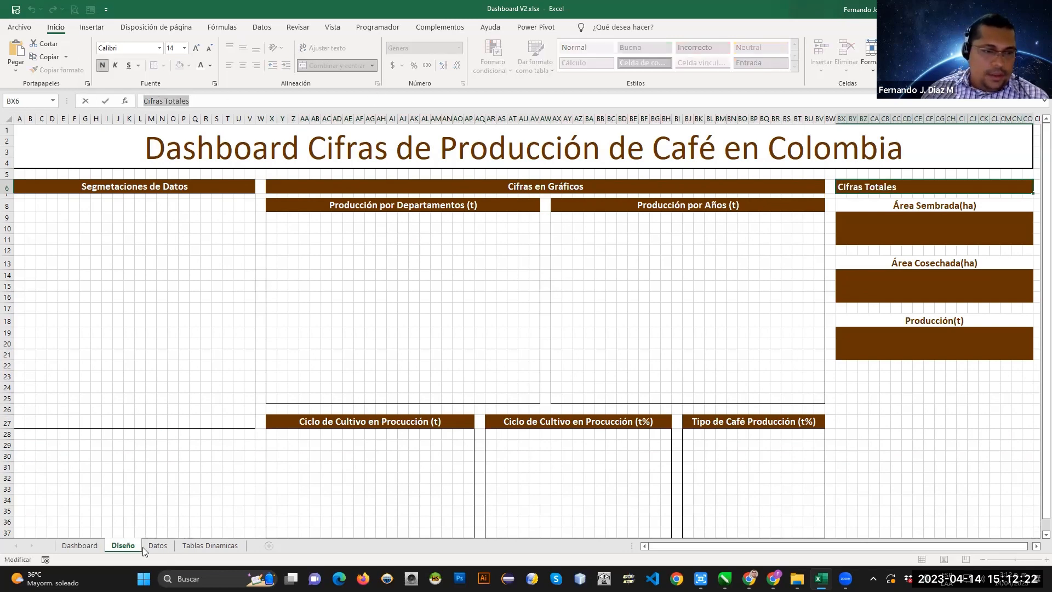
Merge and center BX6:CO6 on the Dashboard sheet with font size 14, dark brown fill and middle vertical alignment.
click(96, 545)
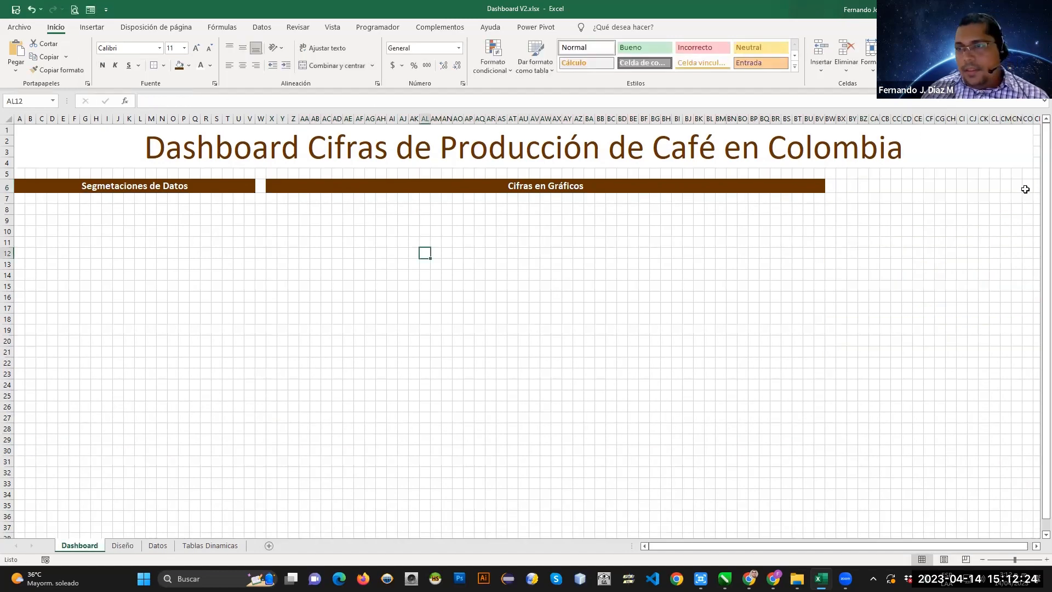
drag(1025, 189, 838, 186)
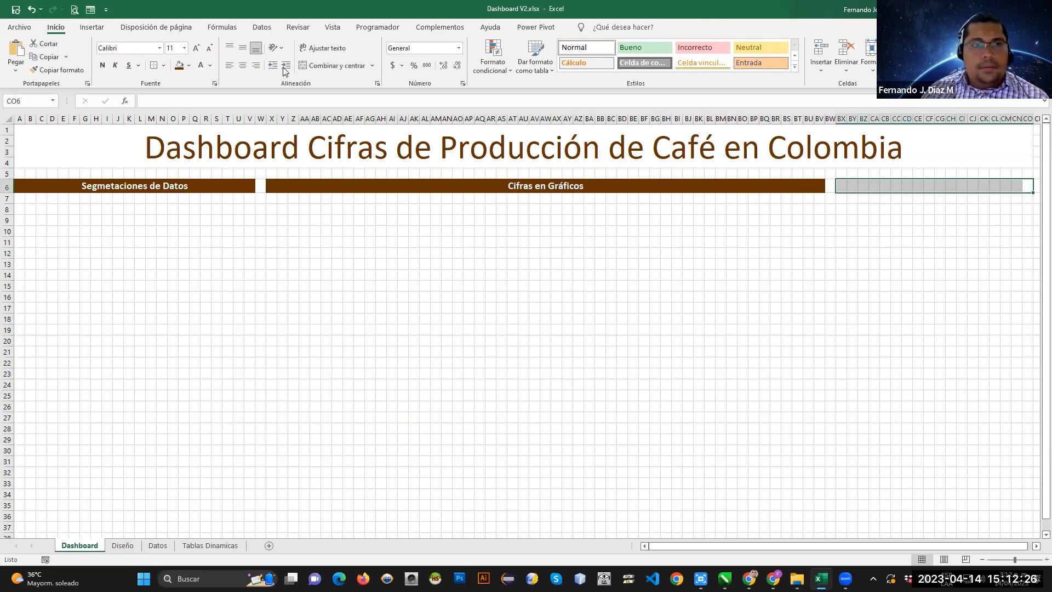
click(330, 65)
click(184, 48)
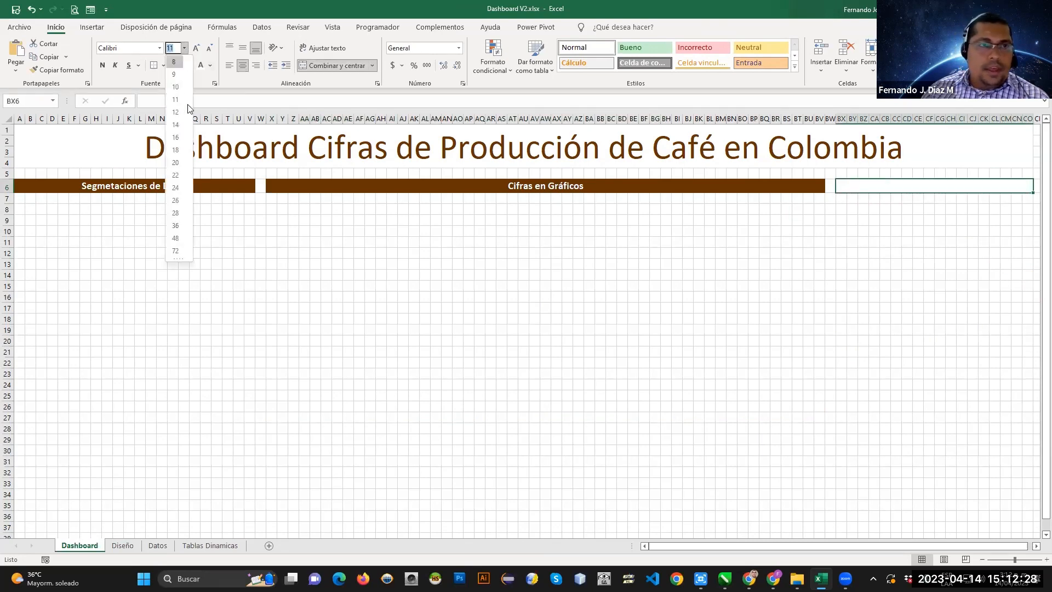
click(175, 125)
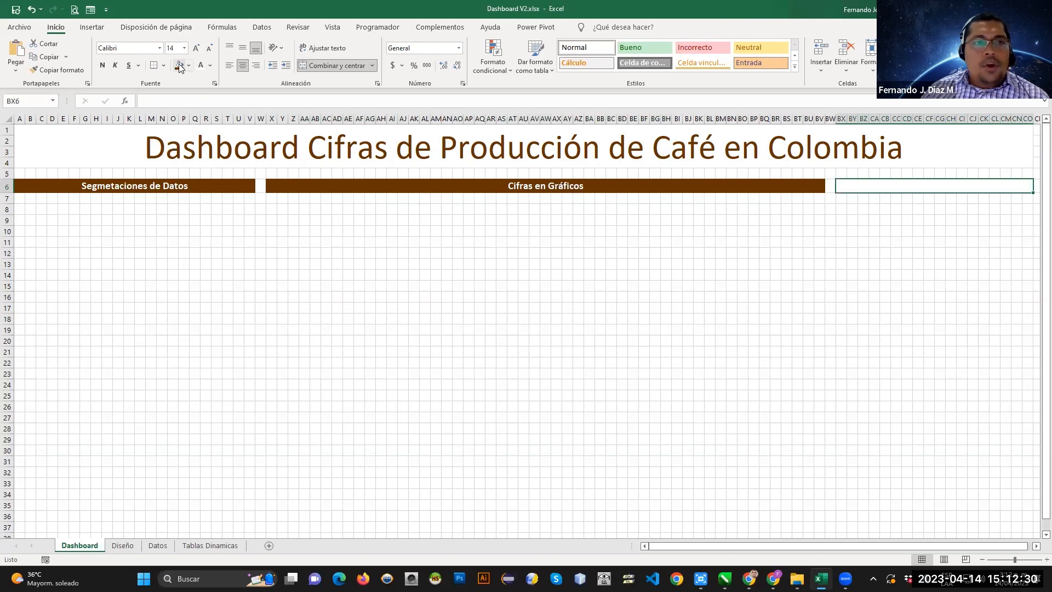
click(180, 65)
click(243, 47)
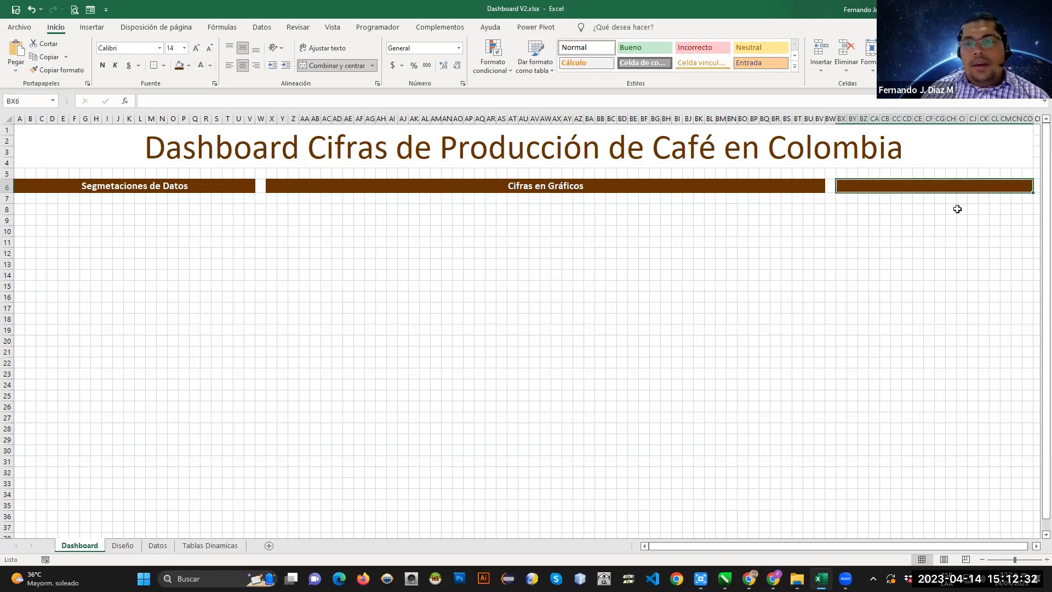
Enter "Cifras Totales" in the merged BX6 header and make it bold.
click(252, 100)
text(Cifras Totales)
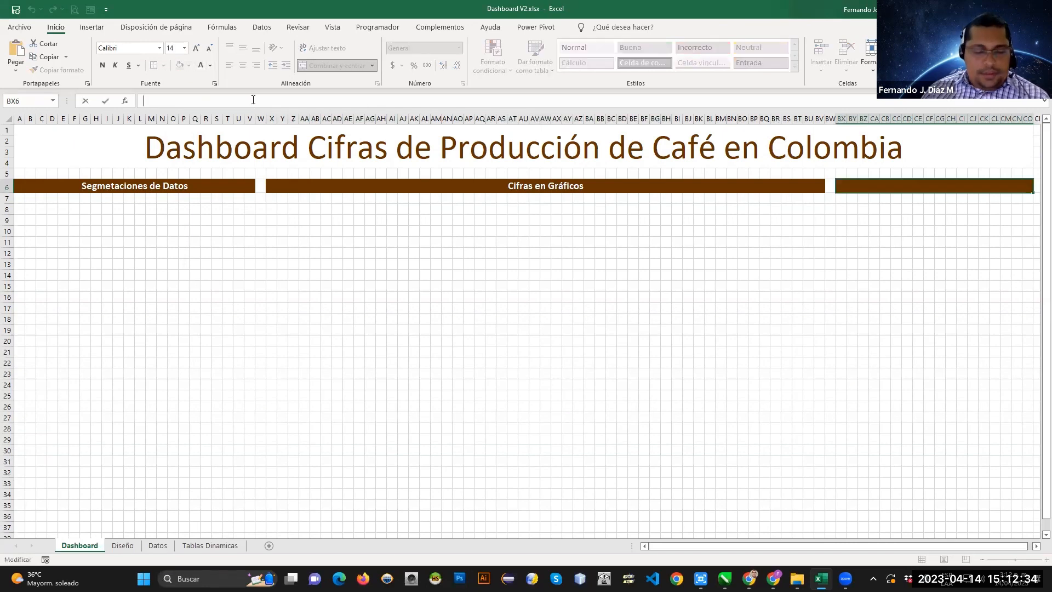
click(929, 307)
click(934, 187)
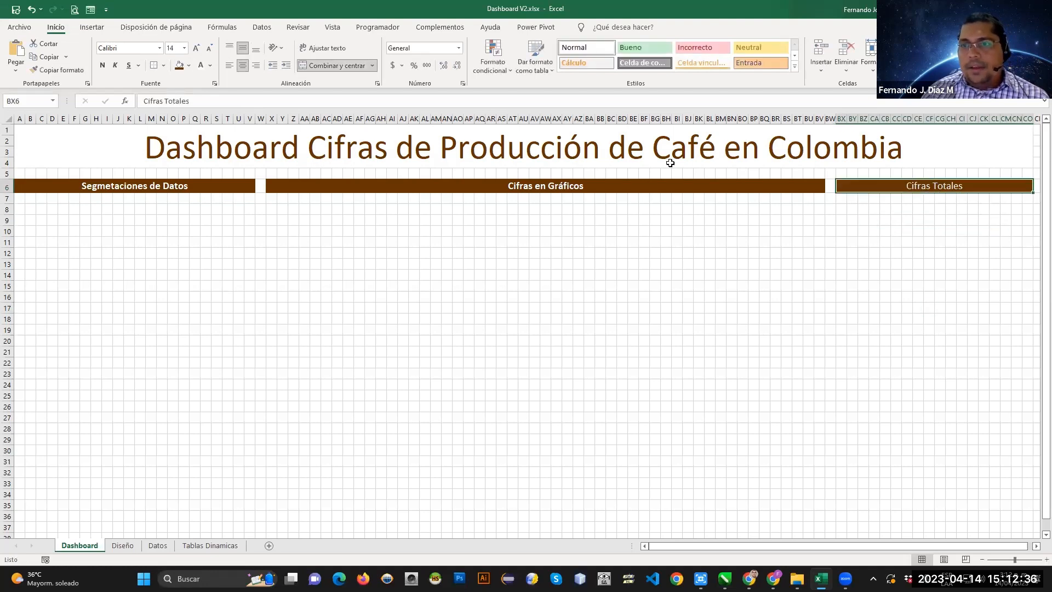
click(103, 66)
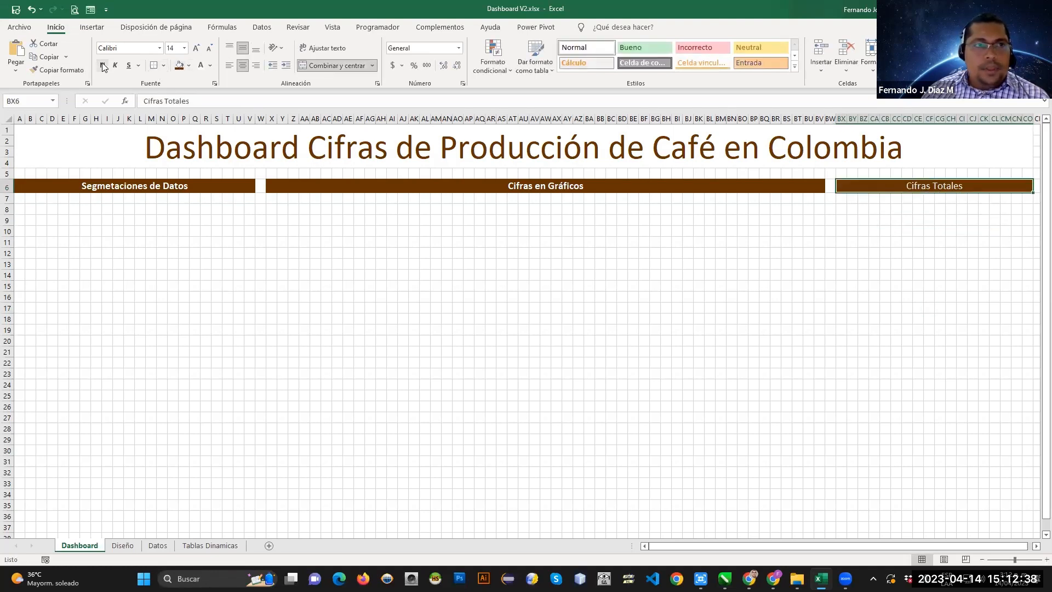
click(784, 241)
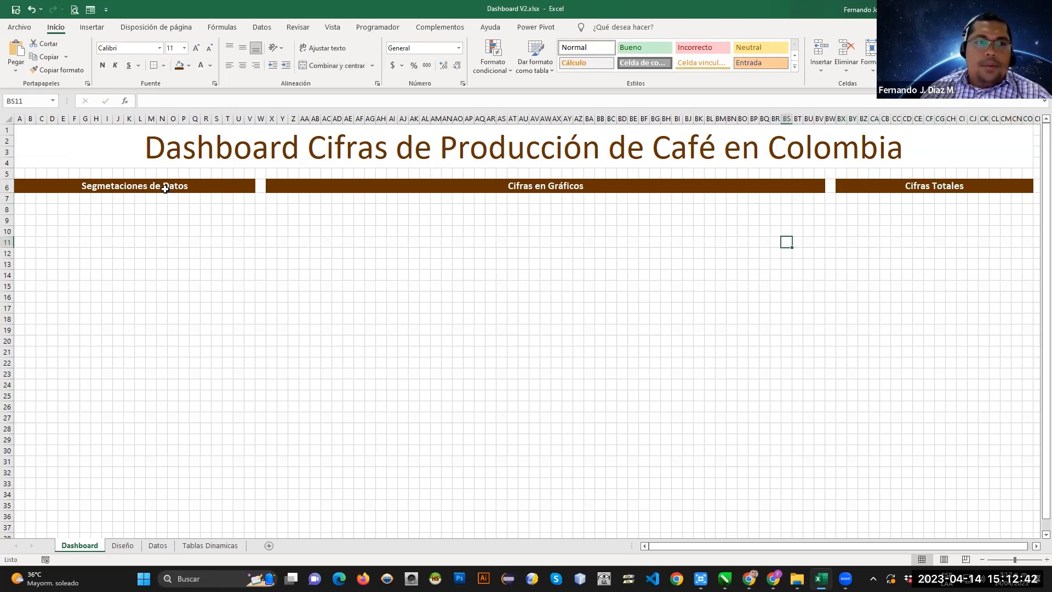
Copy the header text "Producción por Departamentos (t)" from the Diseño sheet.
click(124, 546)
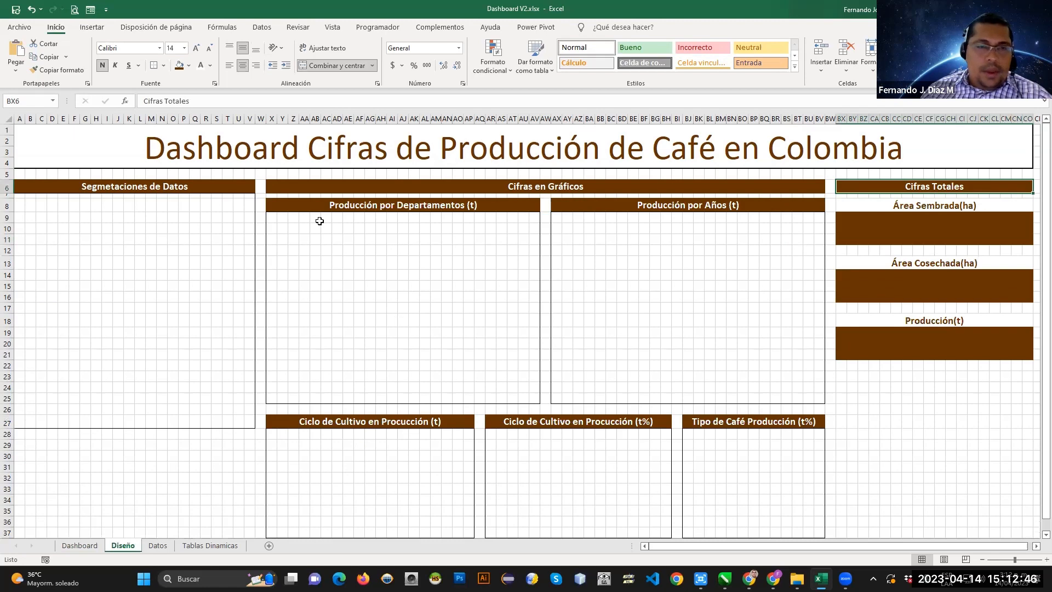
click(356, 205)
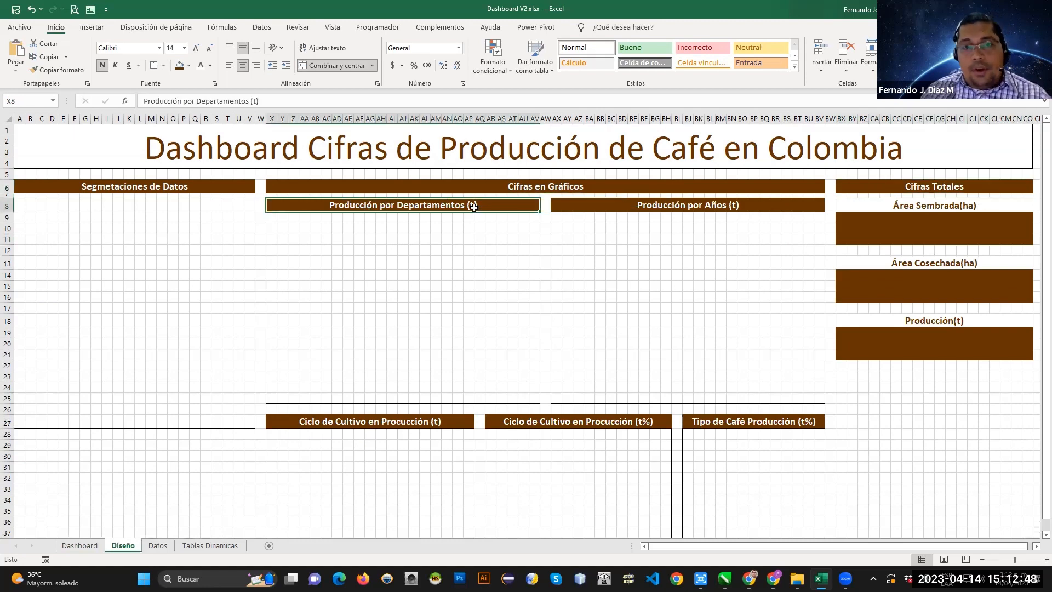
drag(263, 101, 144, 101)
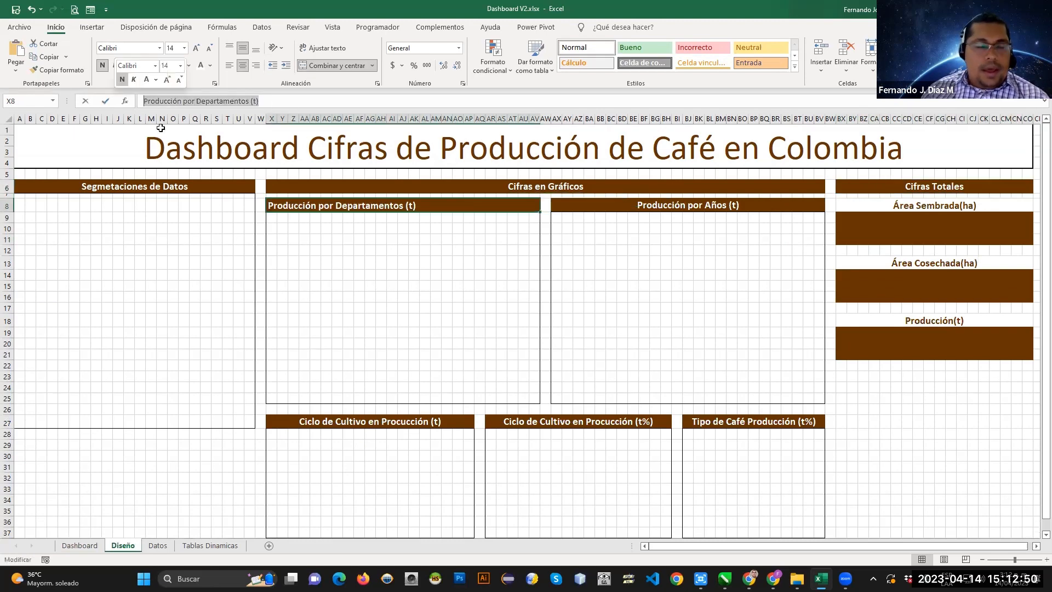
click(372, 258)
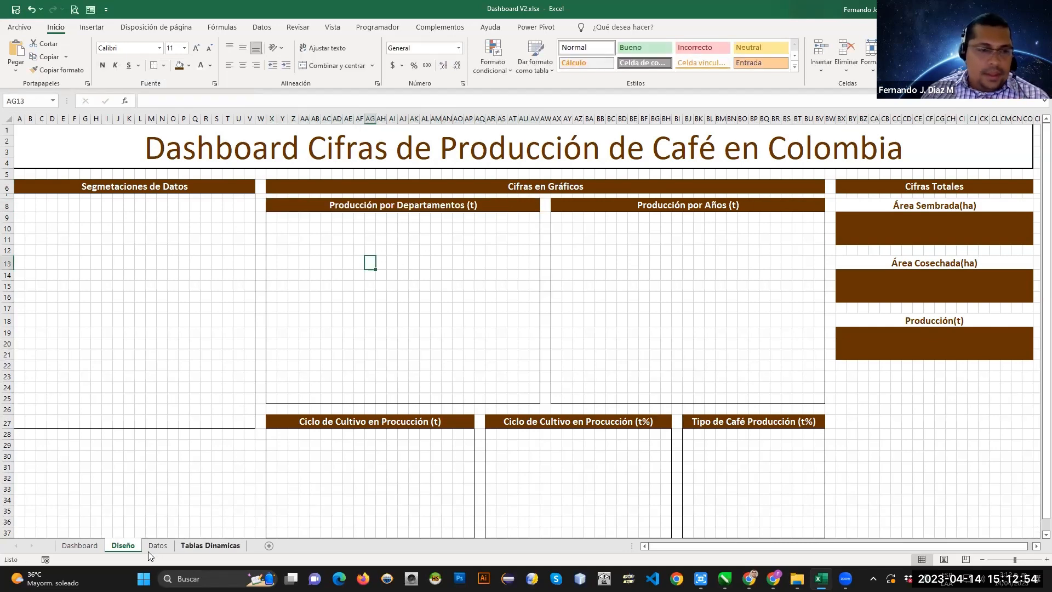
Merge and center X8:AV8 on the Dashboard sheet and enter "Producción por Departamentos (t)" in it.
key(ctrl+Page_Up)
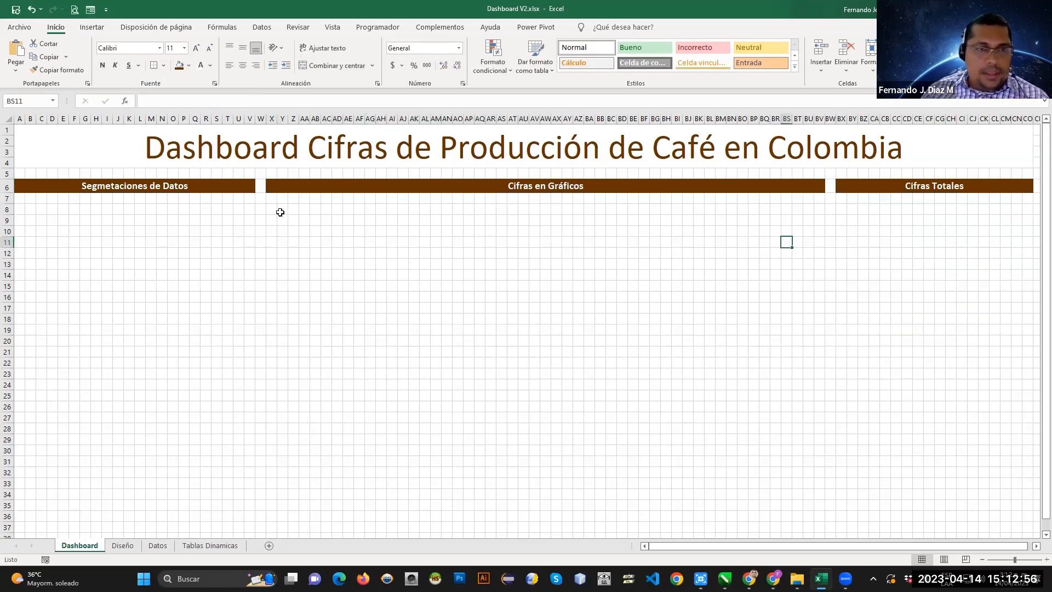
drag(268, 209, 535, 214)
click(343, 65)
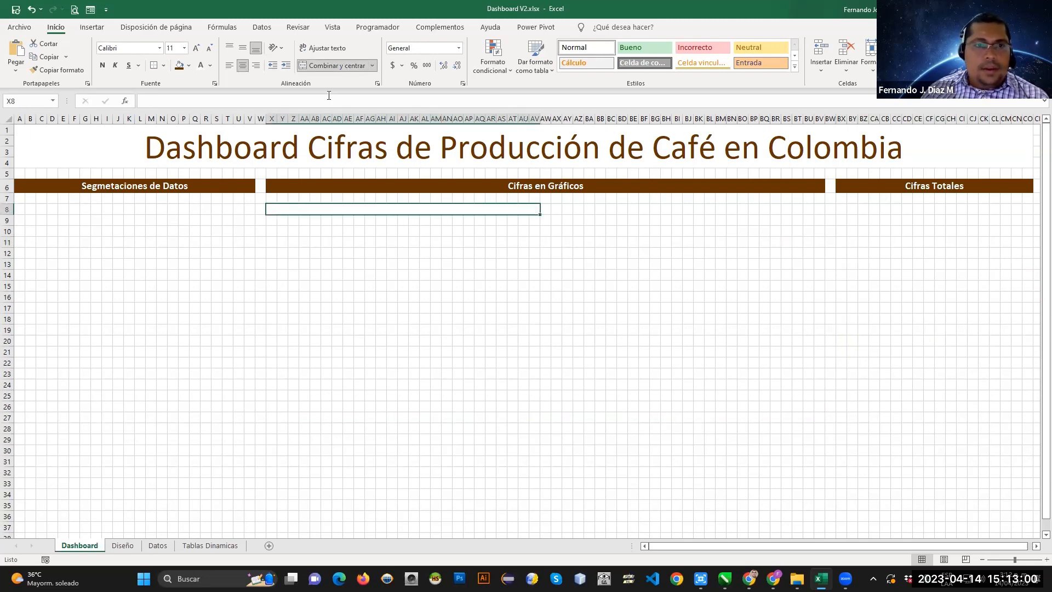
text(Producción por Departamentos (t))
key(Return)
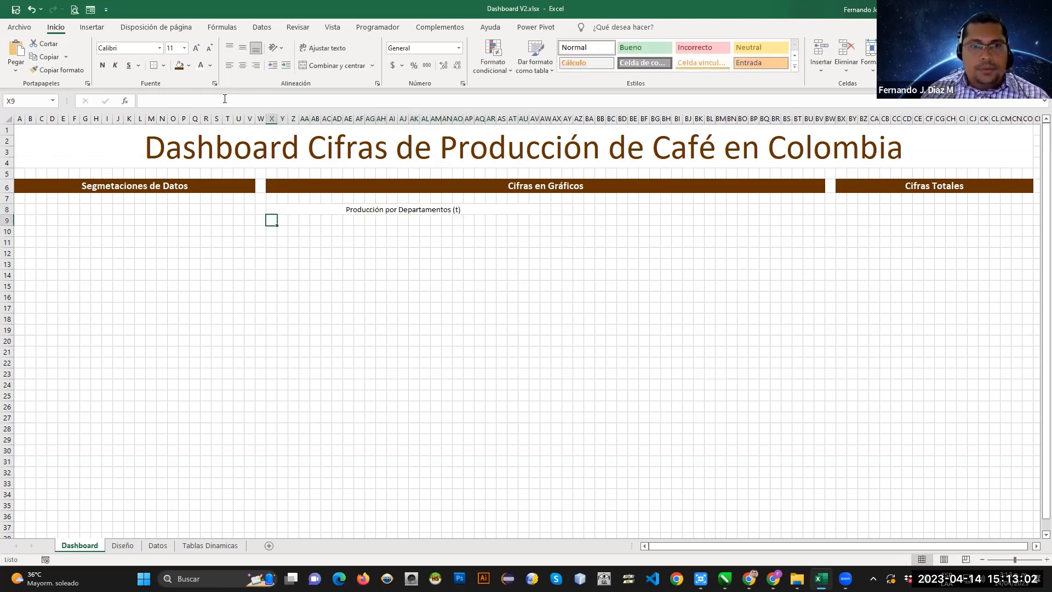
click(422, 211)
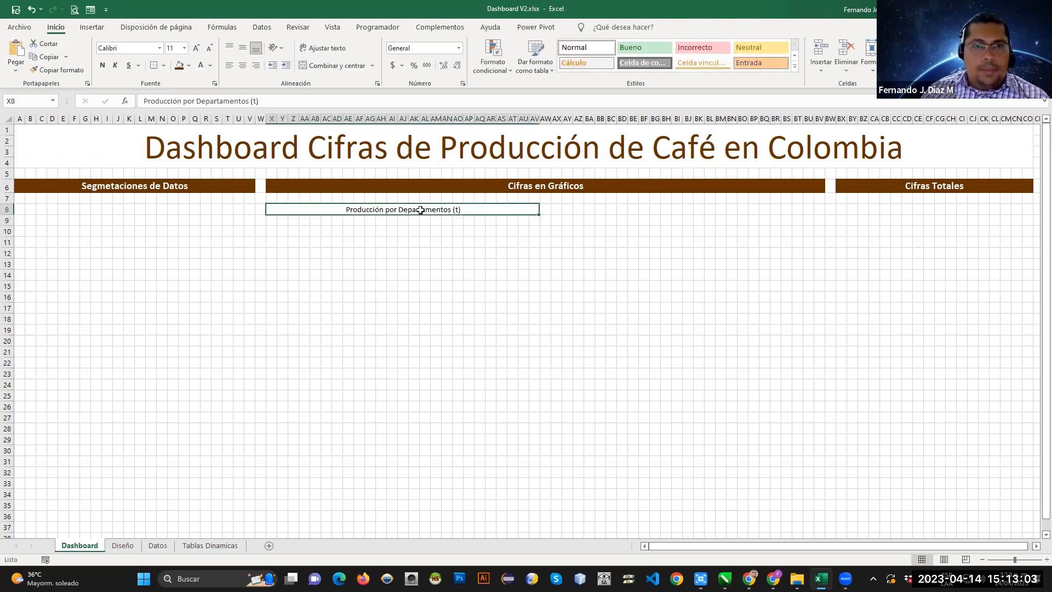
Copy the header text "Producción por Años (t)" from the Diseño sheet.
click(136, 550)
click(656, 205)
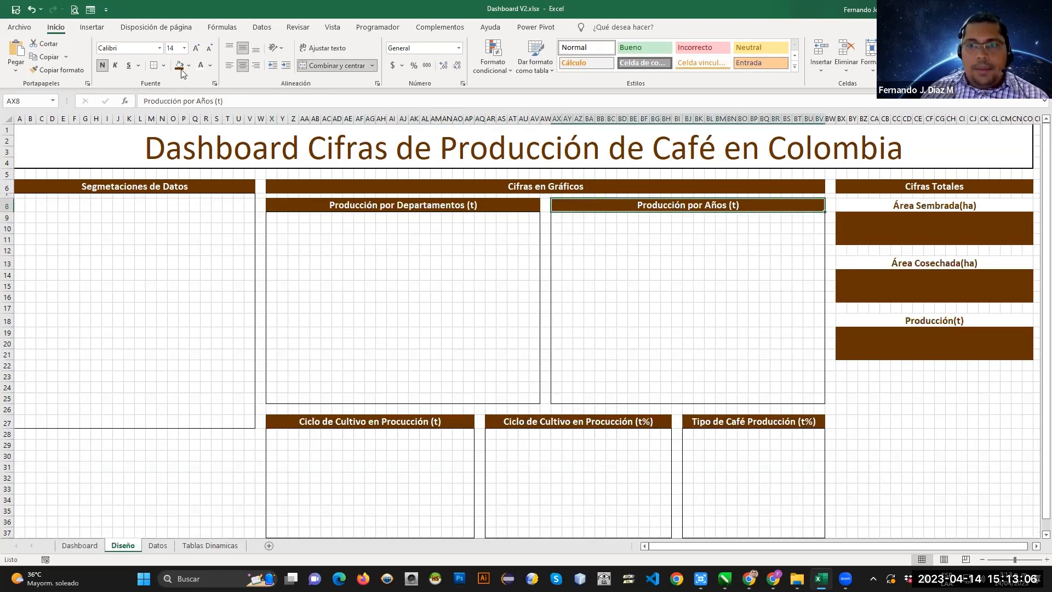
drag(224, 100, 143, 101)
key(ctrl+c)
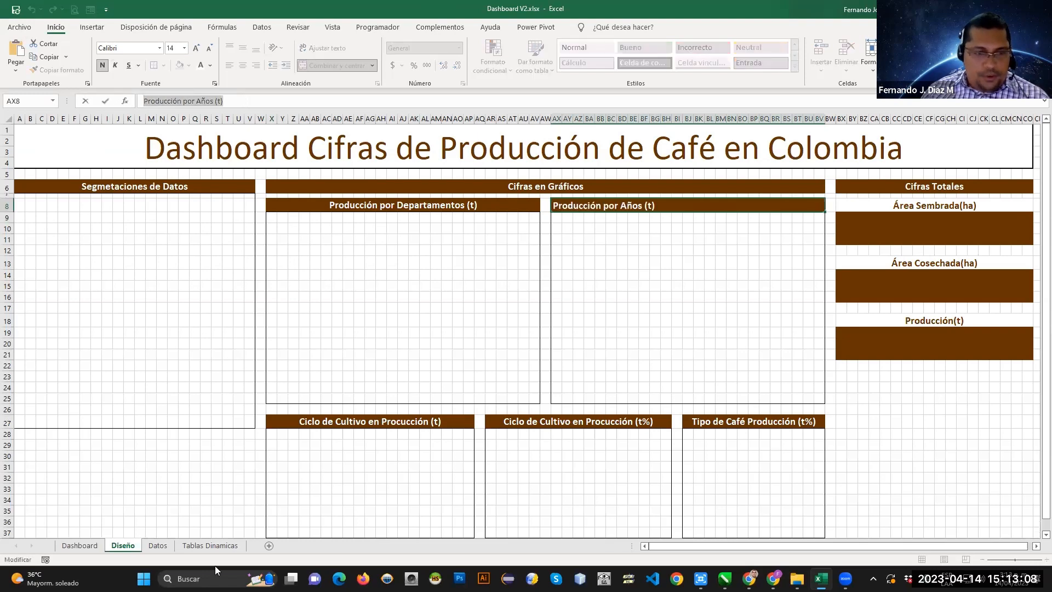
Merge and center AX8:BV8 on the Dashboard sheet and paste "Producción por Años (t)" into it.
click(96, 545)
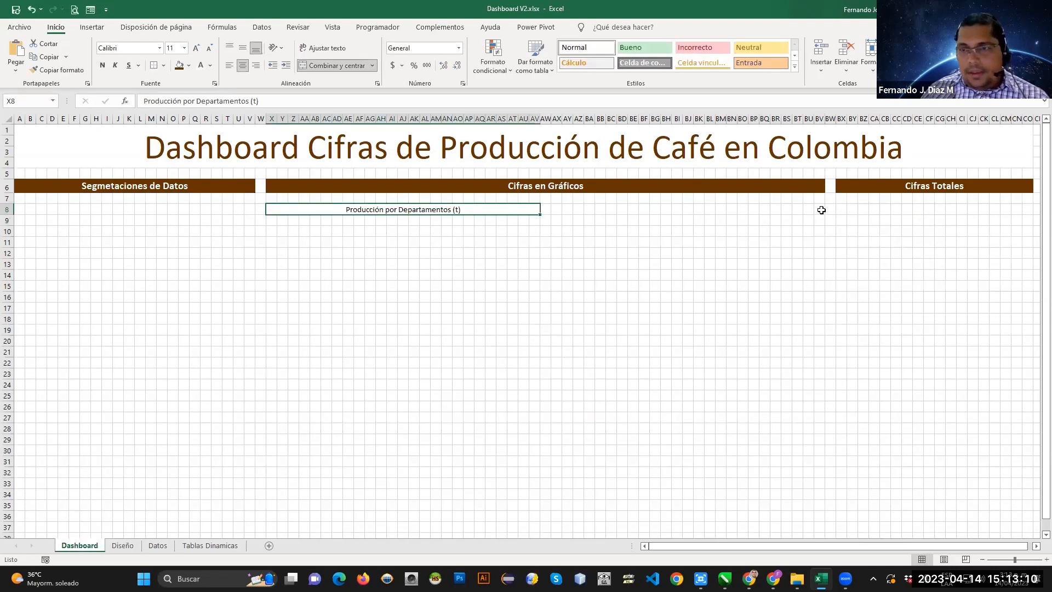
drag(820, 210, 553, 209)
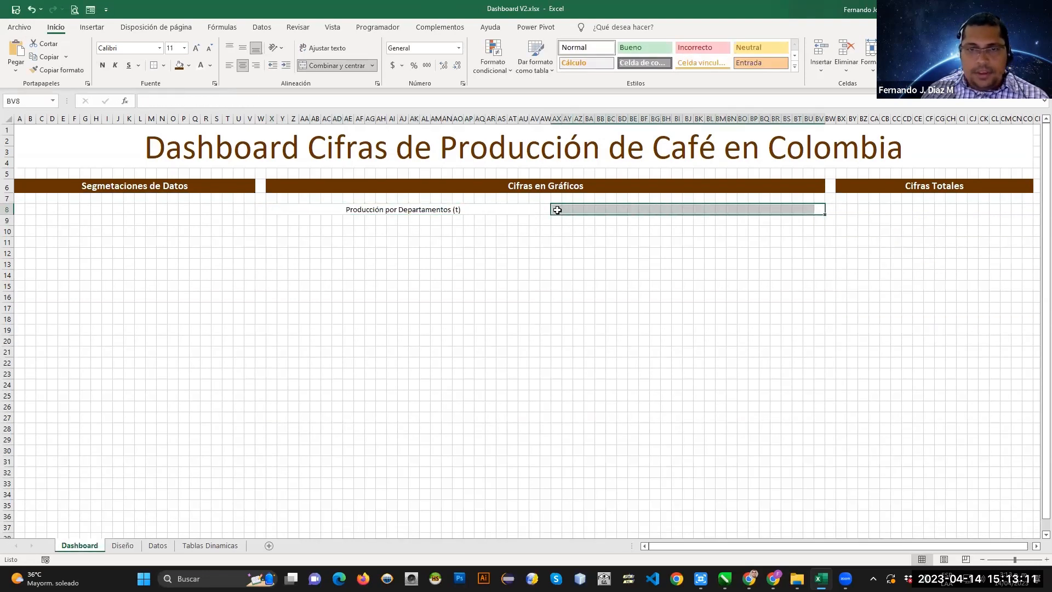
click(336, 65)
click(235, 103)
key(ctrl+v)
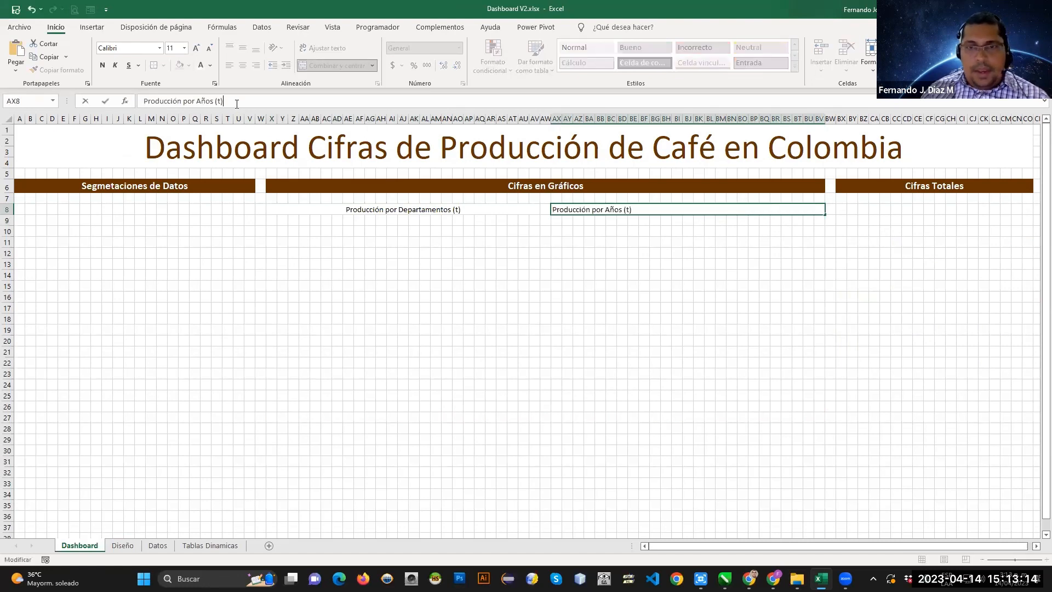
key(Return)
Format both row 8 chart headers with dark brown fill, white text, font size 14, bold and middle vertical alignment.
click(685, 208)
ctrl+click(506, 210)
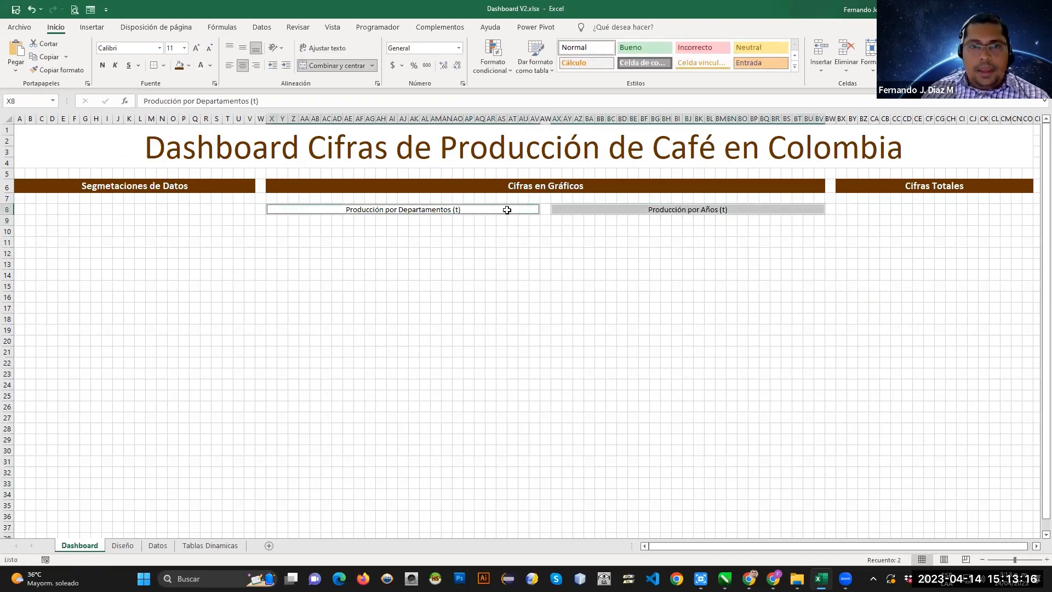
click(179, 65)
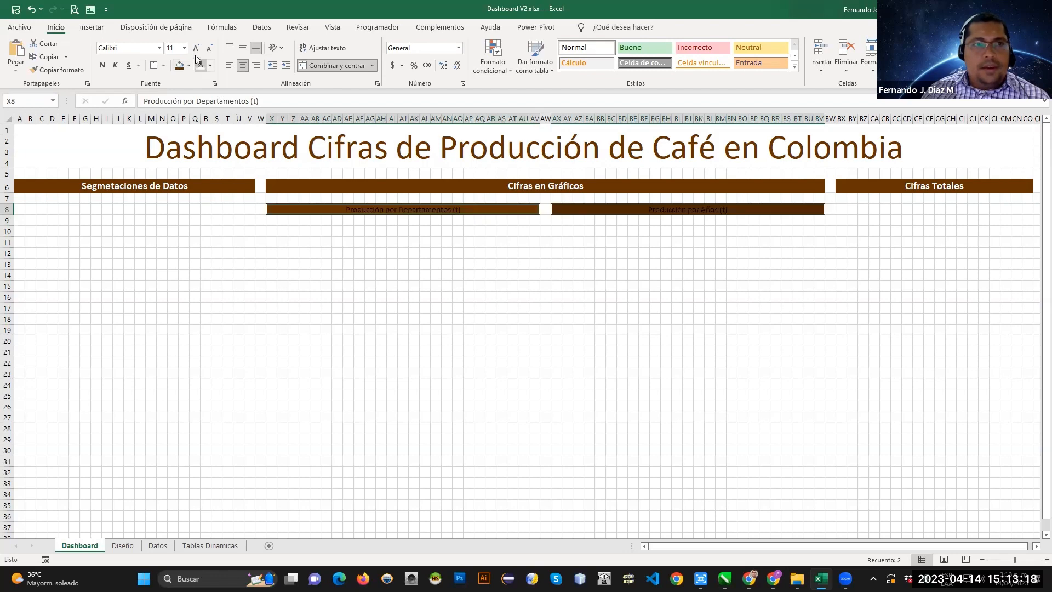
click(200, 65)
click(184, 47)
click(176, 124)
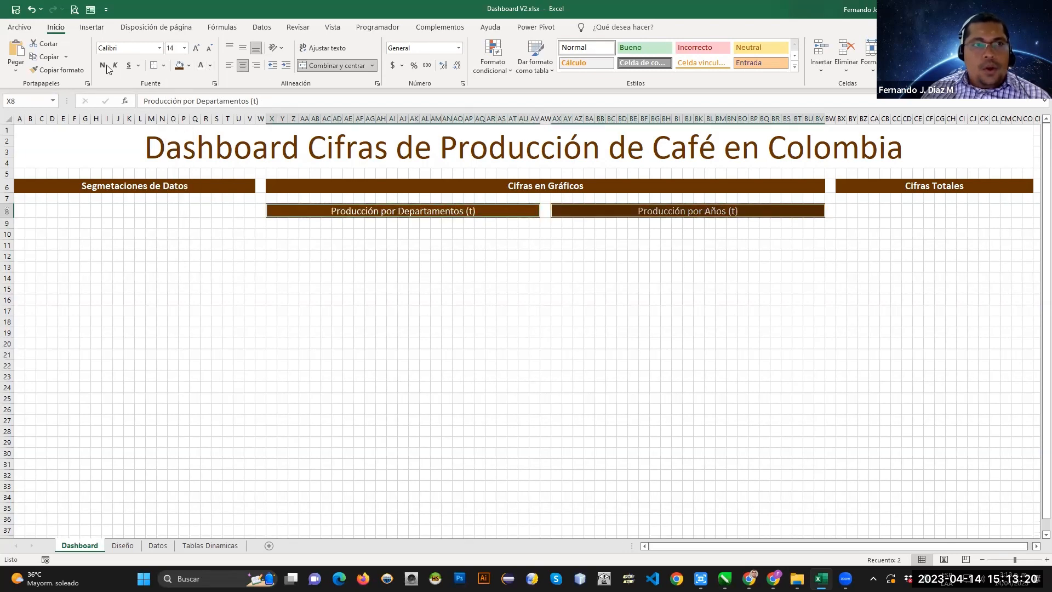
click(101, 65)
click(243, 48)
click(611, 299)
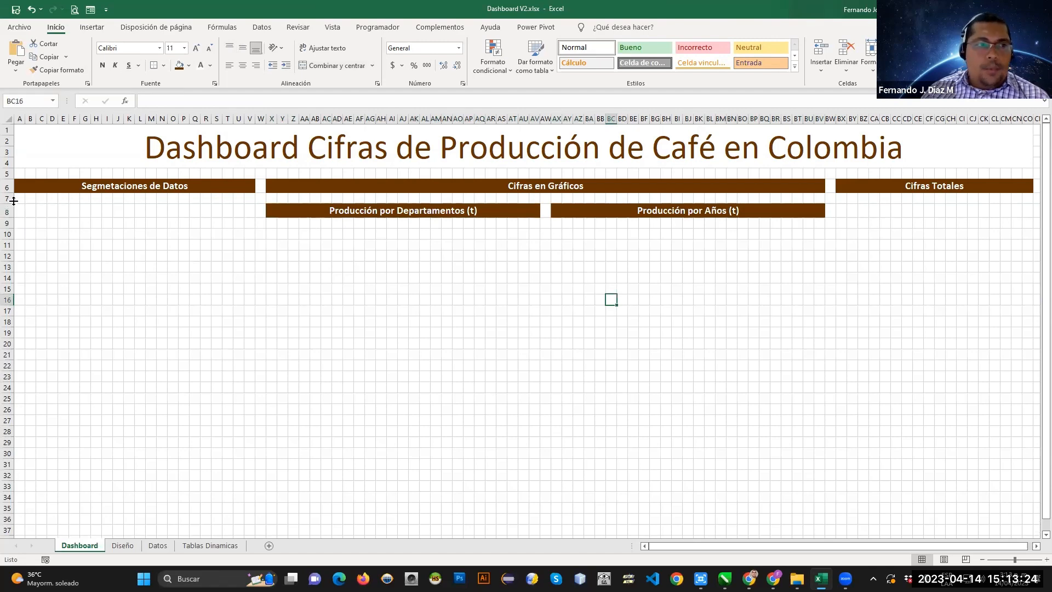
Shrink row 7 on the Dashboard sheet to a thin spacer between the section headers and chart headers.
drag(13, 204, 13, 196)
click(457, 272)
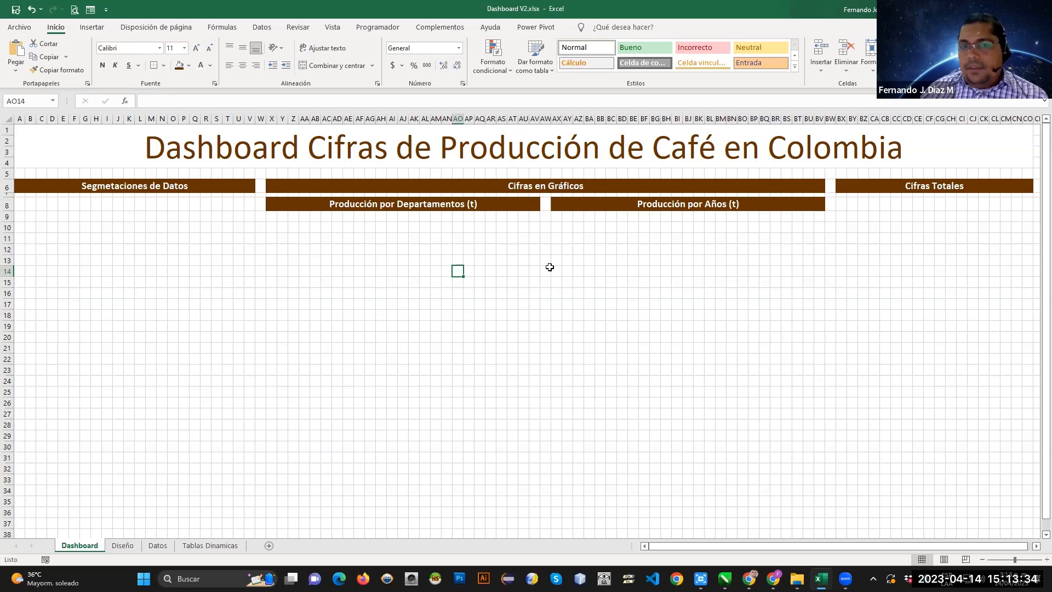
click(622, 329)
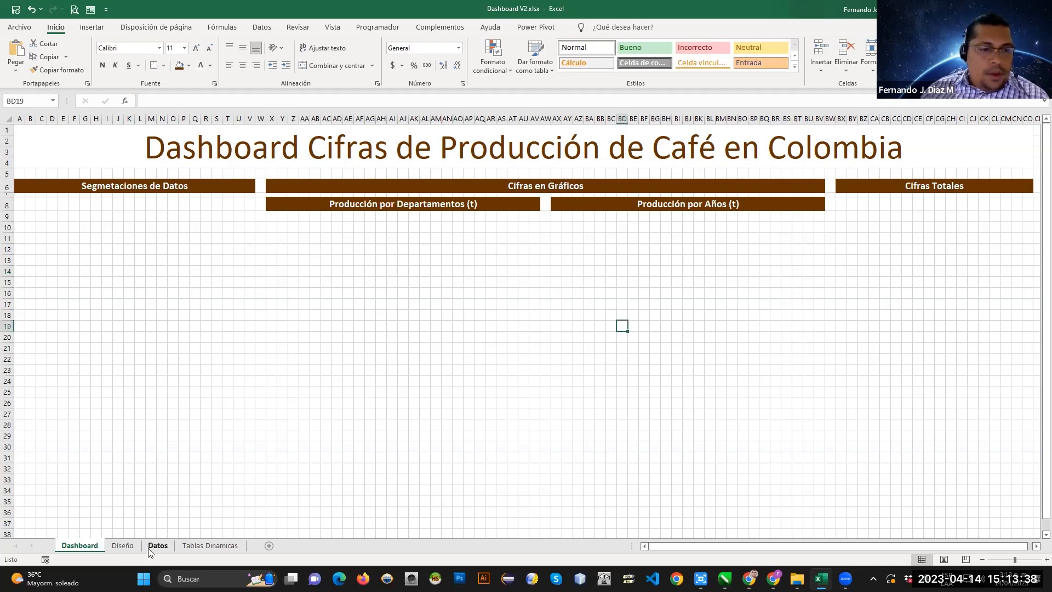
Apply outside borders to A7:V27 below the "Segmetaciones de Datos" header, following the box on the Diseño sheet.
click(123, 545)
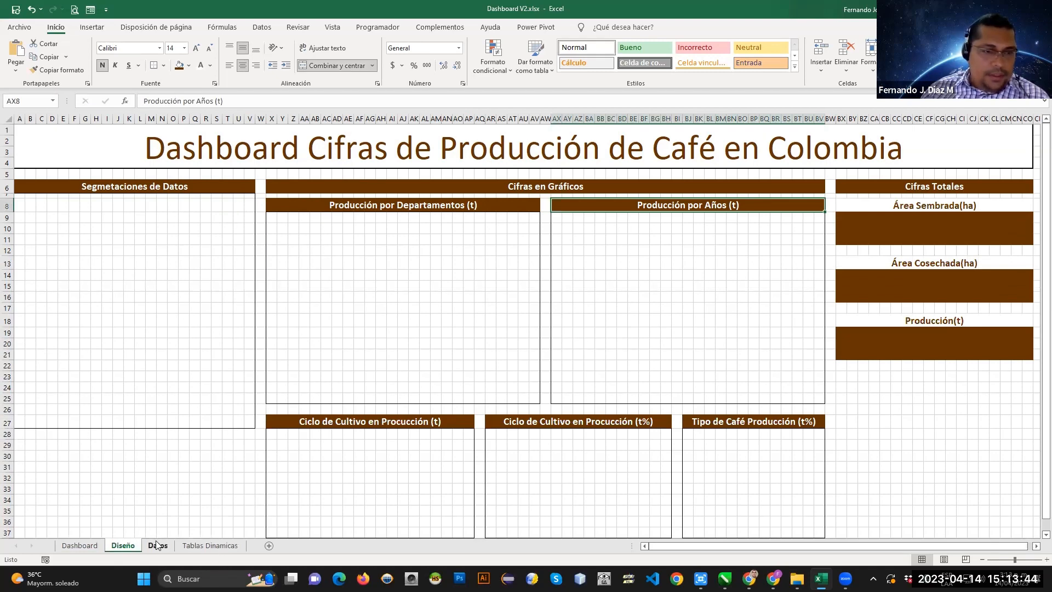
key(ctrl+Page_Up)
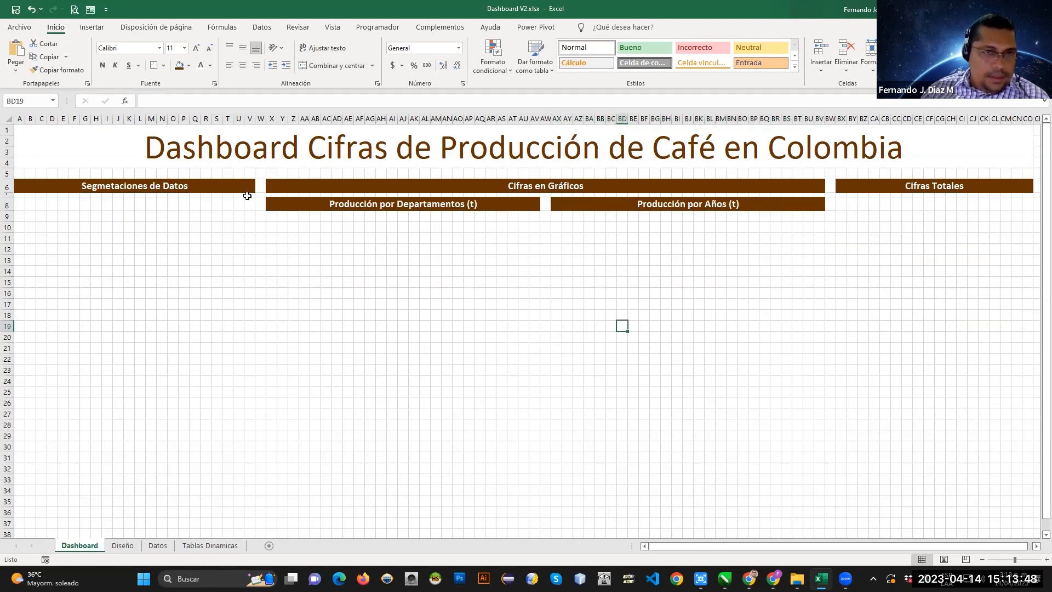
mouse_move(248, 194)
mouse_down()
mouse_move(237, 415)
mouse_move(24, 422)
mouse_move(16, 413)
mouse_up()
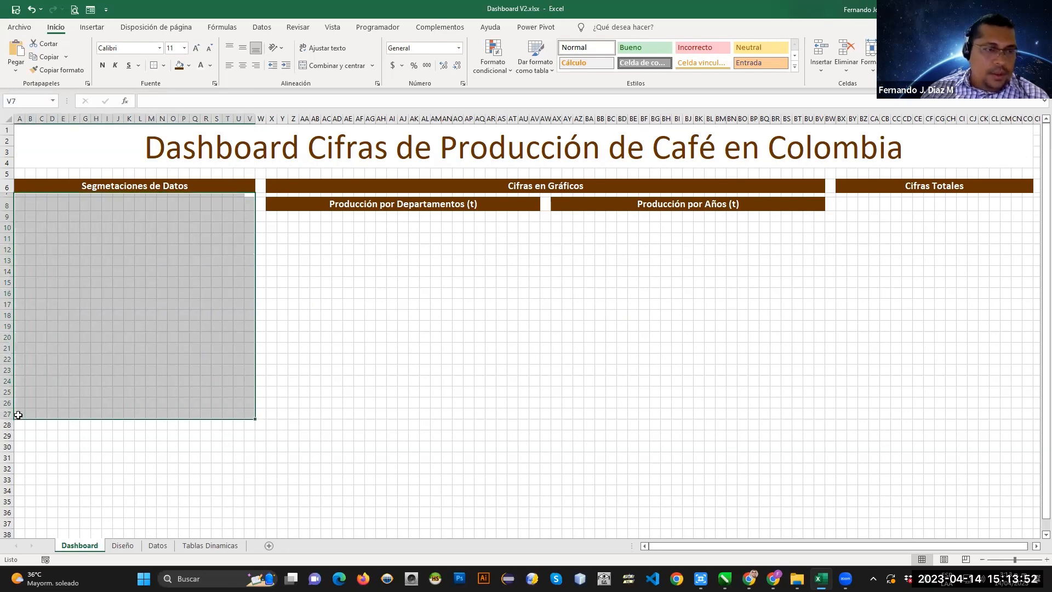
click(163, 65)
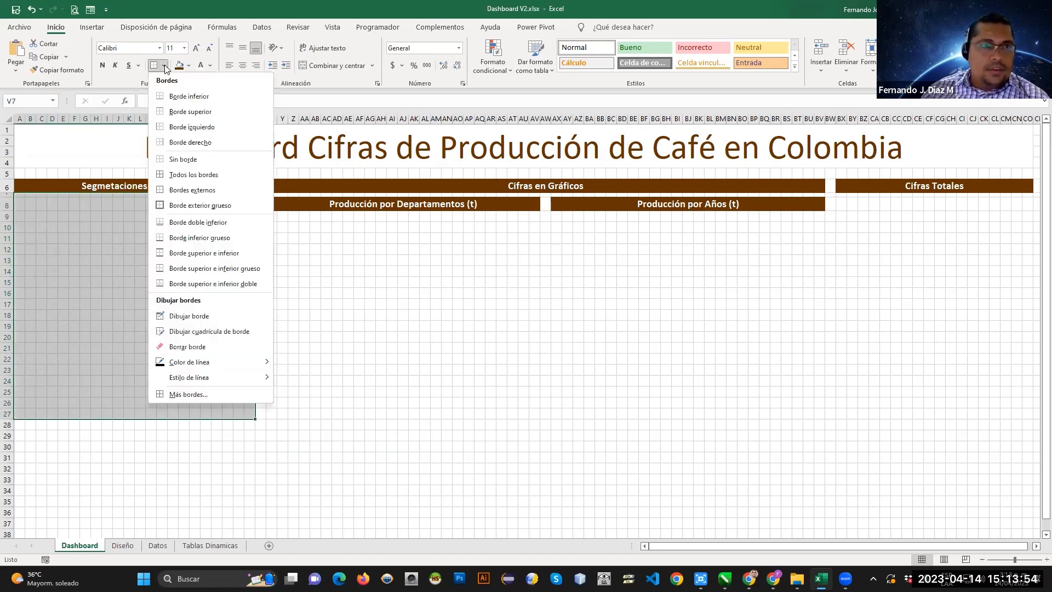
click(204, 189)
click(337, 270)
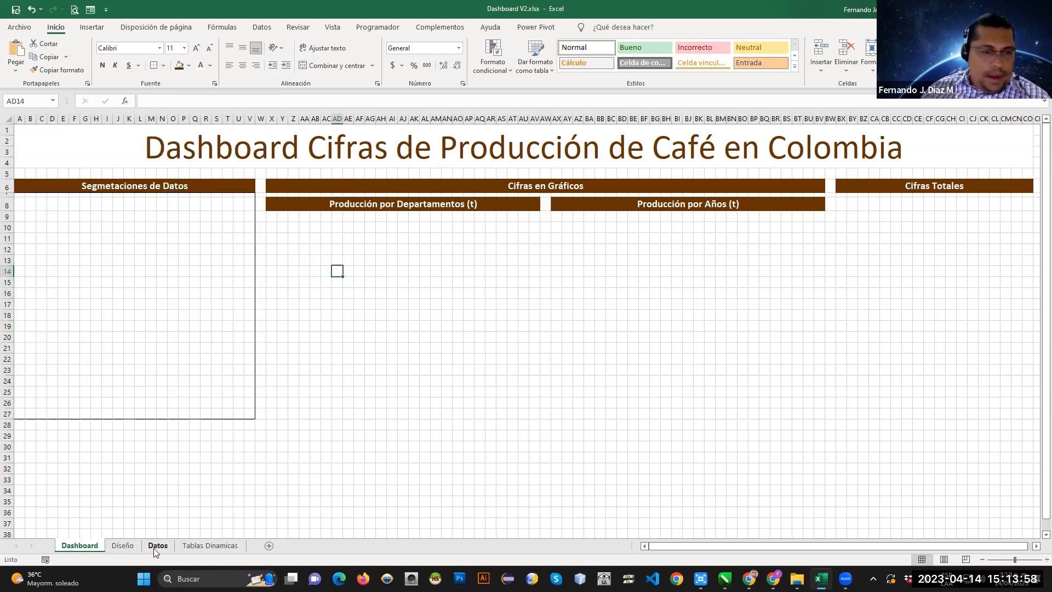
Apply outside borders to X9:AV25 and AX9:BV25 under the two row 8 chart headers on the Dashboard sheet, following the Diseño layout.
click(127, 546)
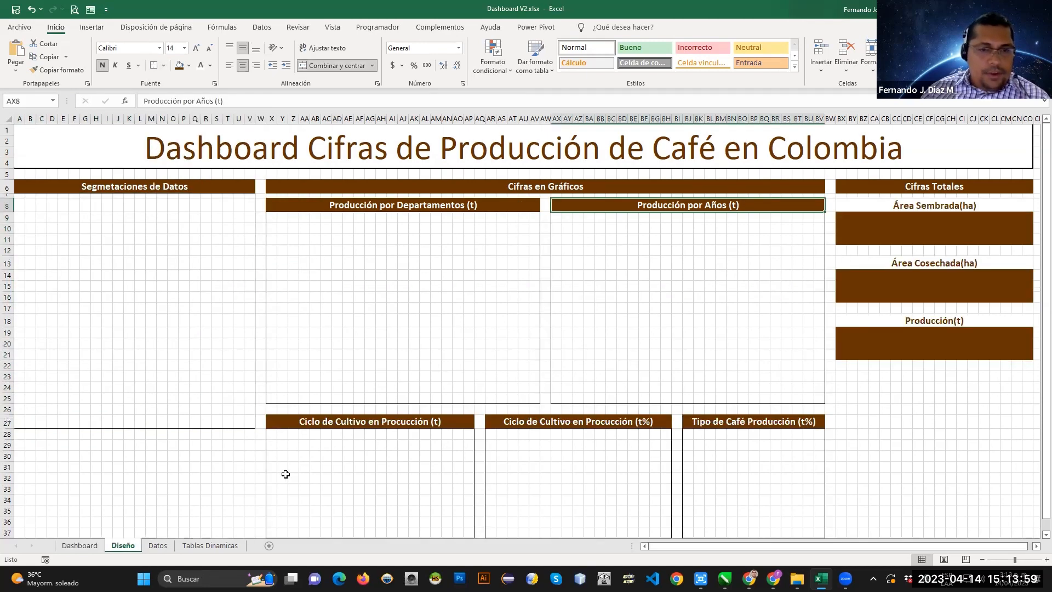
click(271, 397)
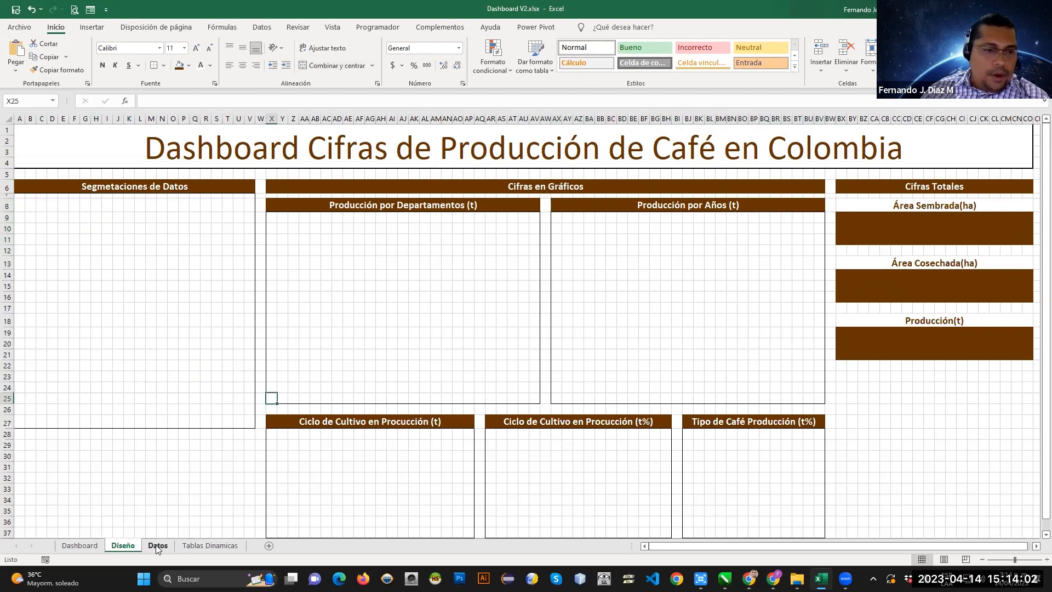
click(79, 545)
drag(275, 218, 533, 308)
mouse_move(534, 381)
mouse_down()
mouse_move(534, 397)
mouse_move(533, 388)
mouse_up()
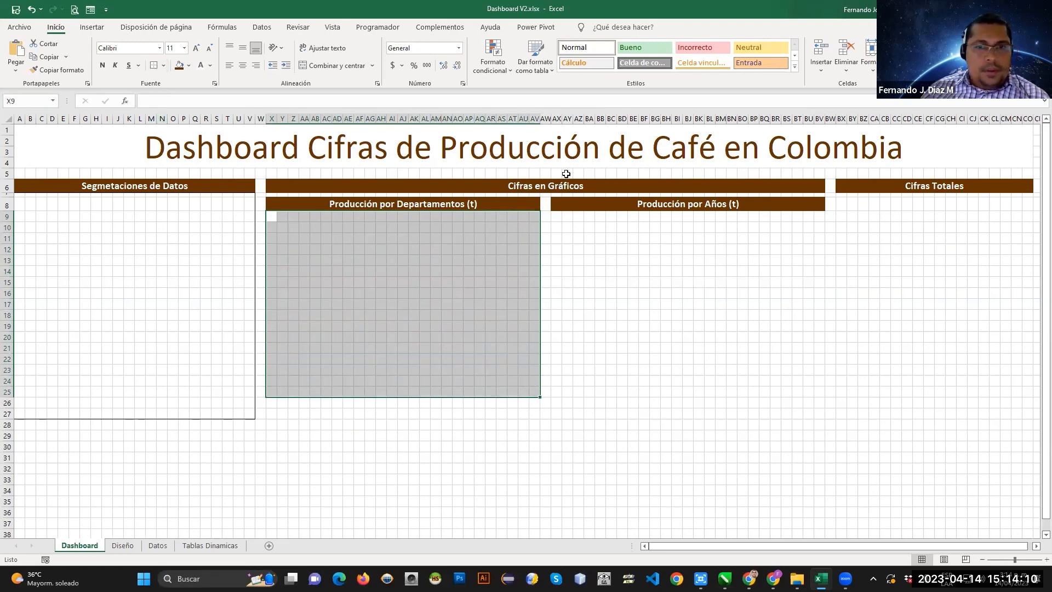
drag(557, 215, 814, 386)
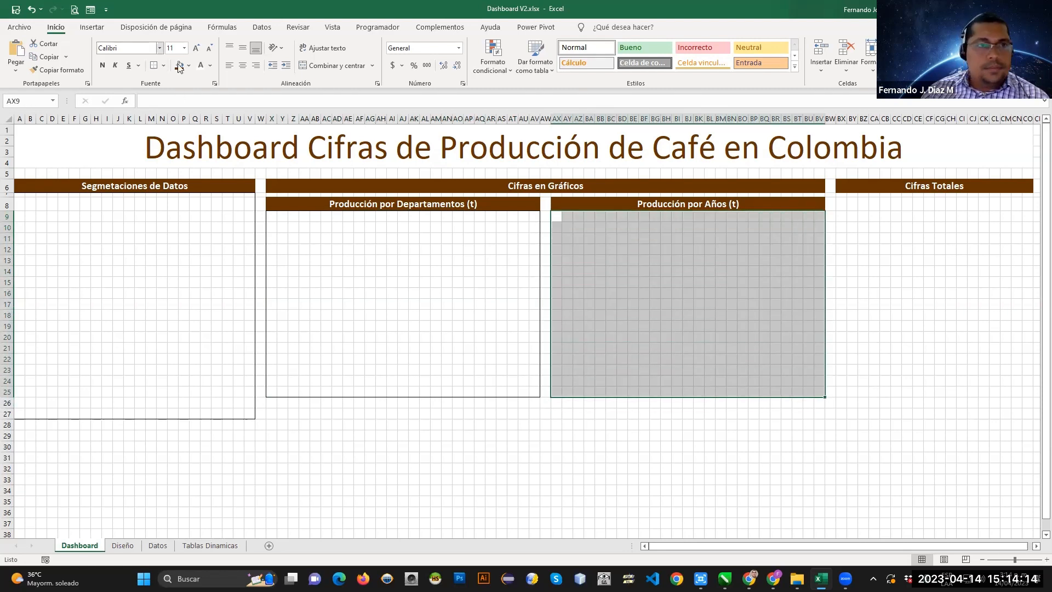
click(870, 315)
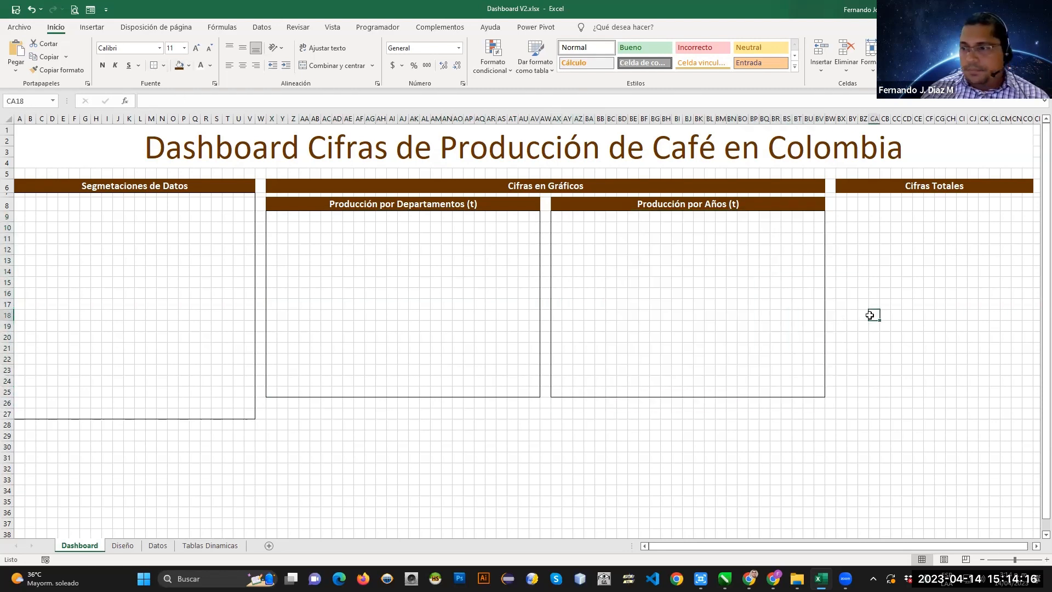
Copy the text "Ciclo de Cultivo en Procucción (t)" from the Diseño sheet, and merge and center X27:AP27 on the Dashboard sheet.
click(124, 546)
click(338, 426)
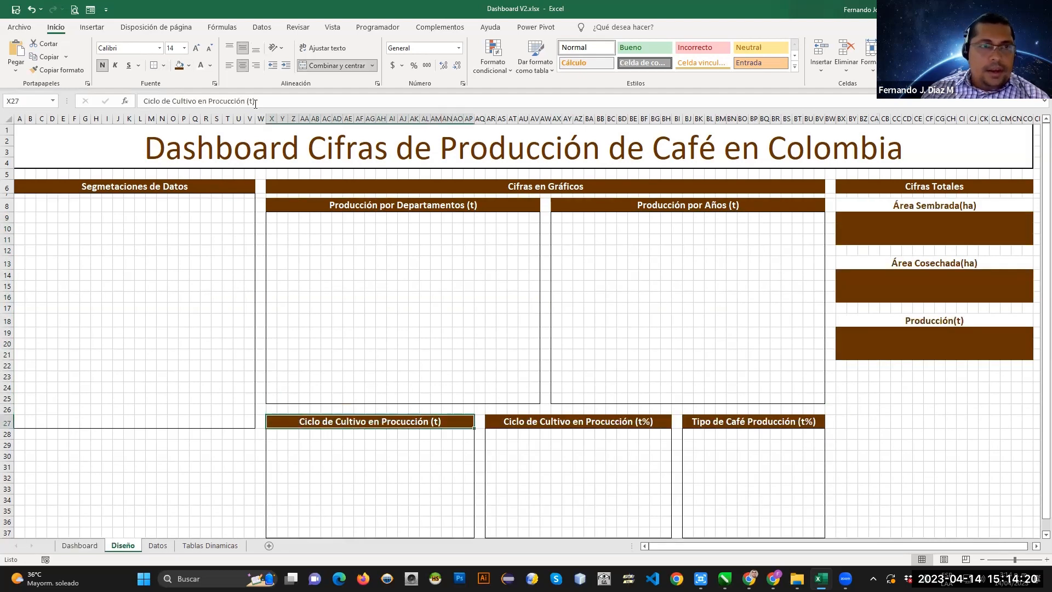
drag(257, 102, 140, 102)
key(ctrl+c)
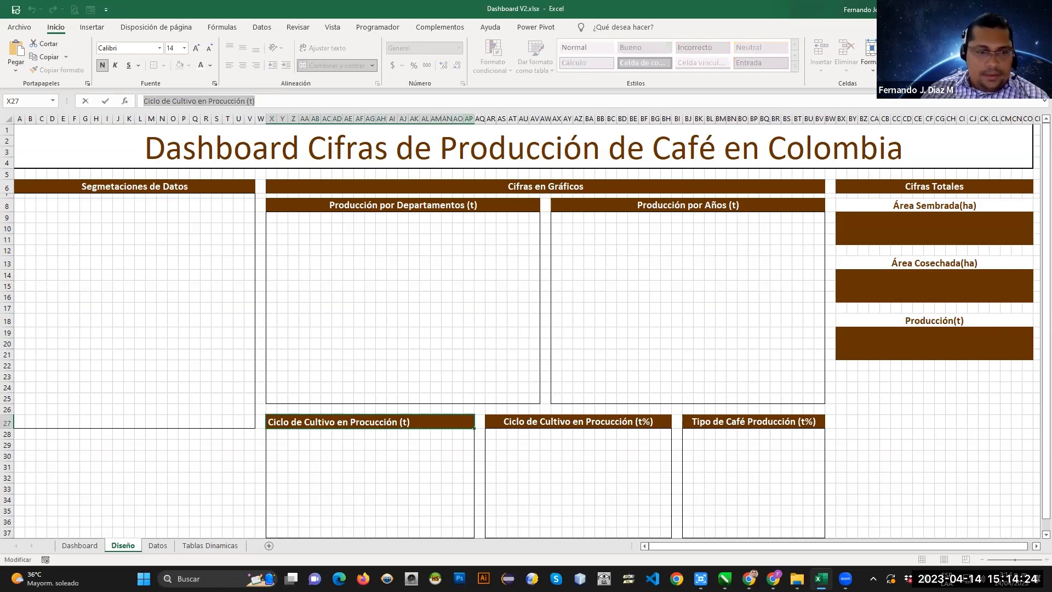
click(79, 545)
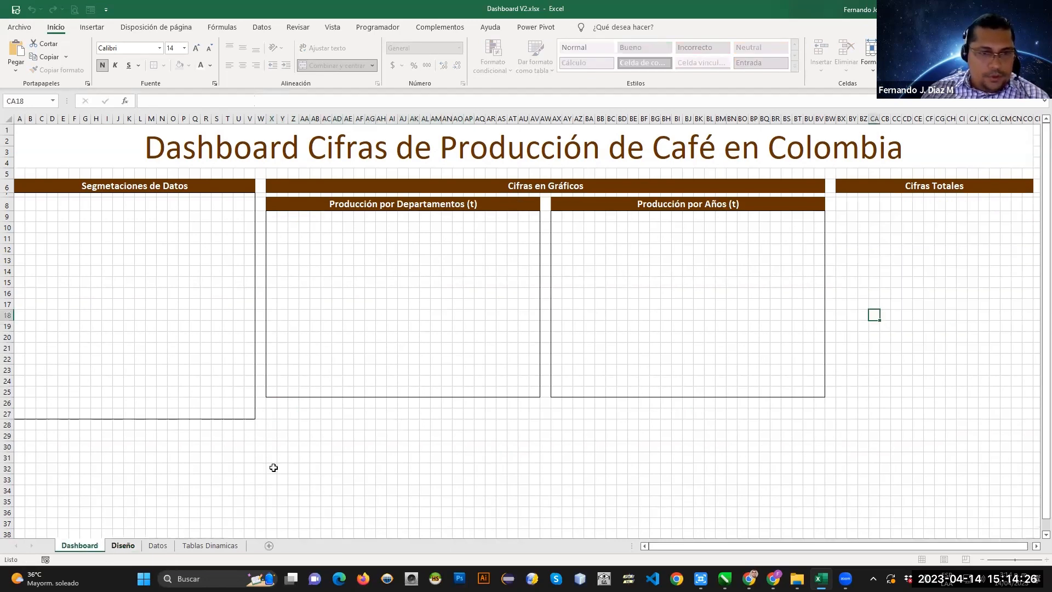
drag(274, 418, 473, 417)
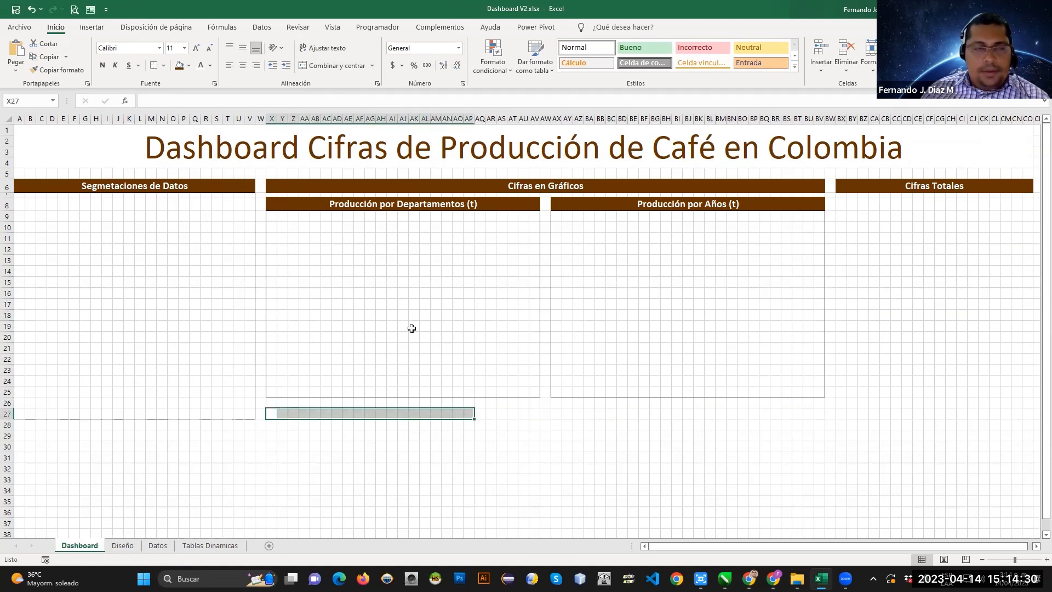
click(340, 65)
Format the merged X27 header with dark brown fill, white bold size 14 text and middle alignment, and paste "Ciclo de Cultivo en Procucción (t)" into it.
click(179, 65)
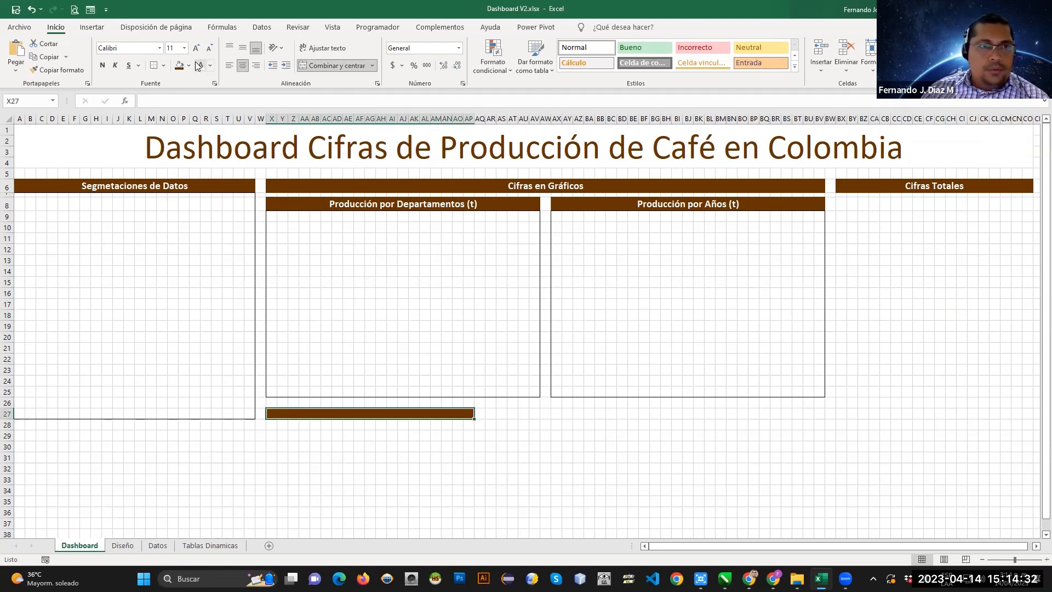
click(184, 48)
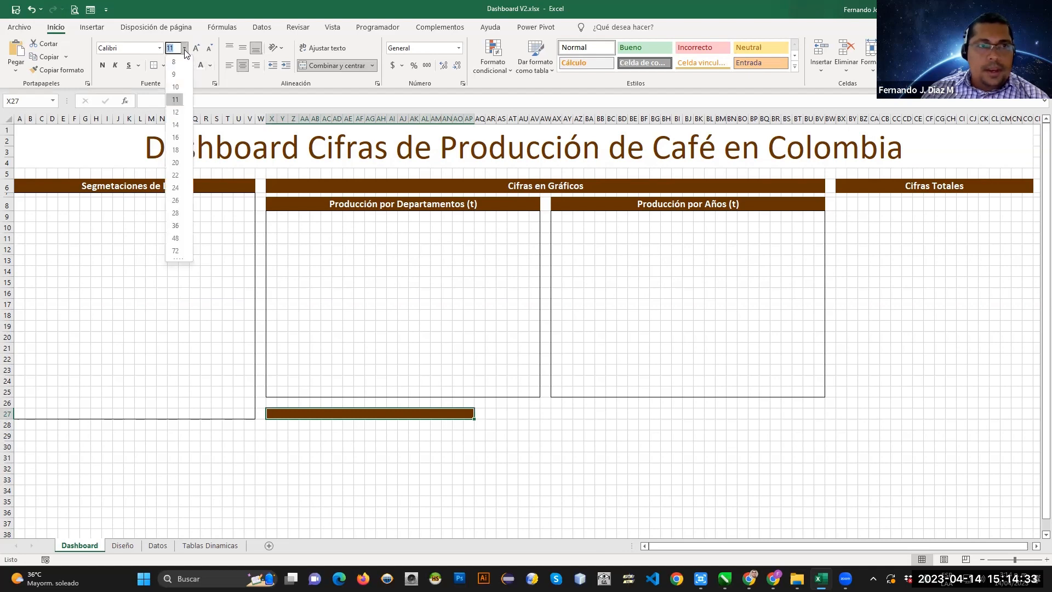
click(178, 112)
click(243, 48)
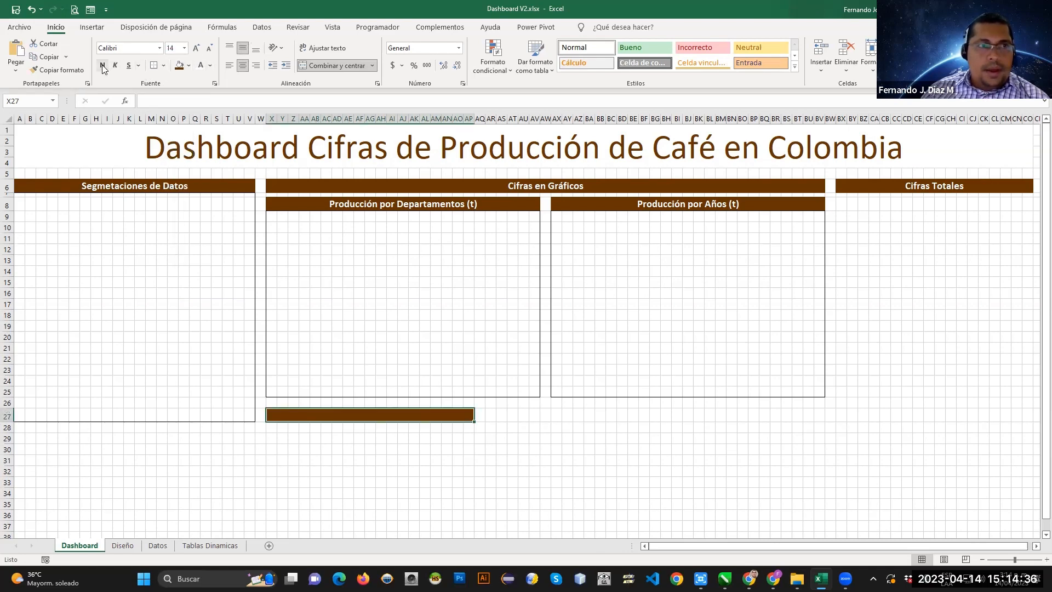
click(101, 65)
click(187, 102)
key(ctrl+v)
key(Return)
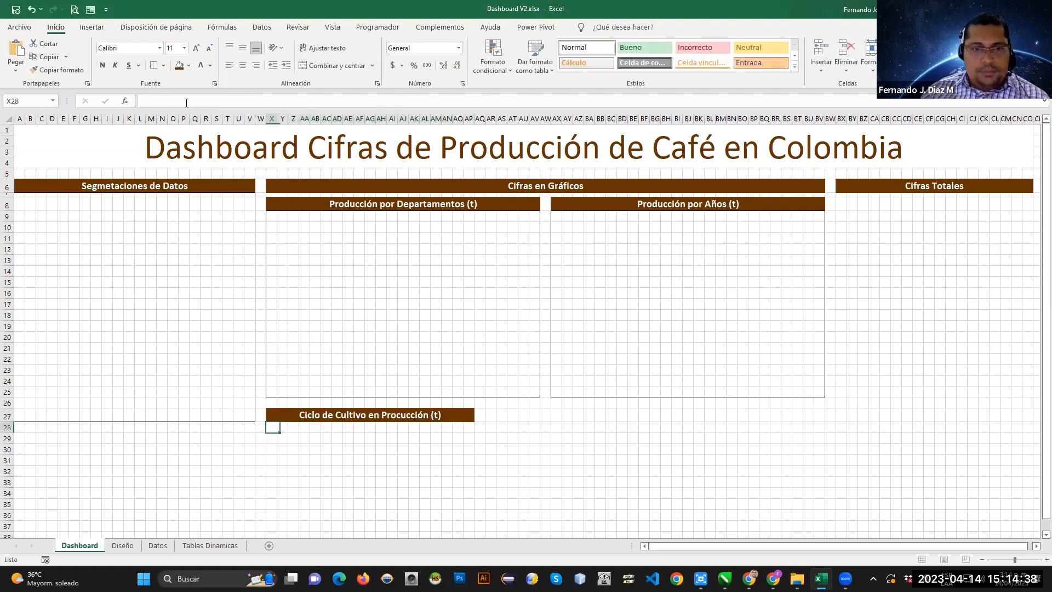
Apply outside borders to X28:AP37 below the "Ciclo de Cultivo en Procucción (t)" header, matching the box on the Diseño sheet.
click(123, 545)
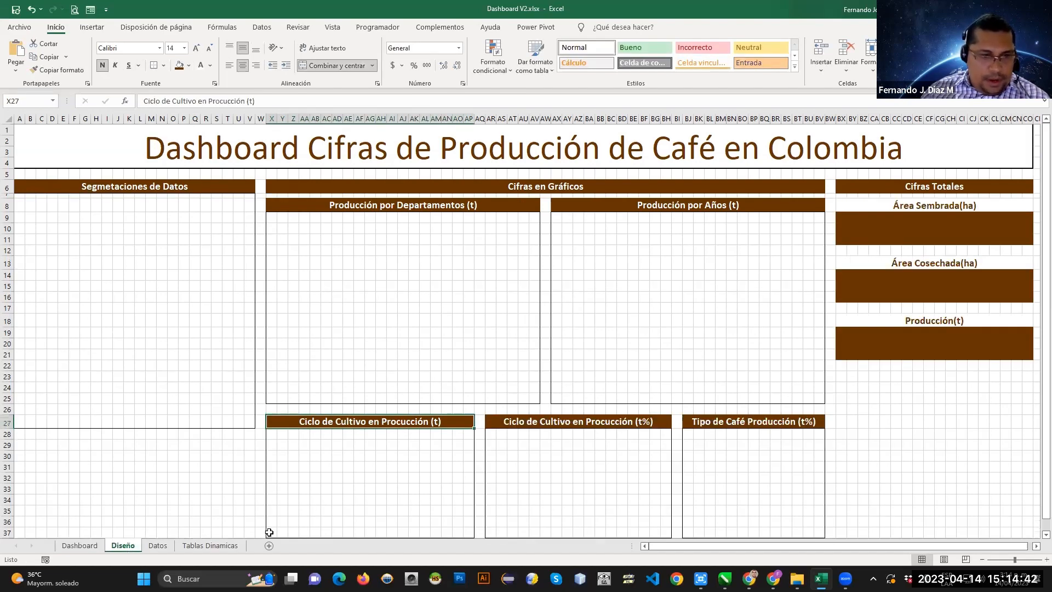
click(80, 546)
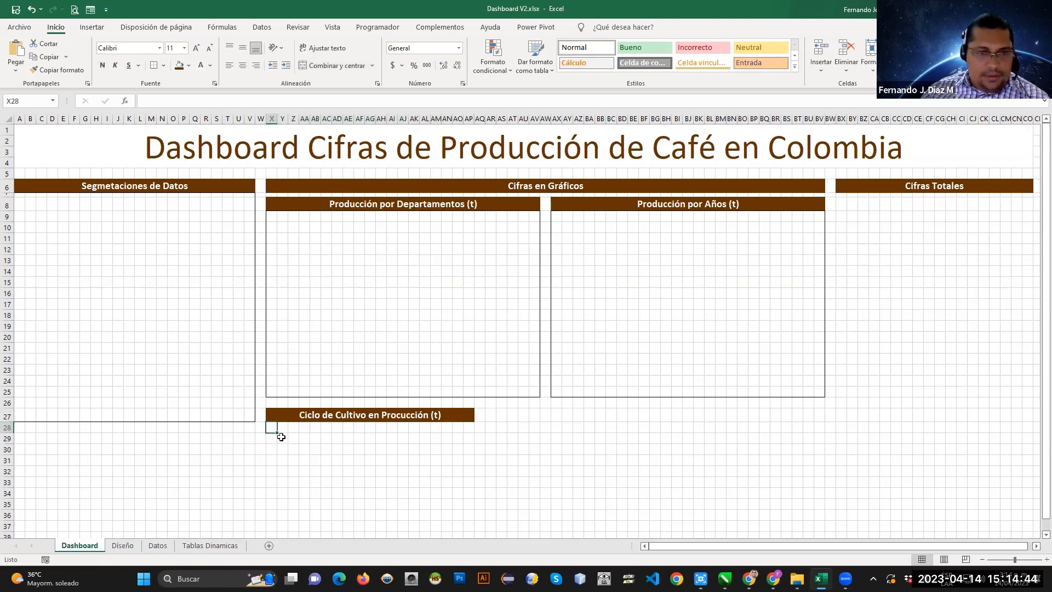
mouse_move(335, 428)
mouse_down()
mouse_move(474, 434)
mouse_move(467, 523)
mouse_up()
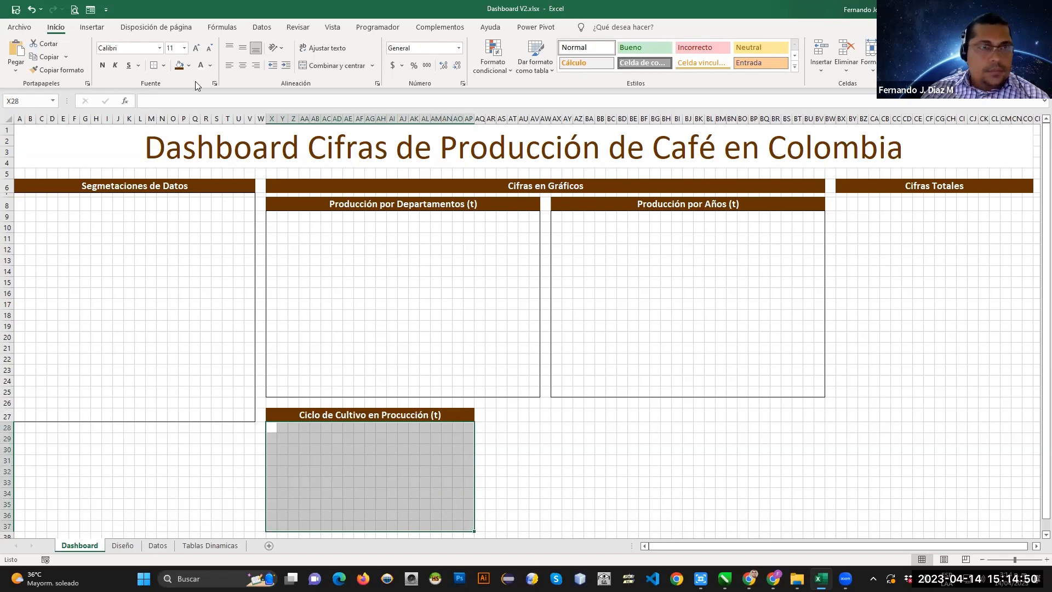
click(155, 66)
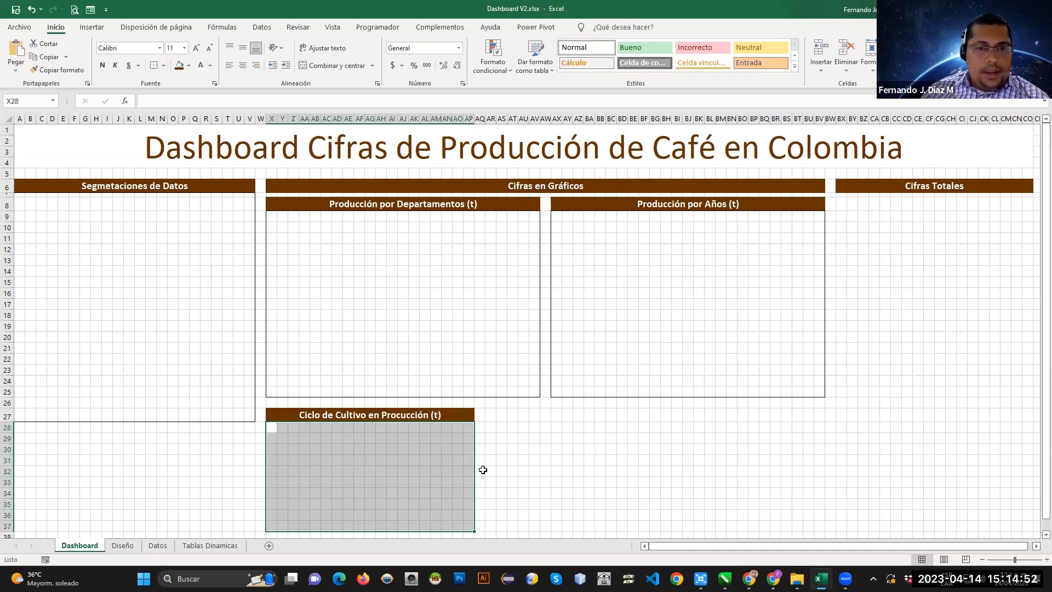
click(534, 448)
Copy the header text "Tipo de Café Producción (t%)" from cell BJ27 on the Diseño sheet.
click(124, 546)
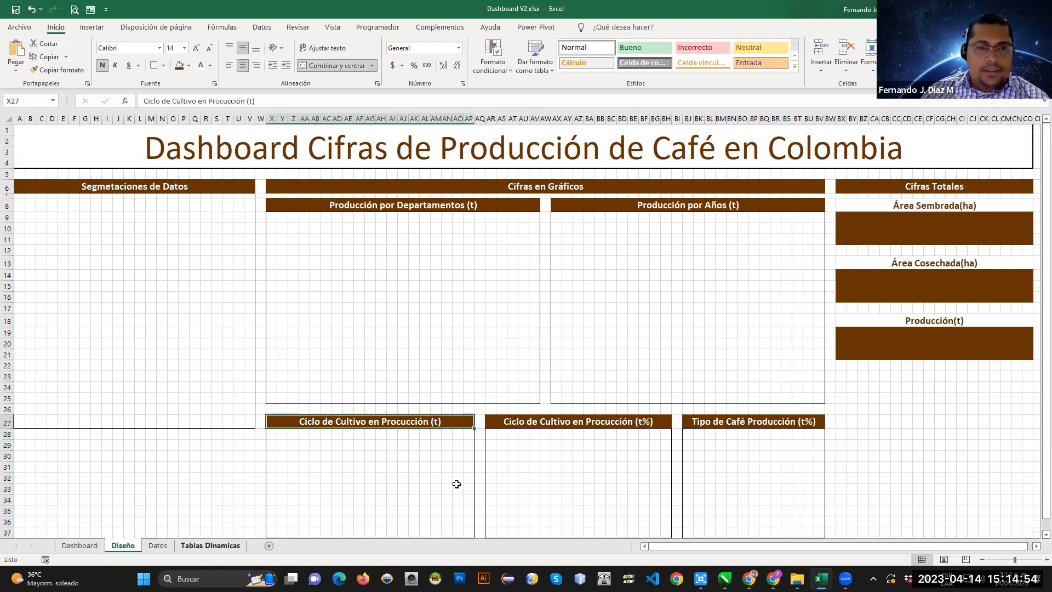
click(506, 423)
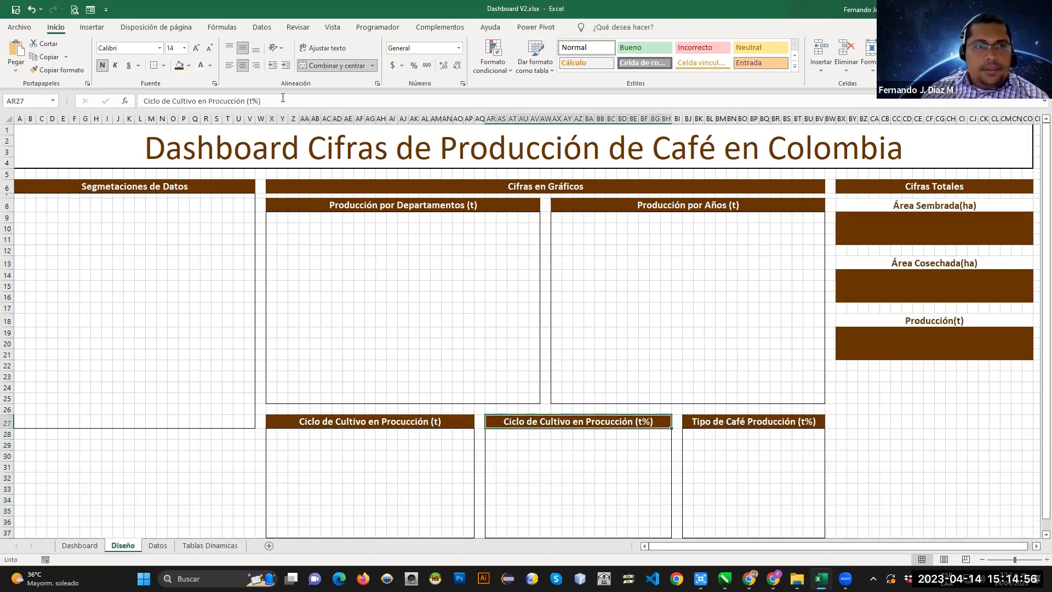
drag(282, 101, 141, 101)
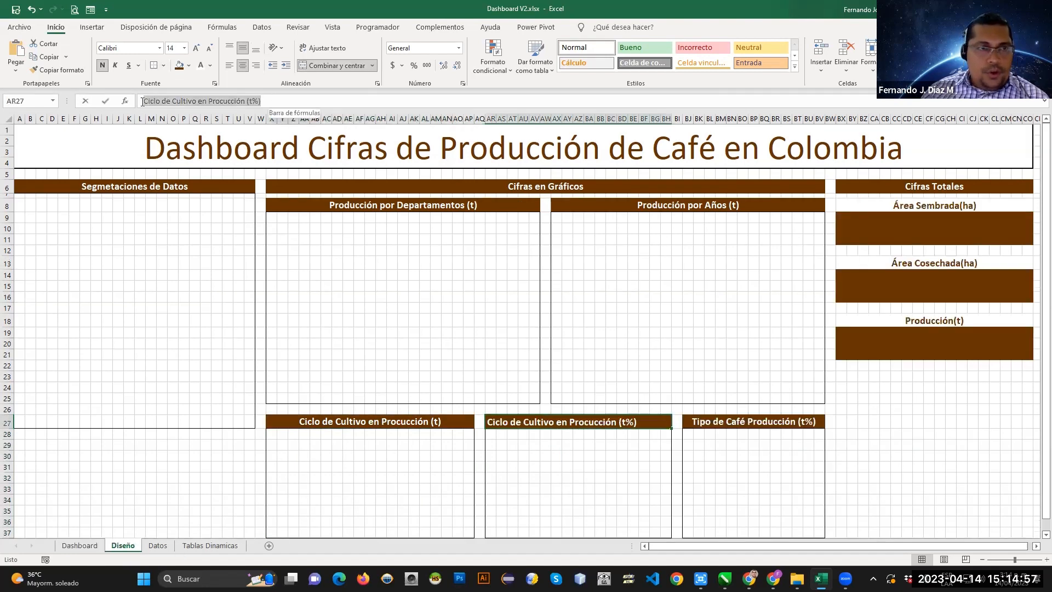
click(745, 424)
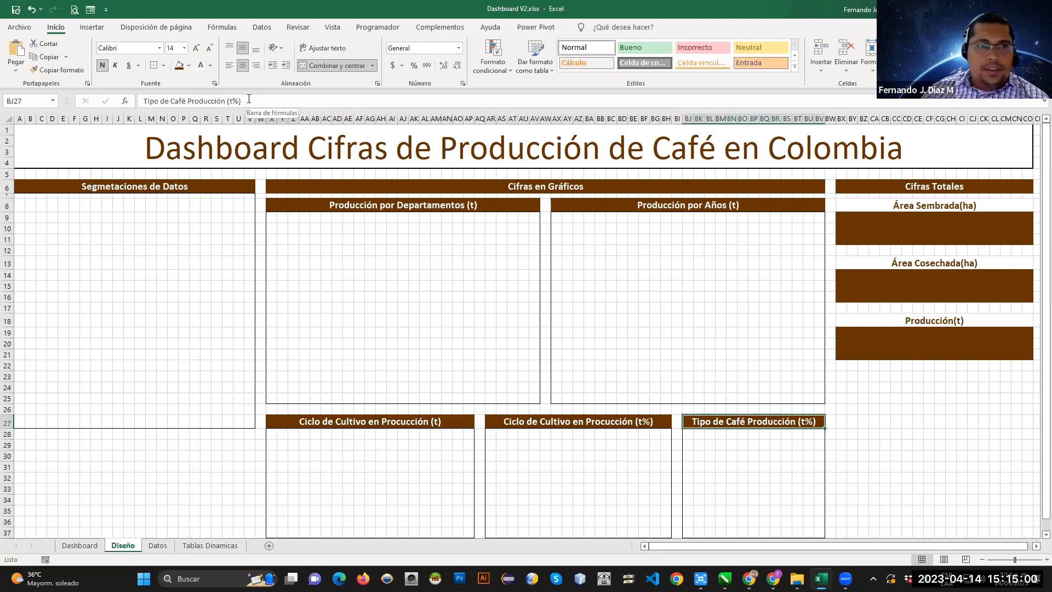
drag(243, 100, 143, 100)
key(ctrl+c)
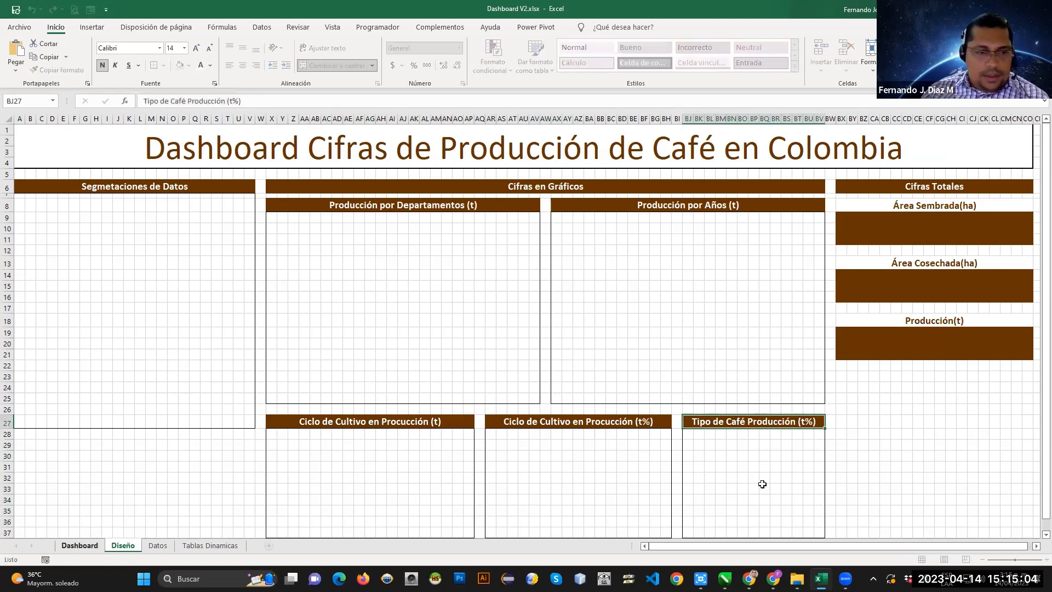
Merge and center BJ27:BV27 and AR27:BH27 on the Dashboard sheet and fill both with dark brown.
click(534, 448)
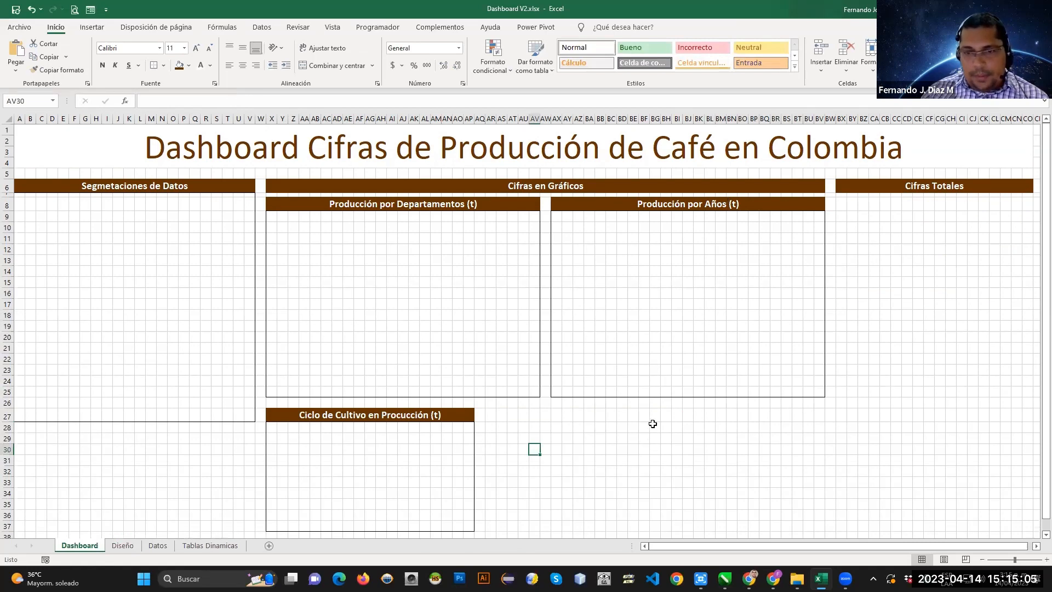
click(653, 416)
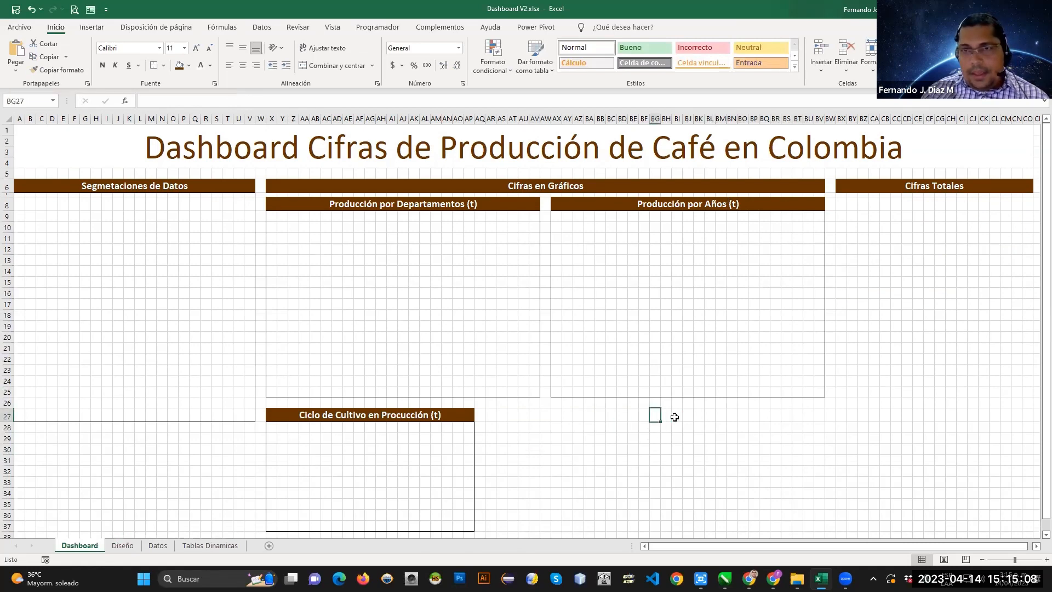
click(677, 416)
drag(688, 417, 817, 416)
click(335, 65)
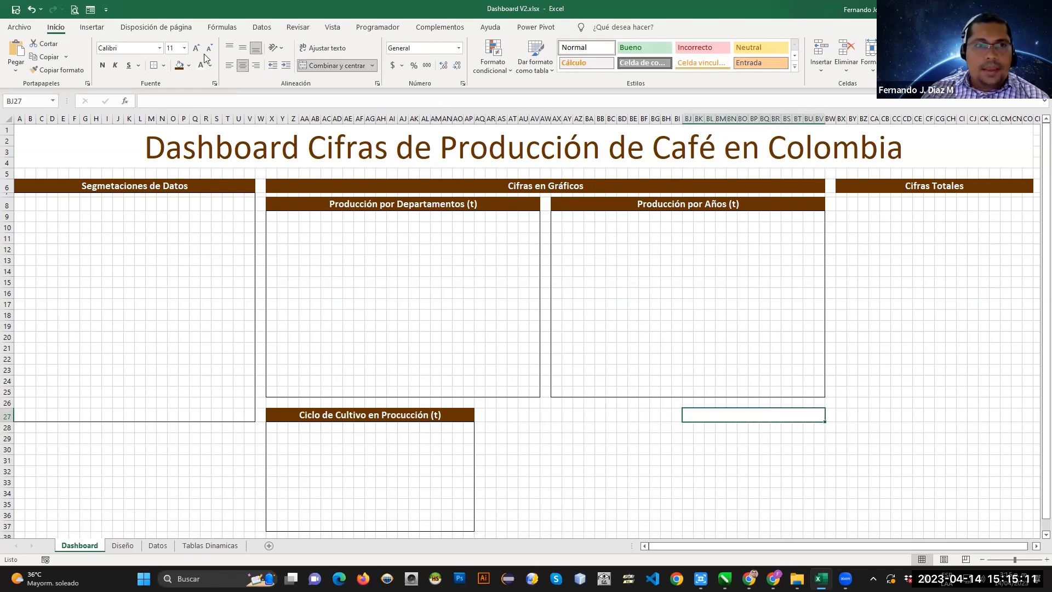
click(179, 65)
drag(664, 416, 488, 418)
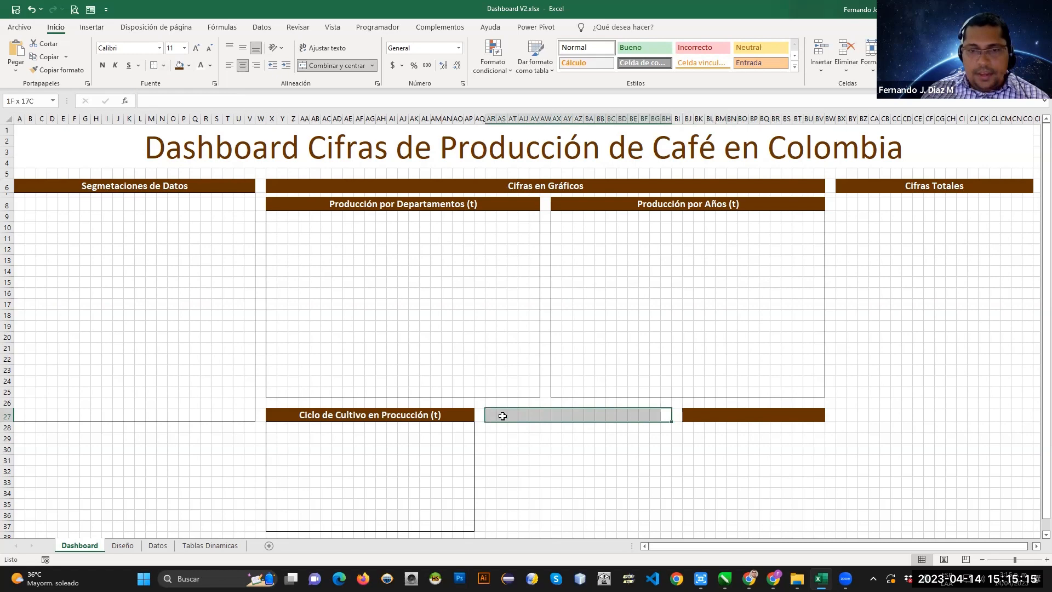
click(335, 66)
click(179, 65)
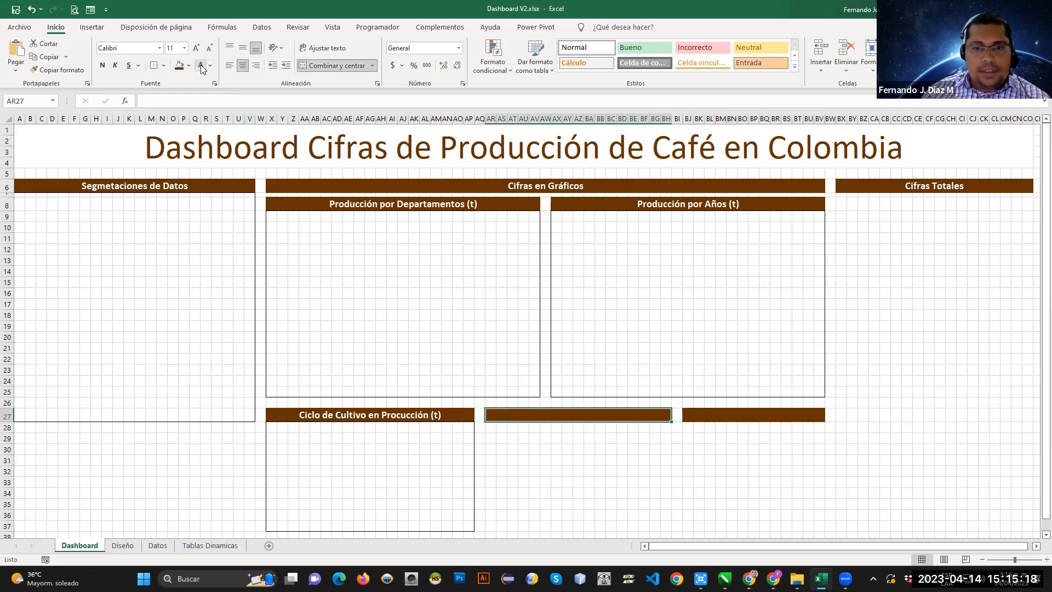
Format the merged BJ27 header with white bold size 14 text and paste "Tipo de Café Producción (t%)" into it.
click(763, 415)
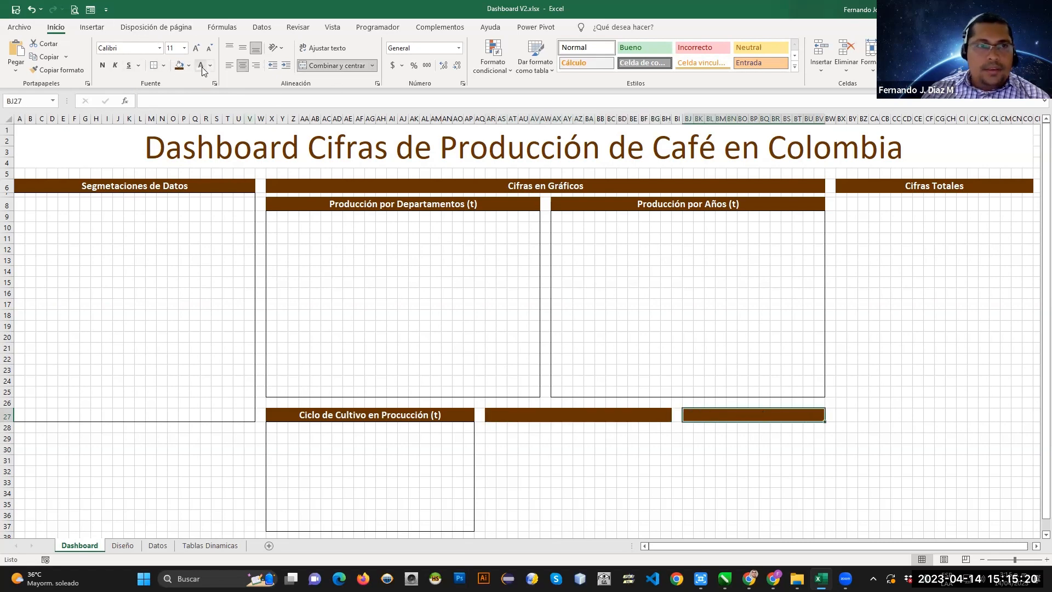
click(184, 49)
click(175, 125)
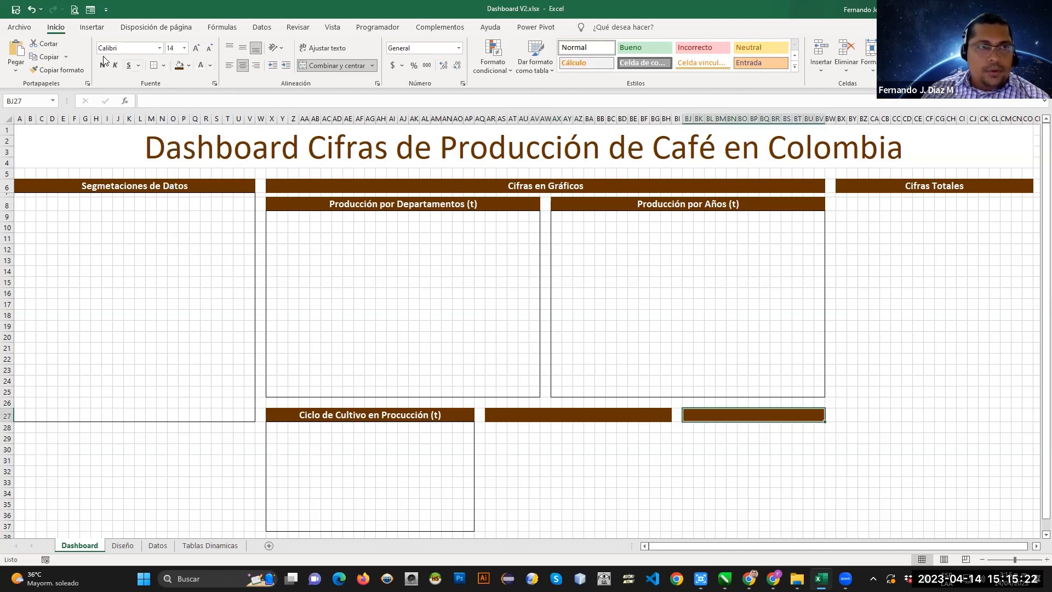
click(102, 65)
click(309, 102)
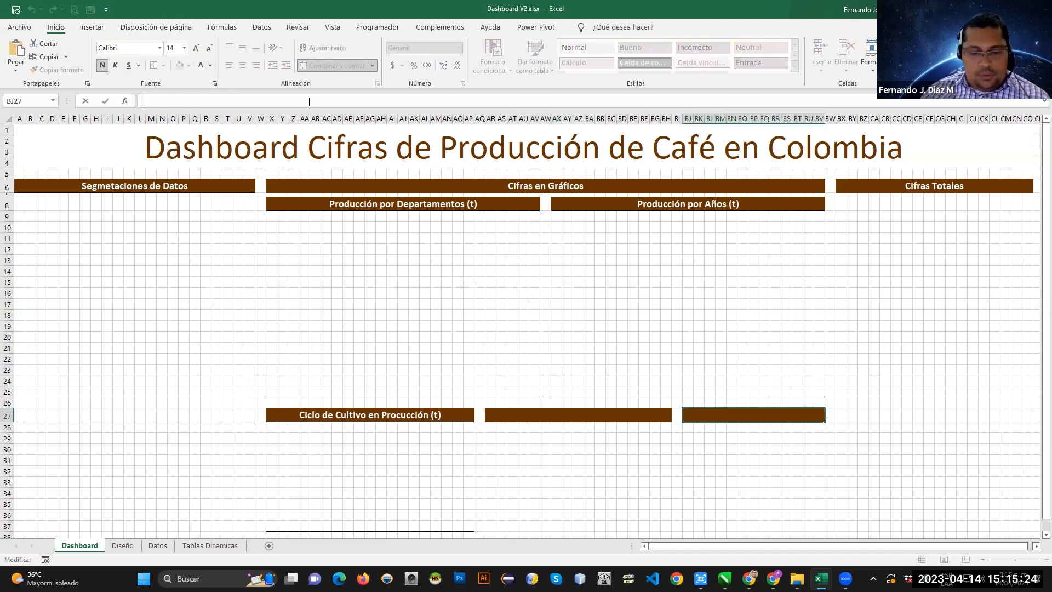
key(ctrl+v)
key(Return)
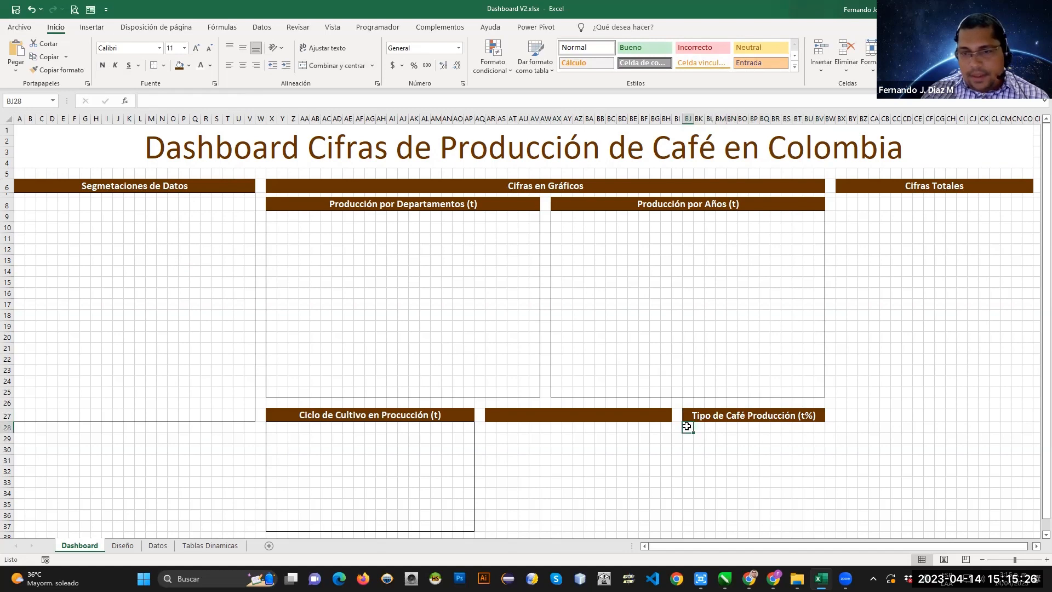
Apply outside borders to BJ28:BV37 below the "Tipo de Café Producción (t%)" header.
drag(688, 426, 819, 524)
click(154, 65)
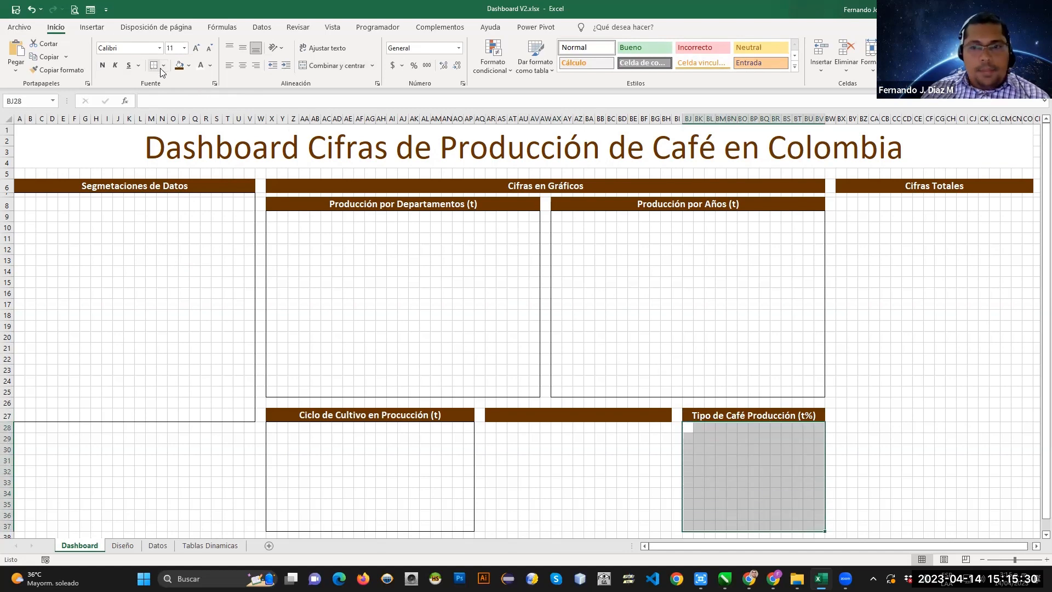
click(871, 390)
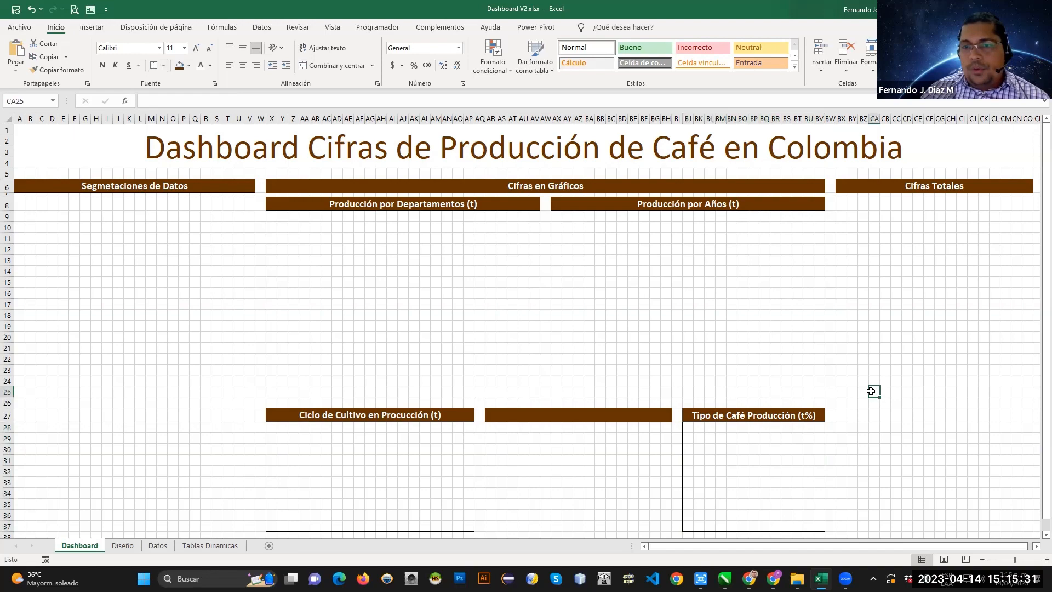
Correct the header in AR27 on the Diseño sheet to read "Ciclo de Cultivo en Producción (t%)".
click(576, 416)
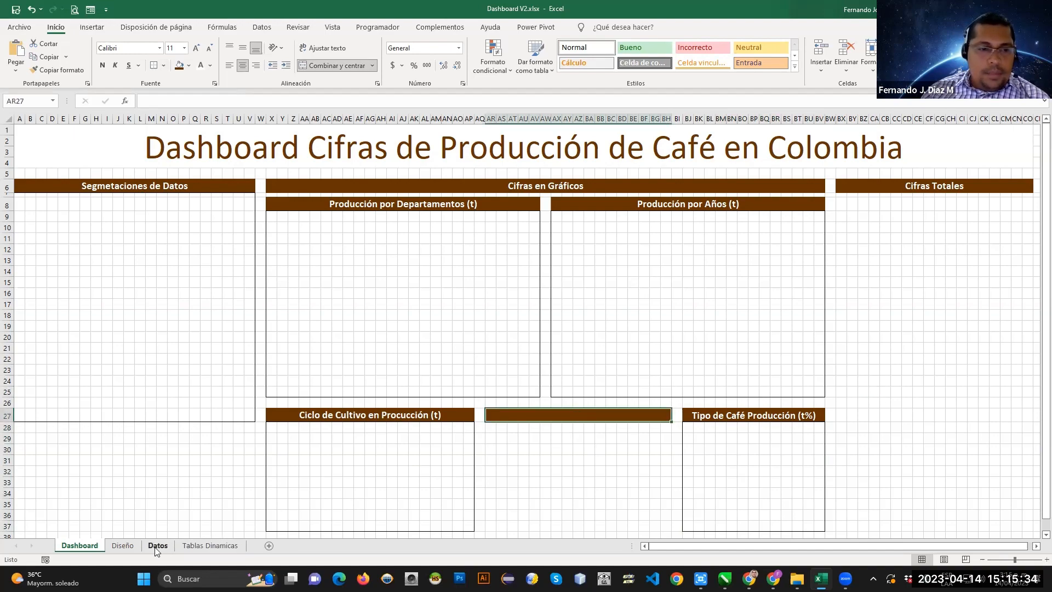
click(157, 545)
click(122, 545)
drag(615, 428, 628, 426)
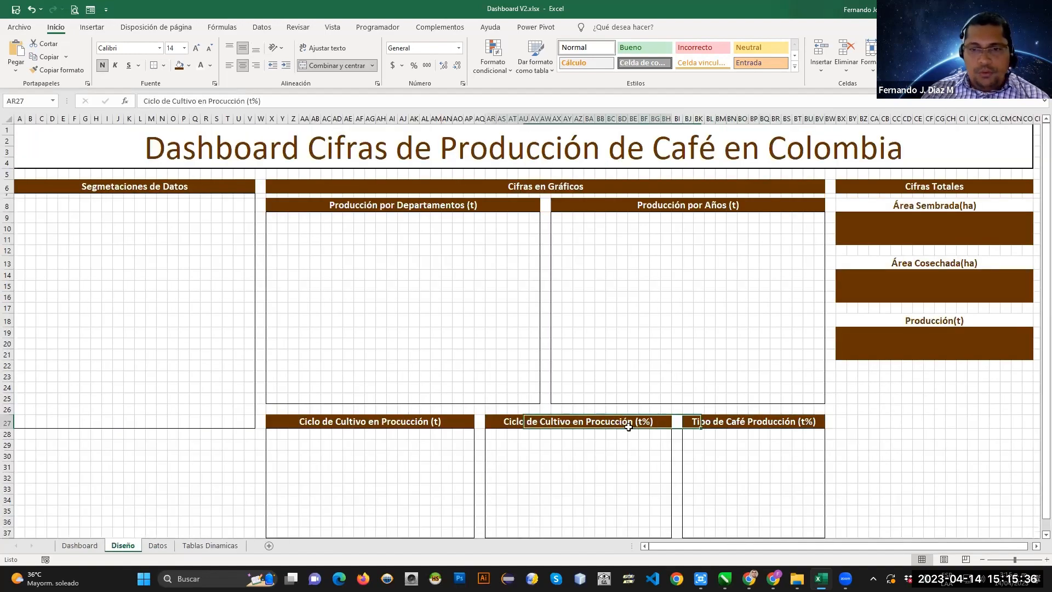
click(231, 101)
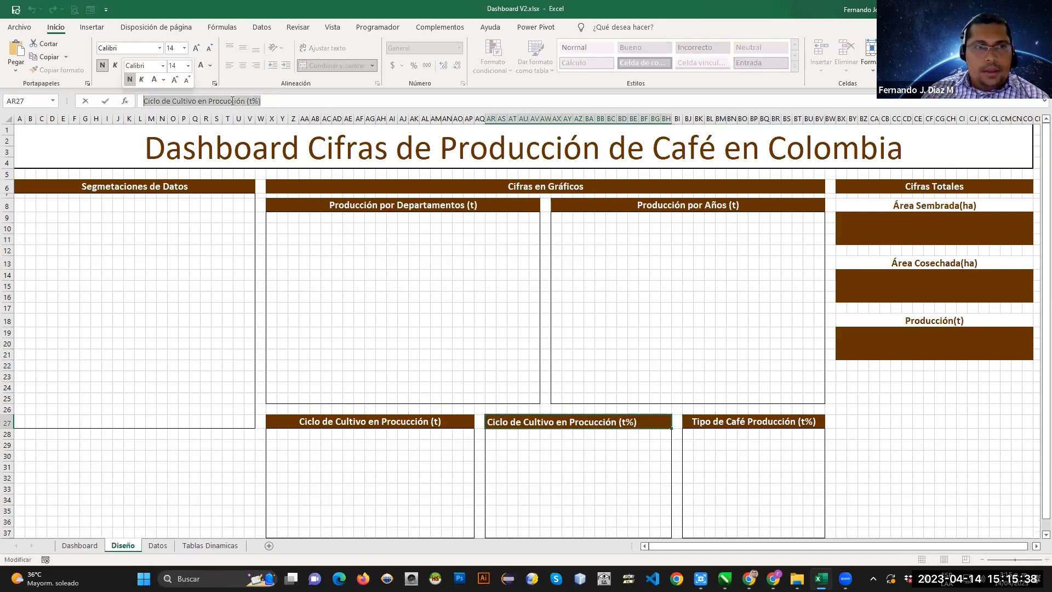
key(BackSpace)
text(d)
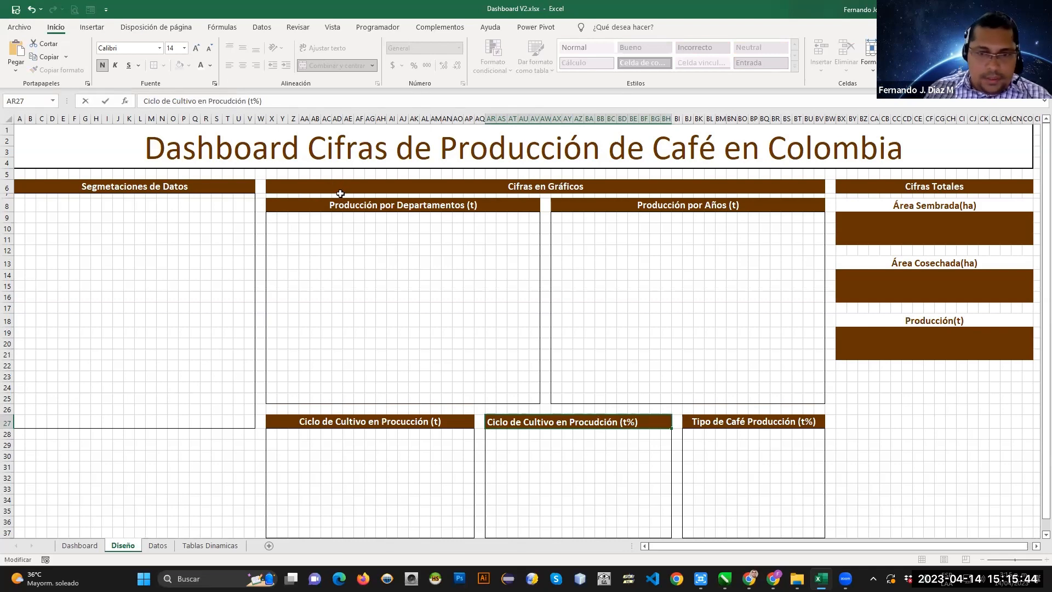
key(BackSpace)
key(BackSpace)
key(BackSpace)
key(BackSpace)
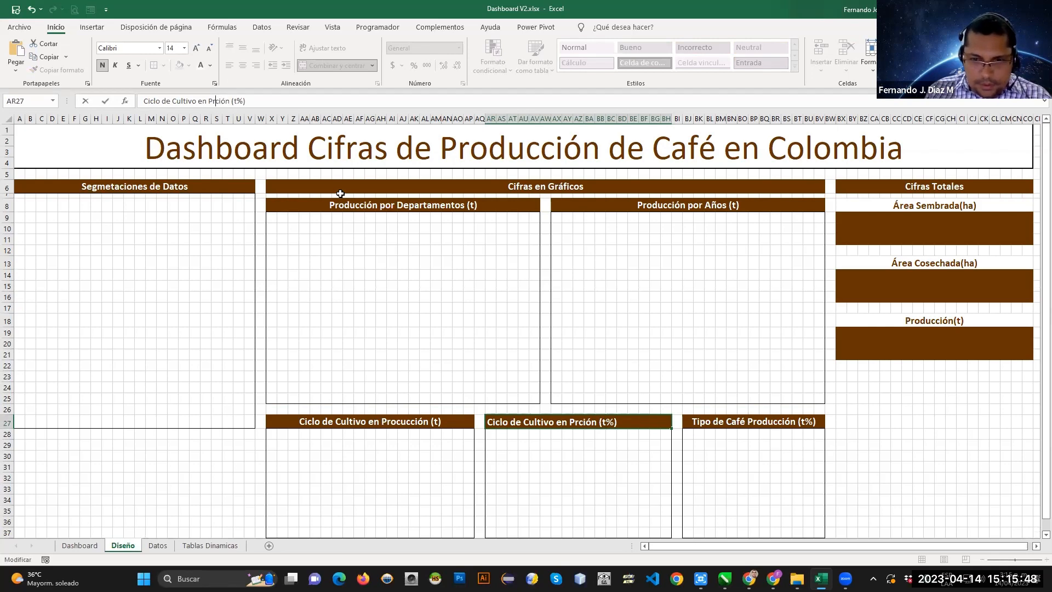
text(oducc)
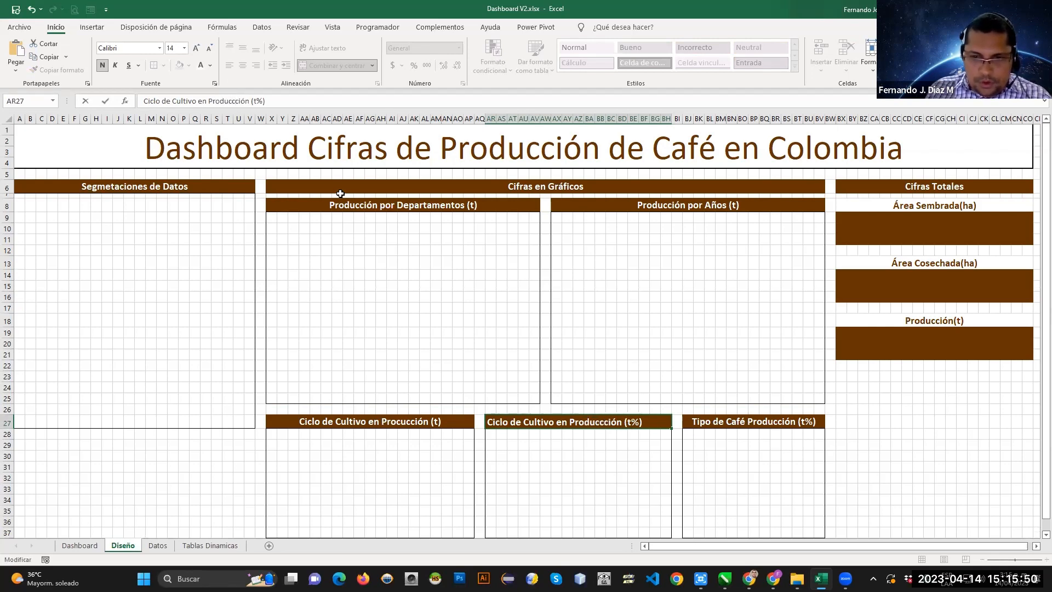
key(BackSpace)
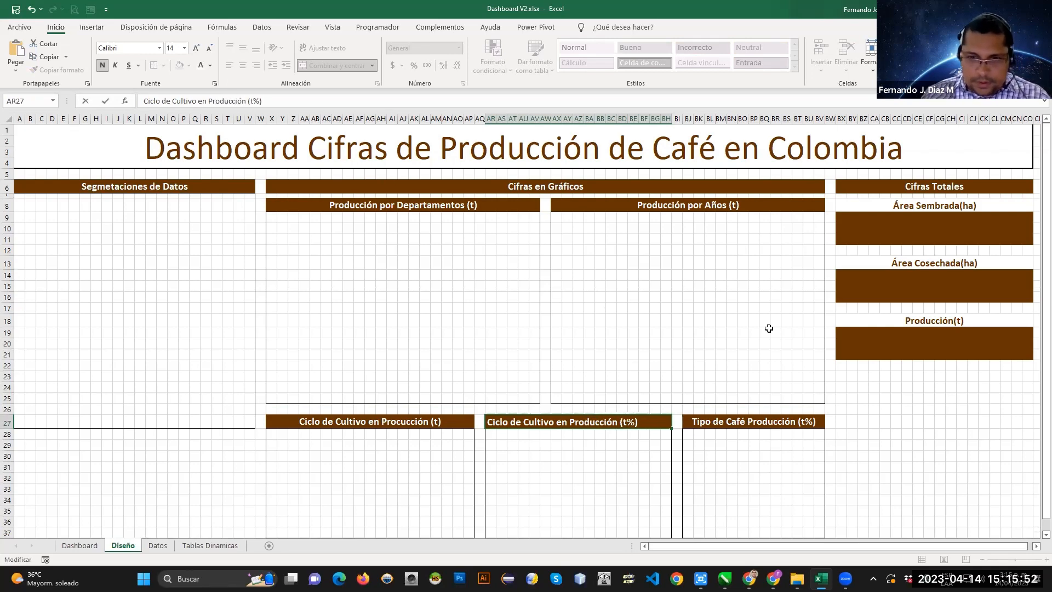
key(ctrl+Return)
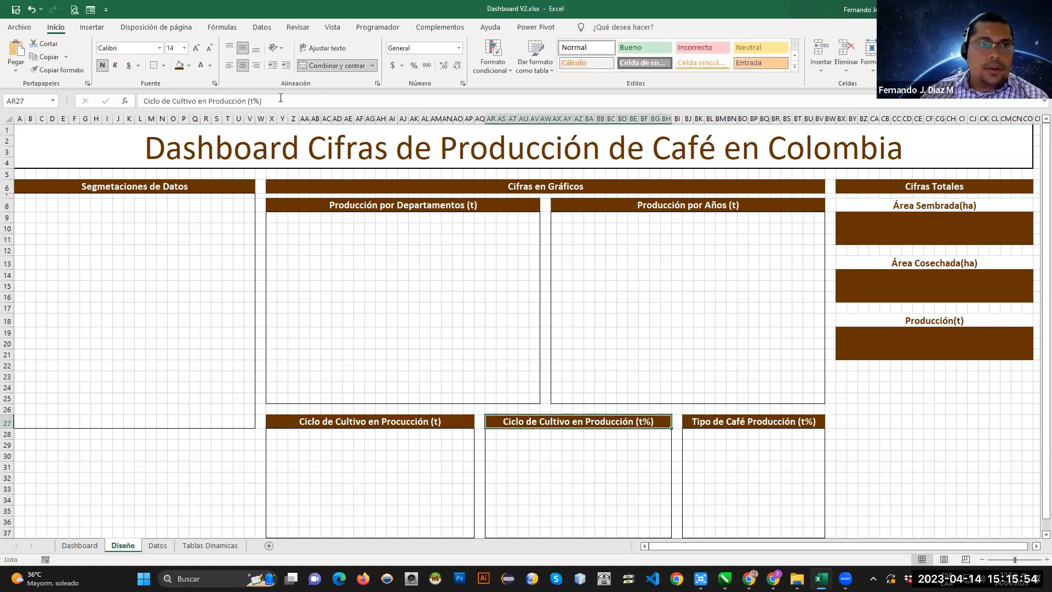
Copy the corrected text "Ciclo de Cultivo en Producción (t%)" from the Diseño sheet into merged header AR27 on the Dashboard sheet.
drag(280, 97, 138, 102)
key(ctrl+c)
click(80, 545)
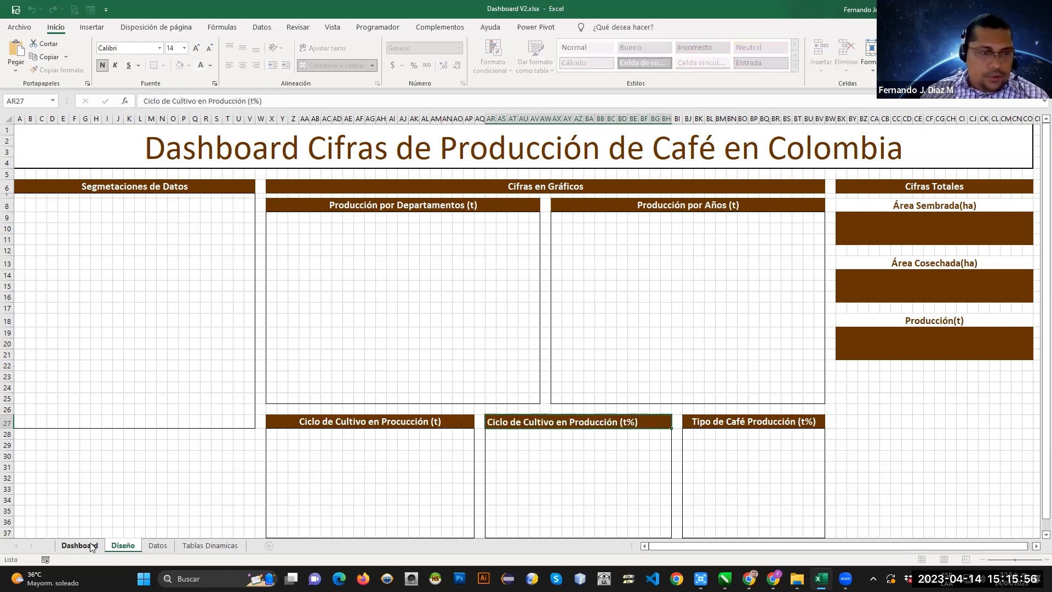
click(229, 94)
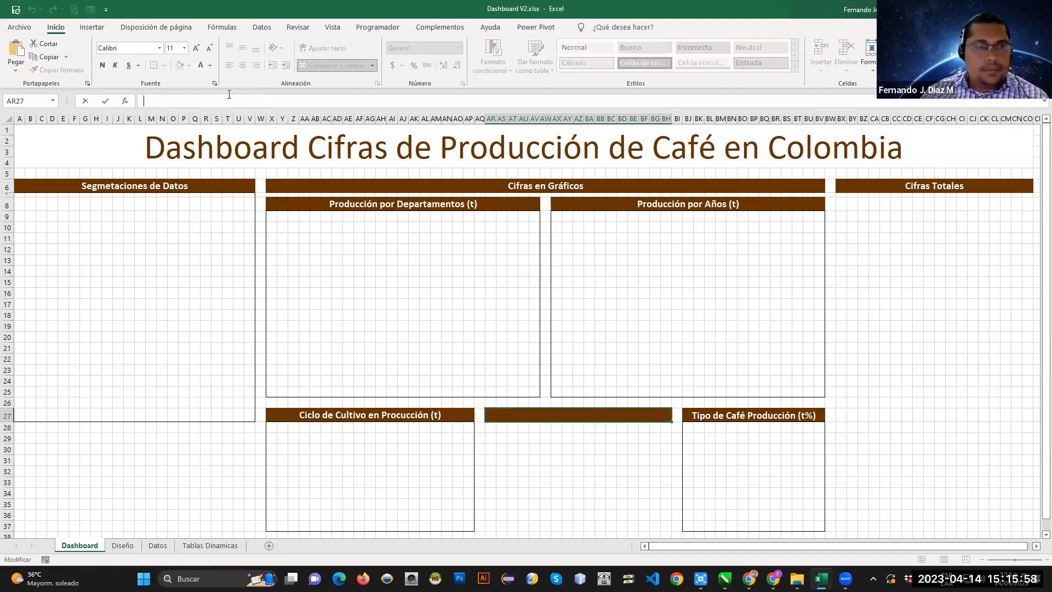
key(ctrl+v)
key(Return)
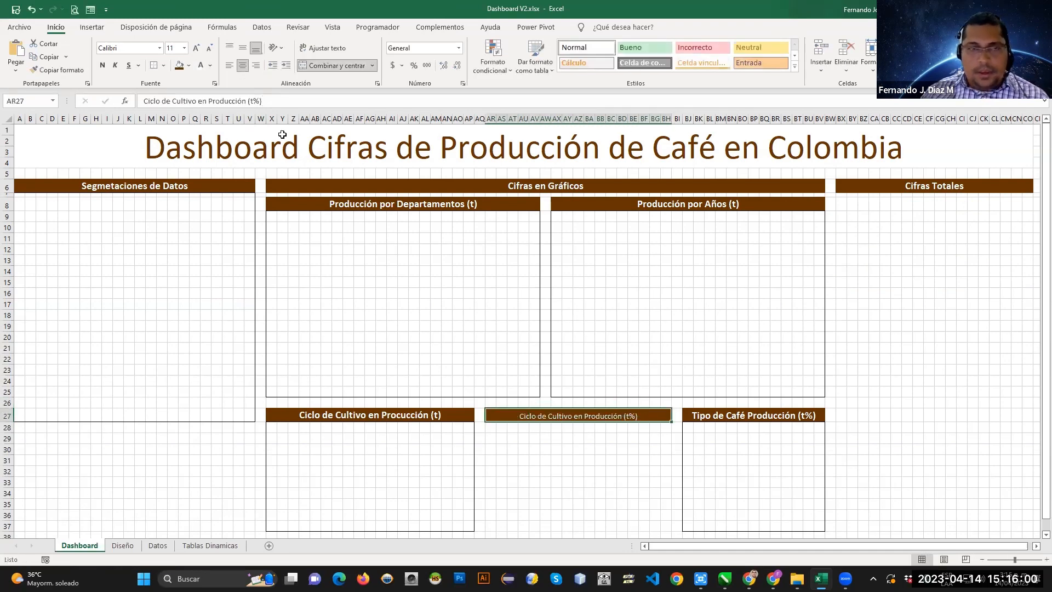
Make the AR27 header middle-aligned, bold and size 14, and apply outside borders to AR28:BH37 below it.
click(242, 48)
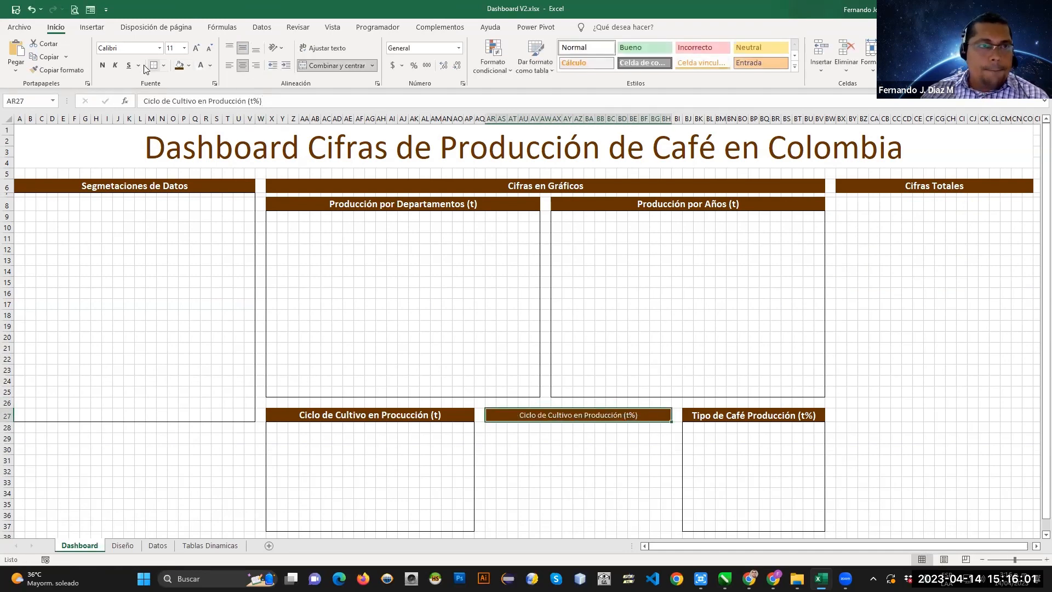
click(102, 66)
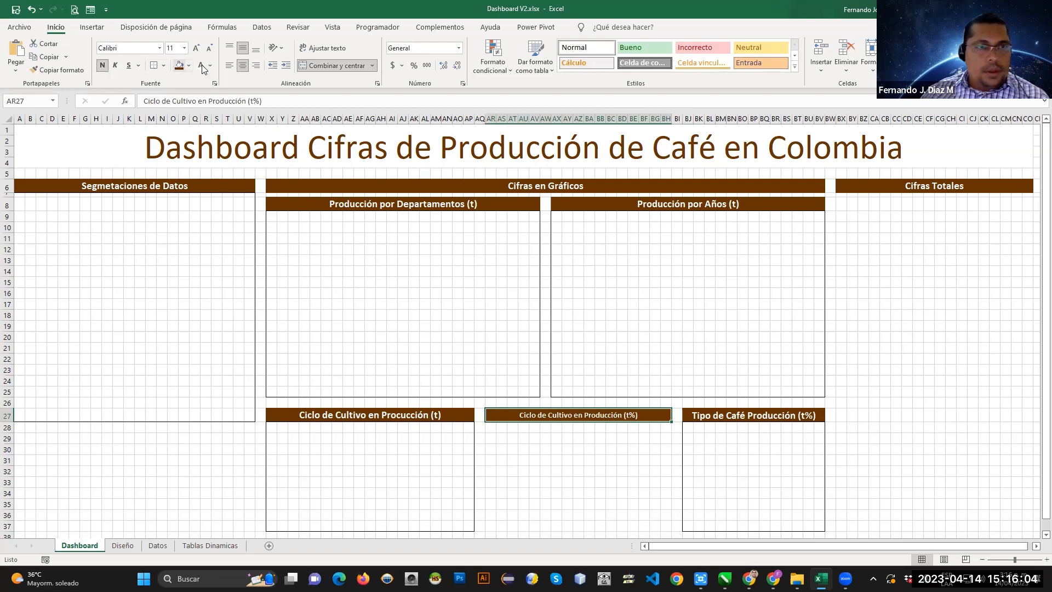
click(184, 49)
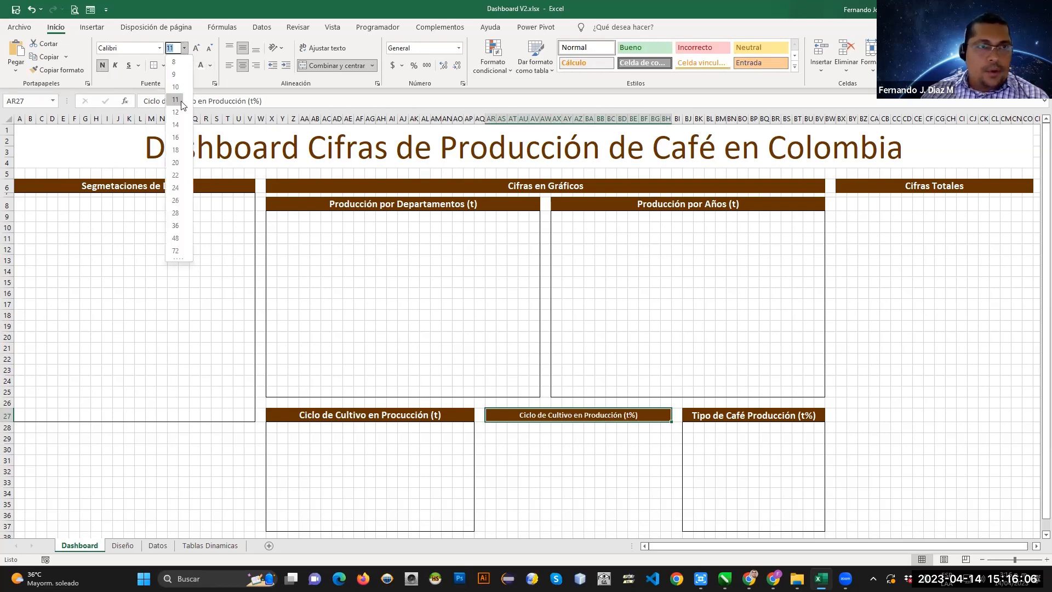
click(175, 126)
drag(488, 428, 665, 527)
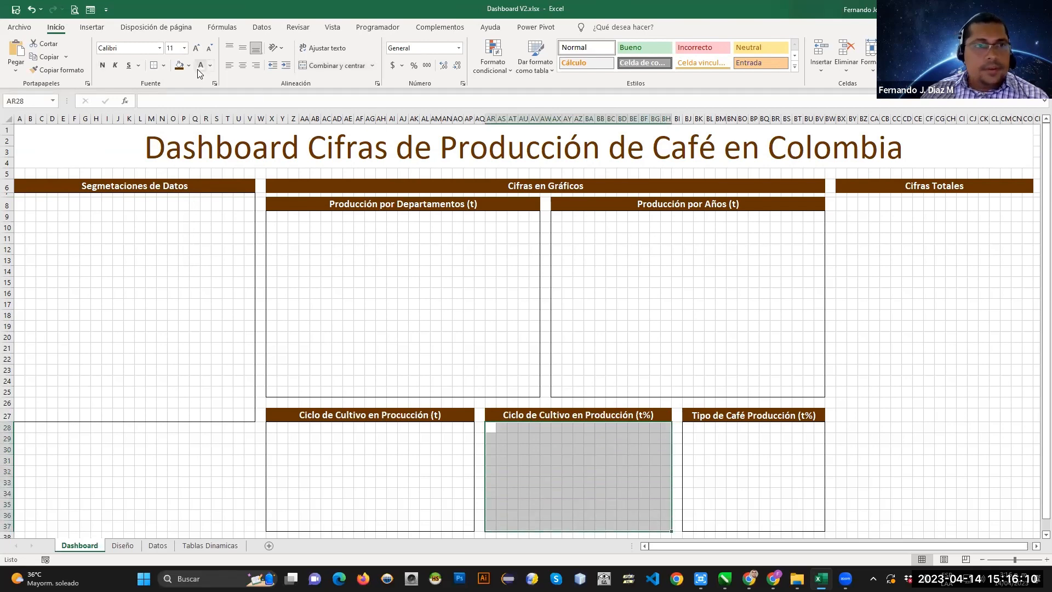
click(865, 384)
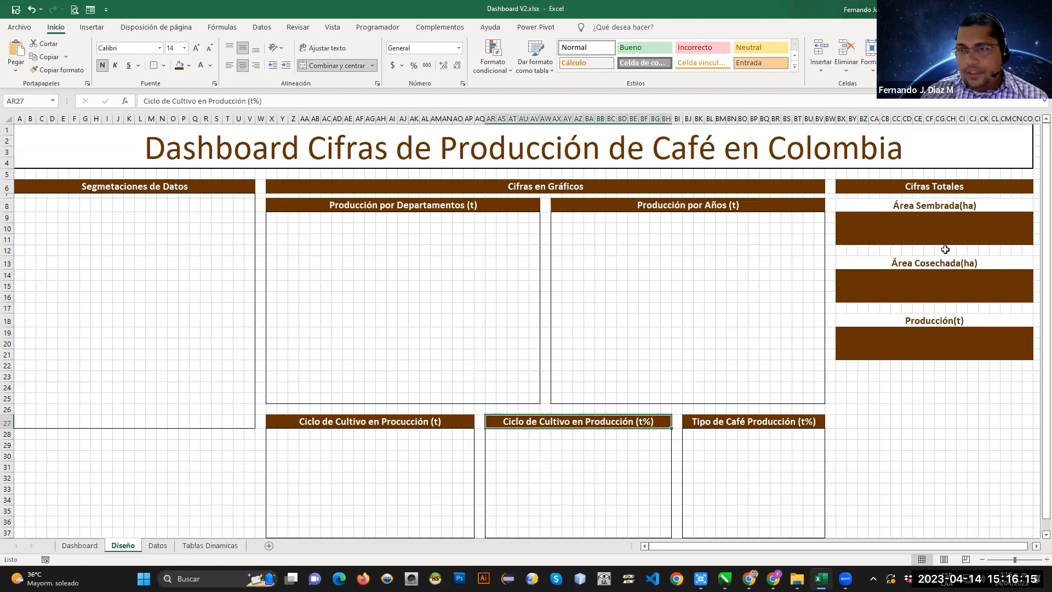
Copy the label text "Área Sembrada(ha)" from cell BX8 on the Diseño sheet.
click(915, 207)
triple_click(214, 101)
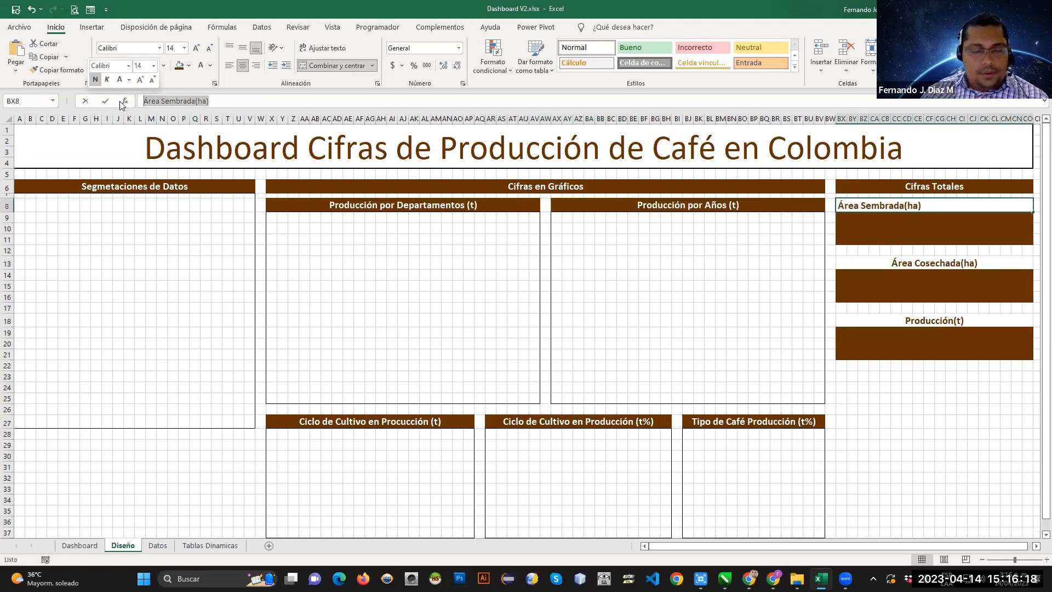
click(891, 225)
Merge and center BX8:CN8 on the Dashboard sheet and paste "Área Sembrada(ha)" into it.
click(95, 544)
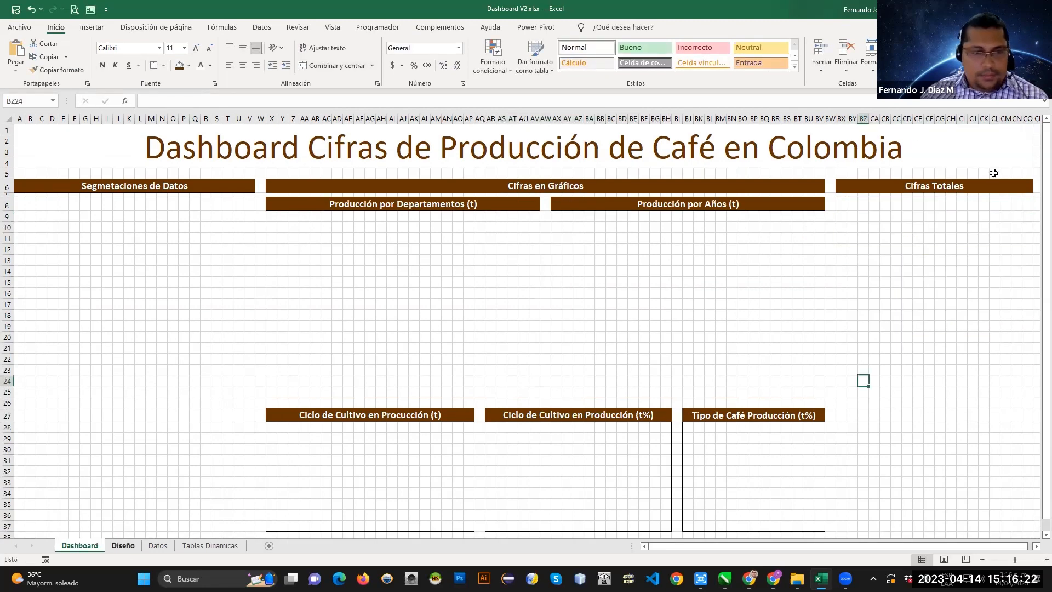
drag(841, 205, 1016, 206)
click(335, 65)
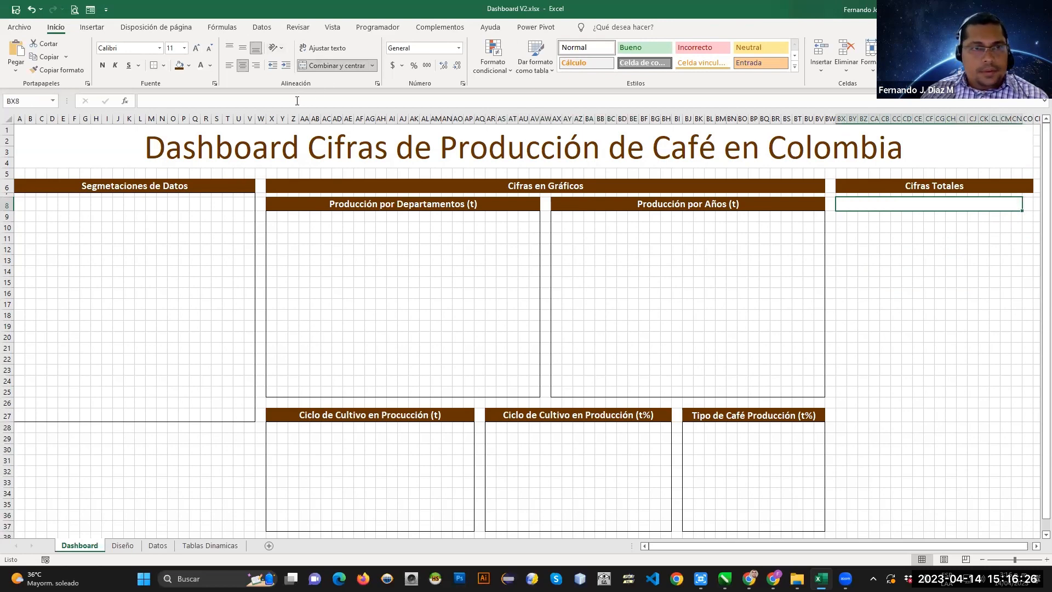
click(297, 100)
text(Área Sembrada(ha))
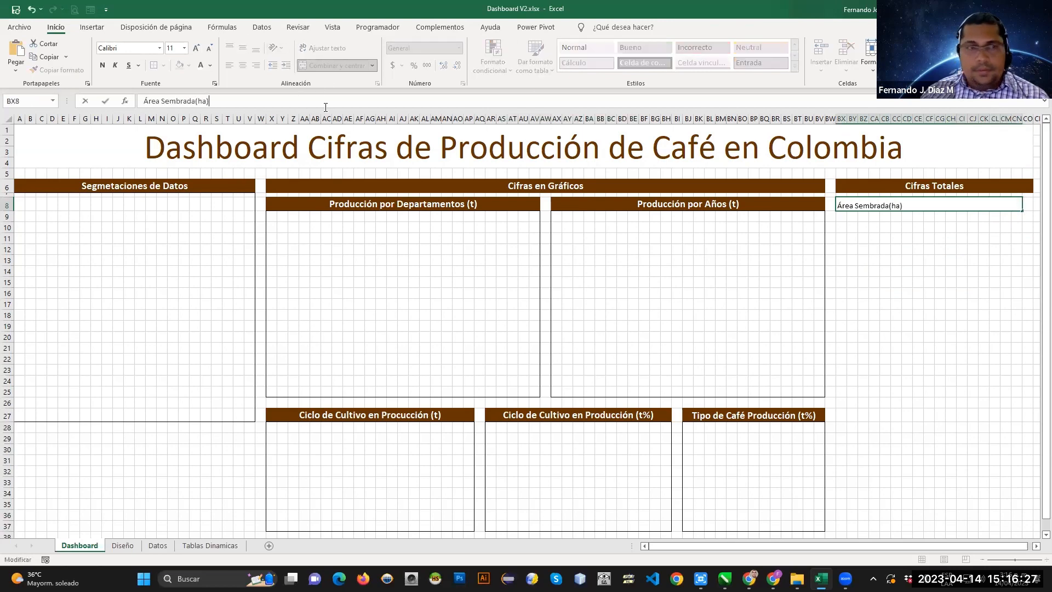
Try to change the font color of the "Área Sembrada(ha)" label to the recent dark red.
click(210, 65)
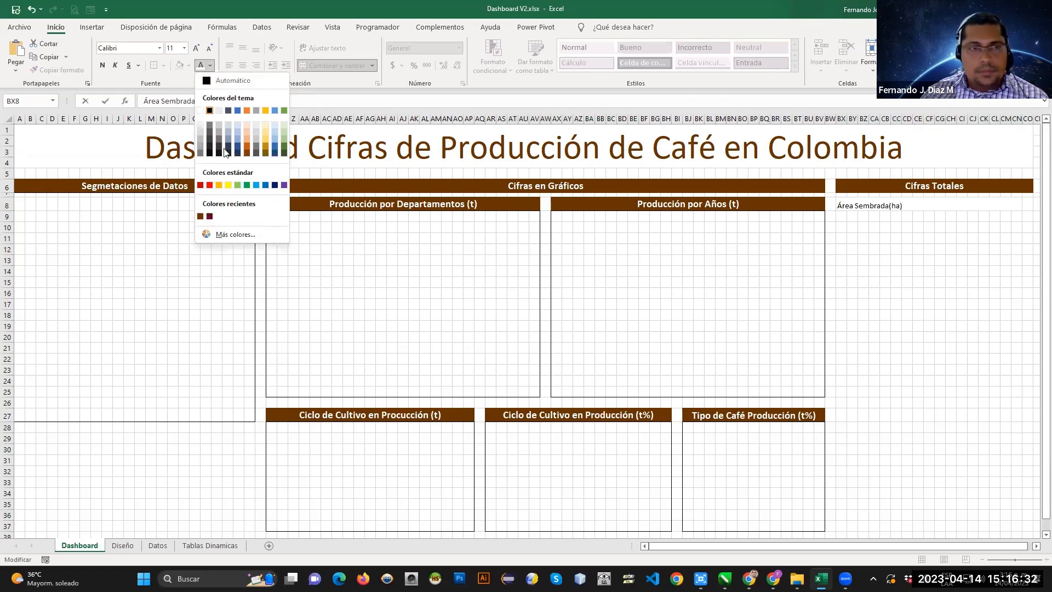
click(209, 64)
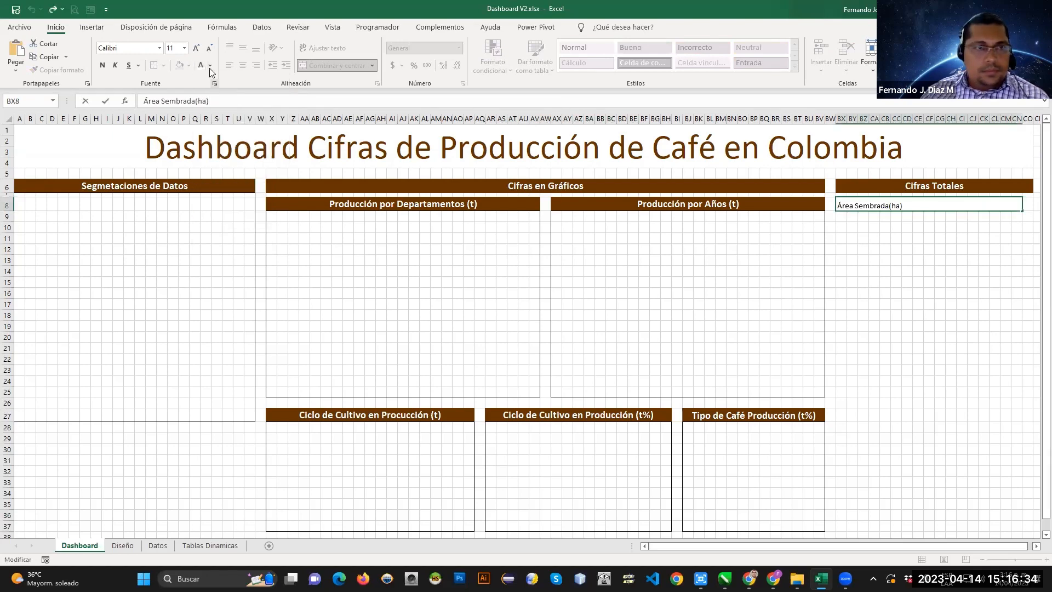
click(209, 65)
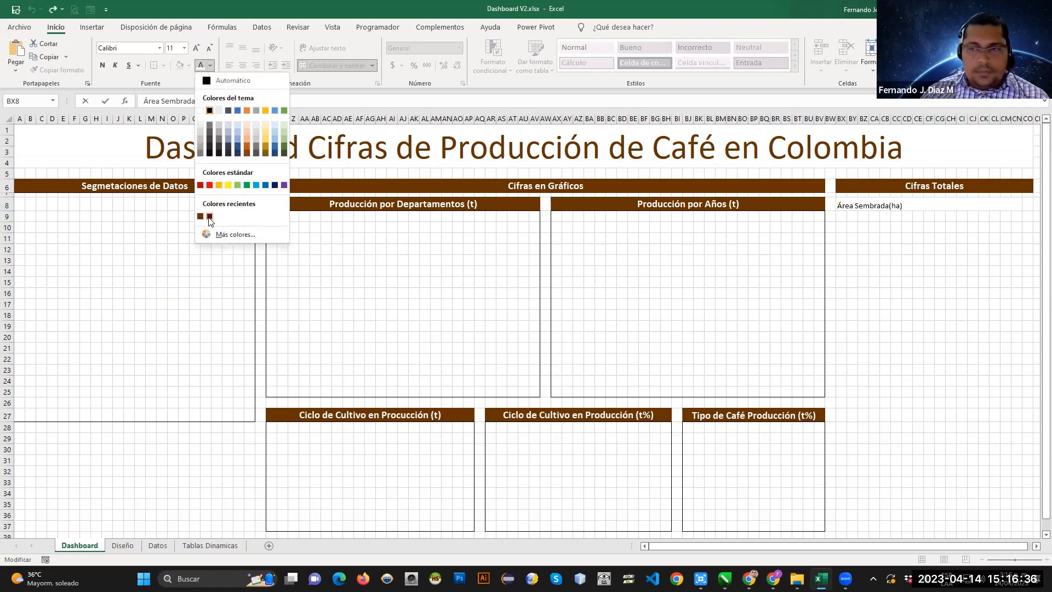
click(208, 217)
click(883, 239)
Format the "Área Sembrada(ha)" label in BX8 as size 14, bold, middle-aligned text in the recent dark brown.
click(897, 205)
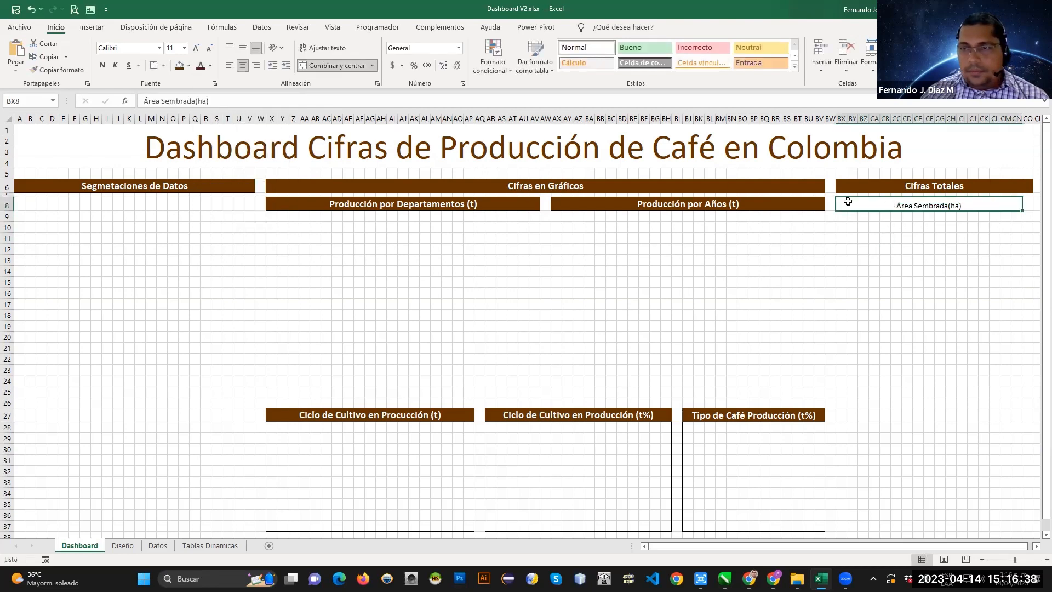
click(184, 48)
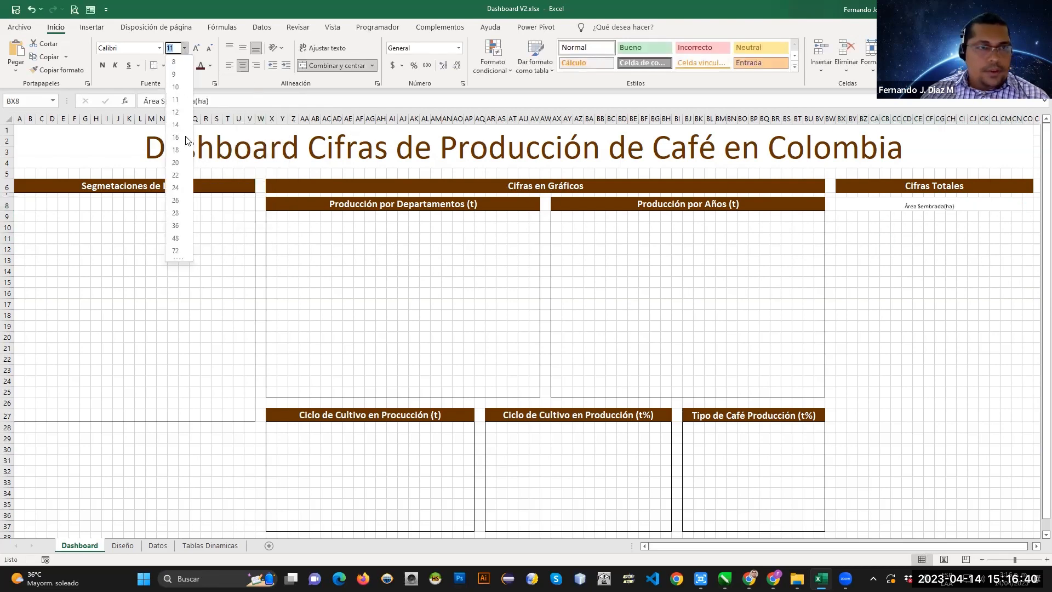
click(174, 132)
click(103, 65)
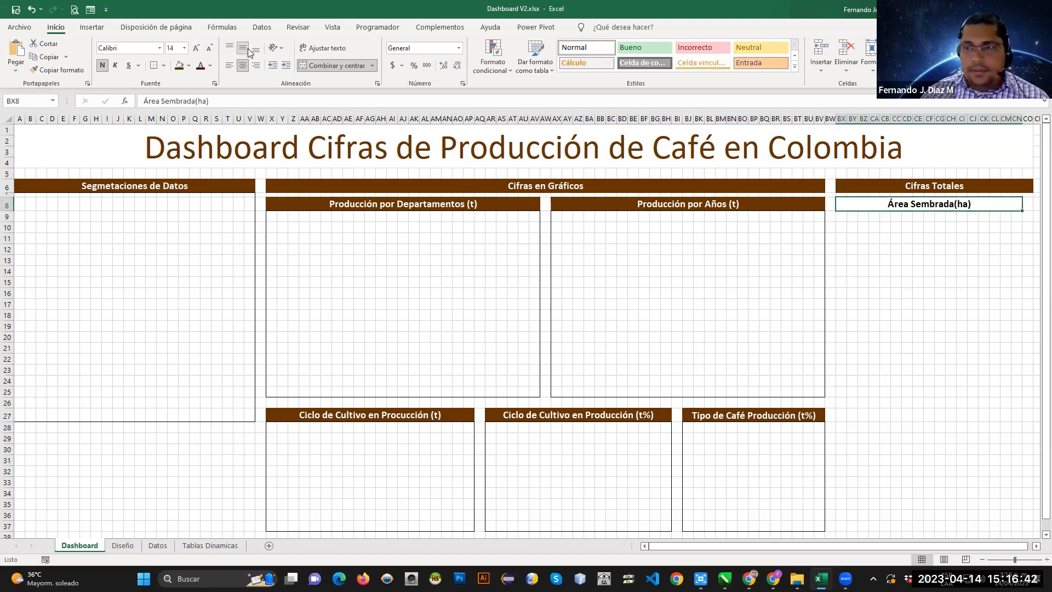
click(213, 69)
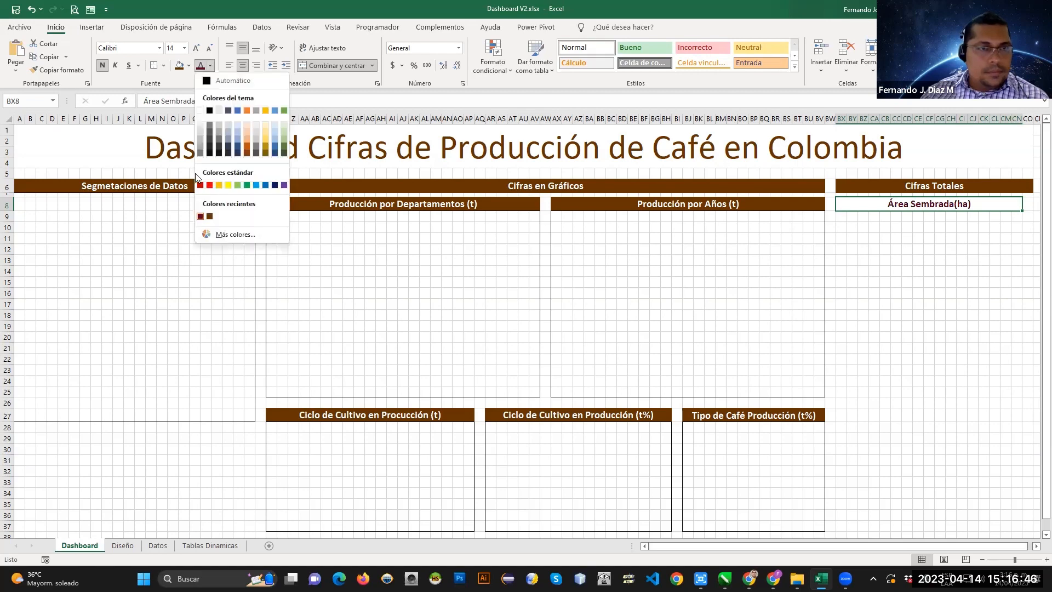
click(202, 216)
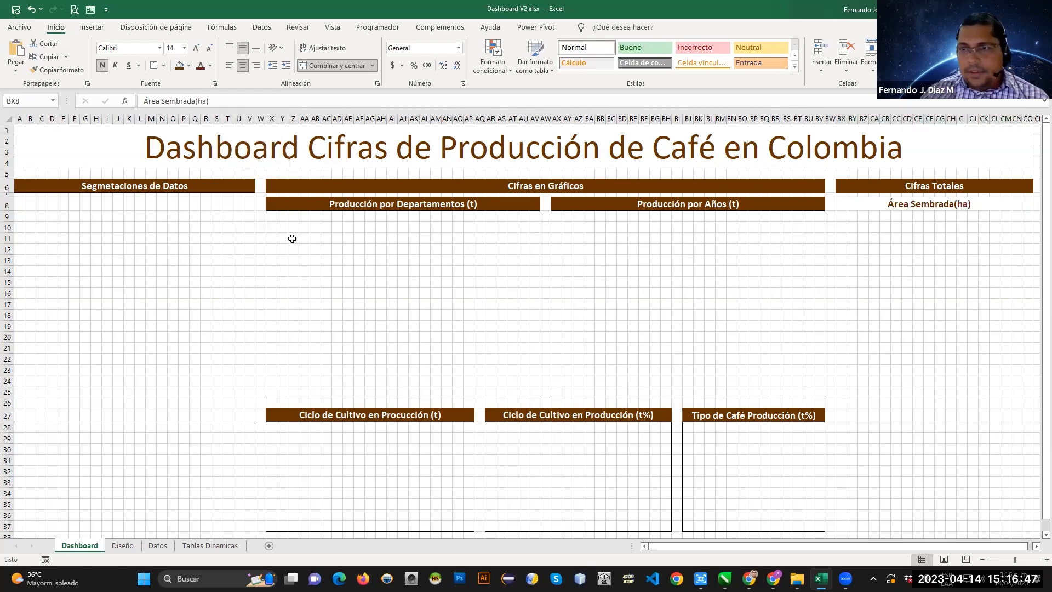
click(885, 282)
Check the total box on the Diseño sheet and fill BX9:CO11 on the Dashboard sheet with the same dark brown.
click(122, 545)
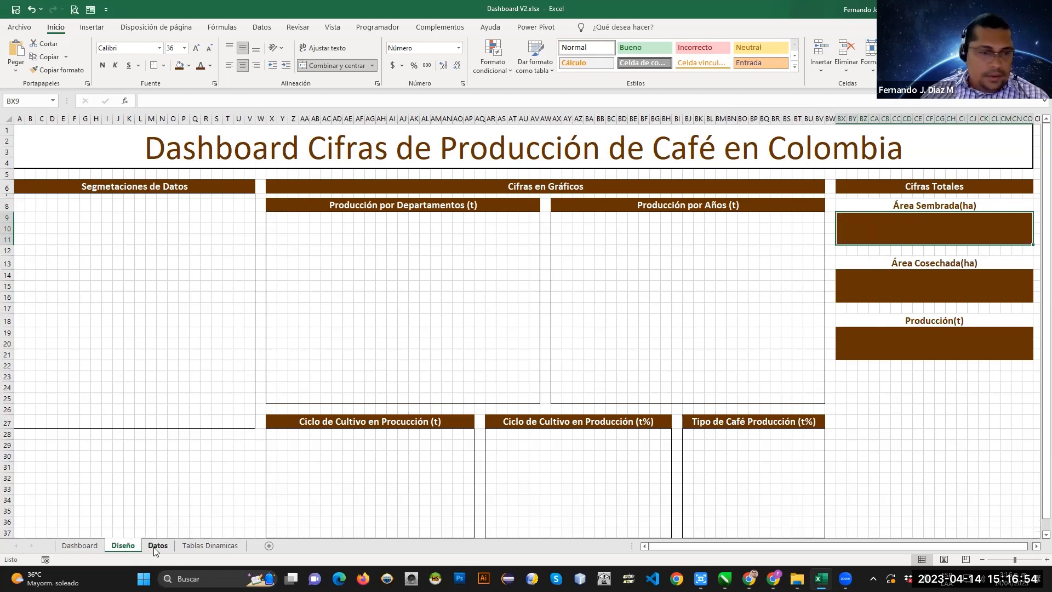
click(94, 548)
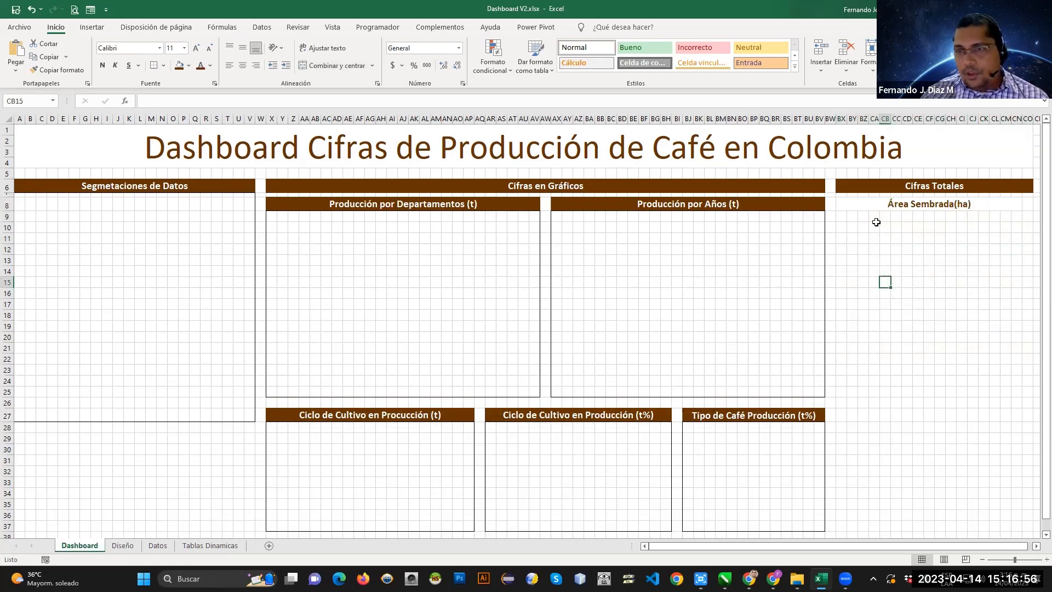
drag(840, 217, 1031, 241)
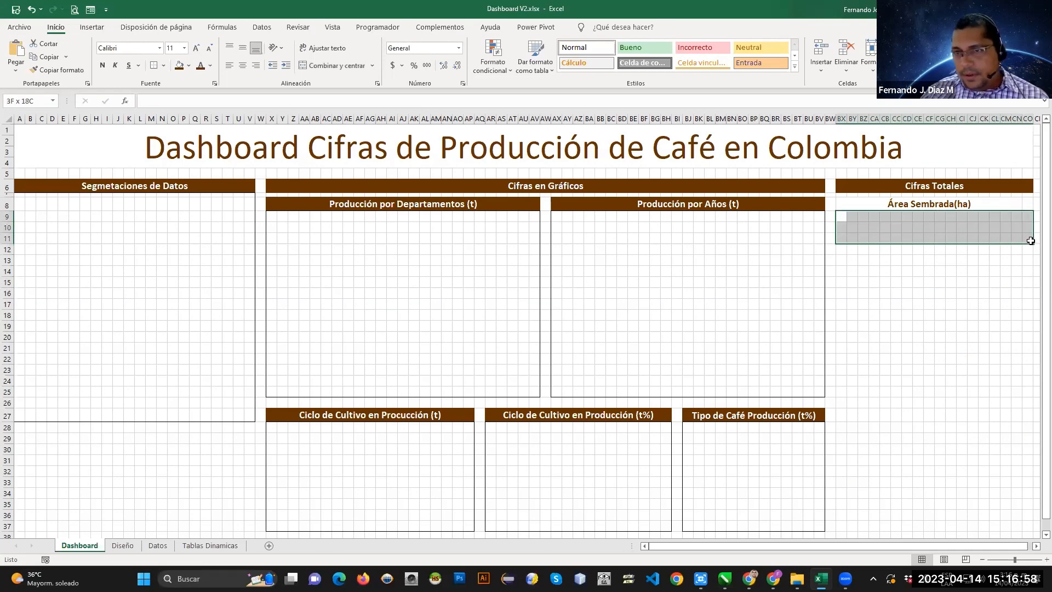
click(180, 66)
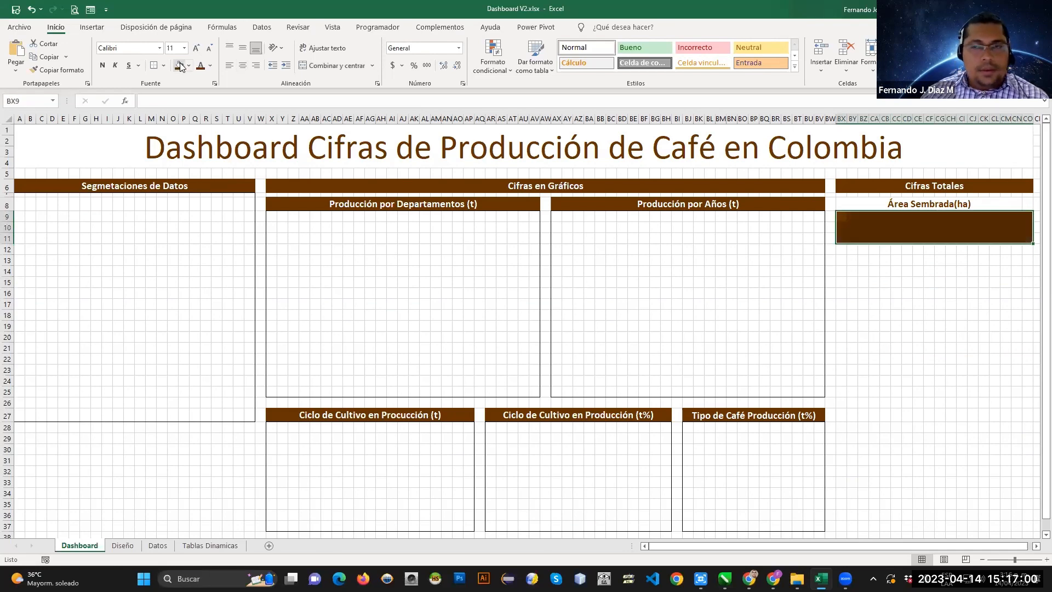
click(188, 66)
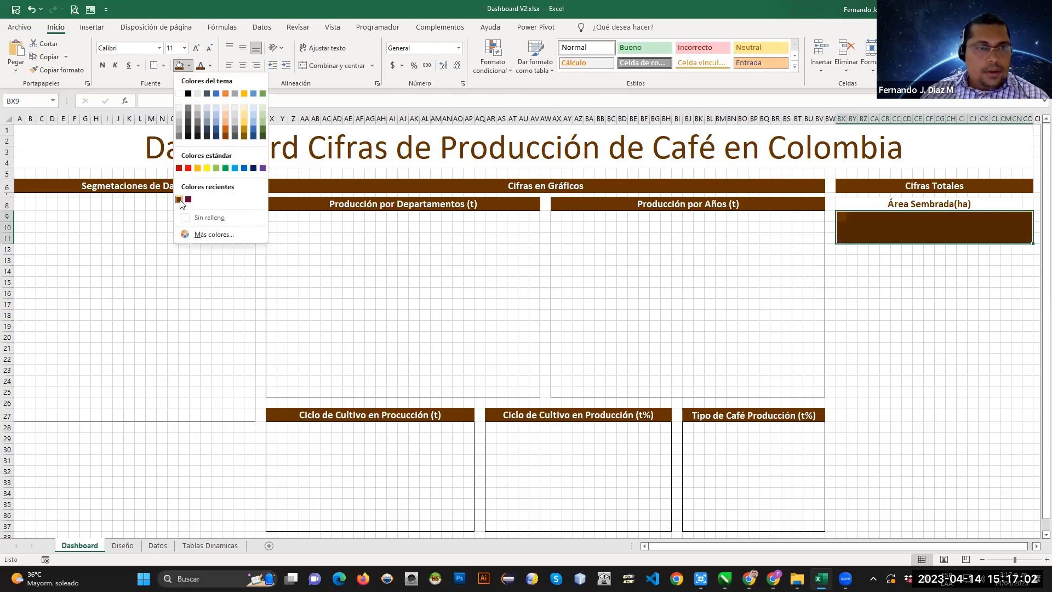
click(180, 200)
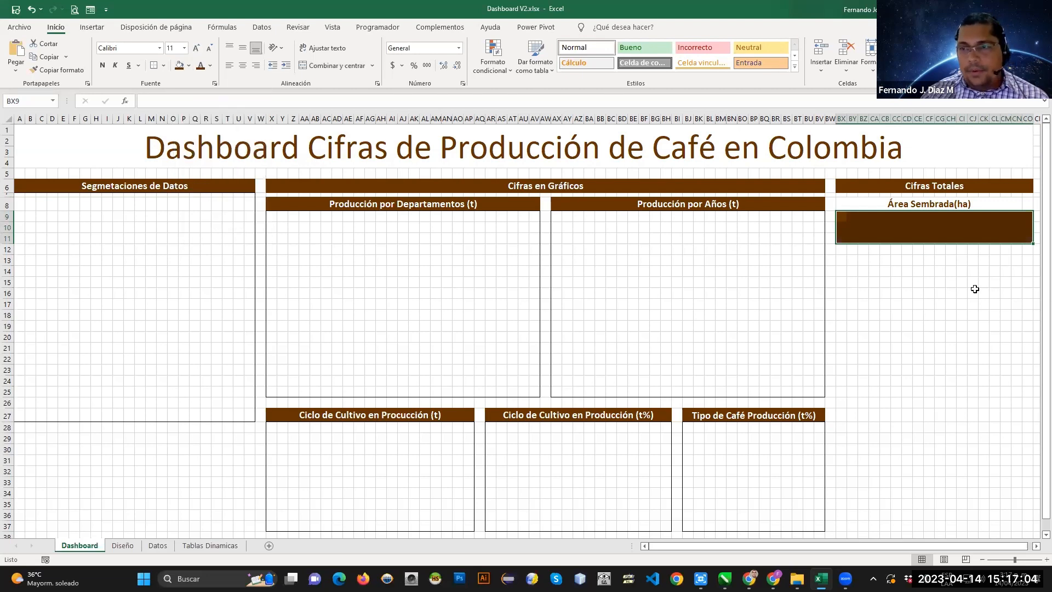
click(924, 215)
click(891, 237)
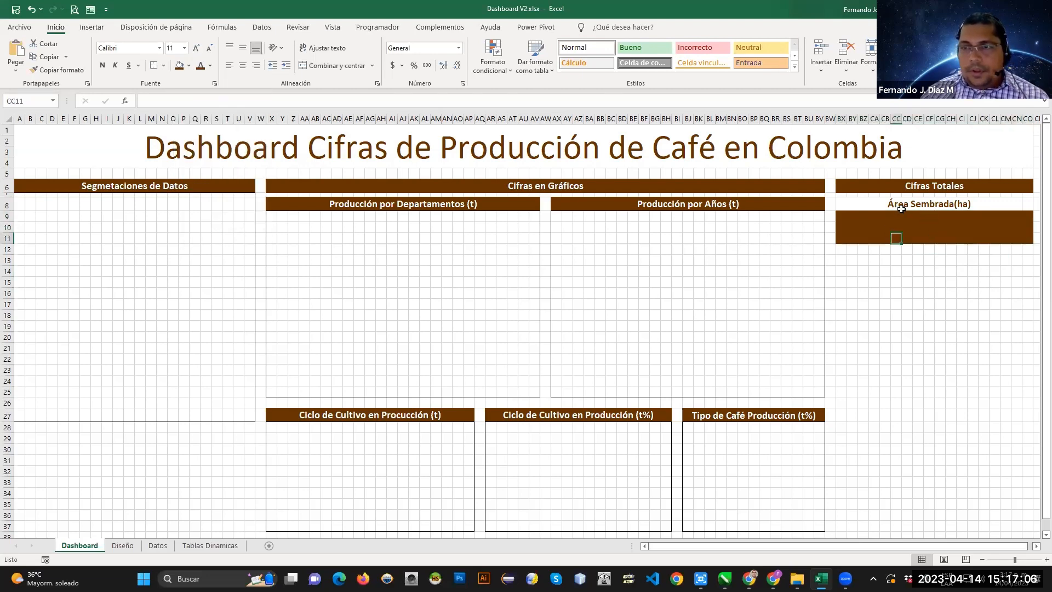
Merge and center the "Área Sembrada(ha)" label across BX8:CO8 on the Dashboard sheet.
drag(868, 204, 995, 205)
click(1012, 202)
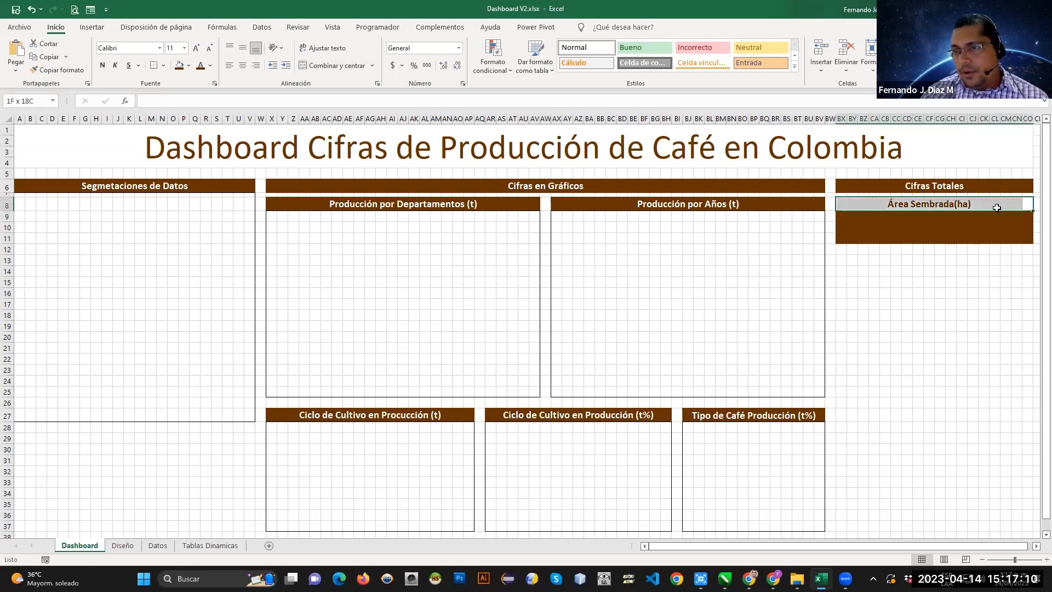
click(355, 62)
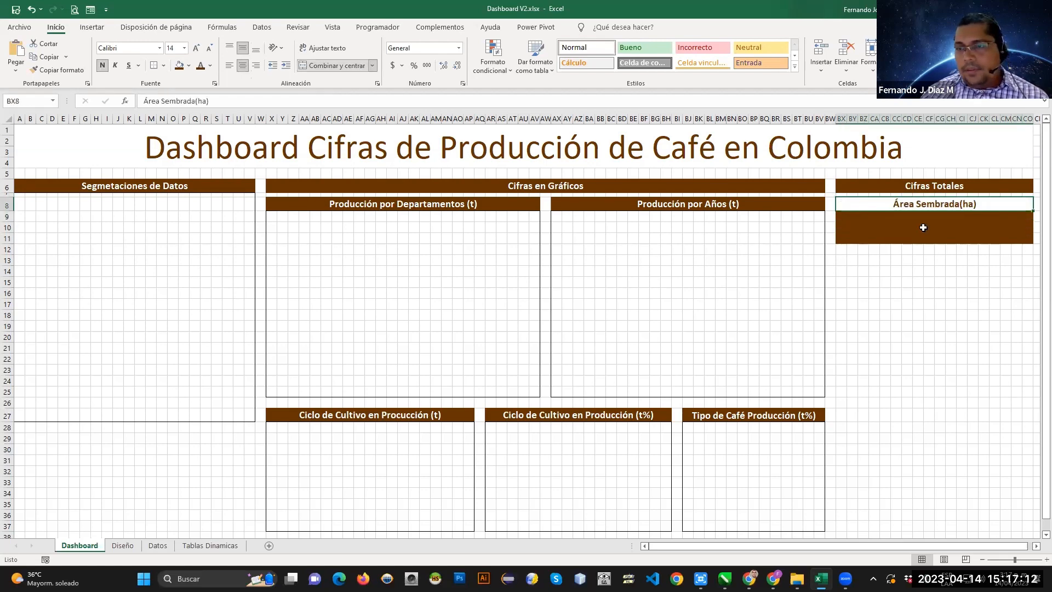
Copy the "Área Sembrada(ha)" label with its brown total box and paste it at BX13 and BX18.
drag(861, 206, 883, 238)
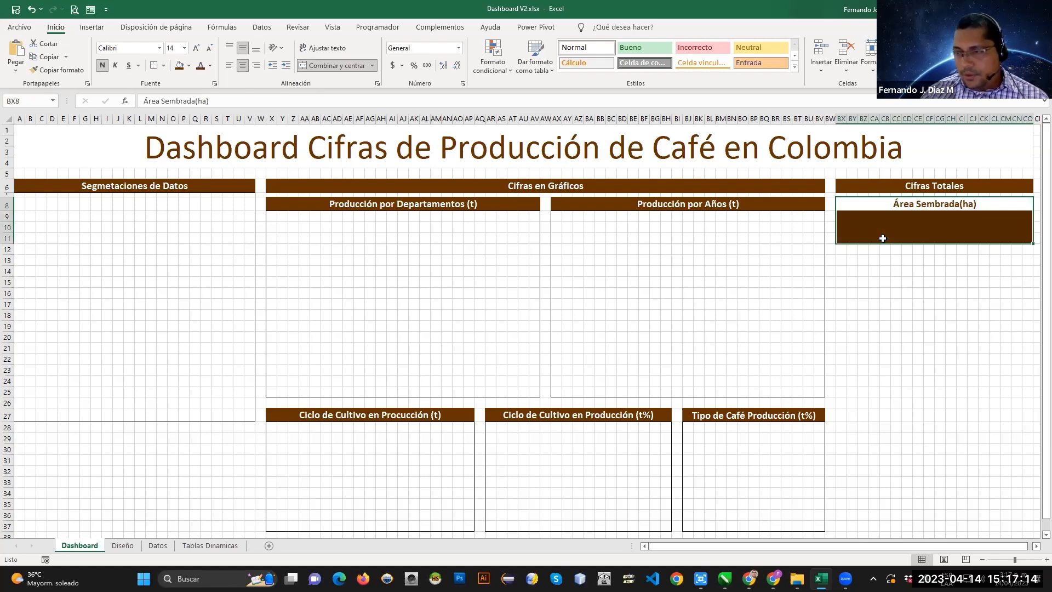
key(ctrl+c)
click(841, 262)
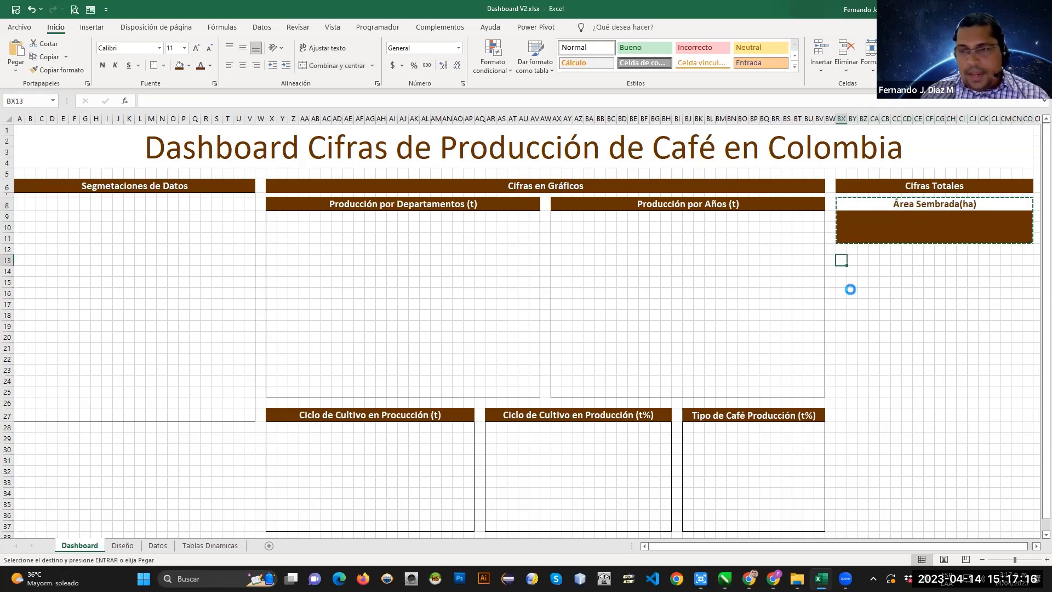
key(ctrl+v)
click(846, 319)
key(ctrl+v)
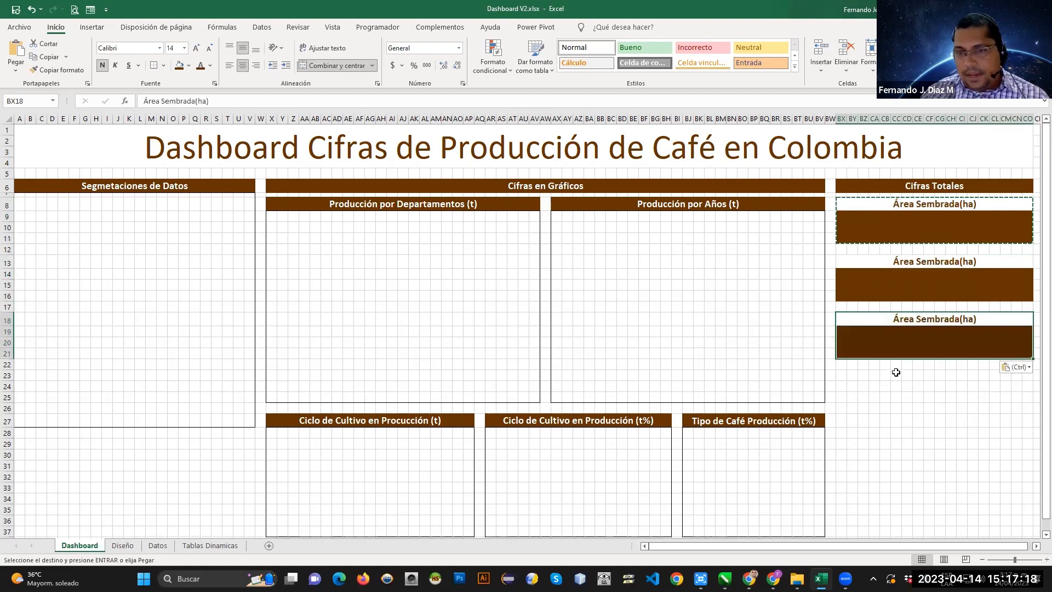
click(902, 399)
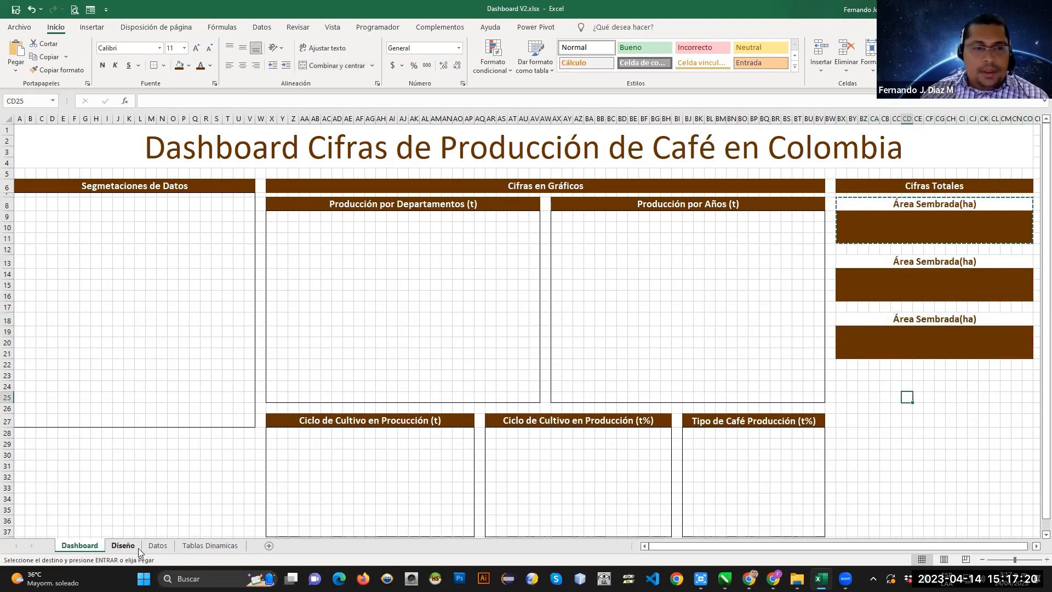
Replace the label in BX13 on the Dashboard sheet with "Área Cosechada(ha)" copied from the Diseño sheet.
click(136, 547)
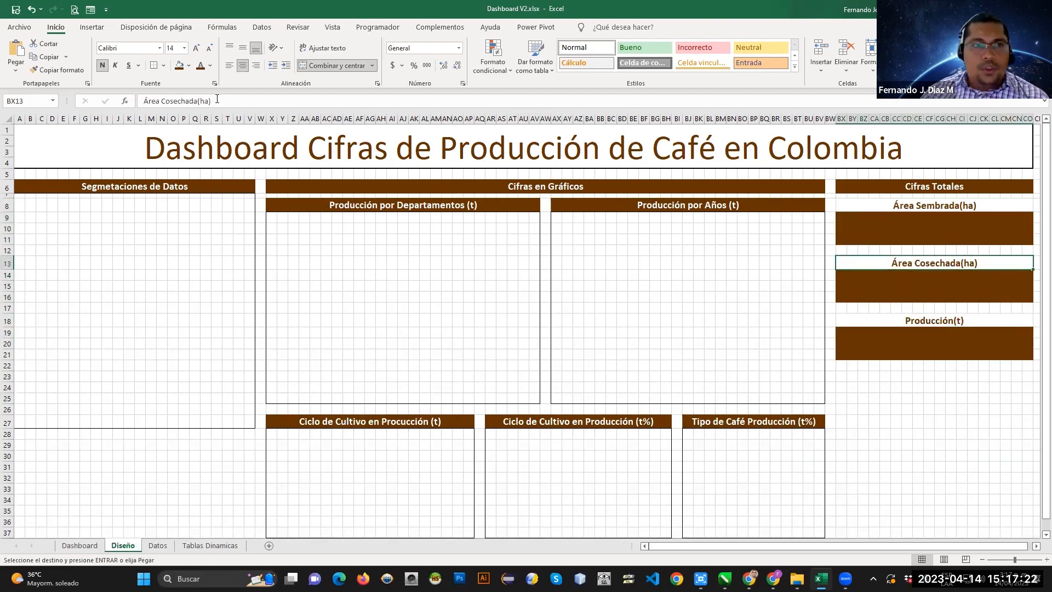
click(80, 545)
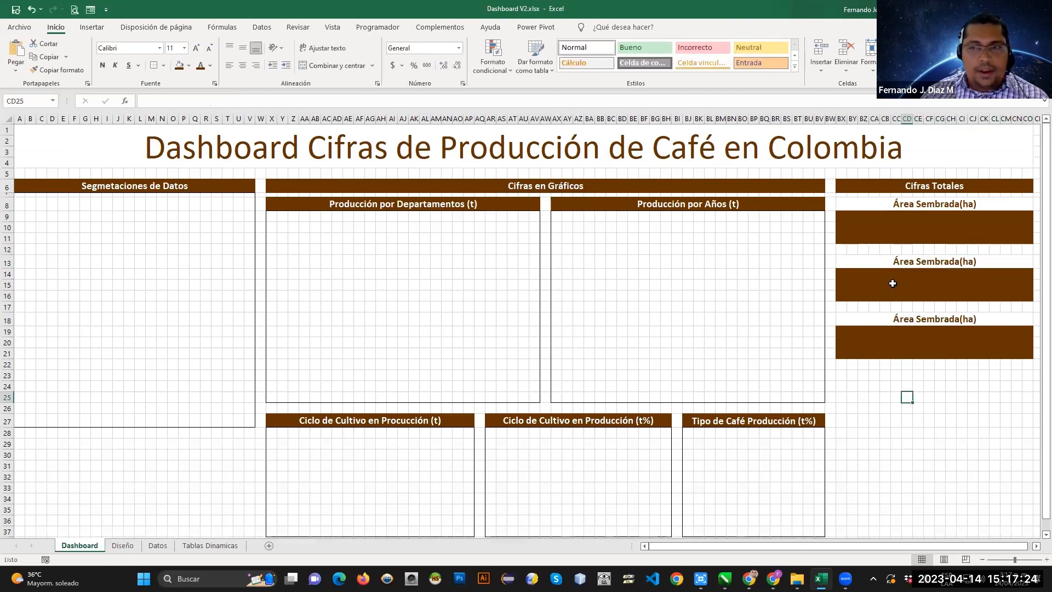
click(912, 259)
drag(210, 100, 131, 100)
key(ctrl+v)
Replace the label in BX18 on the Dashboard sheet with "Producción(t)" copied from the Diseño sheet.
click(126, 546)
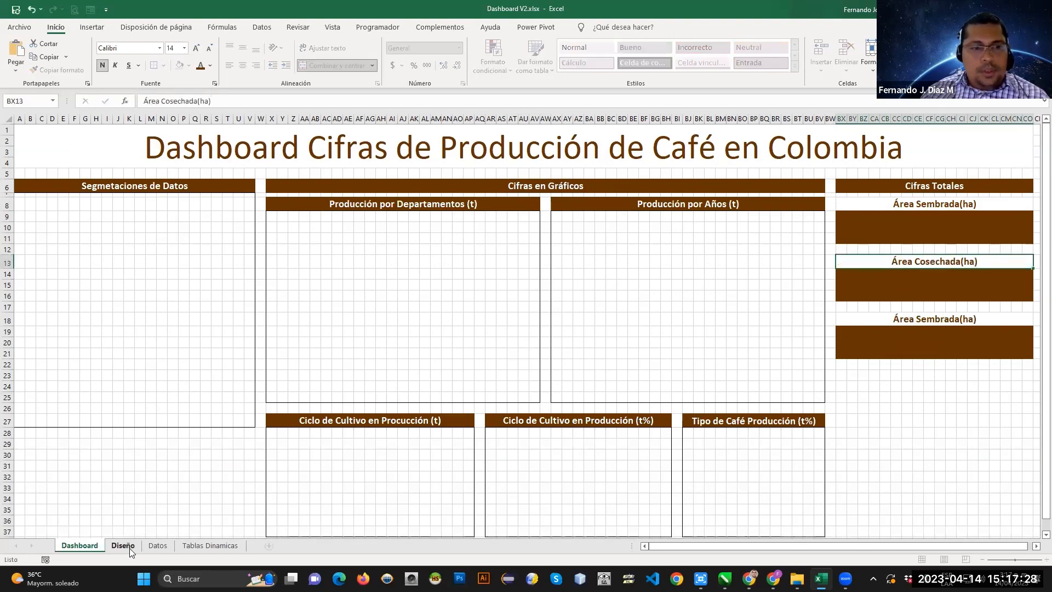
click(936, 321)
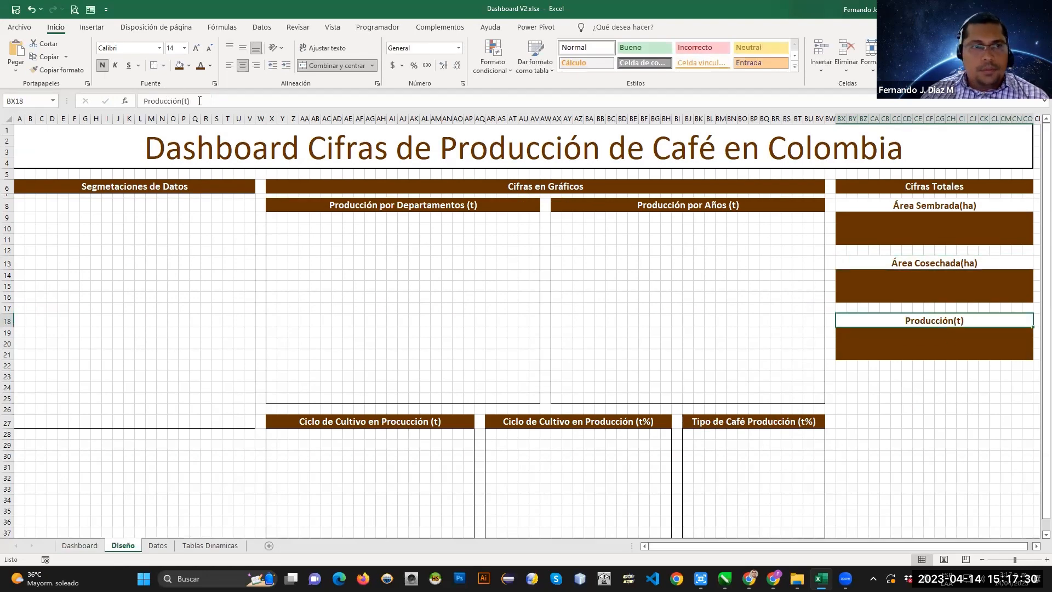
drag(191, 101, 141, 101)
click(82, 547)
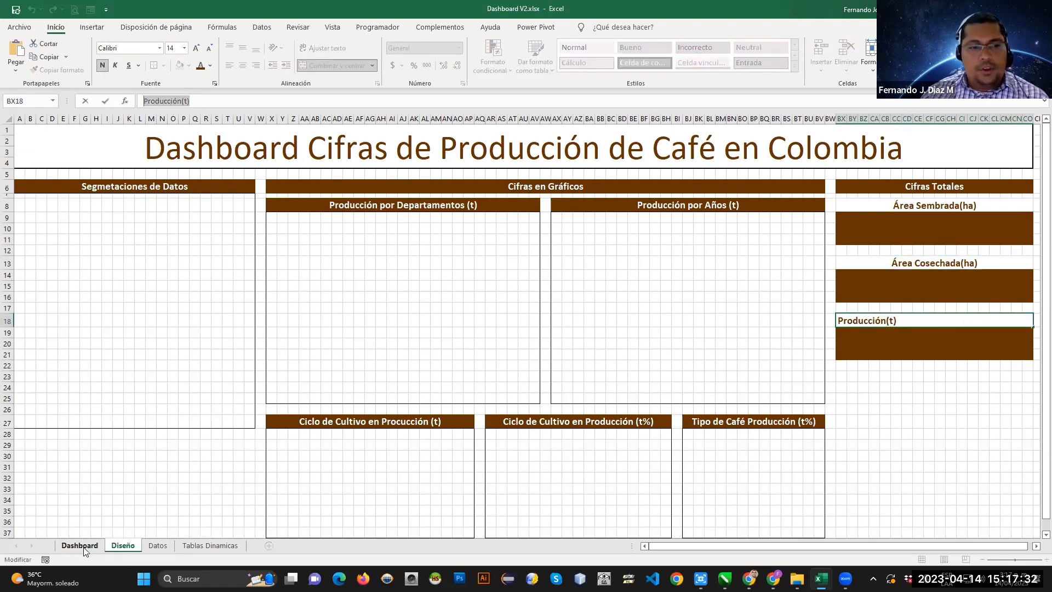
click(911, 322)
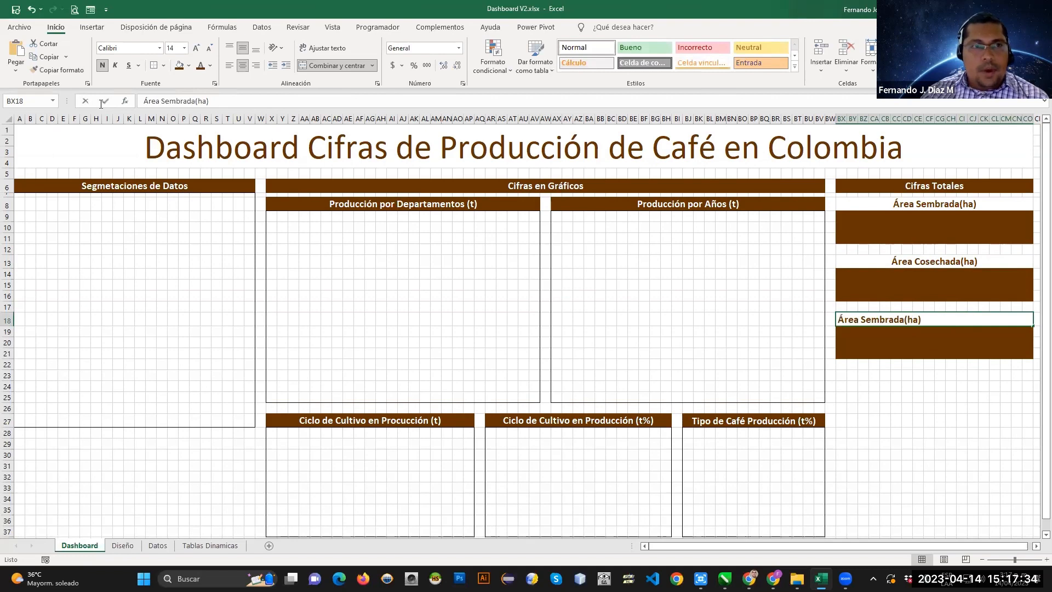
drag(227, 101, 141, 101)
key(ctrl+v)
click(896, 397)
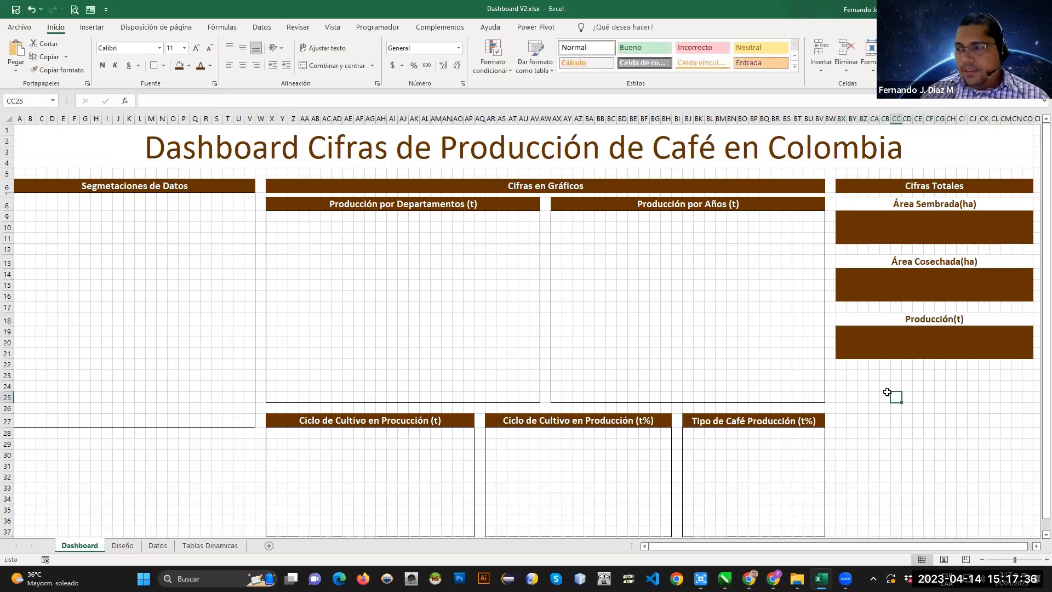
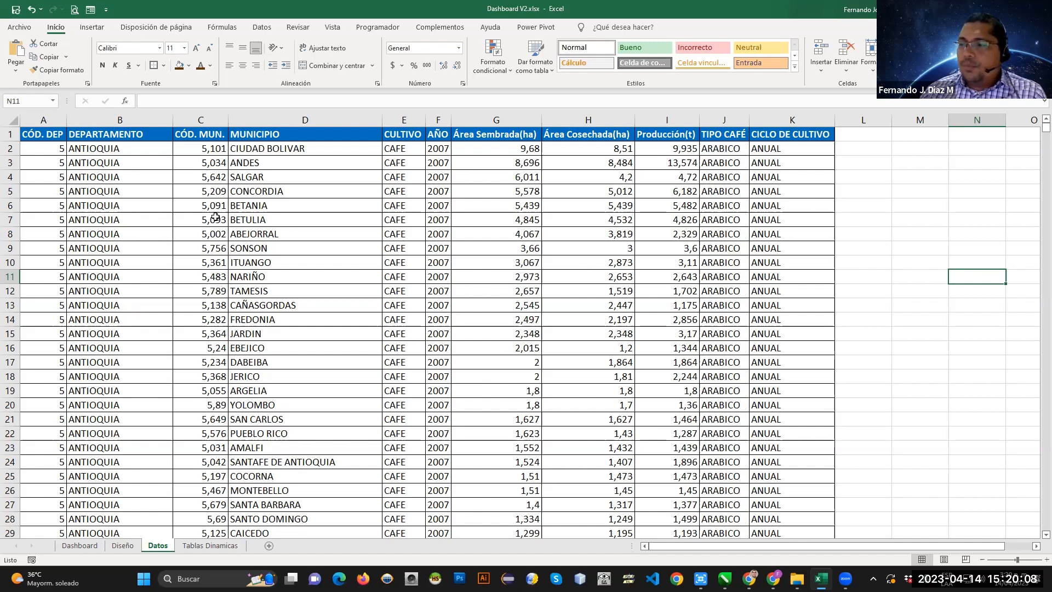
Convert the data range A1:K7263 on the Datos sheet into a table with headers.
click(82, 546)
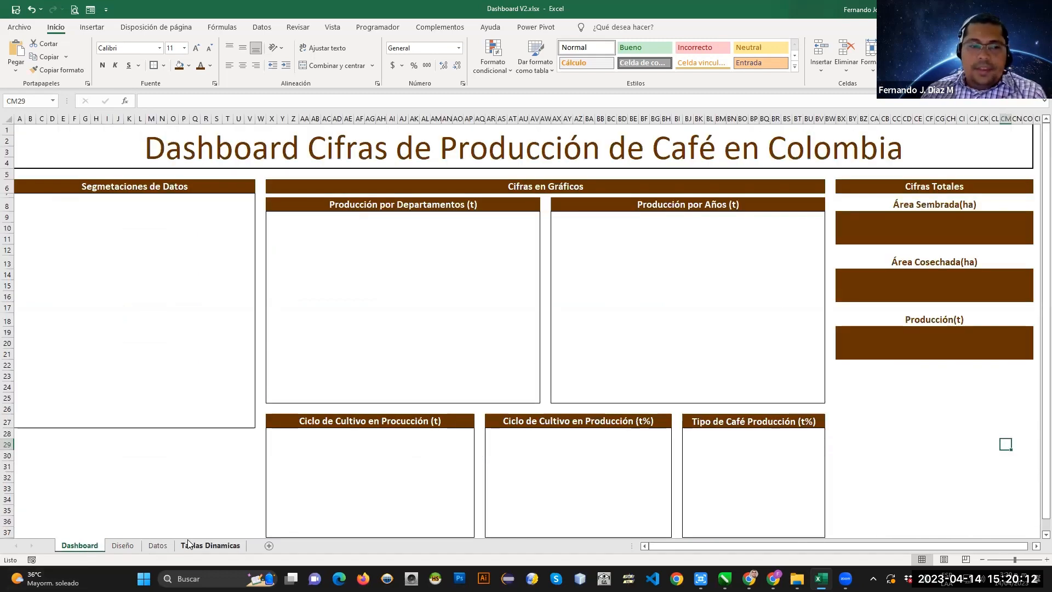
click(158, 546)
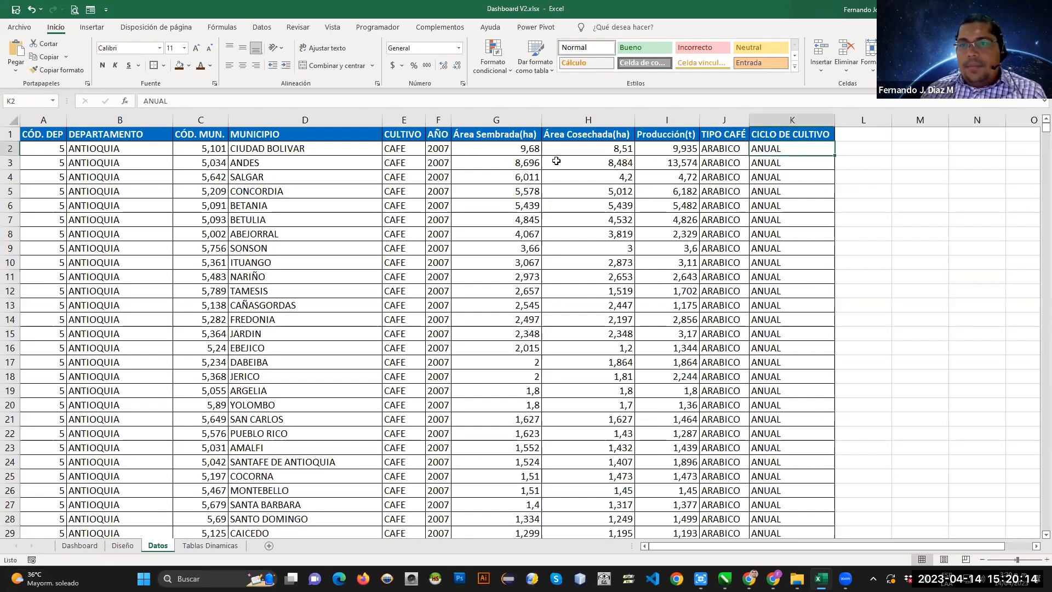
drag(40, 136, 811, 142)
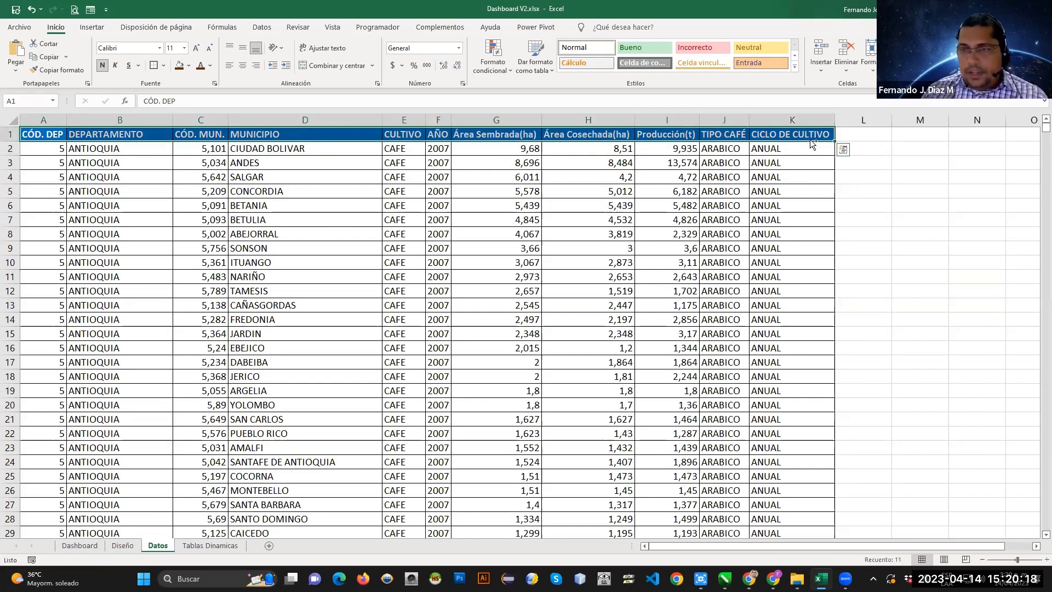
key(ctrl+shift+Down)
scroll(760, 264, up, 17)
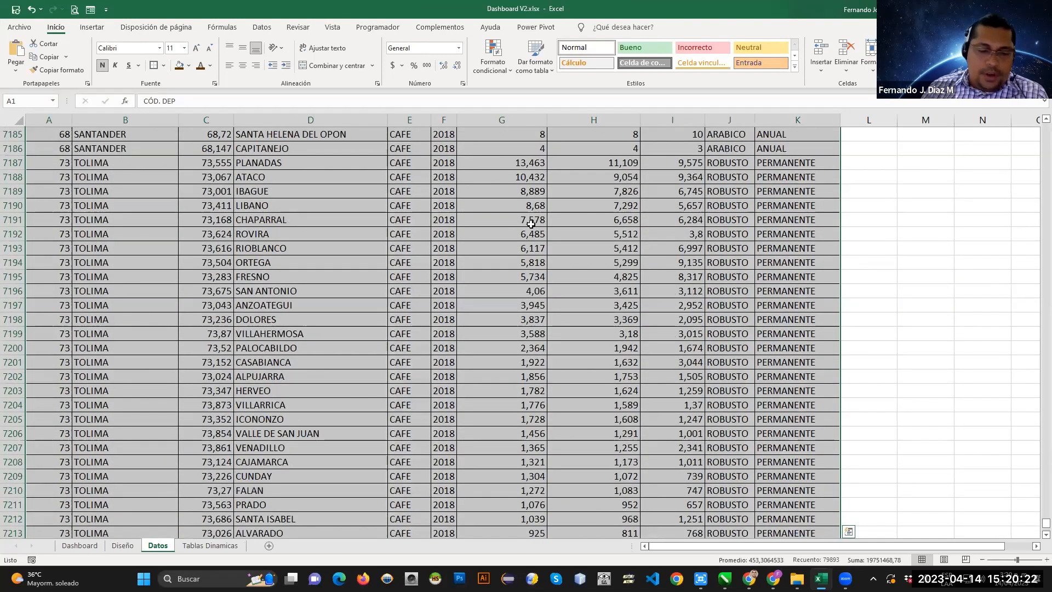
click(105, 28)
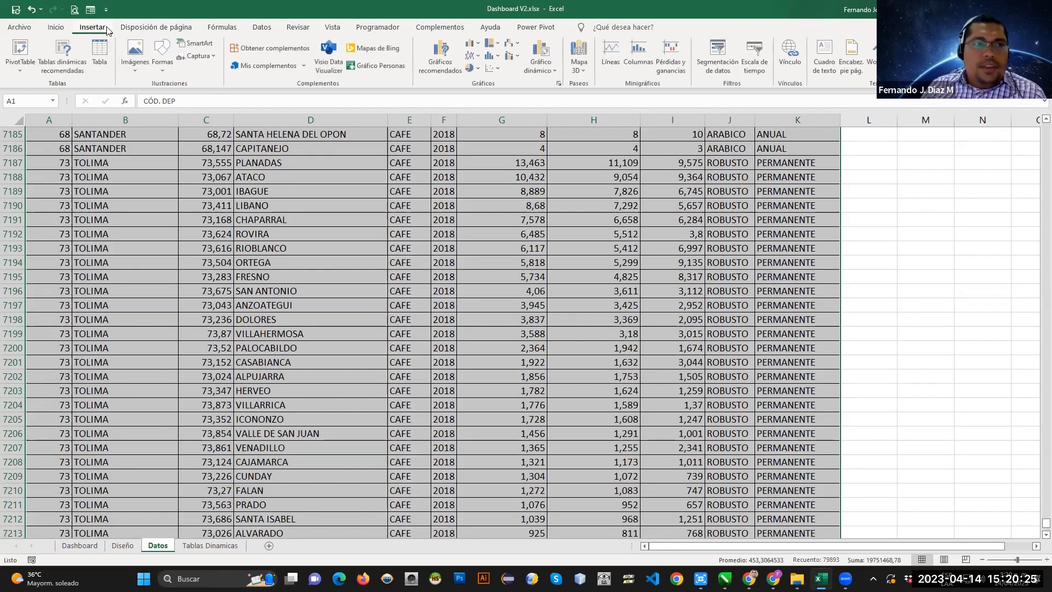
click(103, 54)
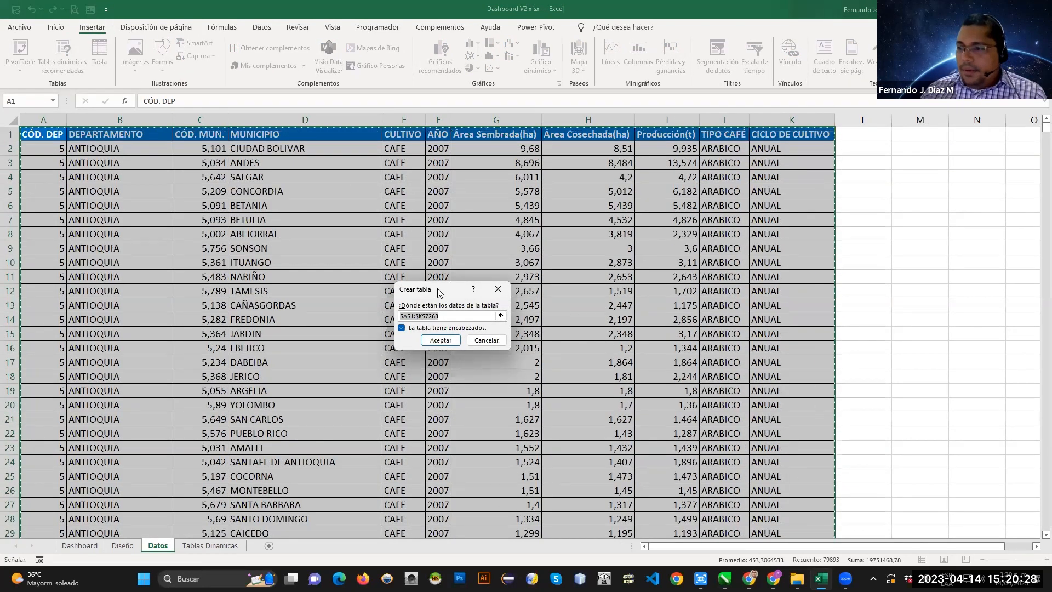
click(441, 341)
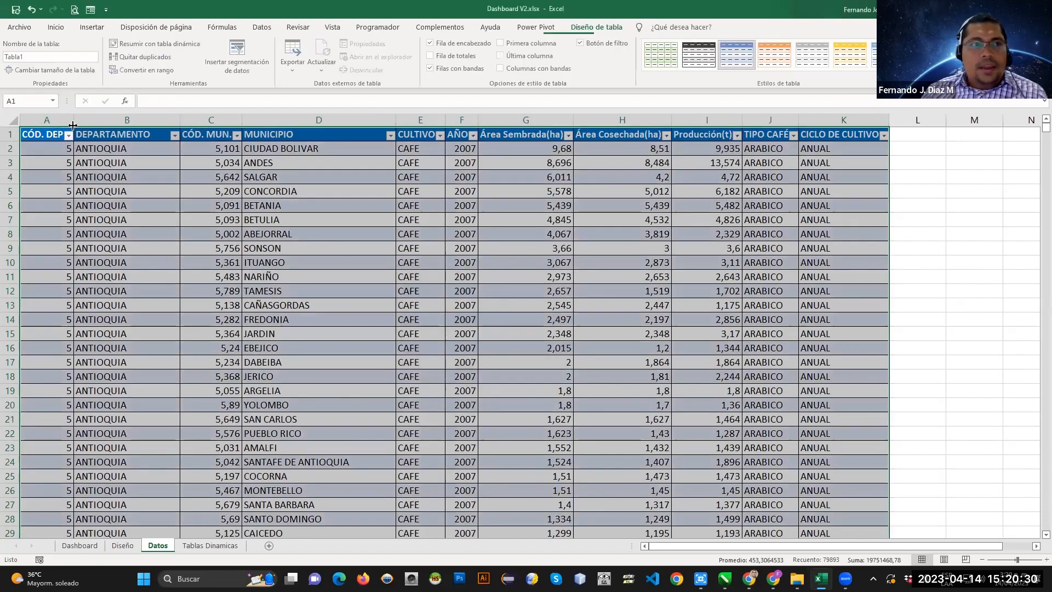
Name the new table on the Datos sheet "Datos".
click(45, 56)
text(Datos)
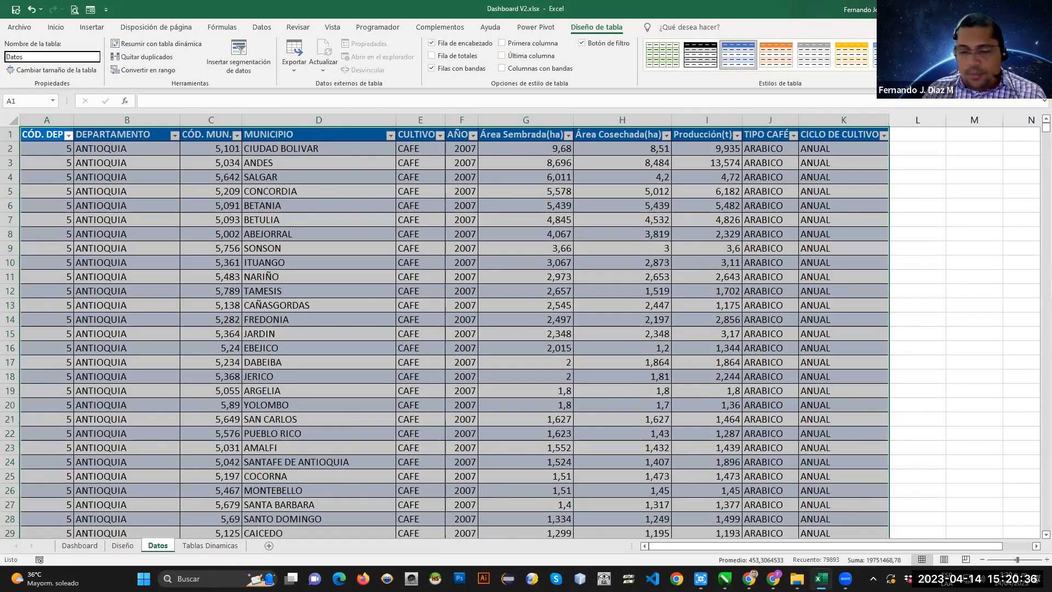
key(Return)
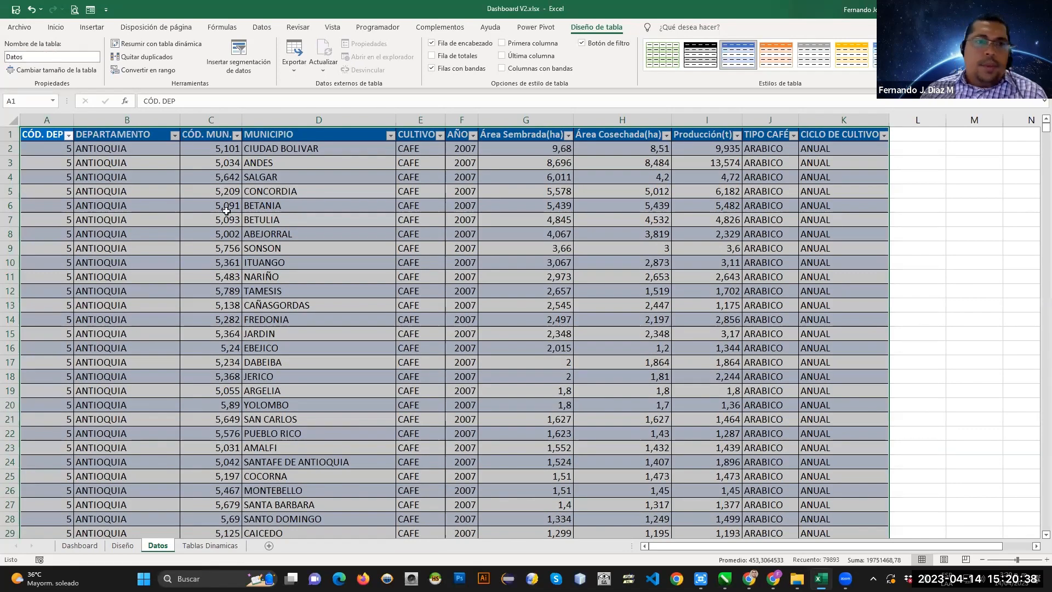
click(310, 193)
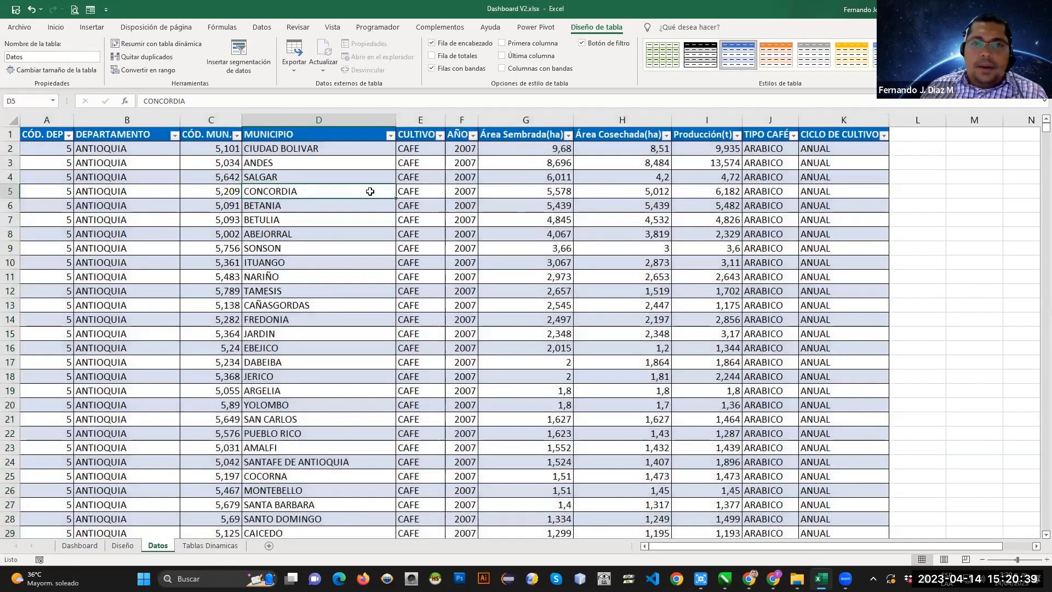
click(349, 134)
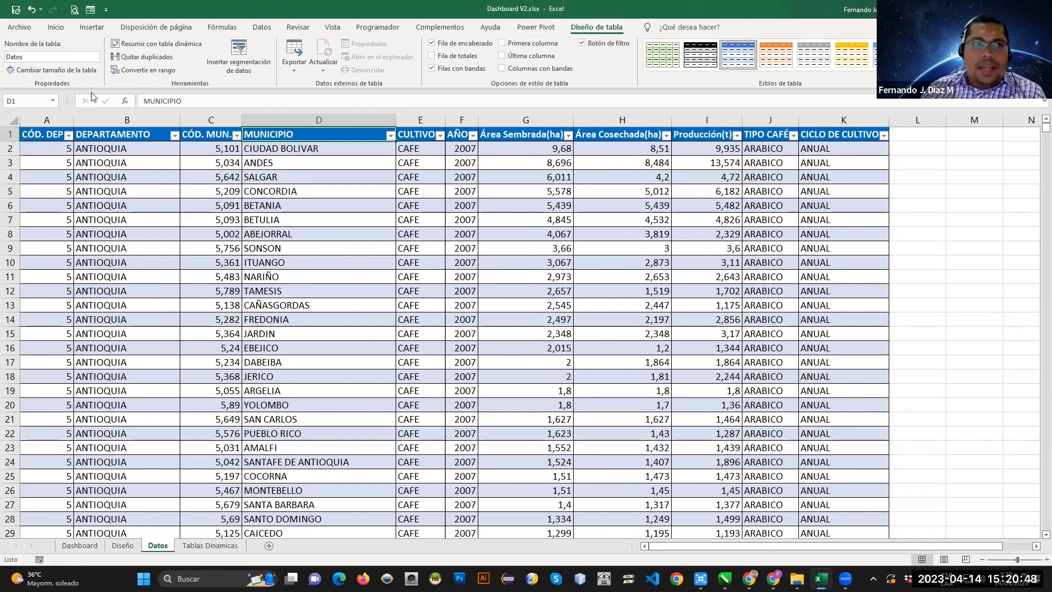
click(53, 137)
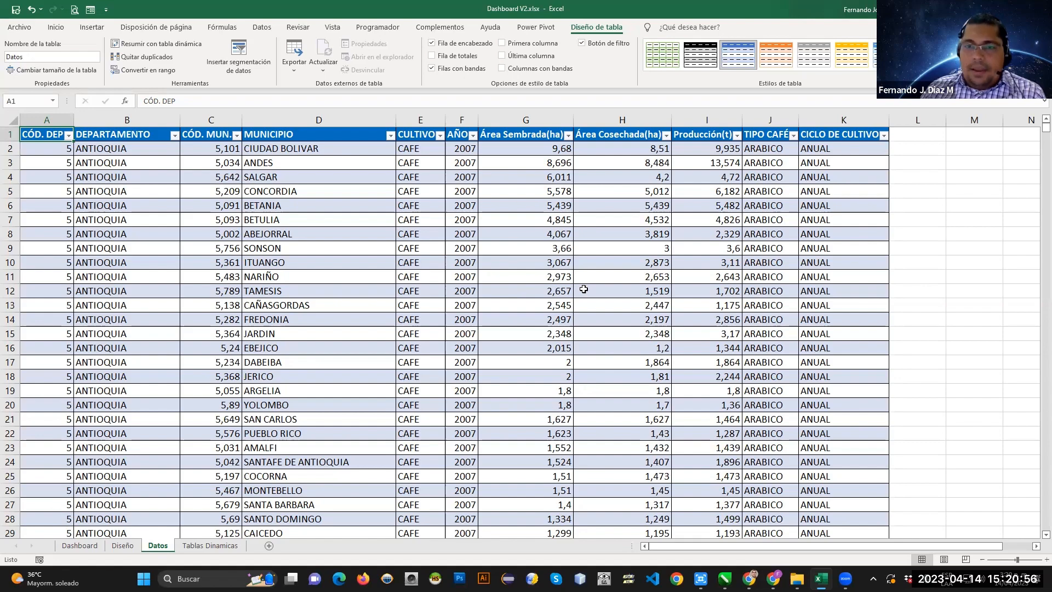
Create a PivotTable in A4 of the Tablas Dinamicas sheet through the external data source option, using the workbook's Datos table as the connection.
click(214, 545)
click(47, 173)
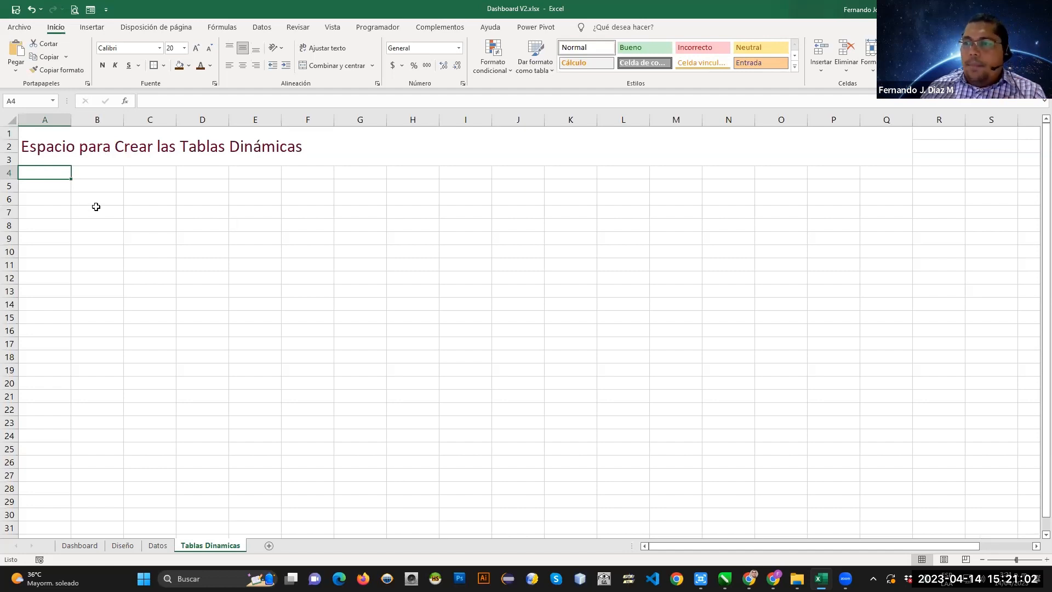
click(79, 545)
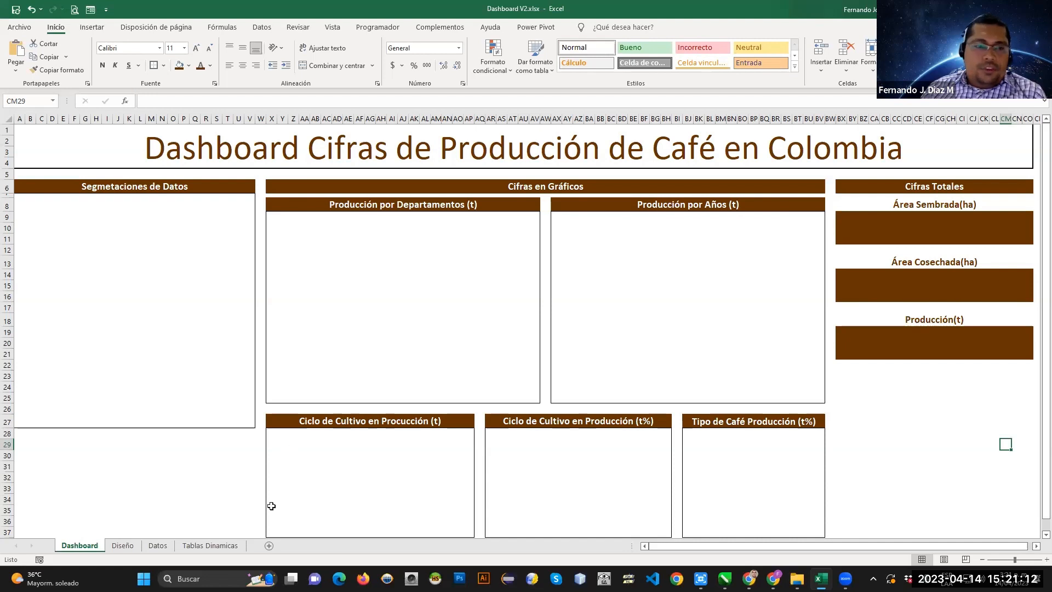
click(219, 546)
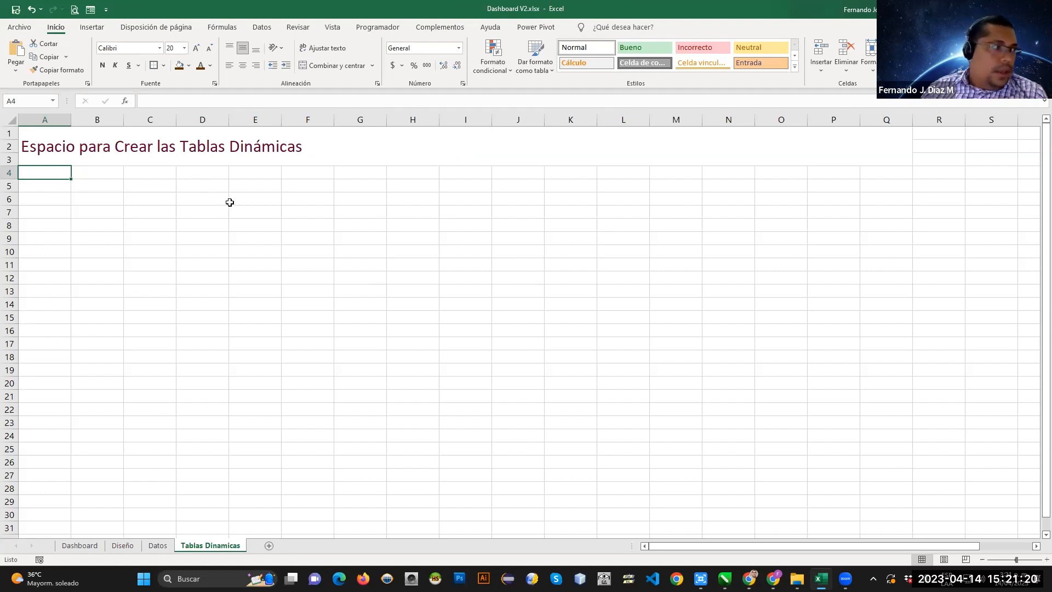
click(94, 29)
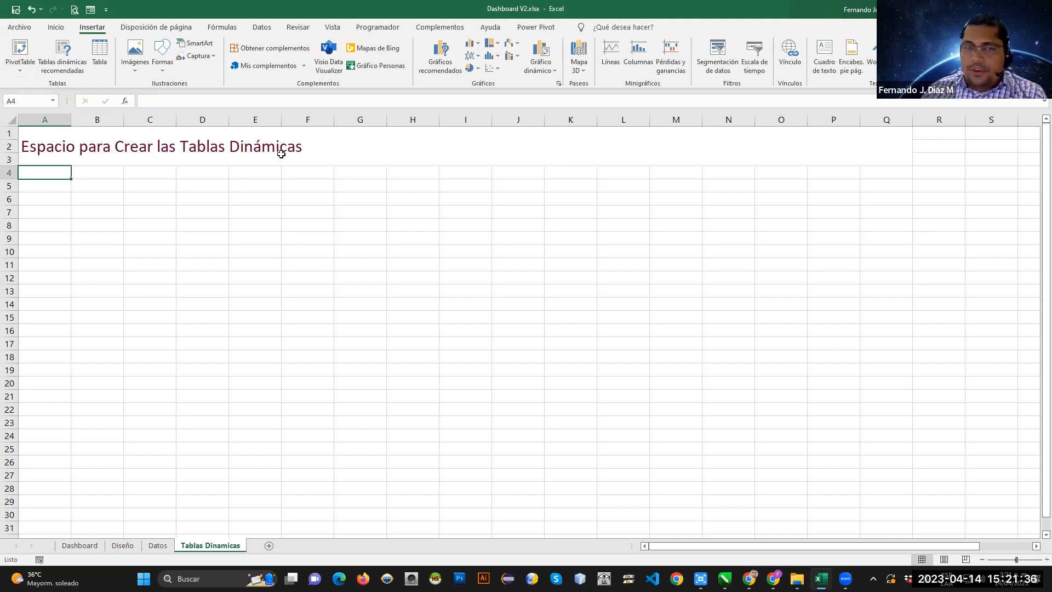
click(20, 70)
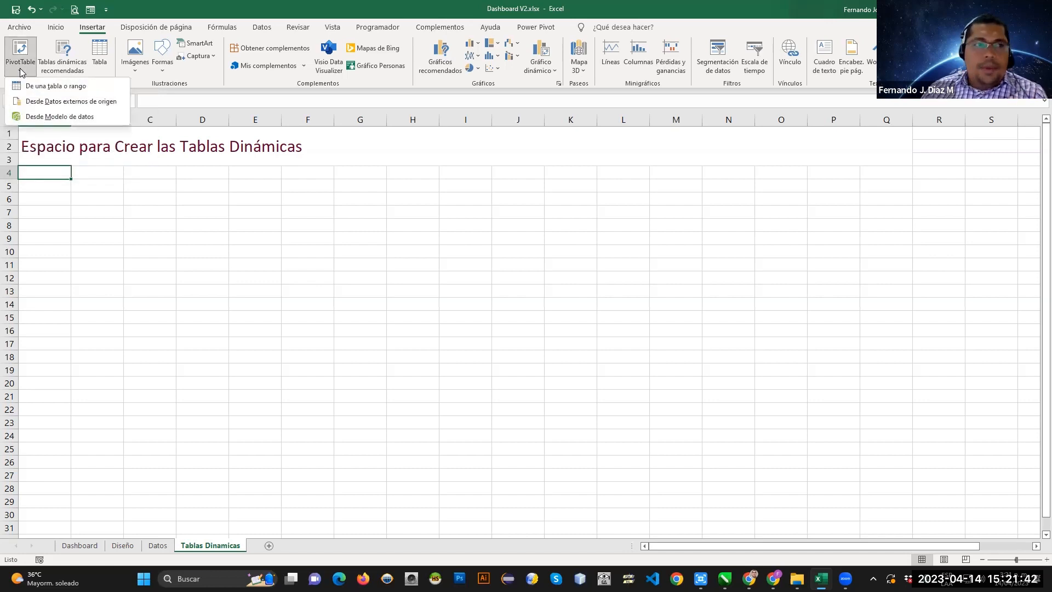
click(63, 102)
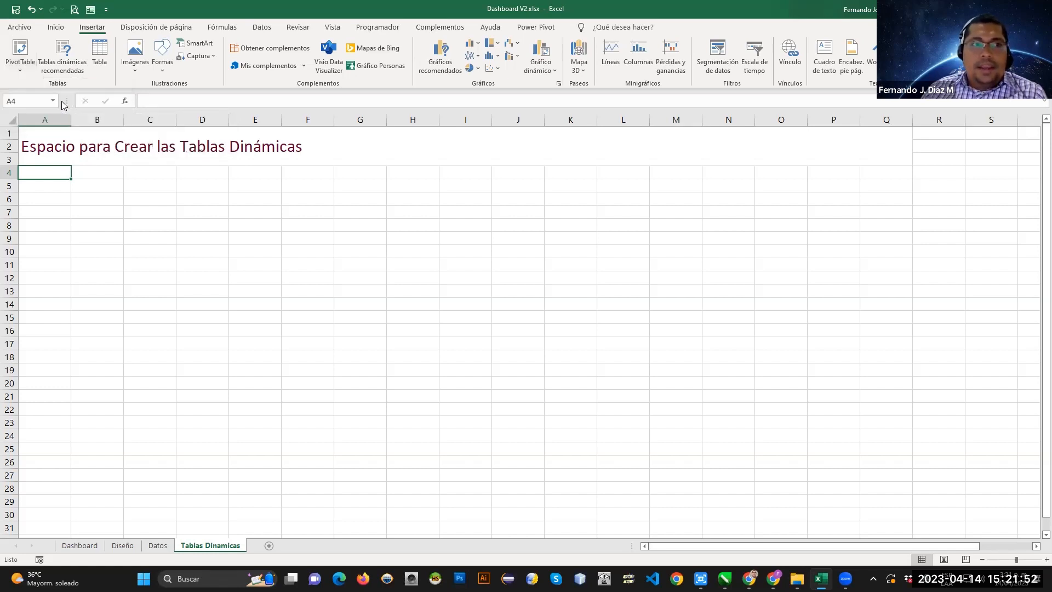
drag(447, 253, 505, 184)
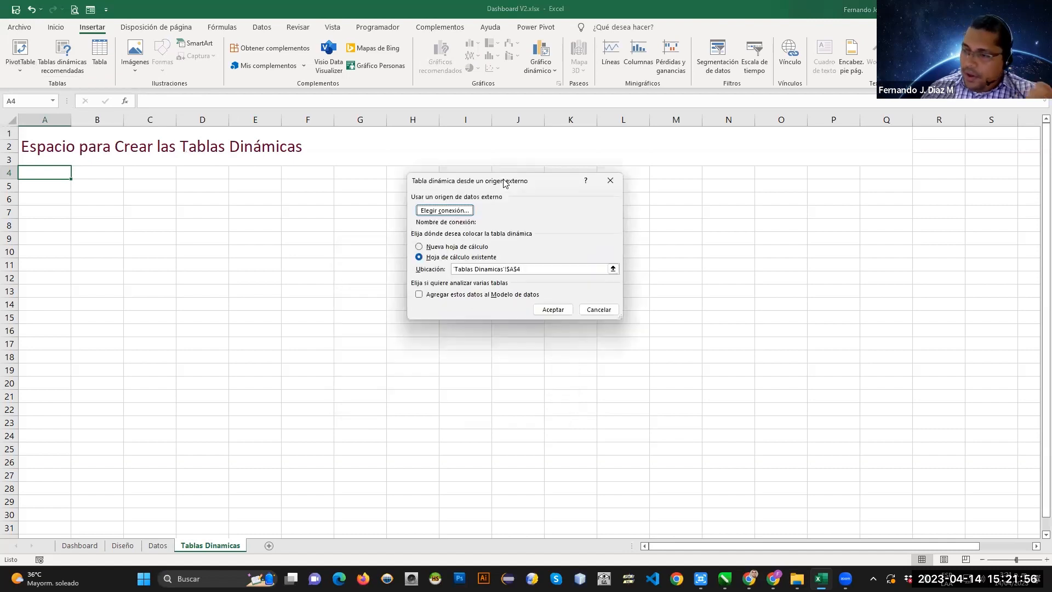
click(445, 211)
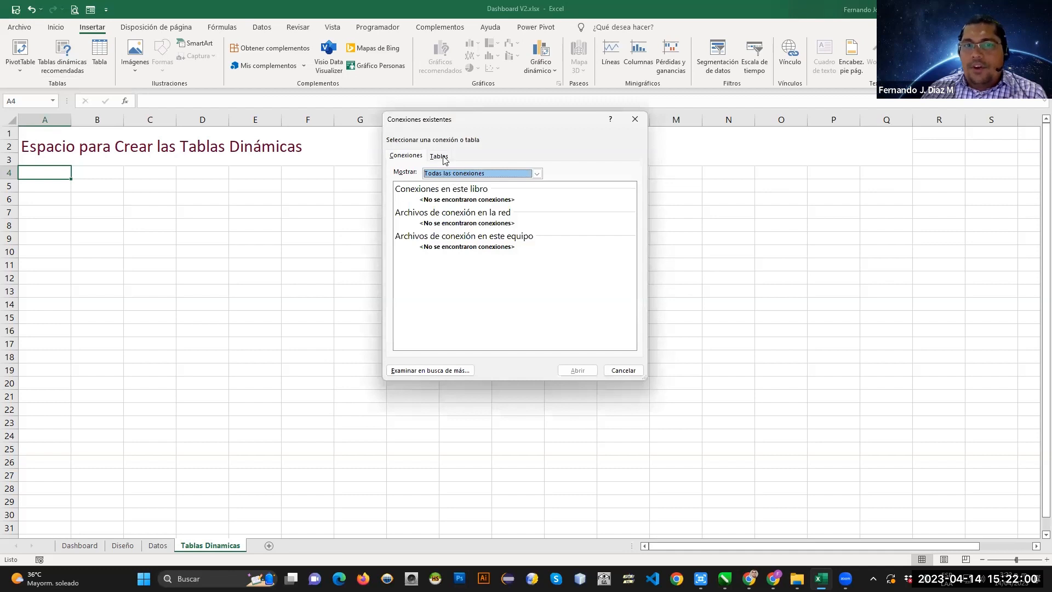
click(445, 159)
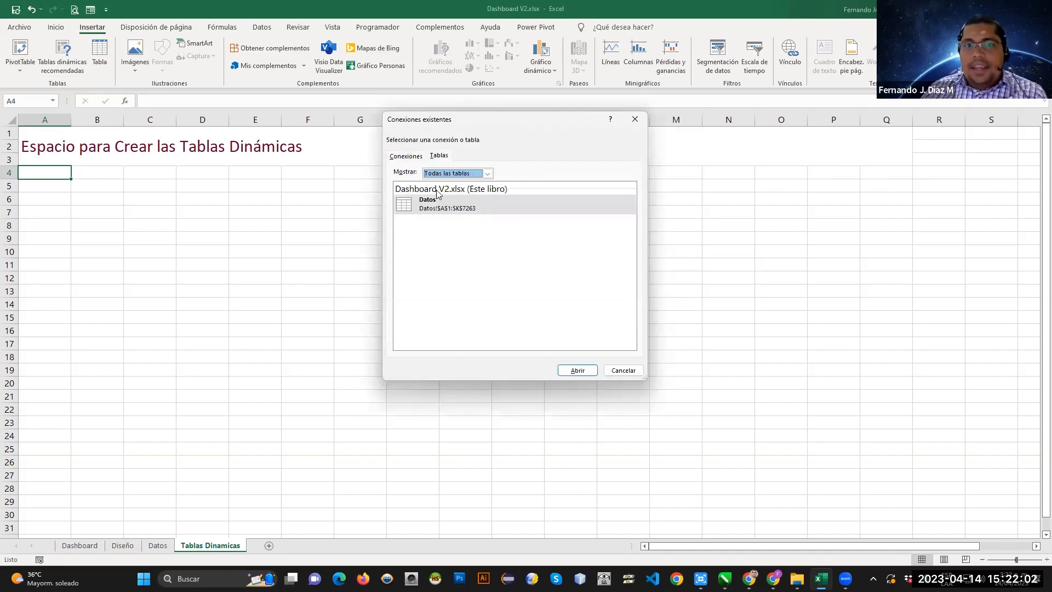
click(430, 207)
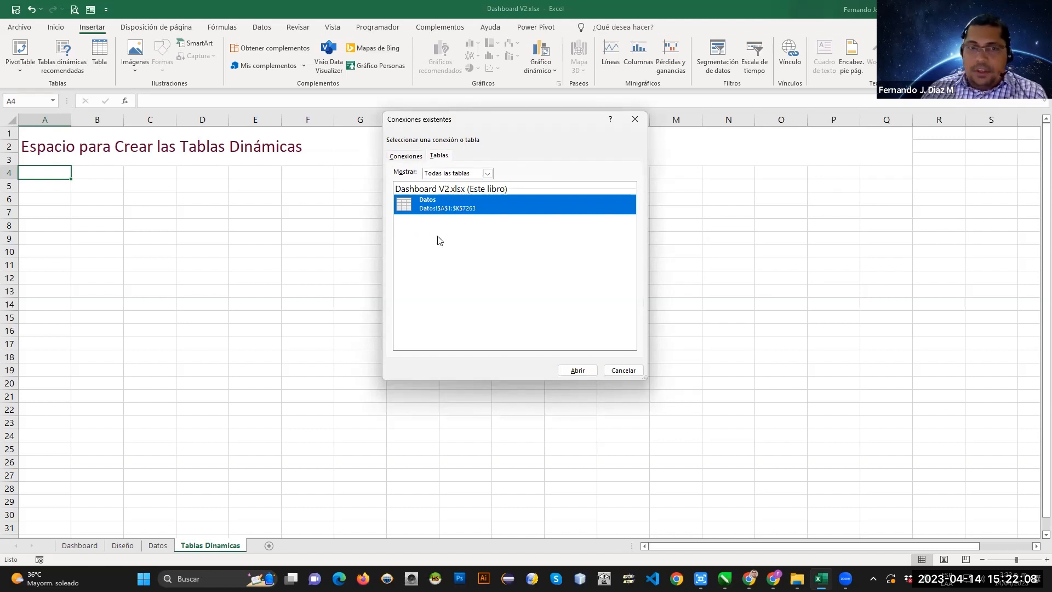
click(577, 371)
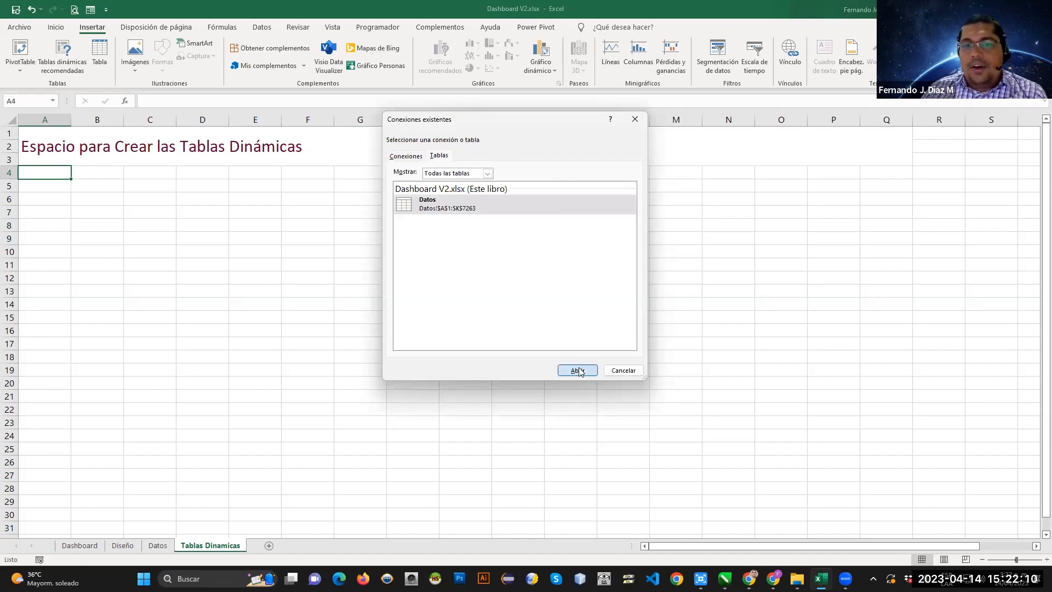
click(553, 310)
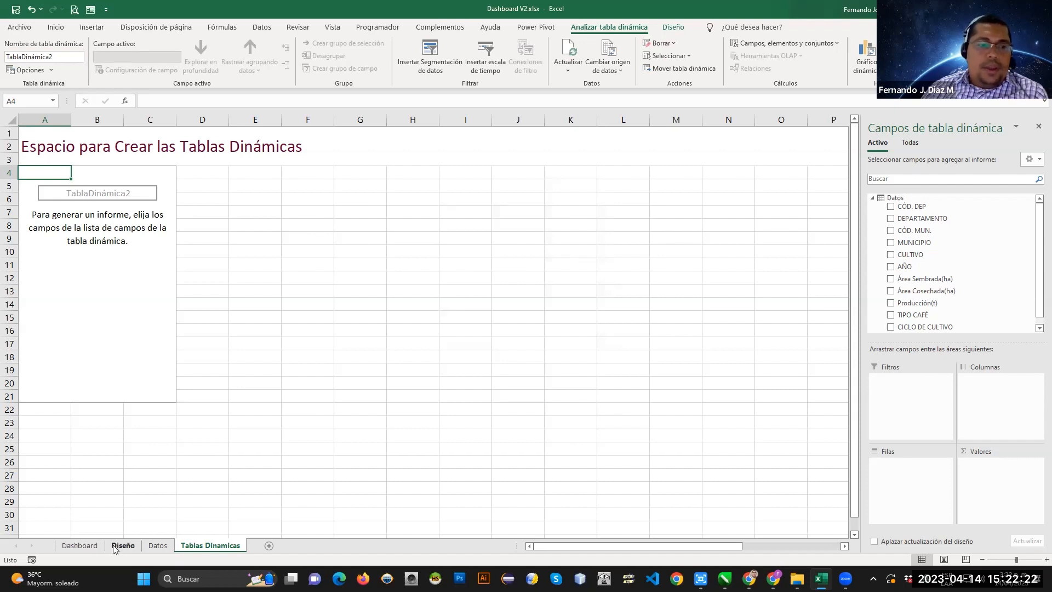
Add DEPARTAMENTO as rows and Producción(t) as summed values to the new PivotTable on the Tablas Dinamicas sheet.
click(94, 546)
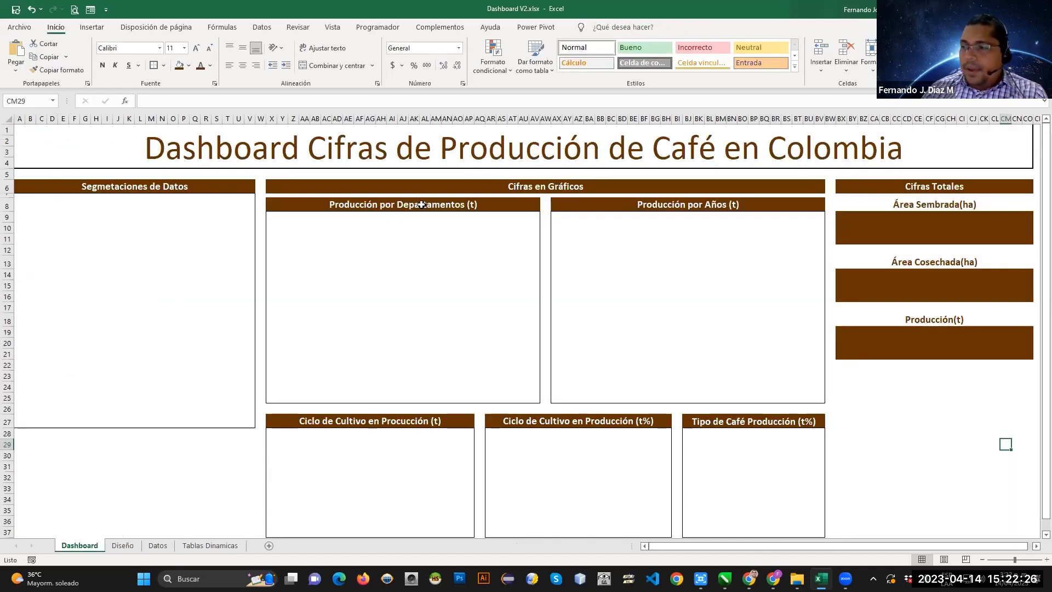
click(207, 546)
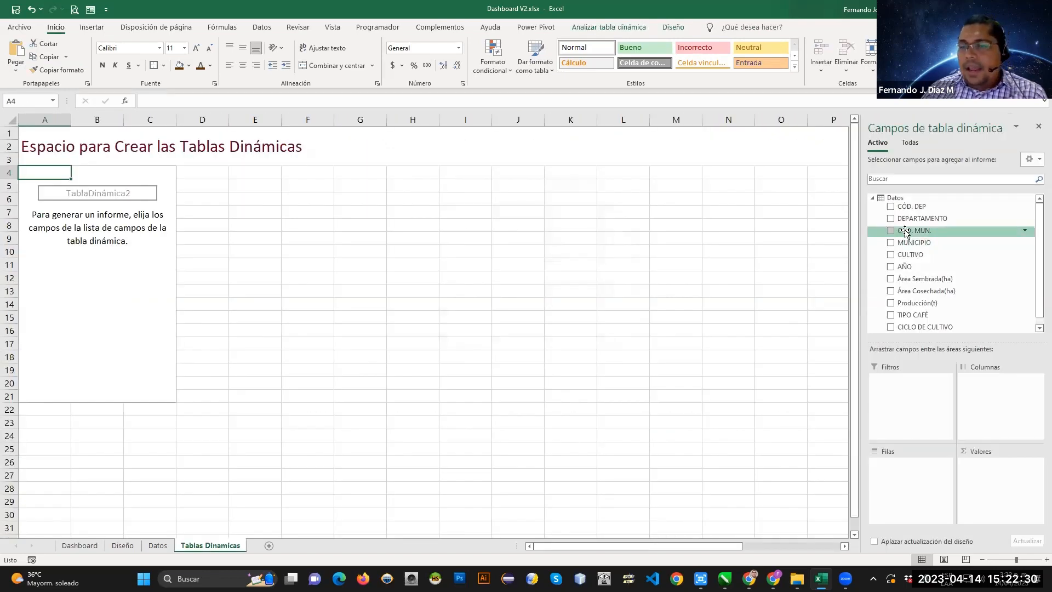
click(890, 218)
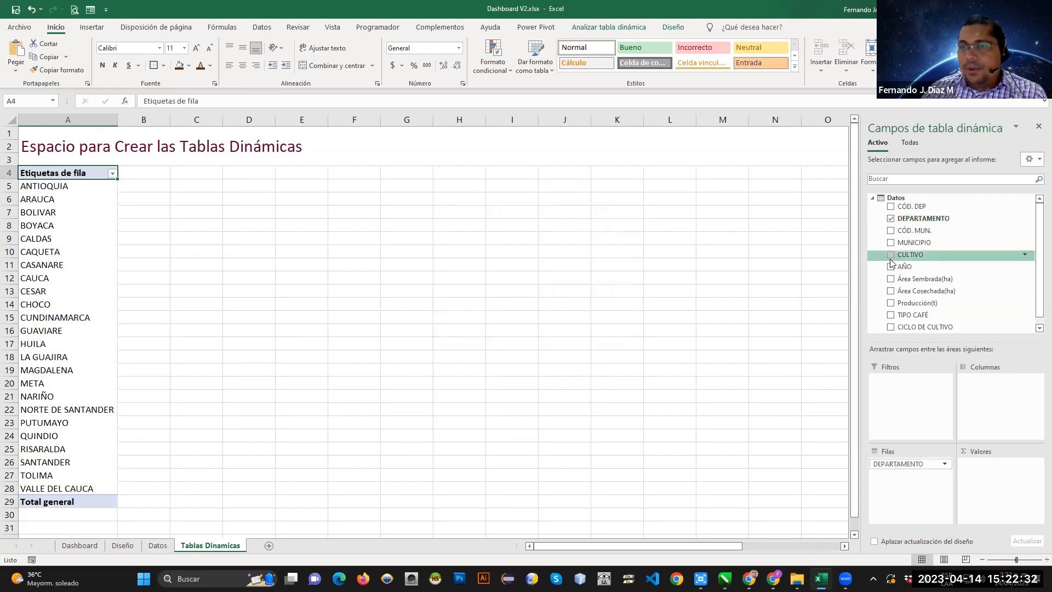
click(890, 296)
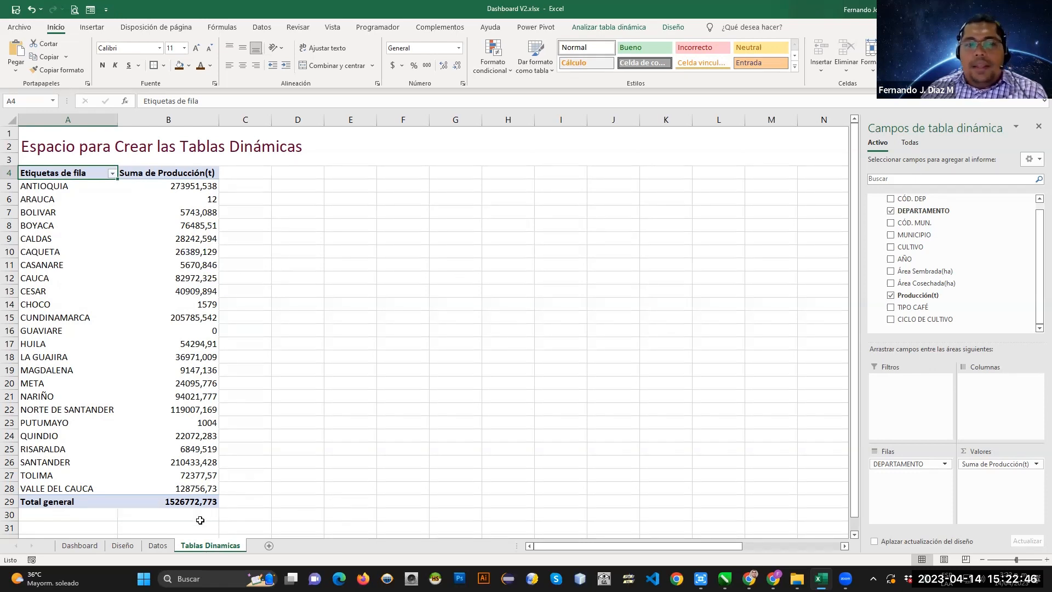
Examine the Área Sembrada(ha), Área Cosechada(ha) and Producción(t) columns on the Datos sheet.
click(168, 546)
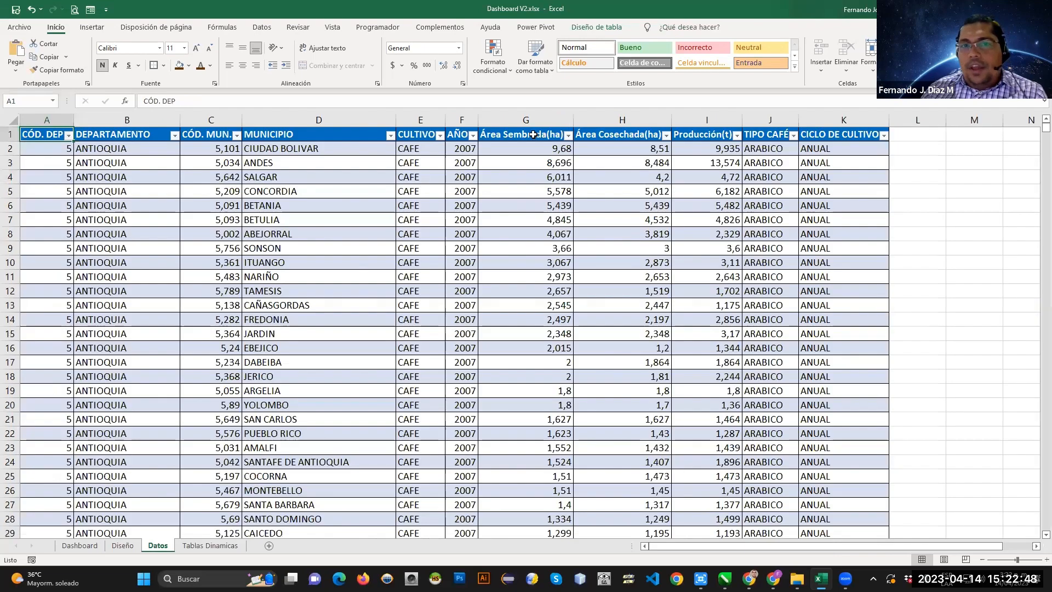
click(533, 134)
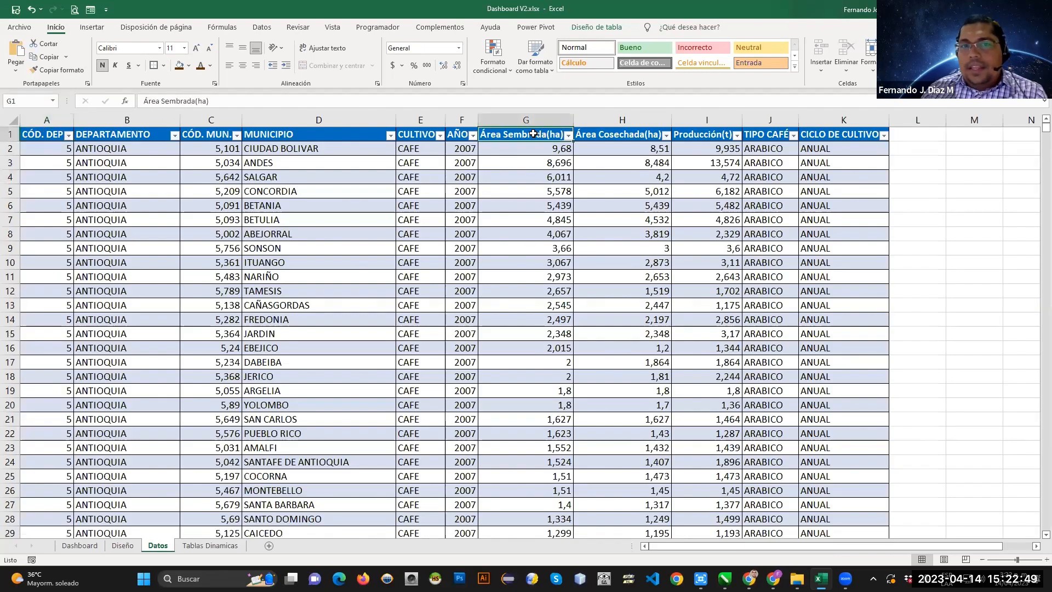
click(709, 135)
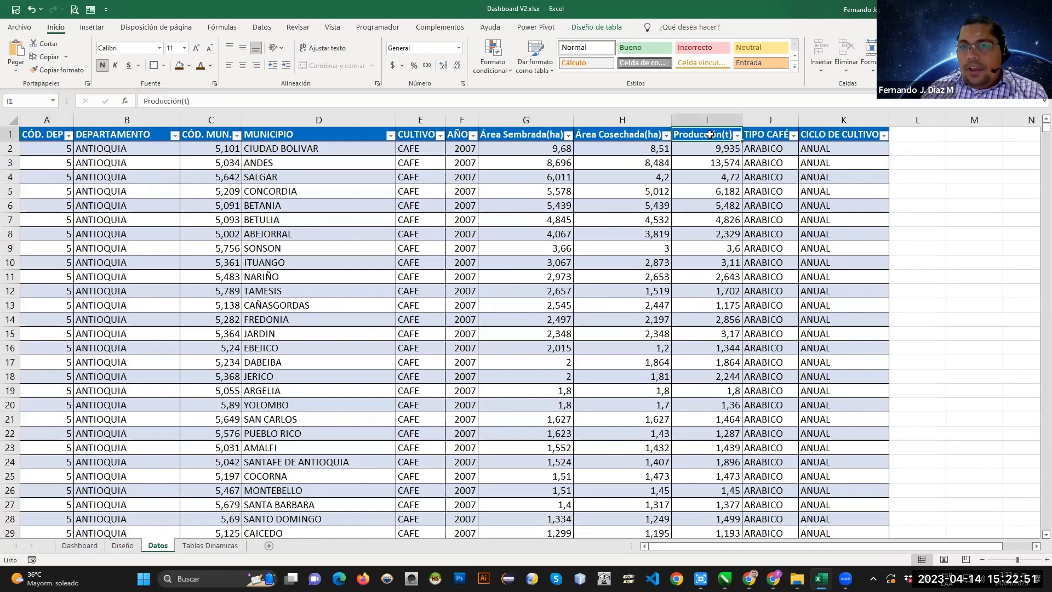
click(539, 137)
click(608, 134)
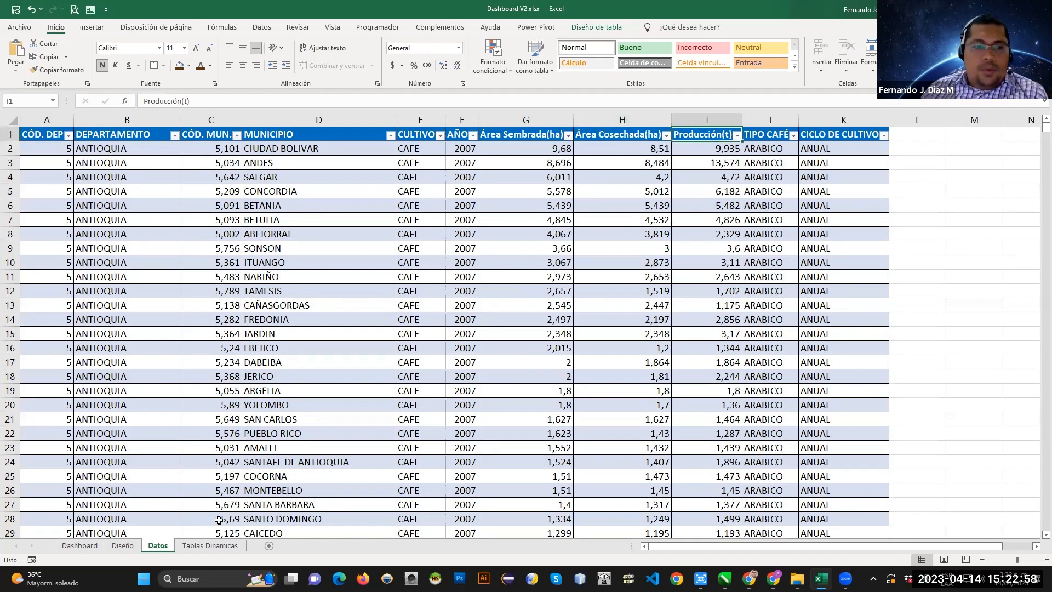
click(210, 545)
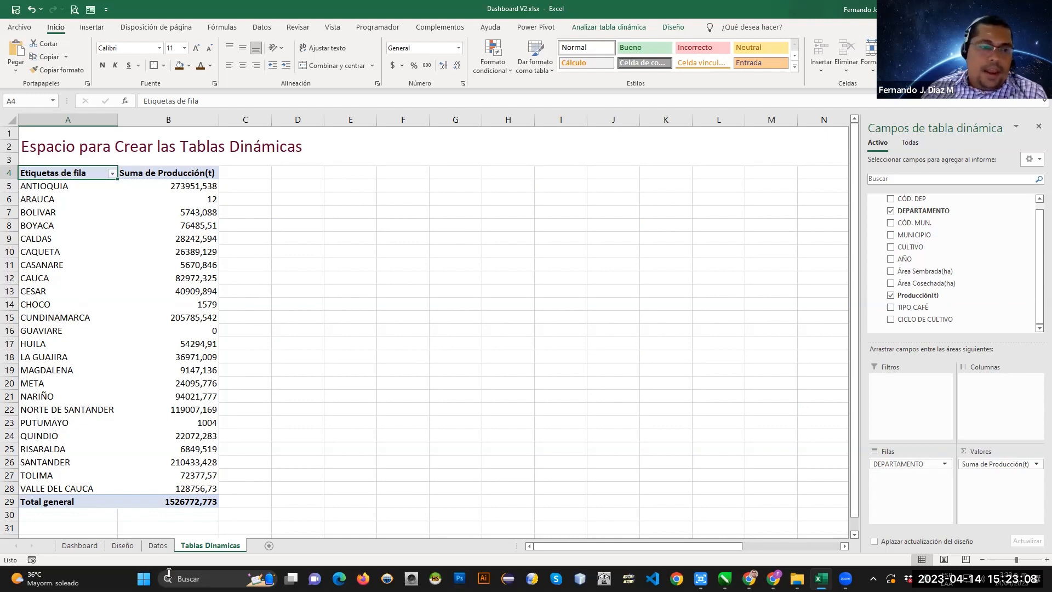
Check the PivotTable's departments, production figures and grand total against the Dashboard's Producción por Departamentos chart area.
click(89, 546)
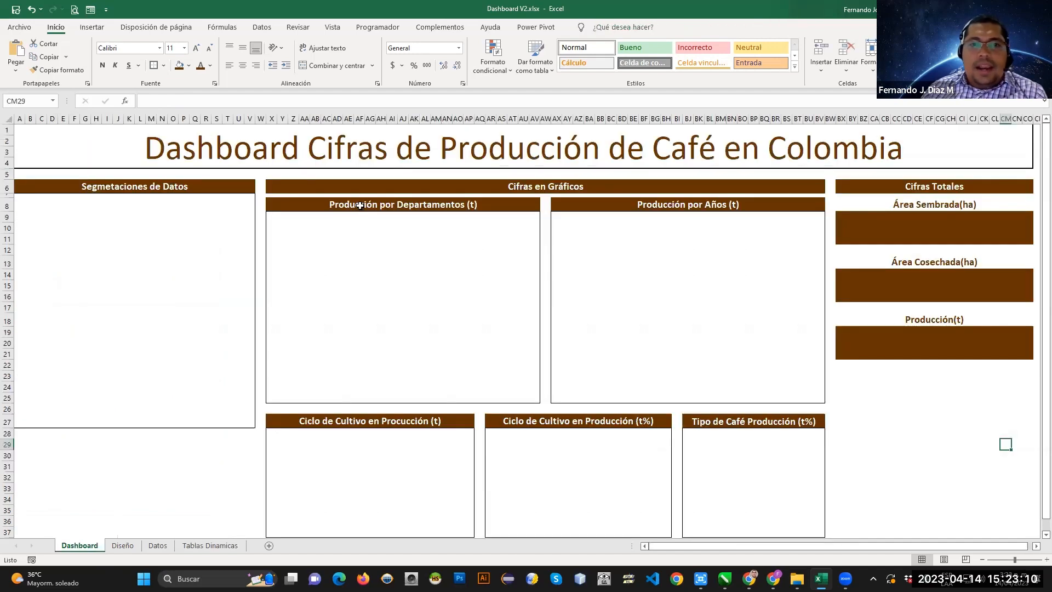
click(210, 545)
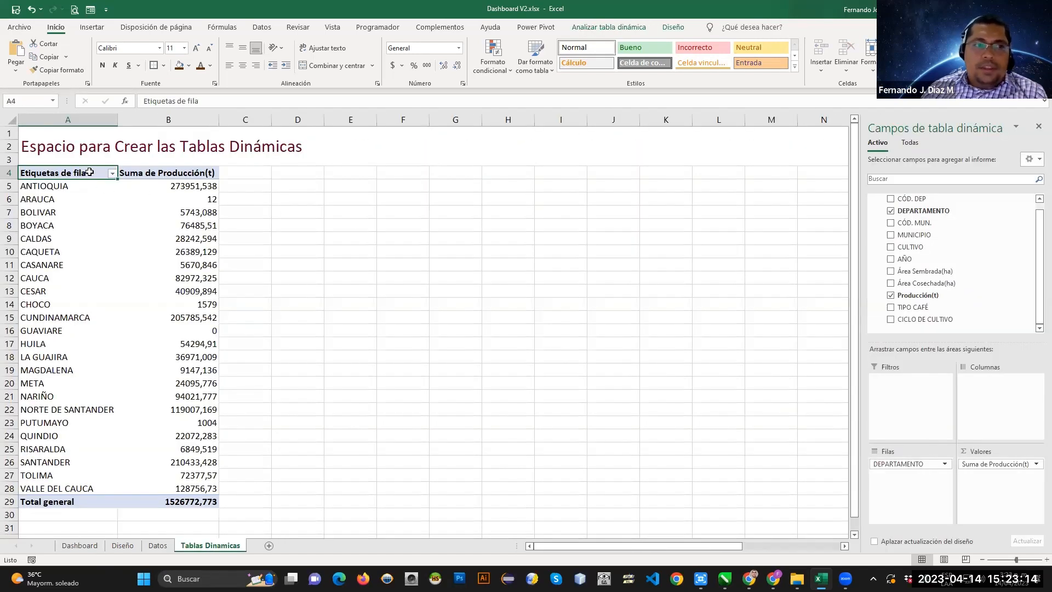
drag(60, 188, 69, 486)
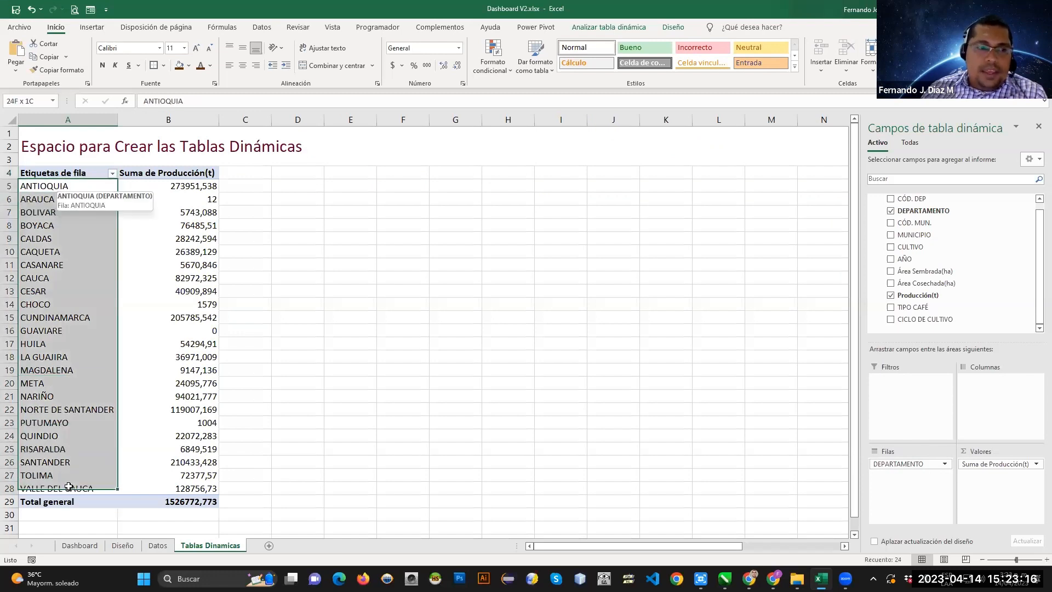
drag(198, 489, 208, 277)
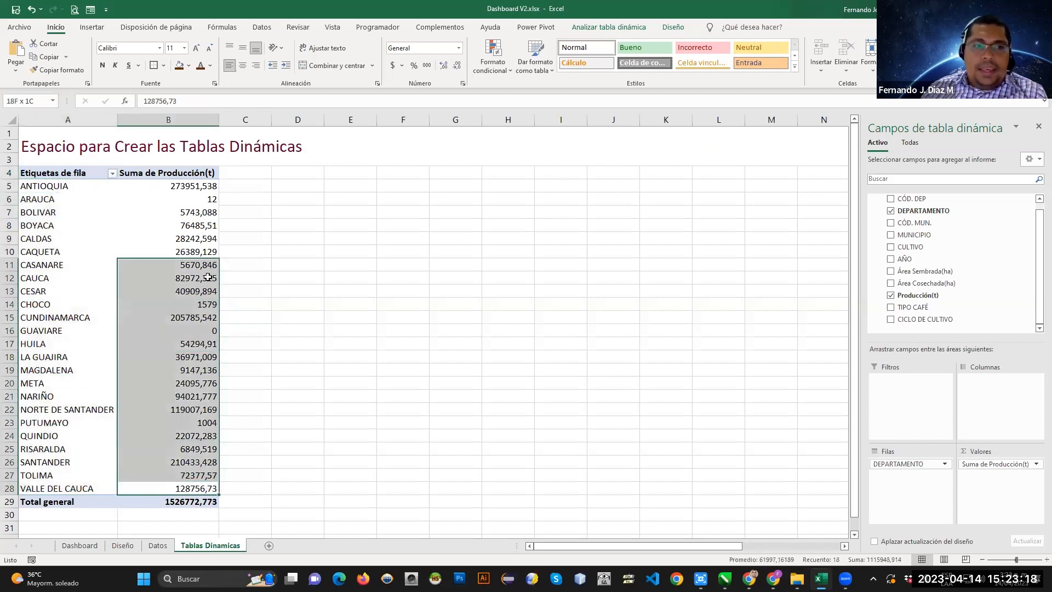
click(200, 501)
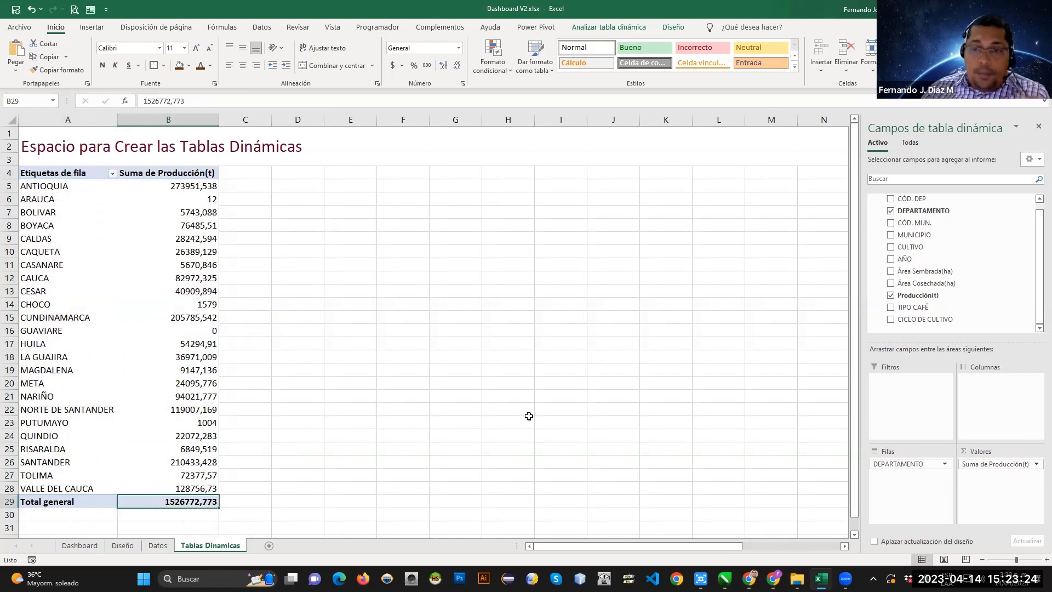
click(82, 172)
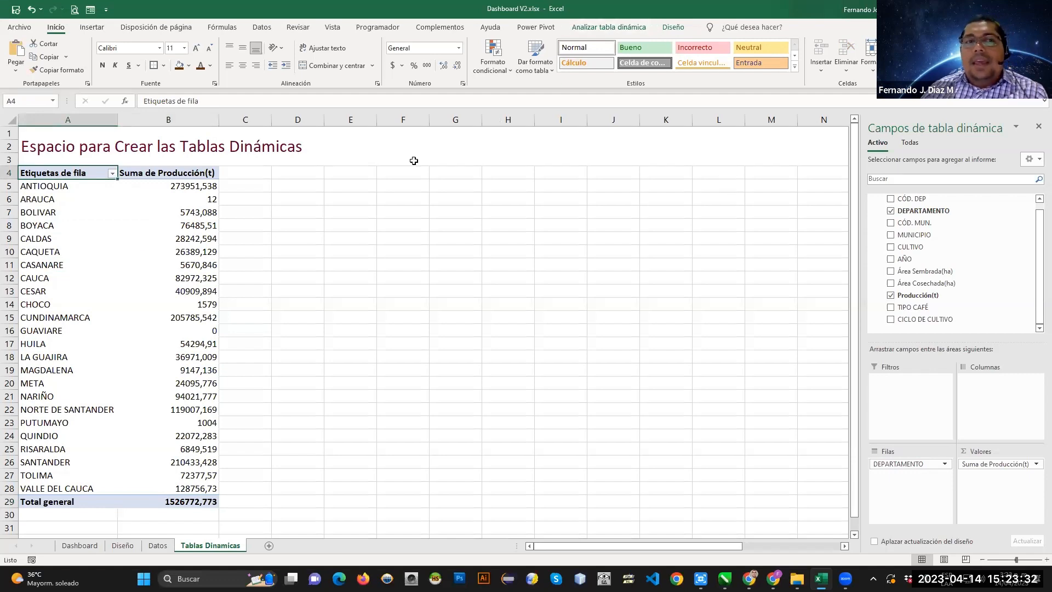
click(386, 213)
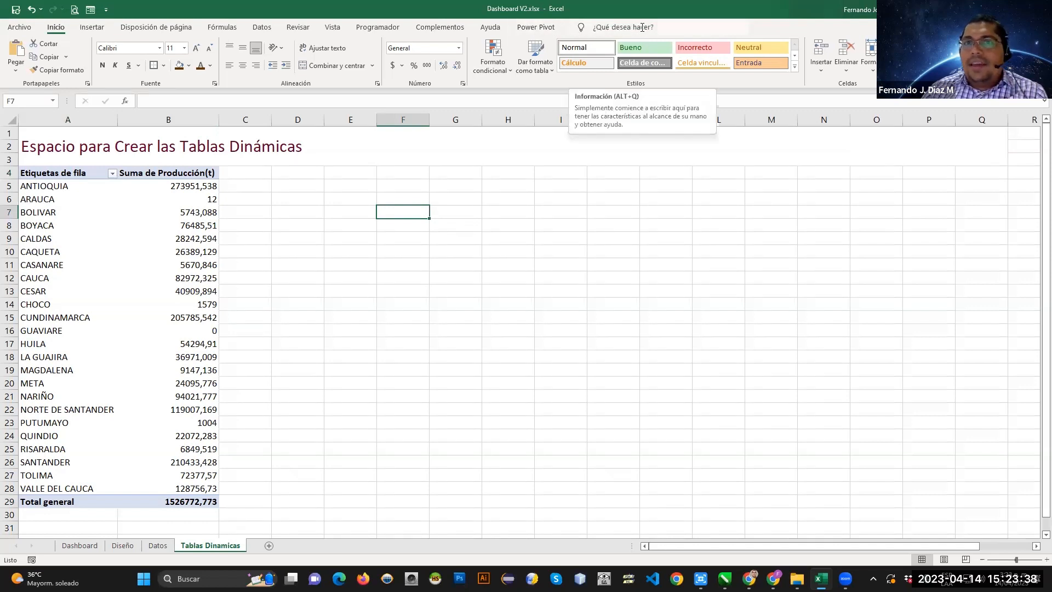
click(168, 174)
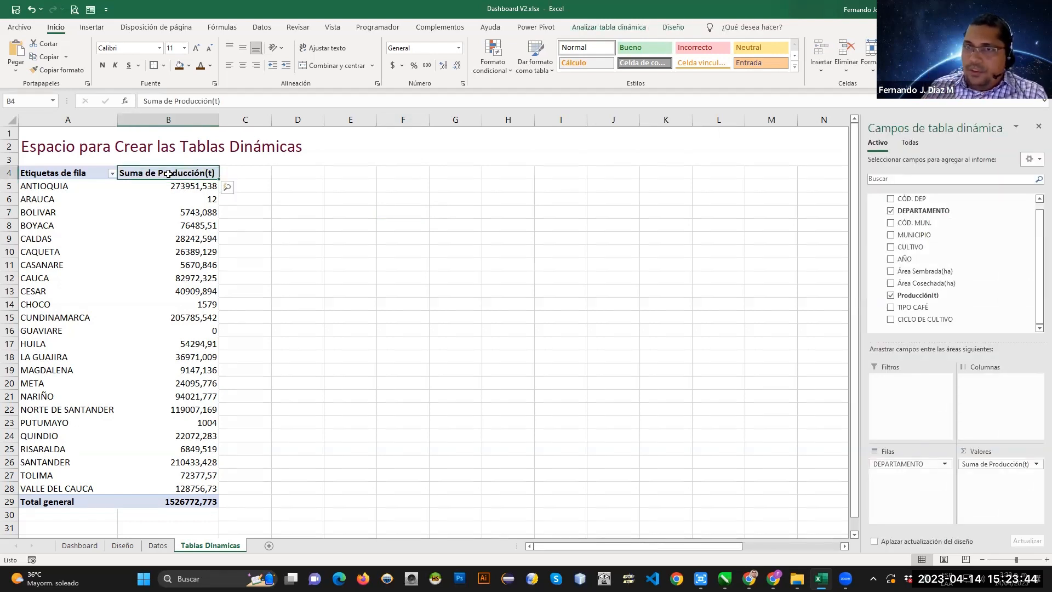
click(613, 27)
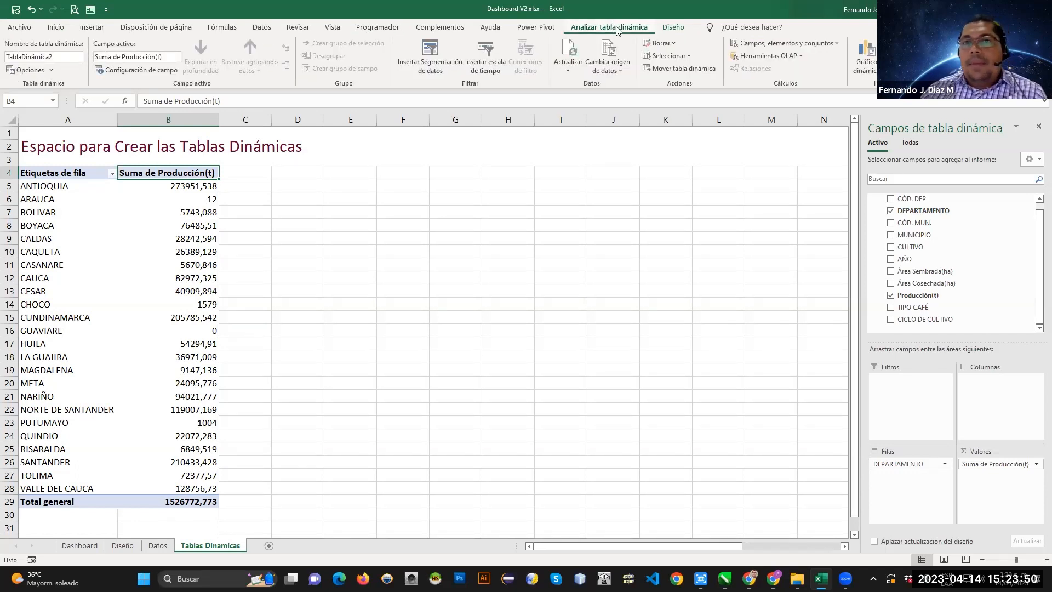
click(868, 57)
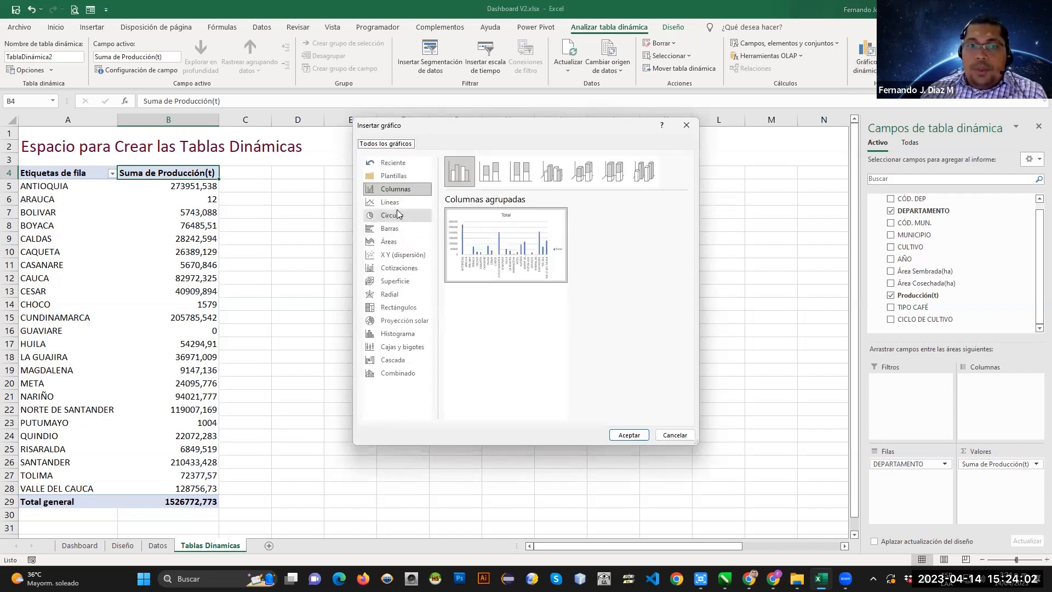
click(686, 125)
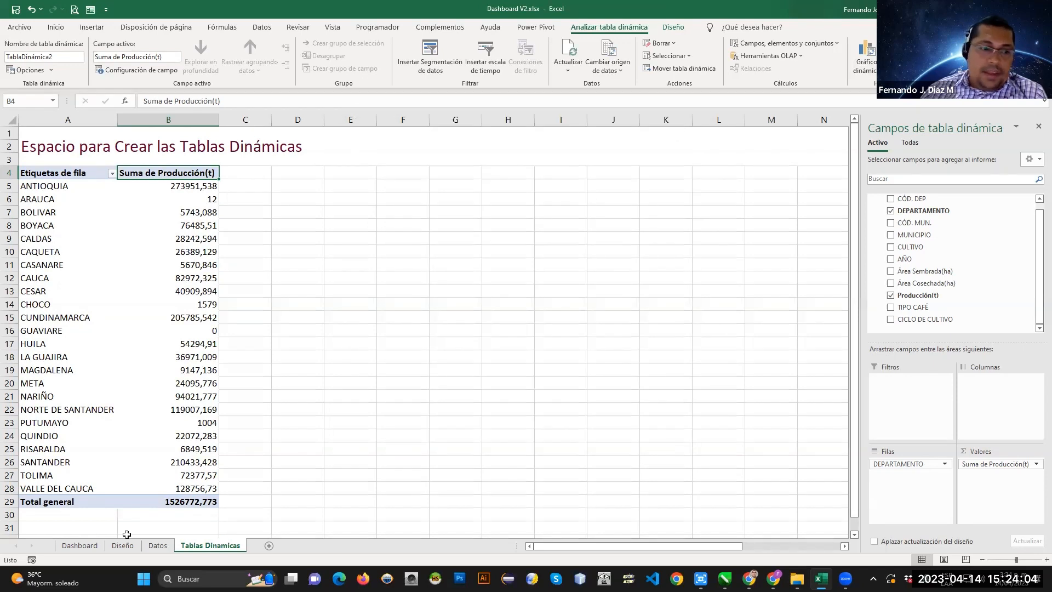
Remove the (t) unit from the departments chart heading on the Dashboard sheet so it reads Producción por Departamentos.
click(80, 545)
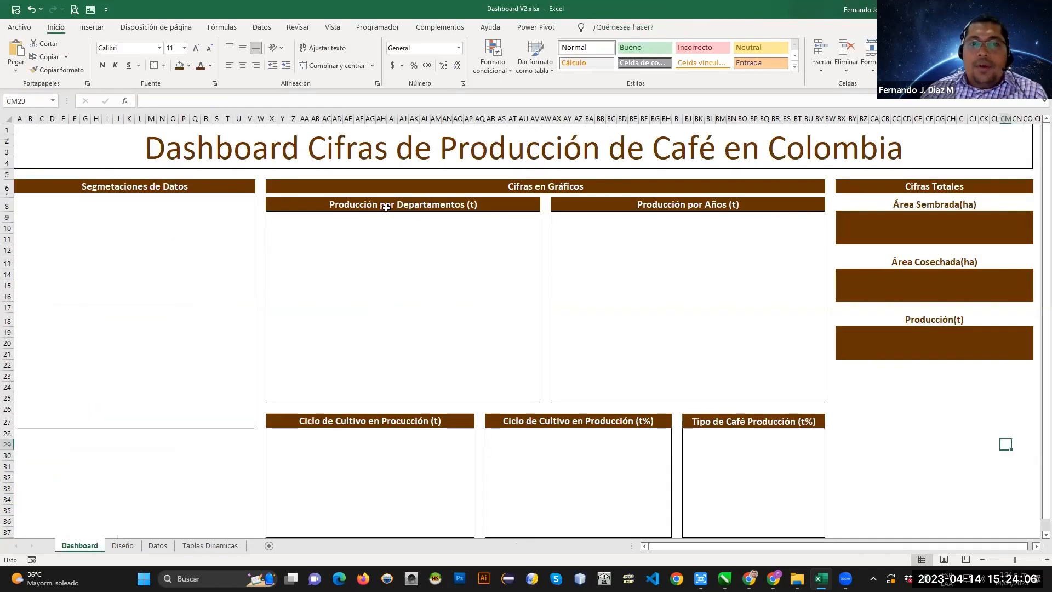
double_click(466, 205)
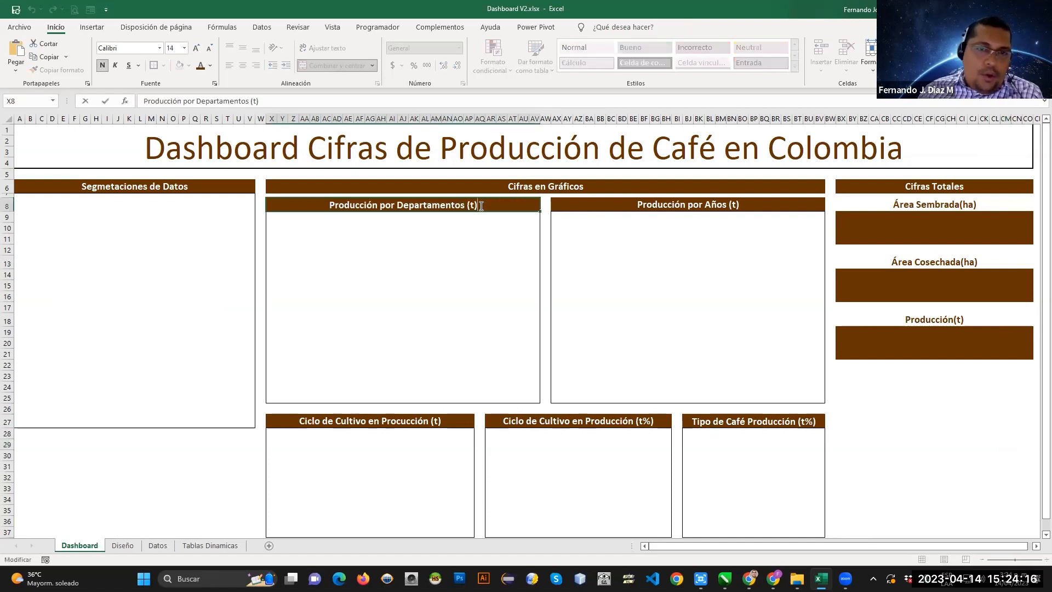
key(BackSpace)
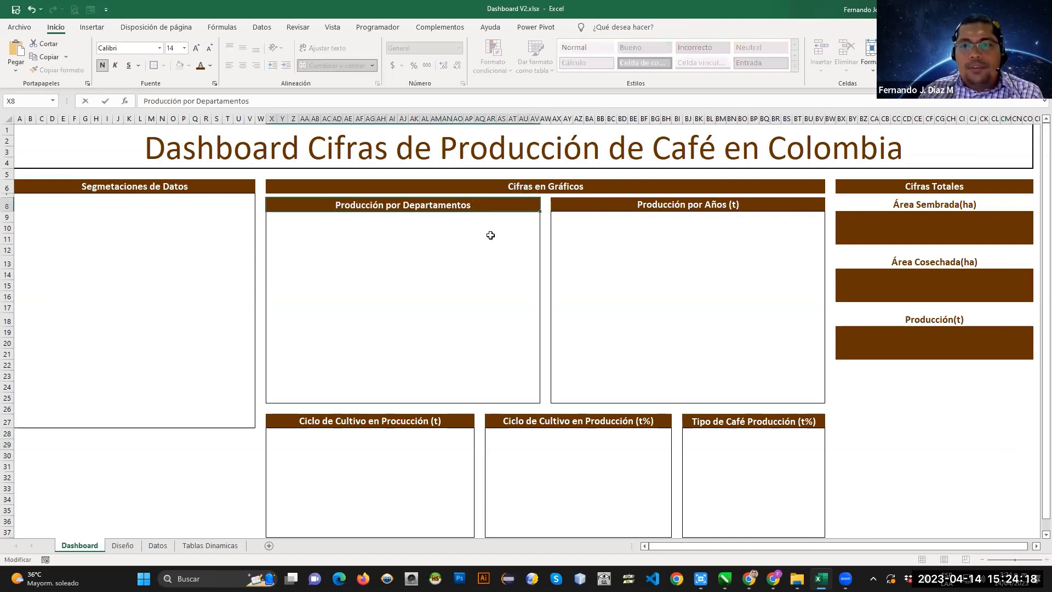
click(406, 278)
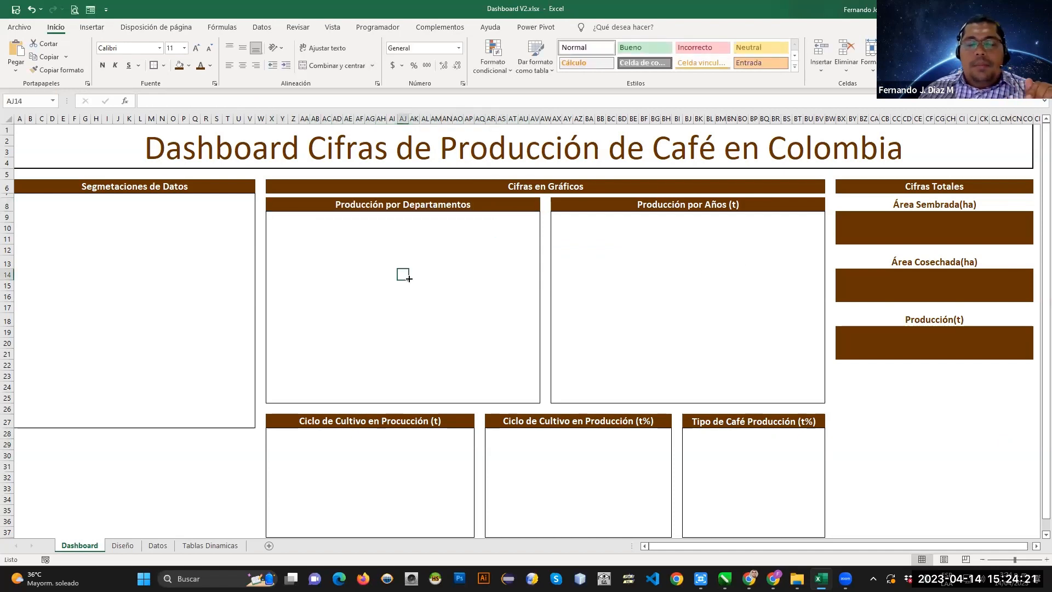
Add Área Sembrada(ha) and Área Cosechada(ha) as summed values to the departments PivotTable, and place Producción(t) last among the values.
click(203, 546)
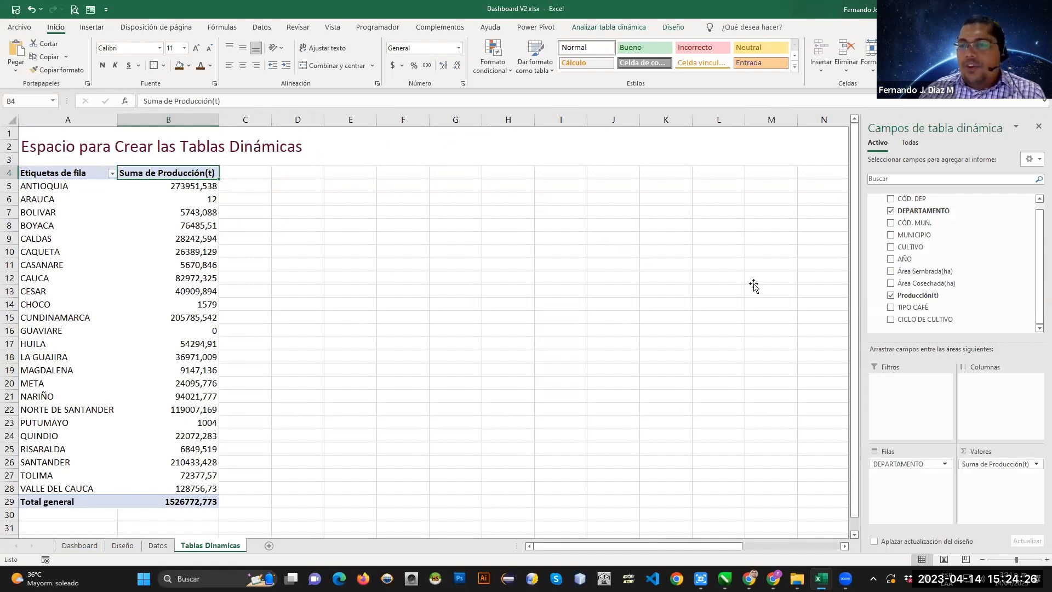
click(891, 270)
click(891, 284)
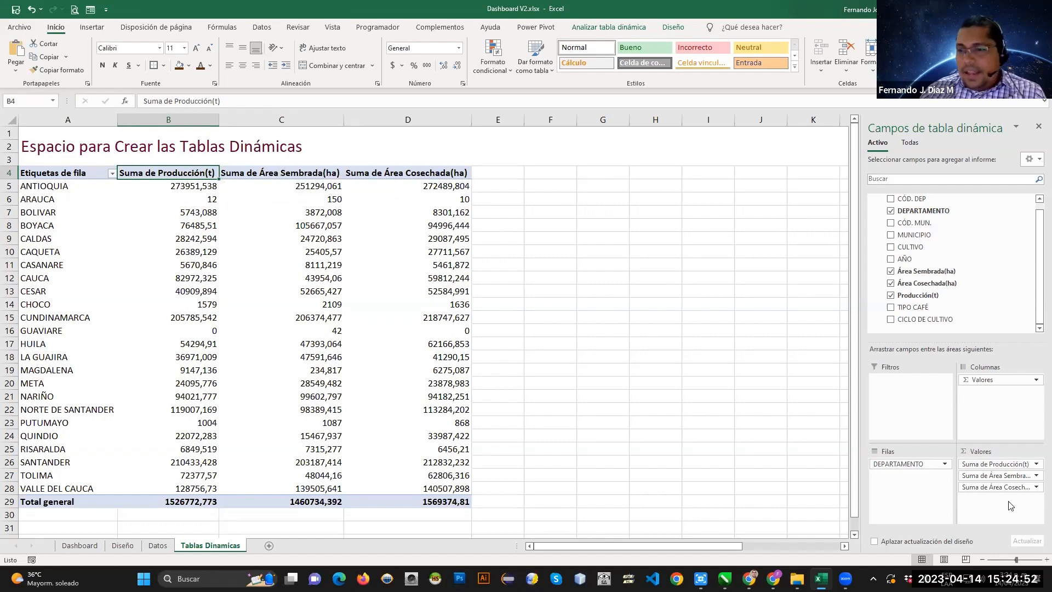
drag(1002, 464, 1006, 496)
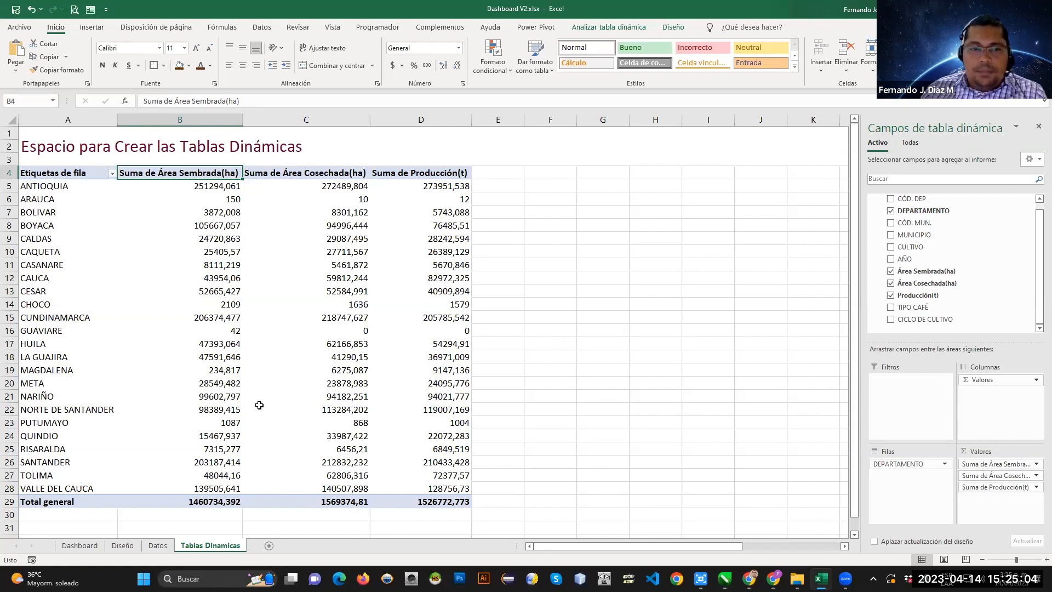
click(226, 424)
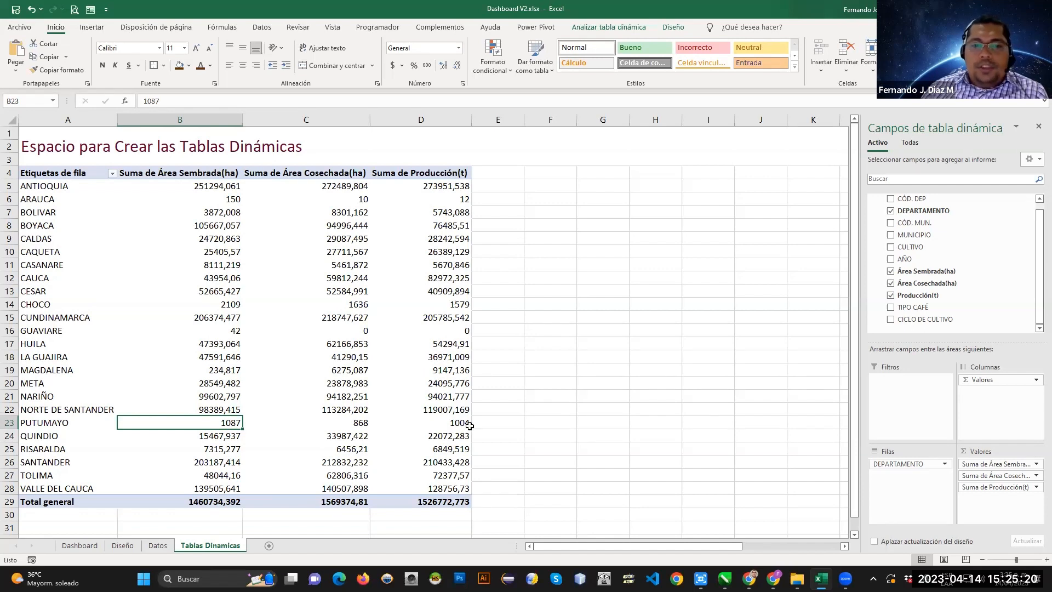
key(Right)
key(Right)
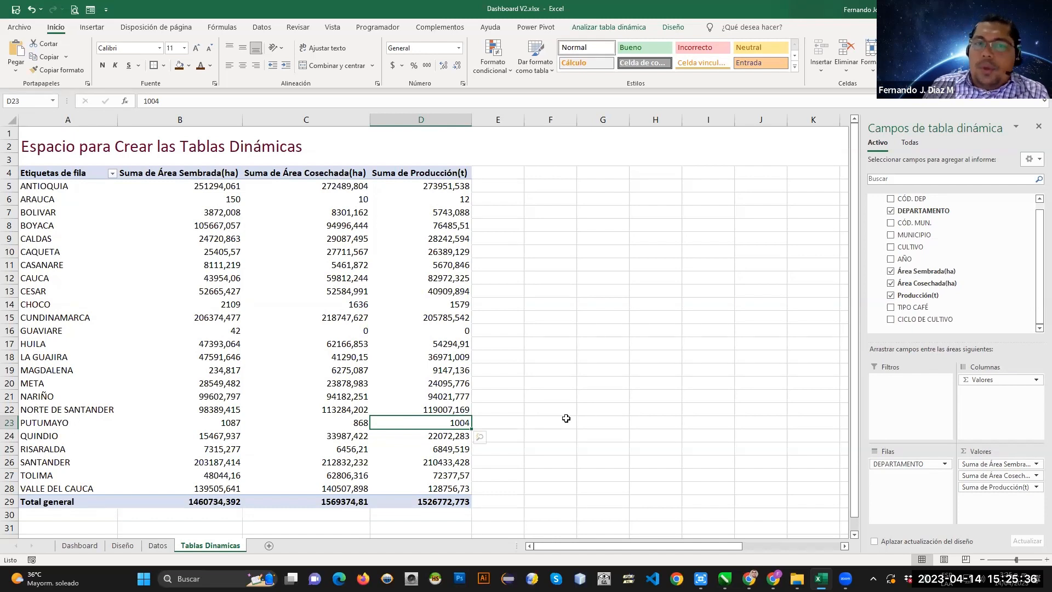
click(580, 355)
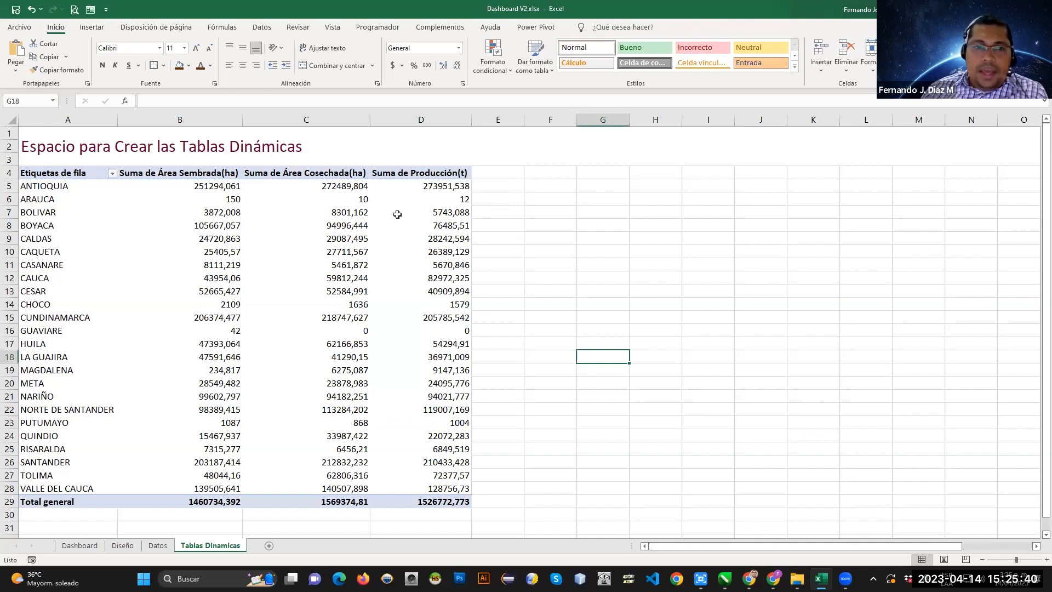
Remove the "Suma de" prefix from the PivotTable's Área Sembrada(ha), Área Cosechada(ha) and Producción(t) column headers.
click(167, 173)
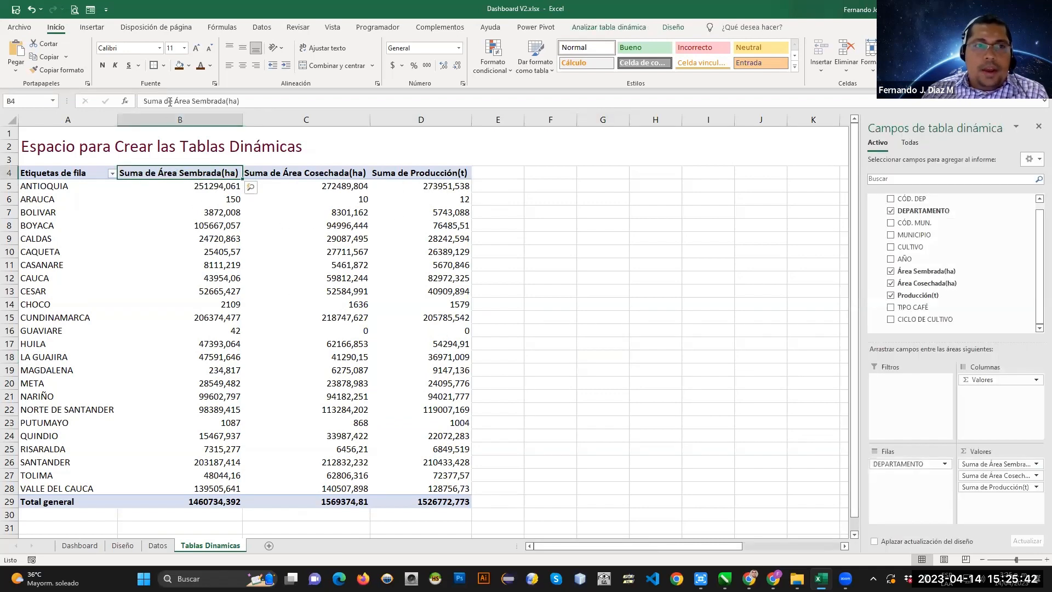
drag(174, 101, 143, 101)
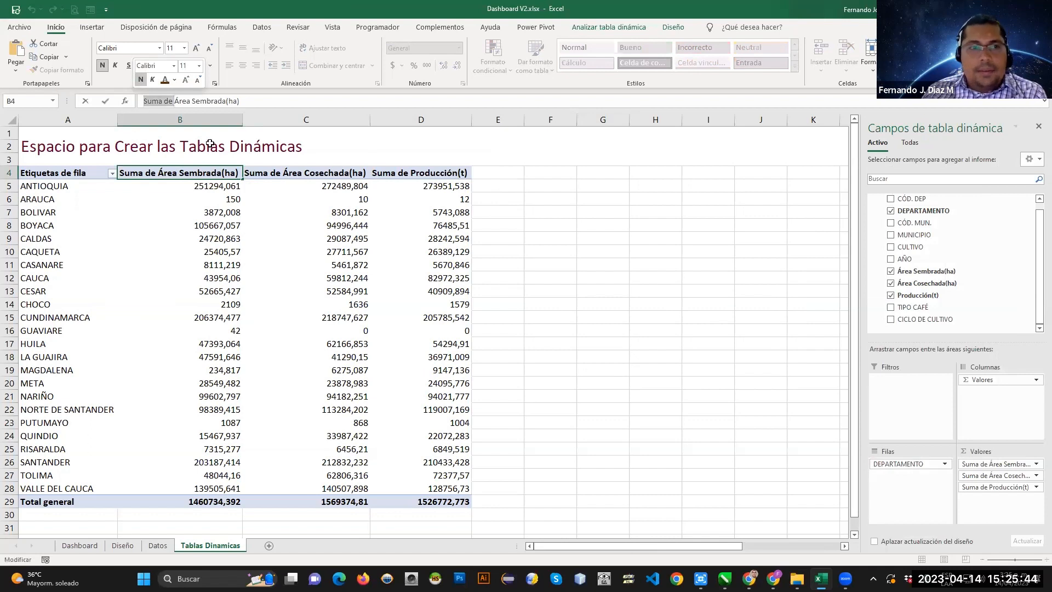
key(Delete)
click(291, 174)
drag(176, 101, 143, 101)
key(Delete)
click(403, 173)
key(Delete)
key(Return)
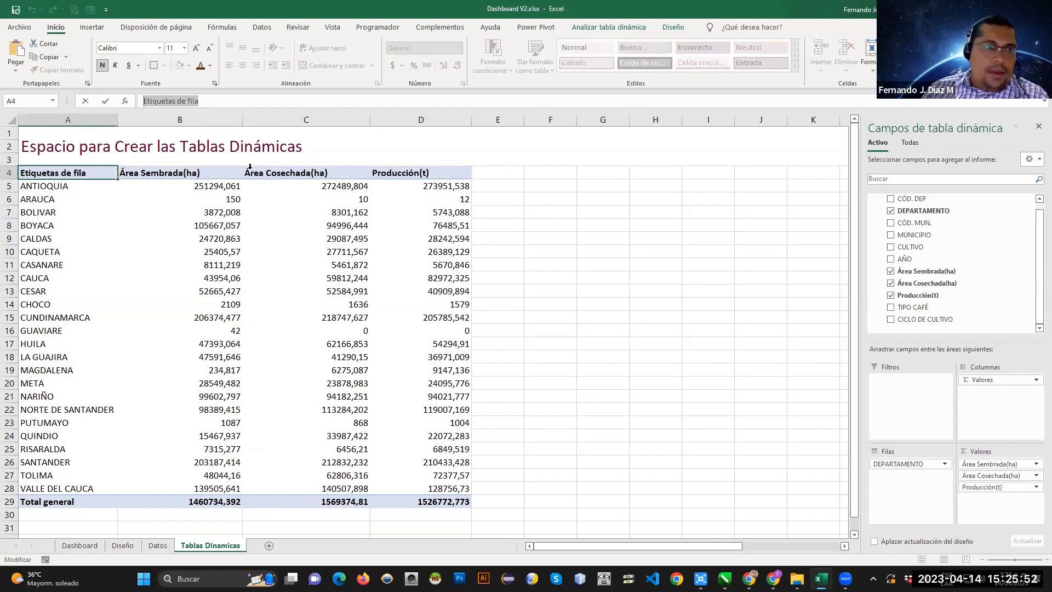
Rename the PivotTable's row labels header in A4 as Departamentos.
text(D)
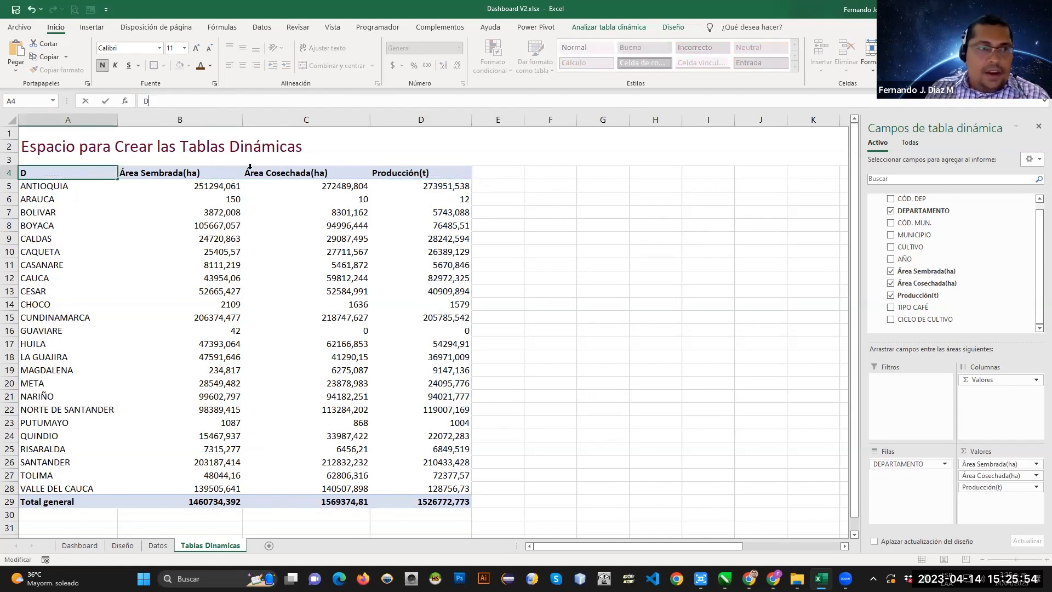
text(epatar)
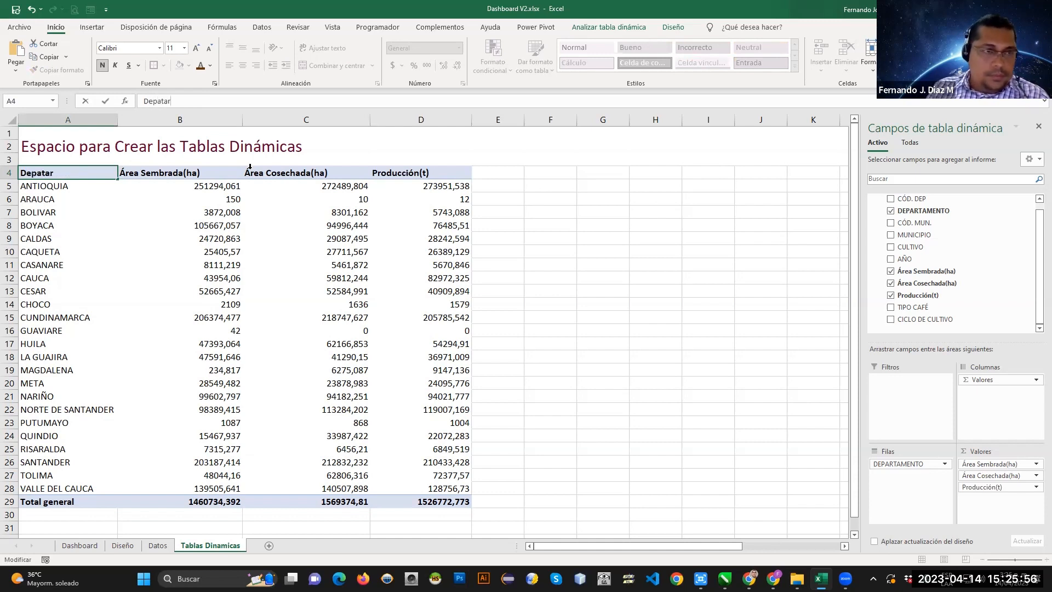
key(BackSpace)
key(BackSpace)
key(BackSpace)
text(rtamentos)
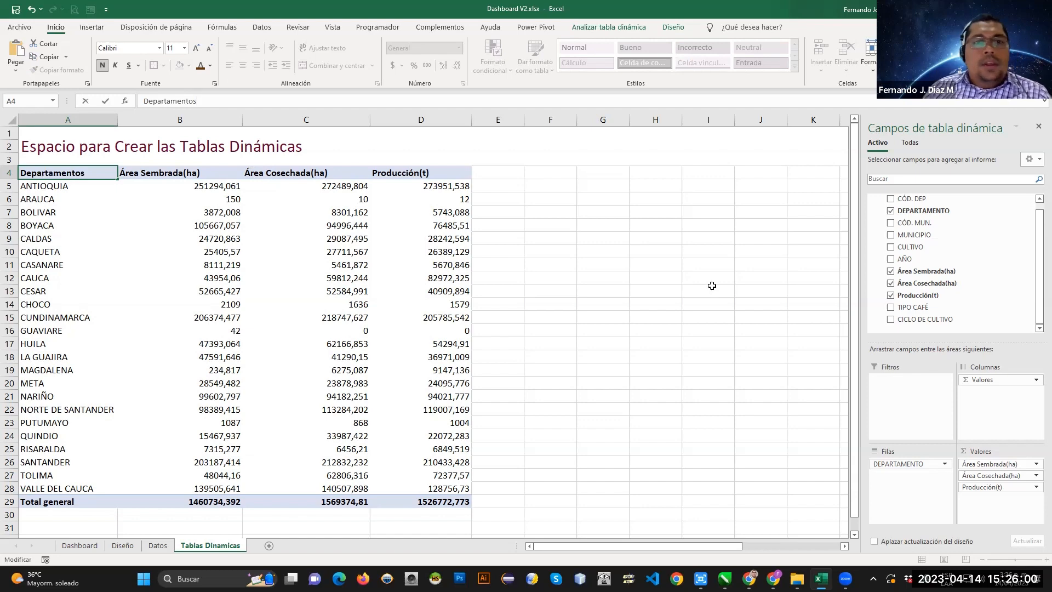
click(657, 287)
click(199, 174)
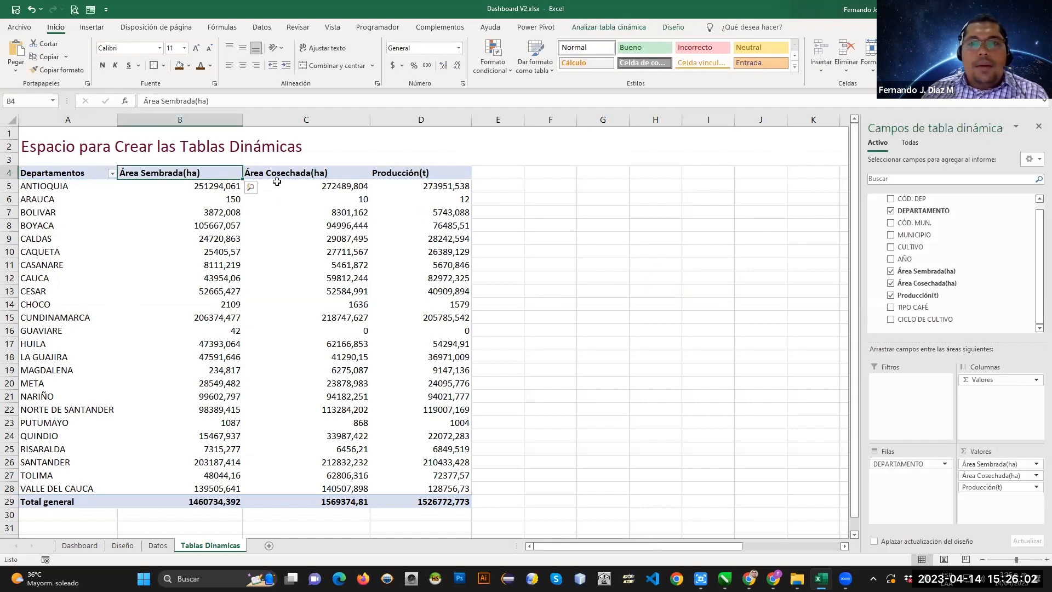
Insert a clustered column PivotChart from the Departamentos pivot table, then move it beside the table and enlarge it.
click(611, 27)
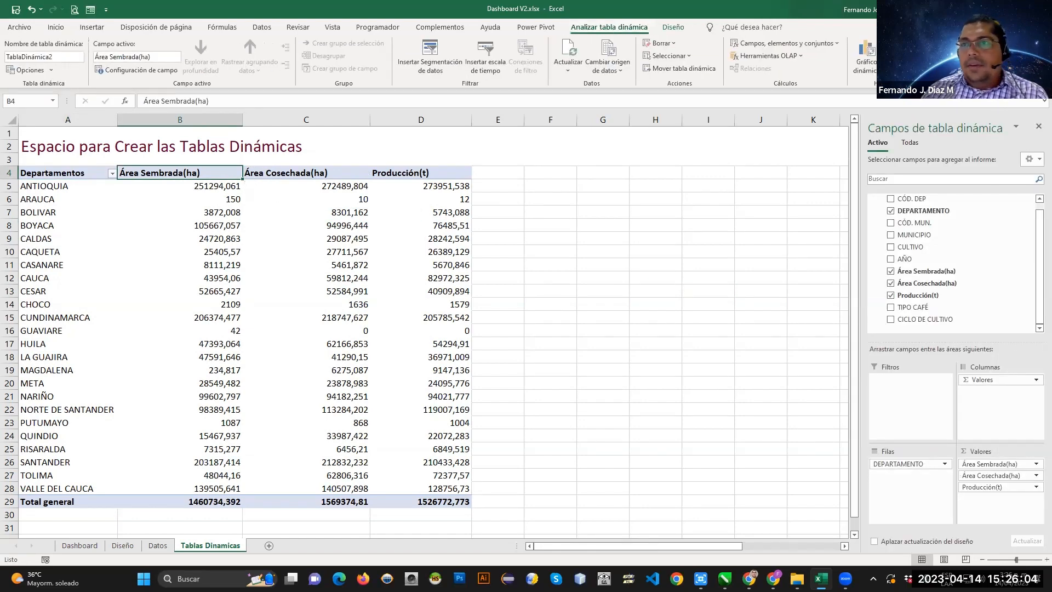
click(868, 54)
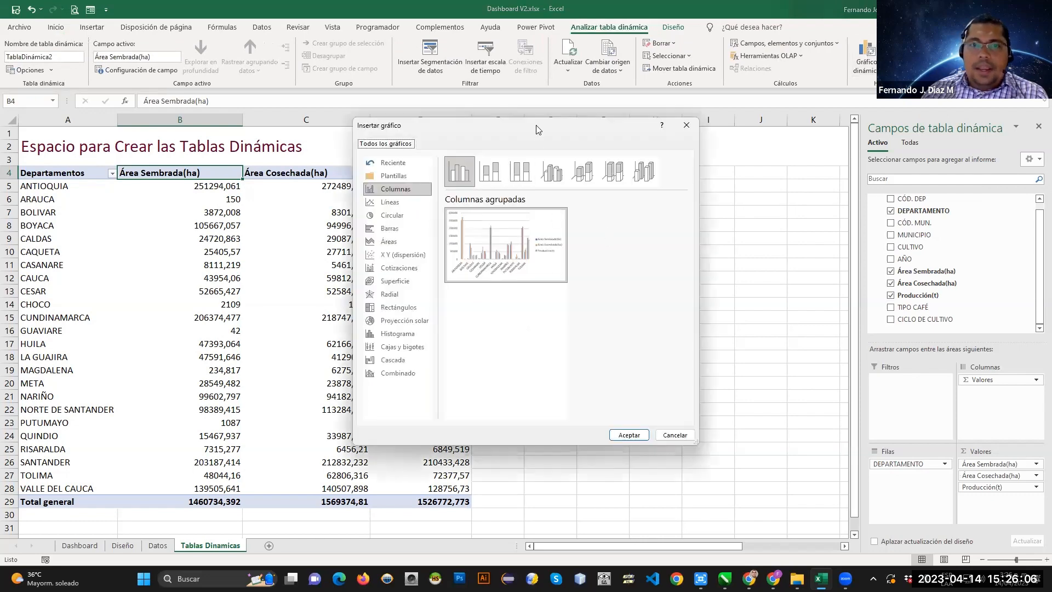
mouse_move(650, 295)
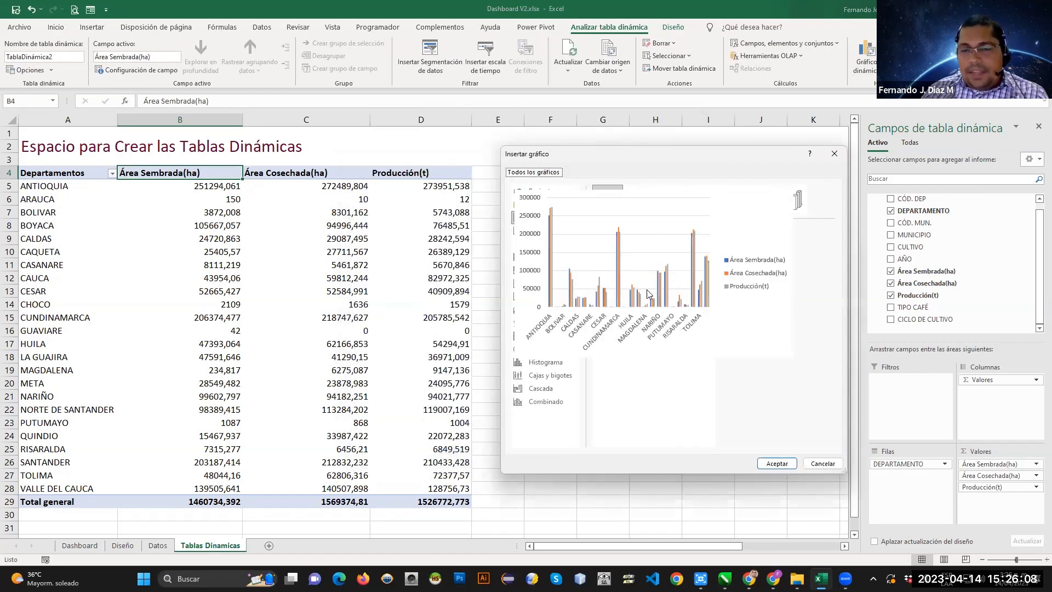
click(777, 463)
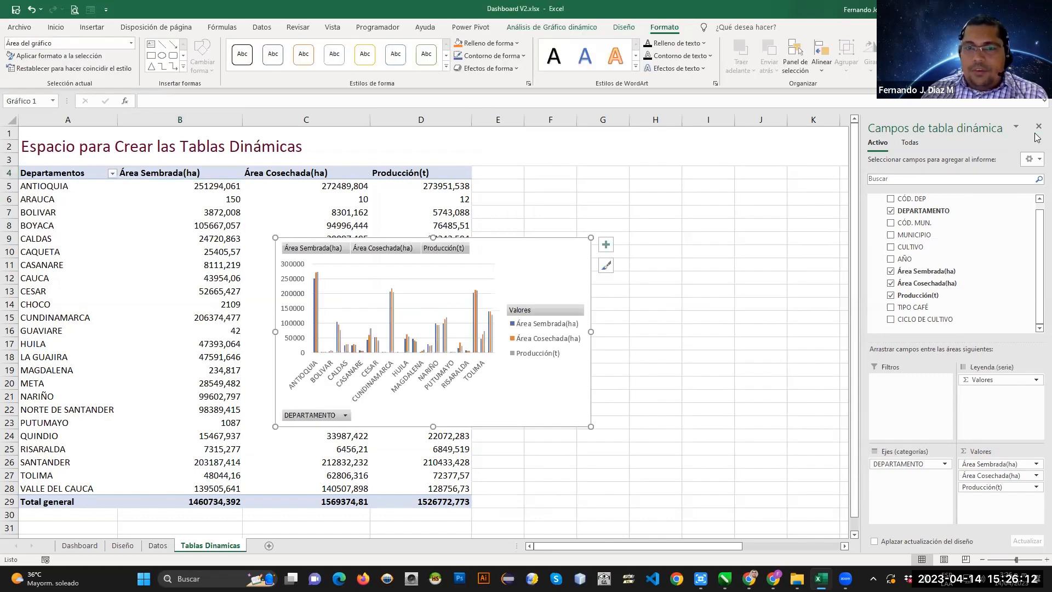
mouse_move(523, 251)
mouse_down()
mouse_move(676, 242)
mouse_move(722, 176)
mouse_up()
drag(803, 356, 930, 438)
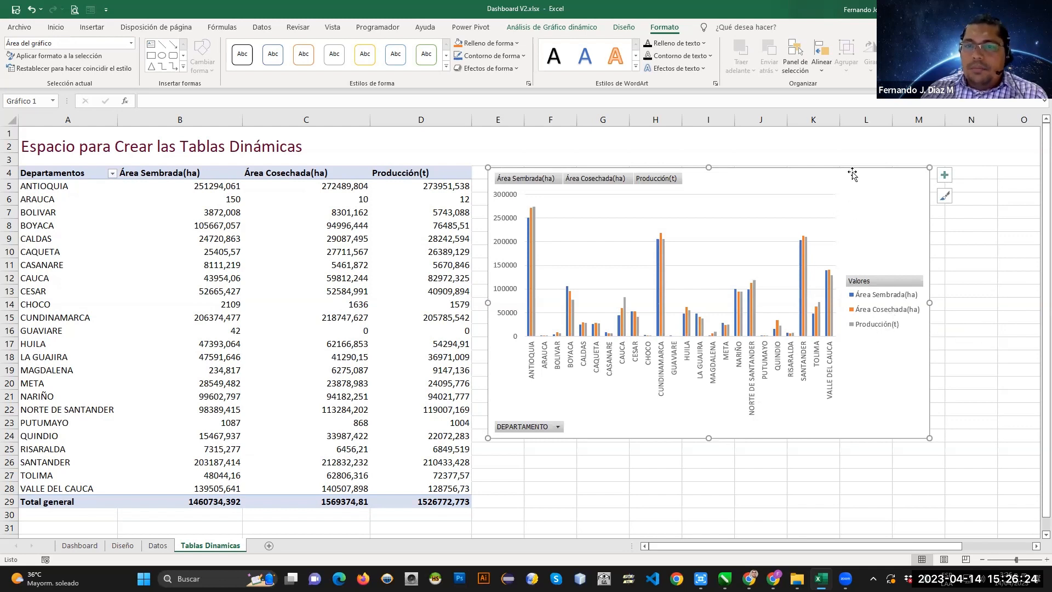
Copy the departments column chart and paste it onto the Dashboard sheet.
click(965, 267)
click(873, 213)
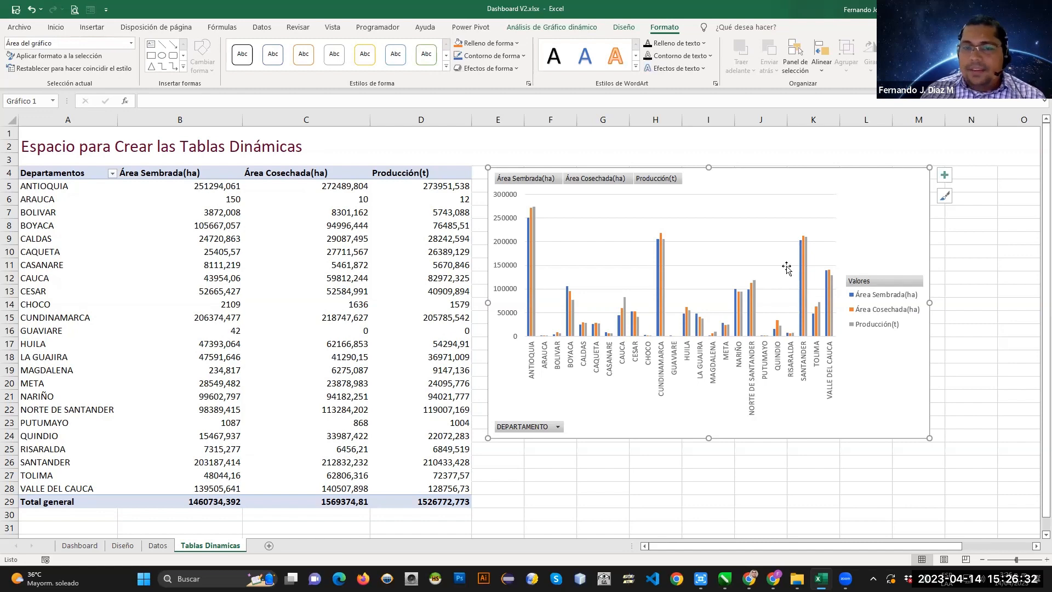
click(79, 546)
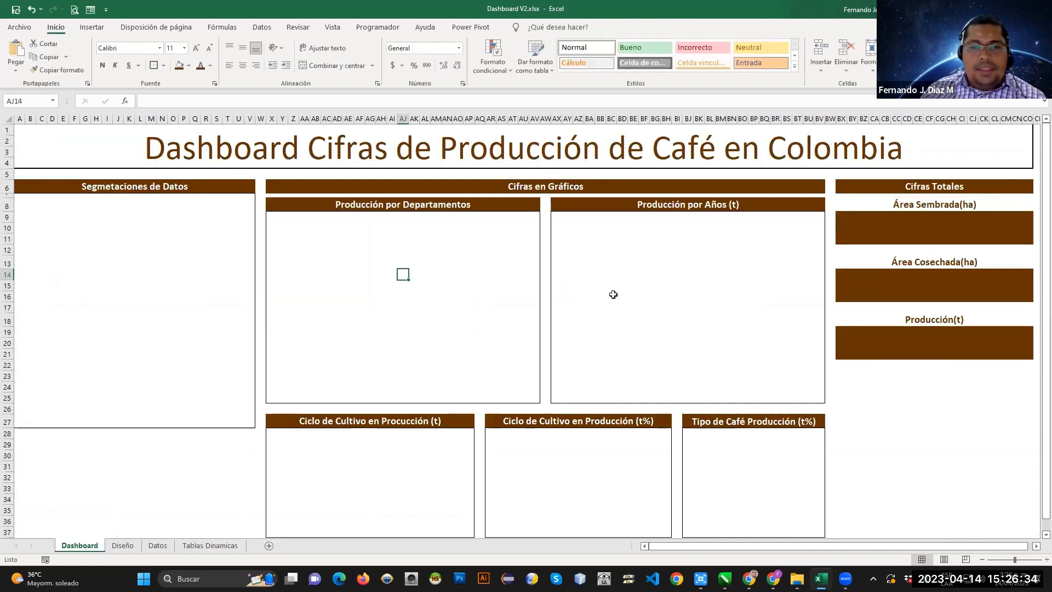
key(ctrl+v)
Move and resize the pasted column chart to fill the "Producción por Departamentos" frame.
drag(635, 288, 515, 232)
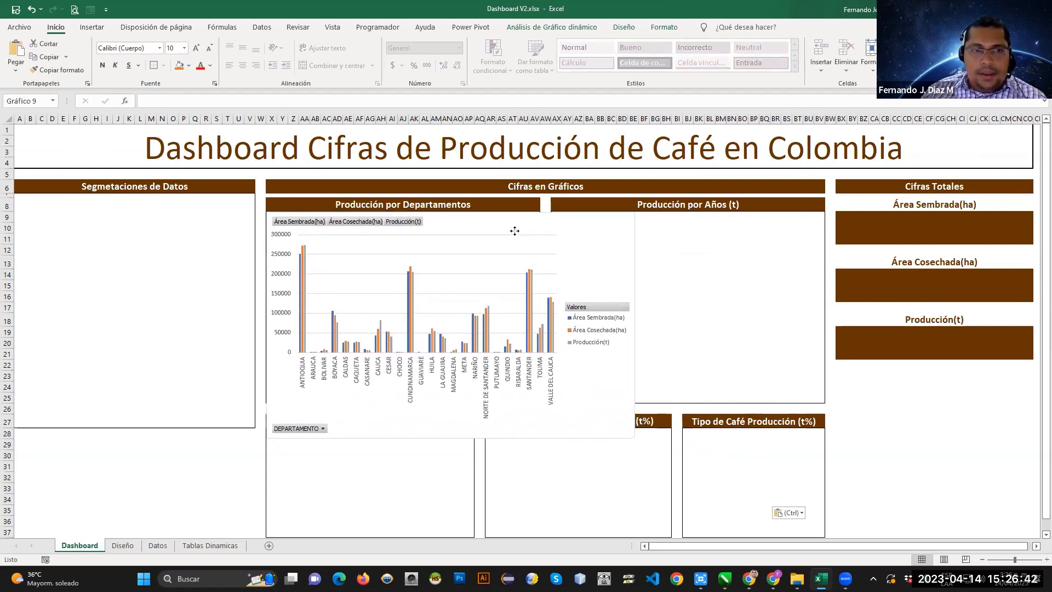
drag(514, 230, 514, 231)
drag(635, 437, 537, 367)
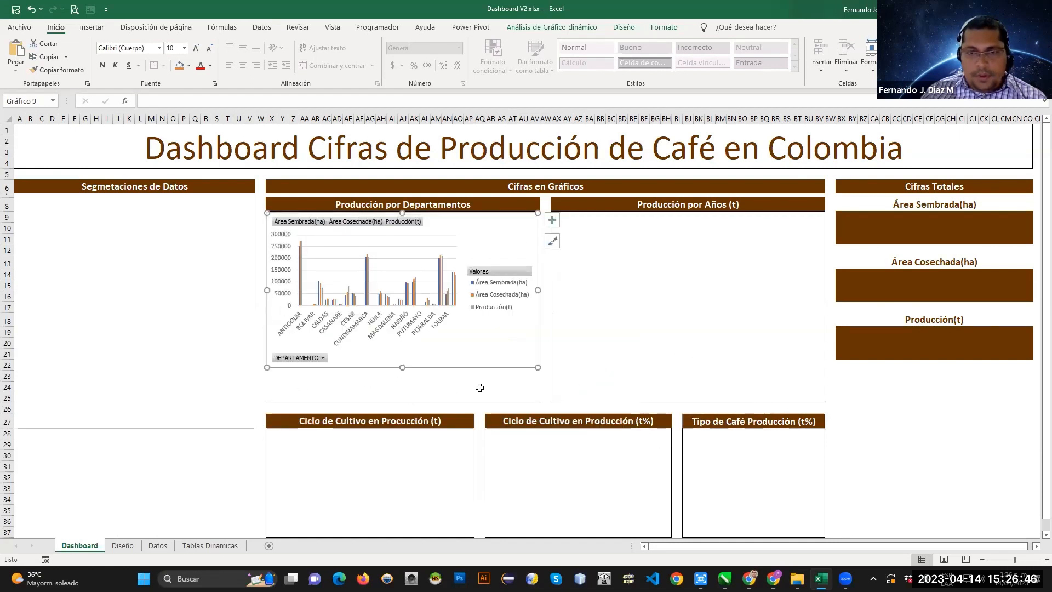
drag(403, 383, 402, 401)
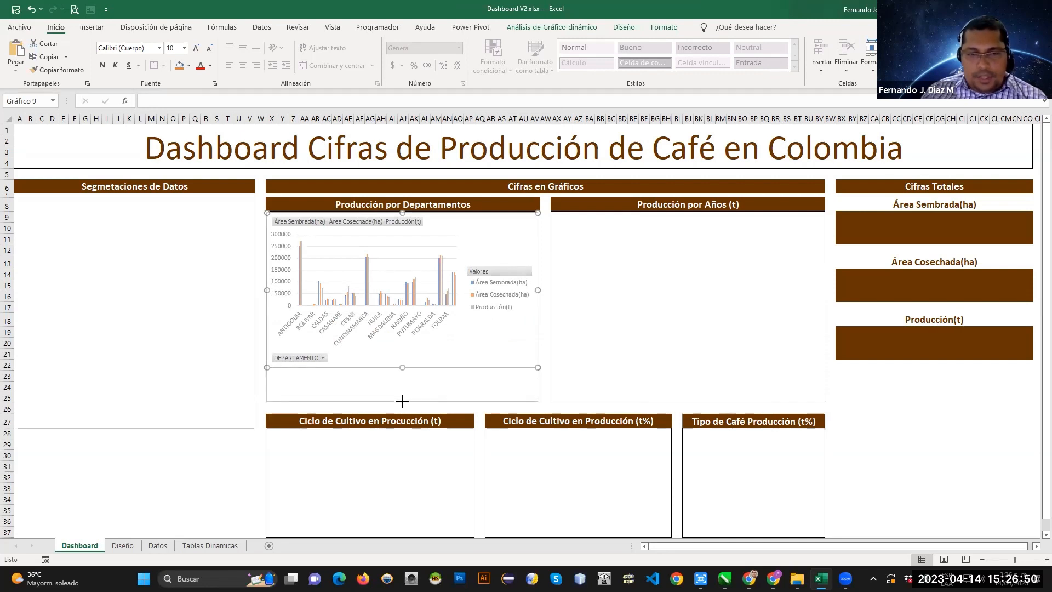
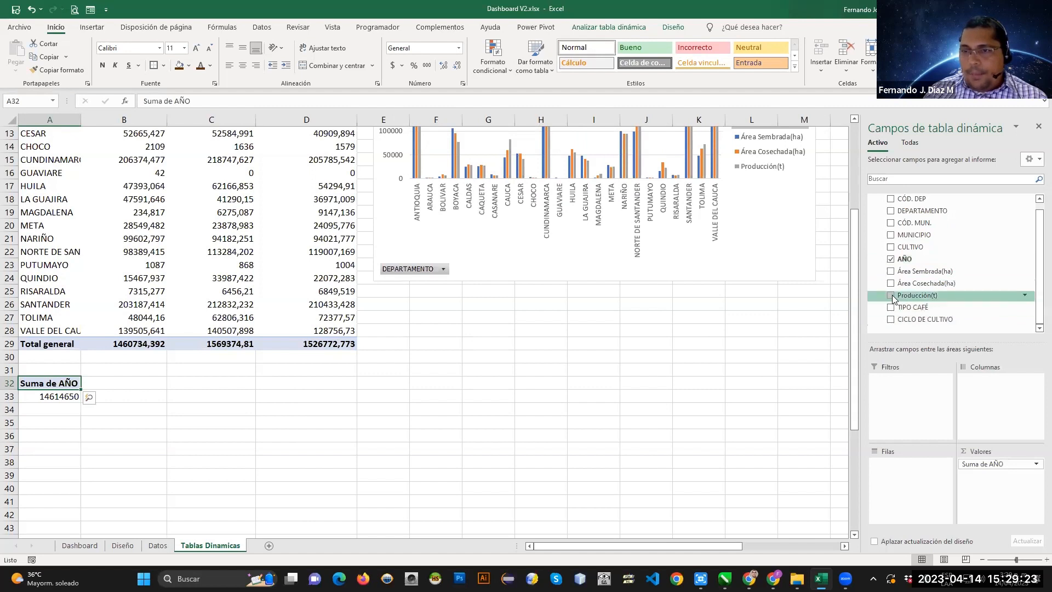
Add Producción(t) to the values of the second pivot table, move AÑO to its rows and review both columns.
click(891, 295)
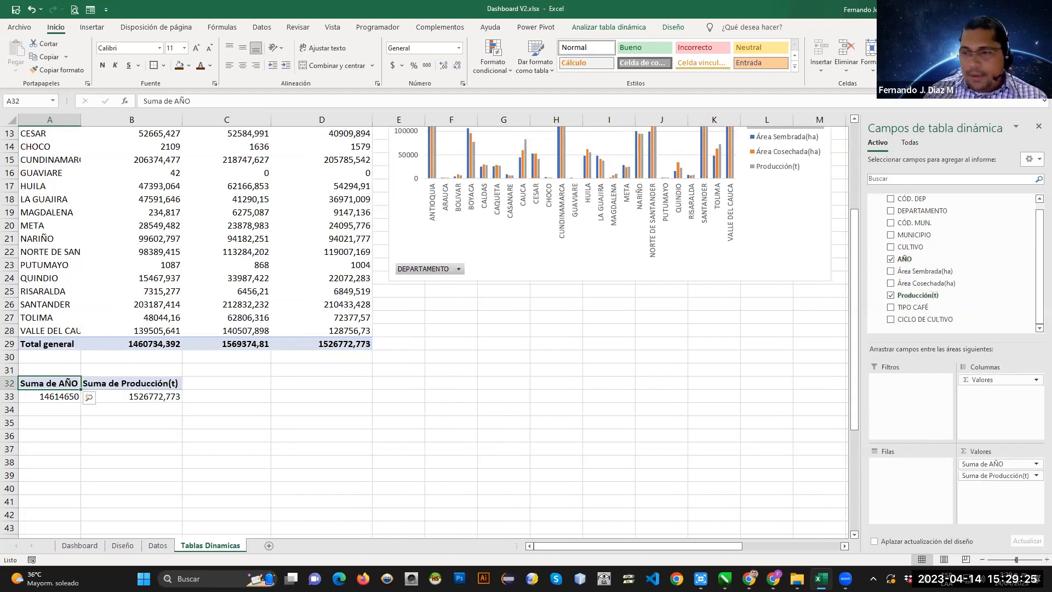
drag(997, 464, 907, 471)
scroll(240, 428, down, 2)
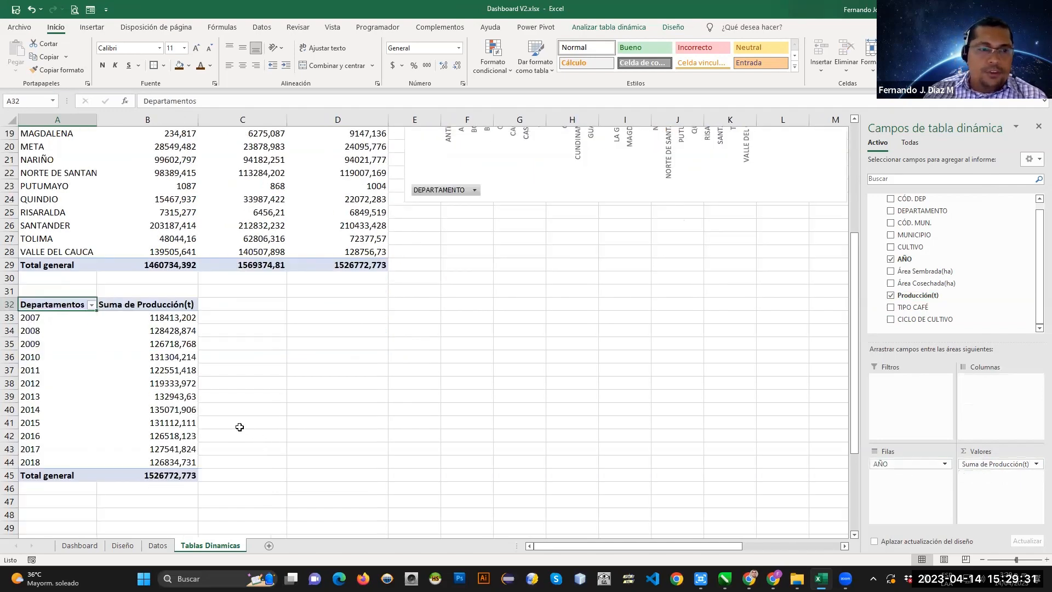
drag(45, 318, 60, 462)
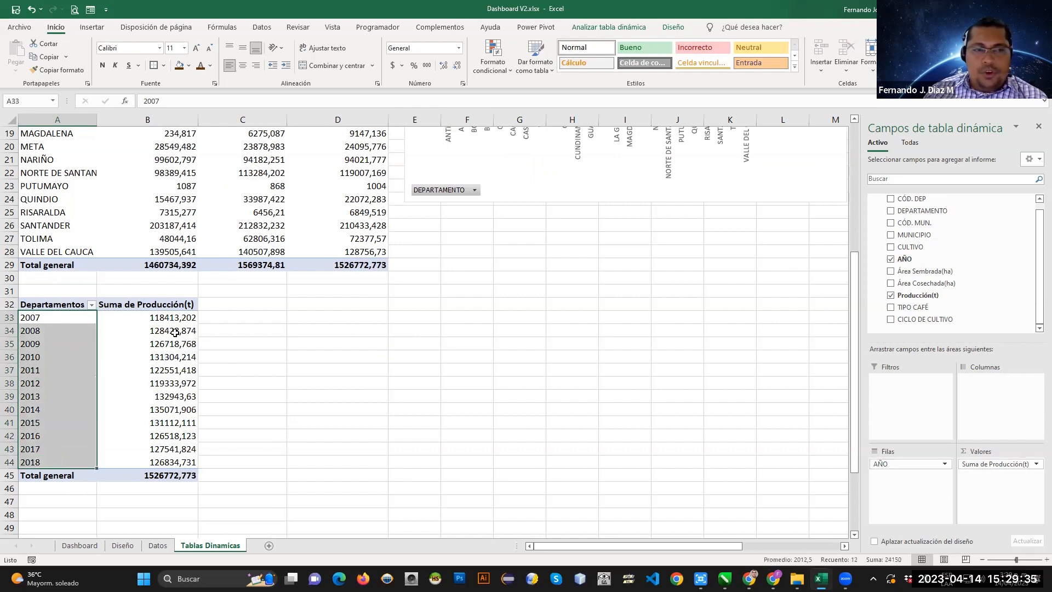
drag(175, 318, 192, 457)
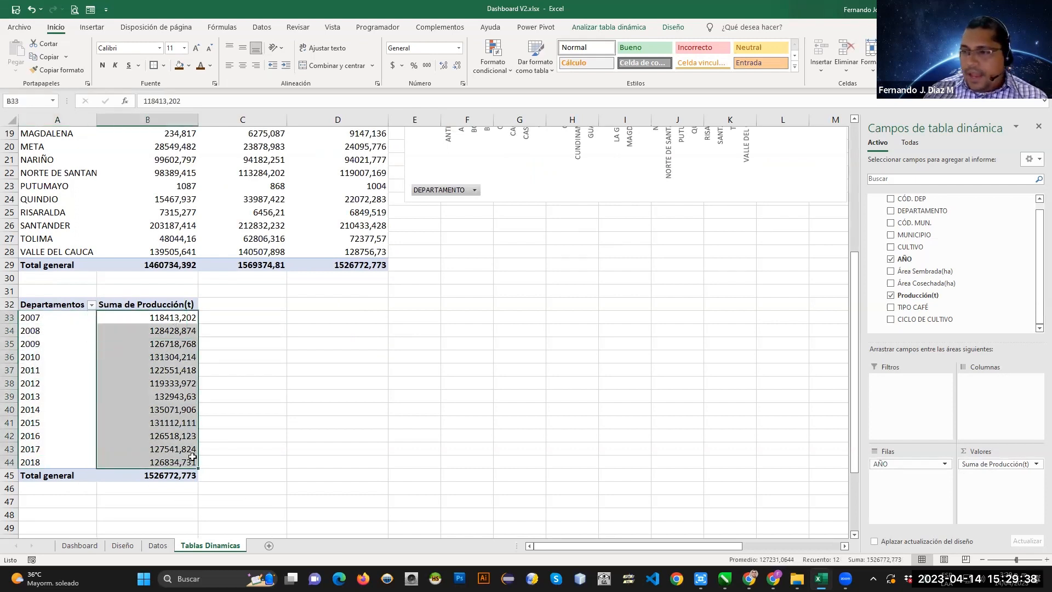
Rename the yearly pivot table's headers to "Años" and "Producción(t)".
click(56, 306)
double_click(169, 101)
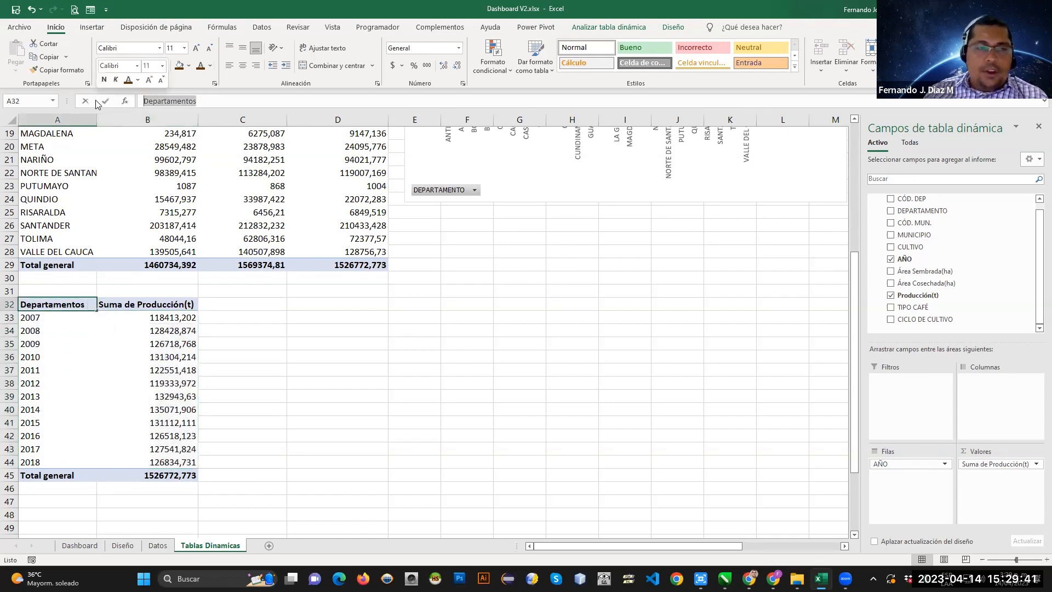
text(Años)
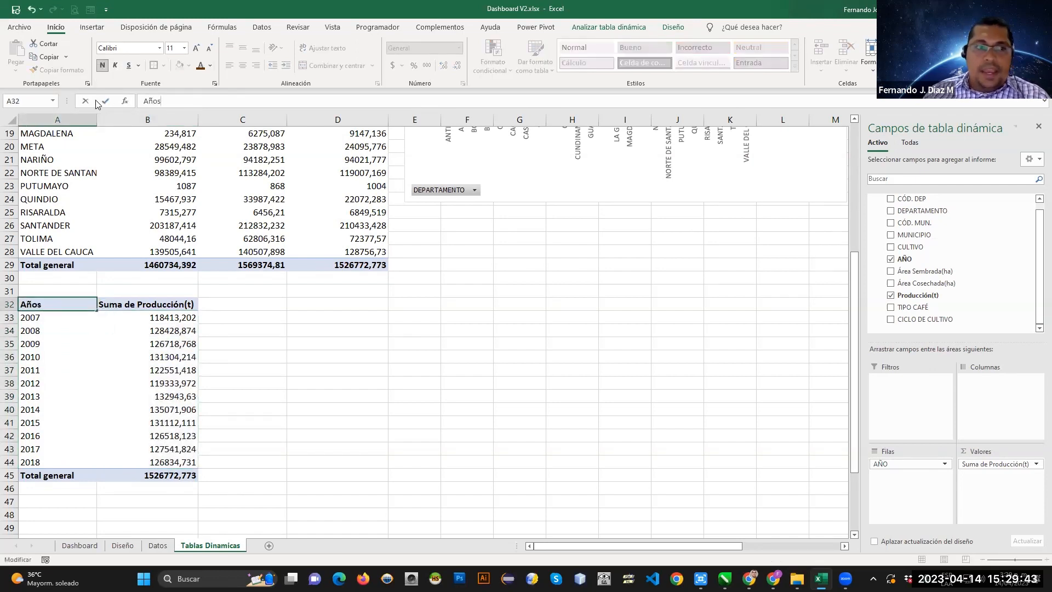
click(156, 302)
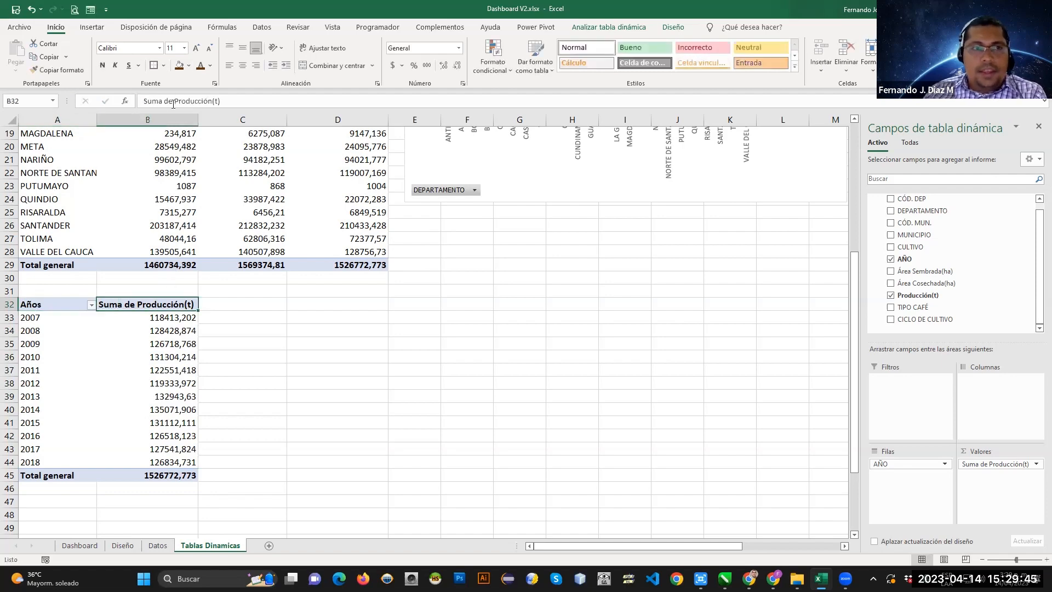
drag(173, 104, 143, 103)
key(BackSpace)
click(275, 316)
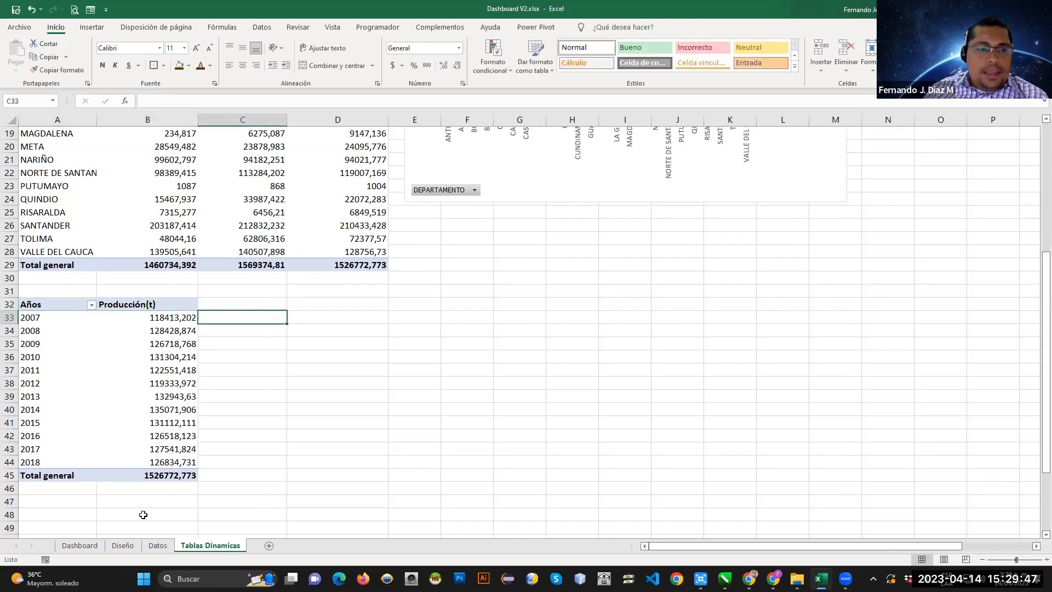
click(79, 546)
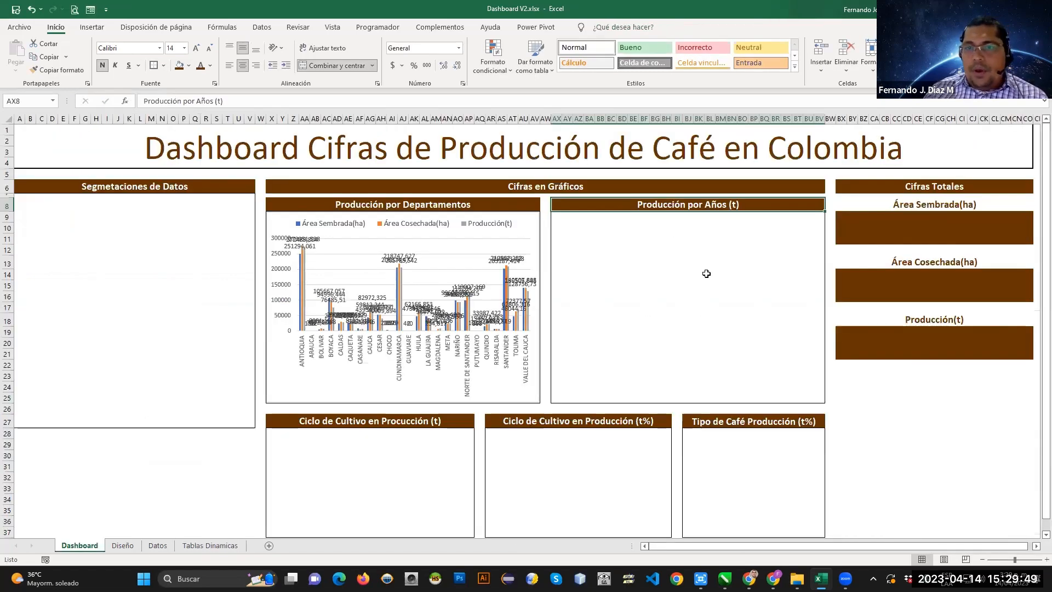
click(210, 545)
click(246, 380)
Insert a clustered bar PivotChart from the Años pivot table and place it in the empty cells beside that table.
click(173, 305)
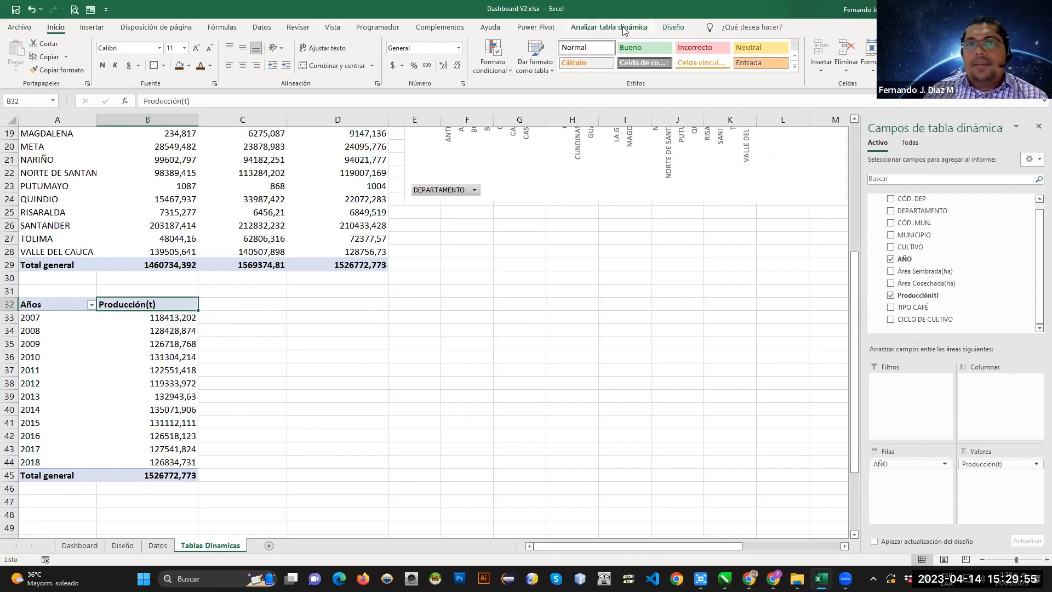
click(619, 30)
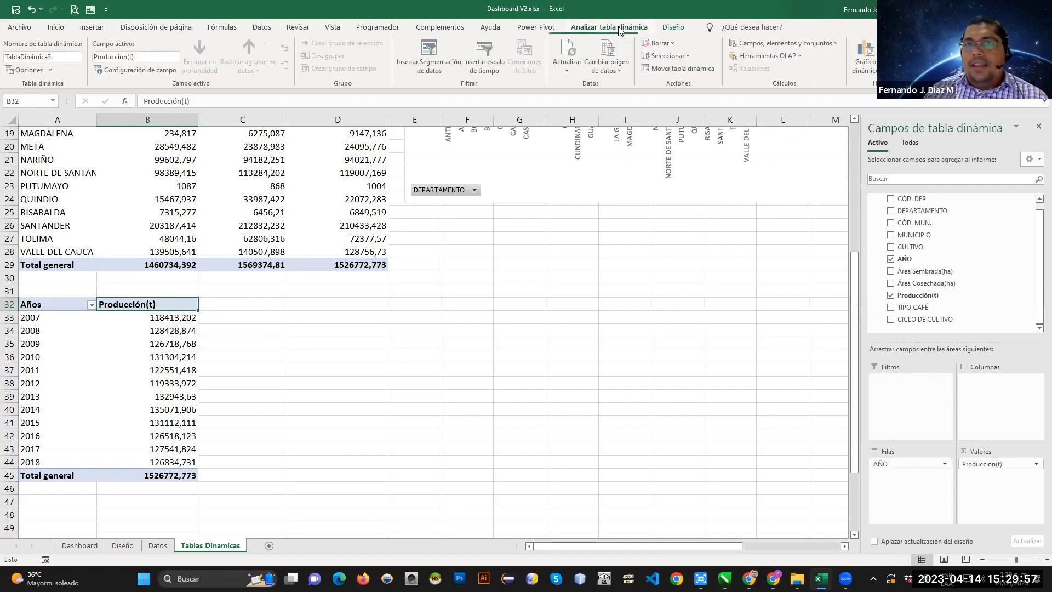
click(870, 61)
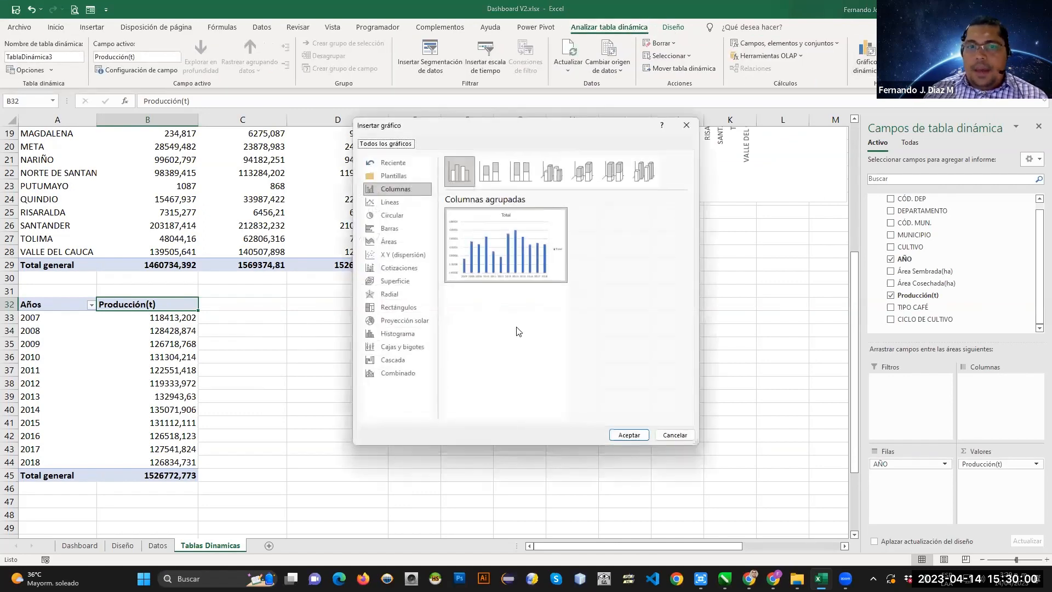
click(390, 228)
mouse_move(503, 261)
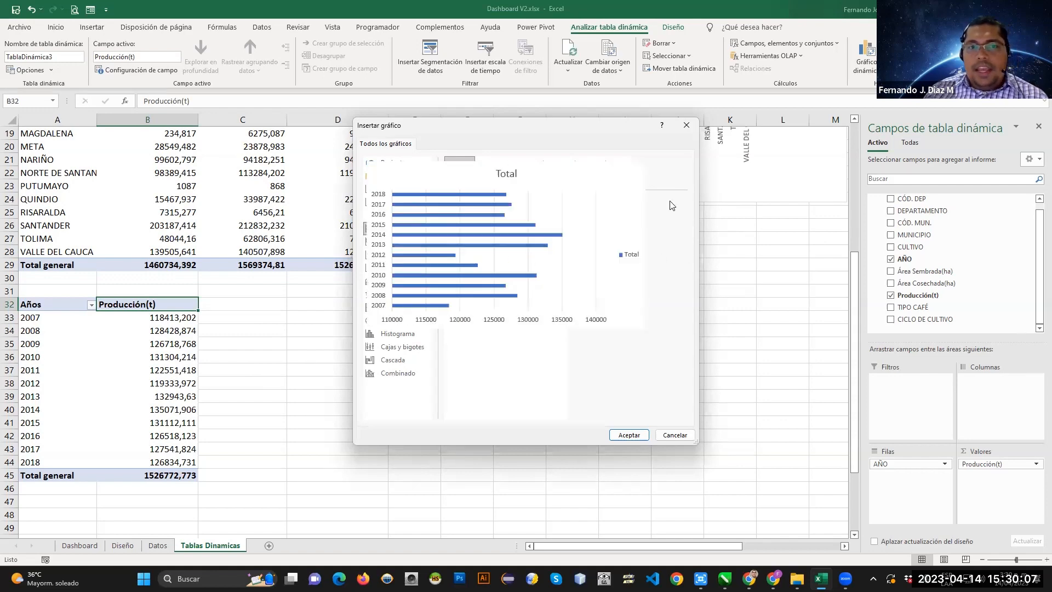
click(629, 434)
drag(472, 244, 590, 299)
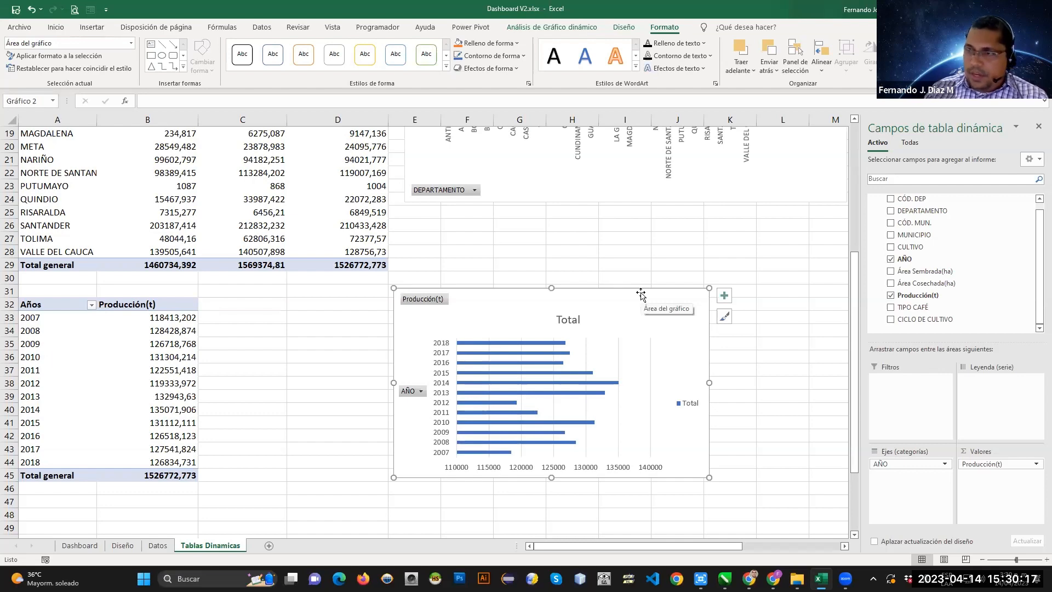
Copy the yearly production bar chart and paste it onto the Dashboard sheet.
click(640, 243)
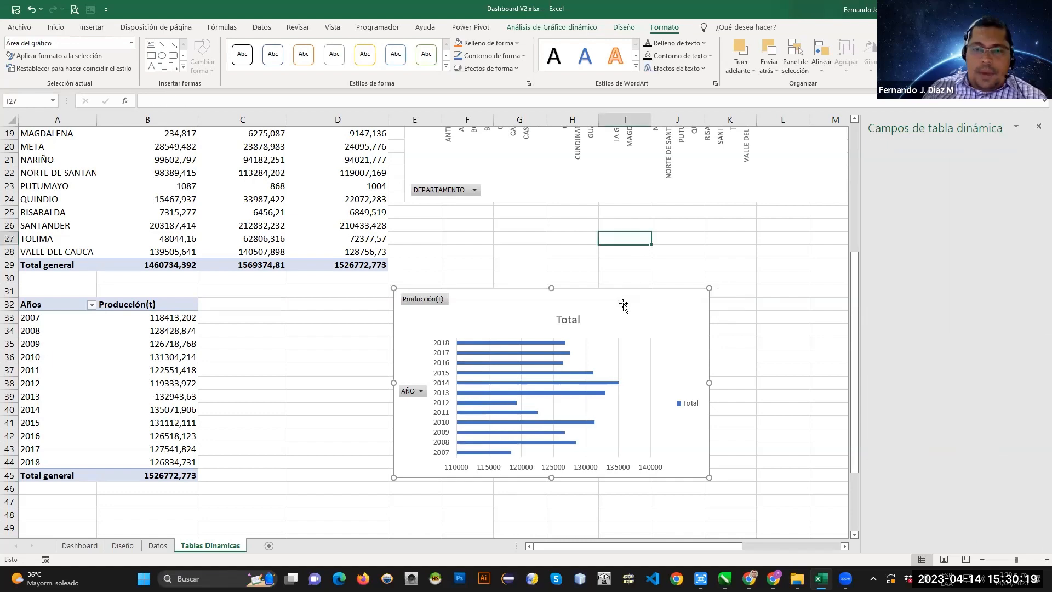
click(623, 305)
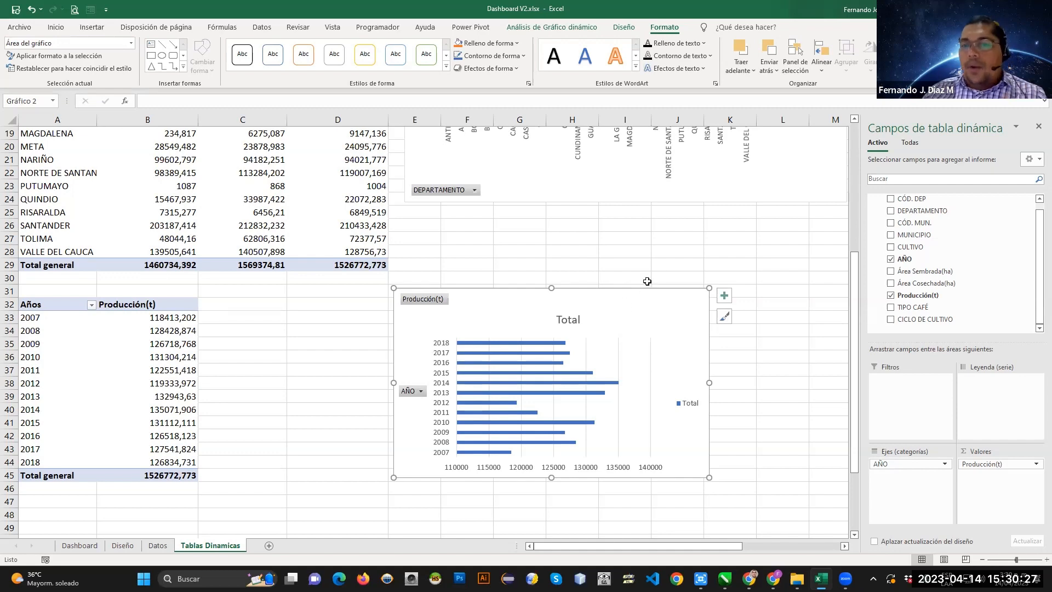
click(655, 254)
click(610, 308)
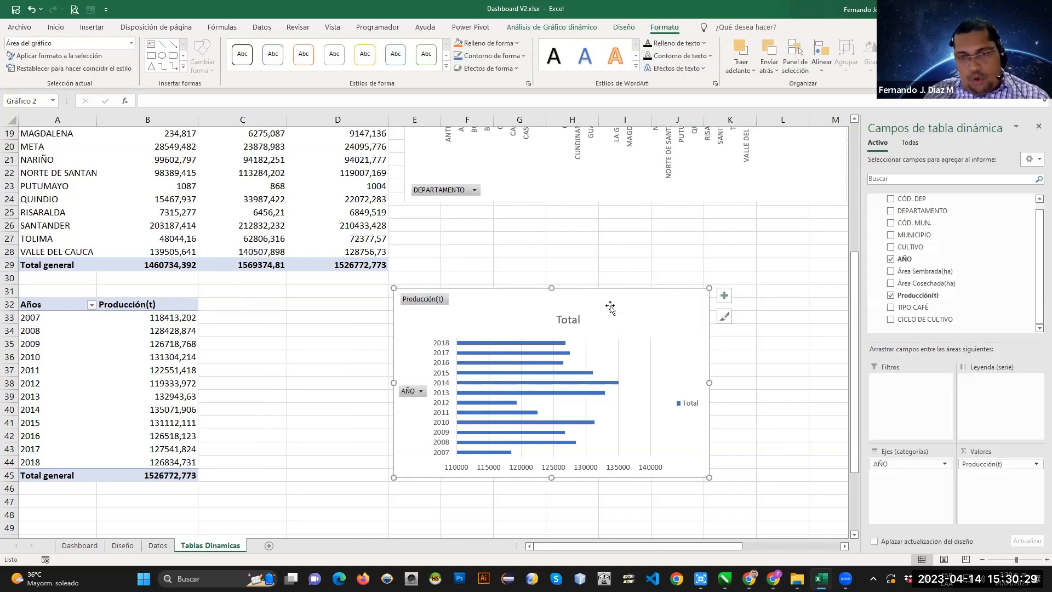
click(82, 545)
click(694, 270)
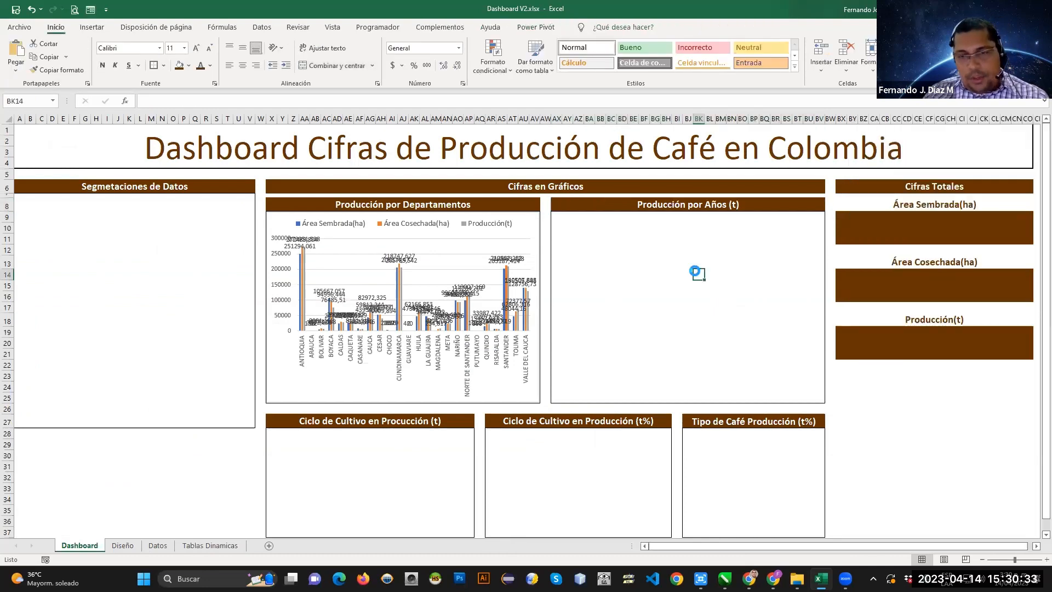
key(ctrl+v)
Fit the pasted bar chart into the "Producción por Años (t)" frame and hide all its field buttons.
drag(765, 286, 625, 233)
click(1037, 128)
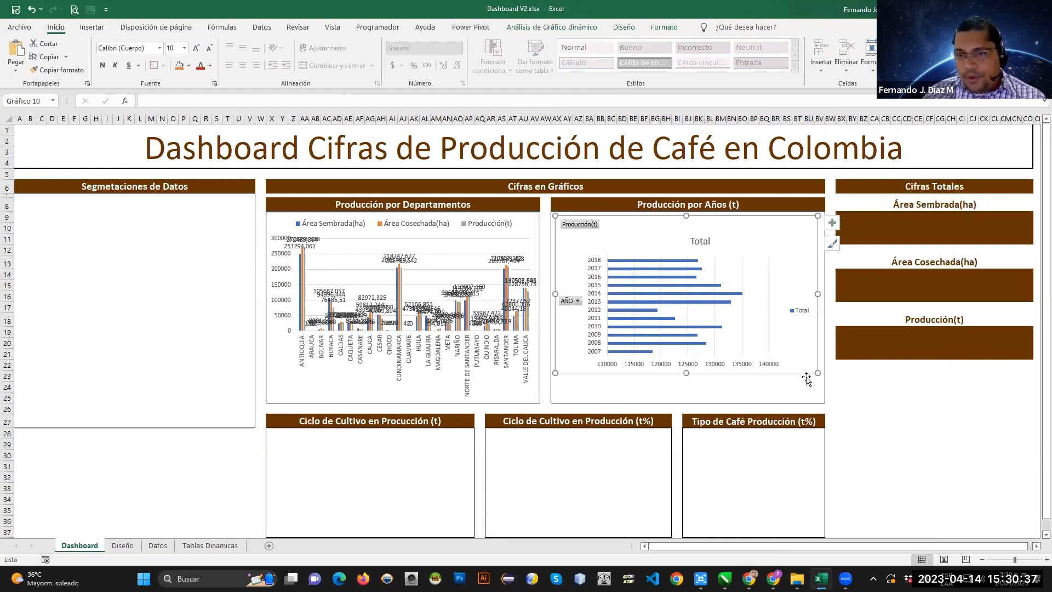
drag(642, 232, 640, 230)
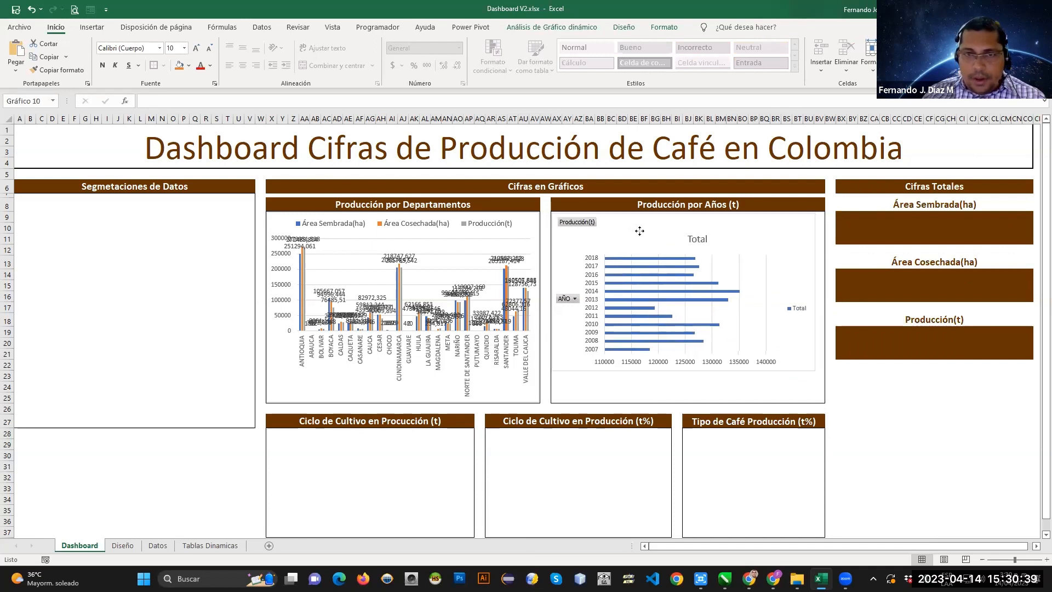
drag(816, 292, 822, 292)
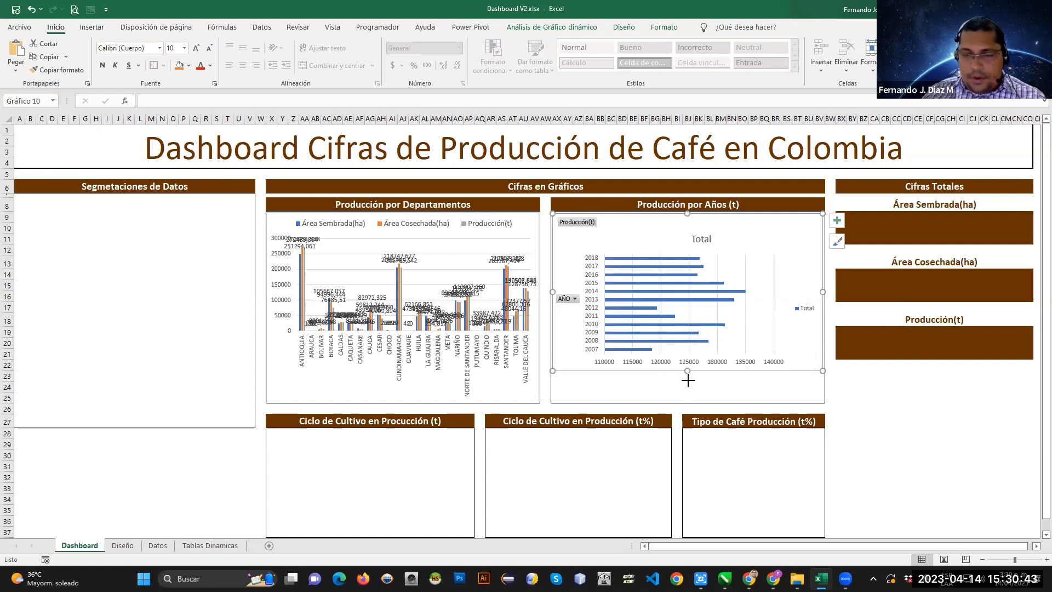
drag(687, 379, 687, 401)
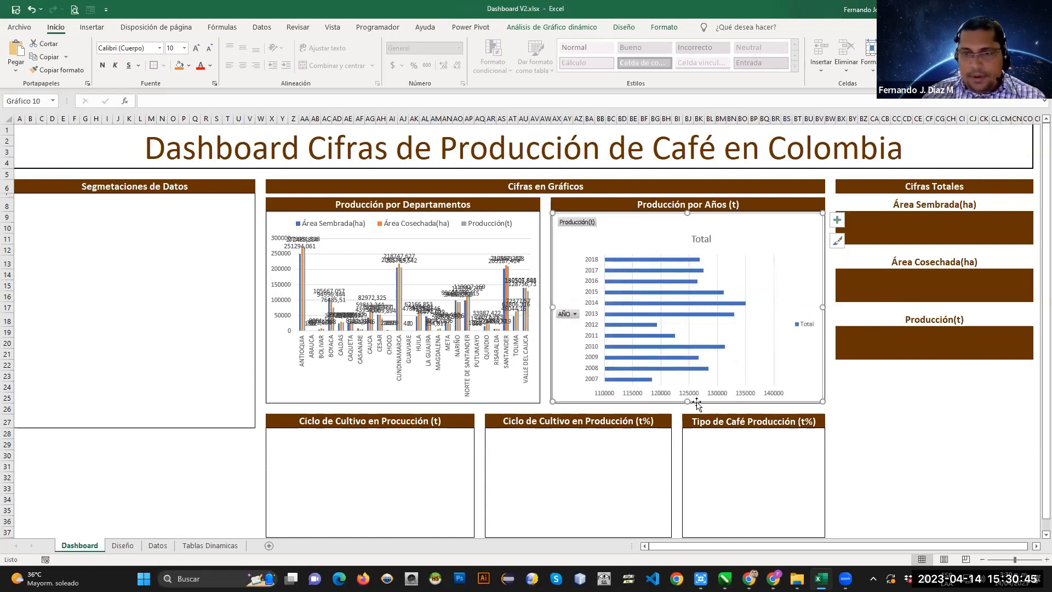
click(573, 223)
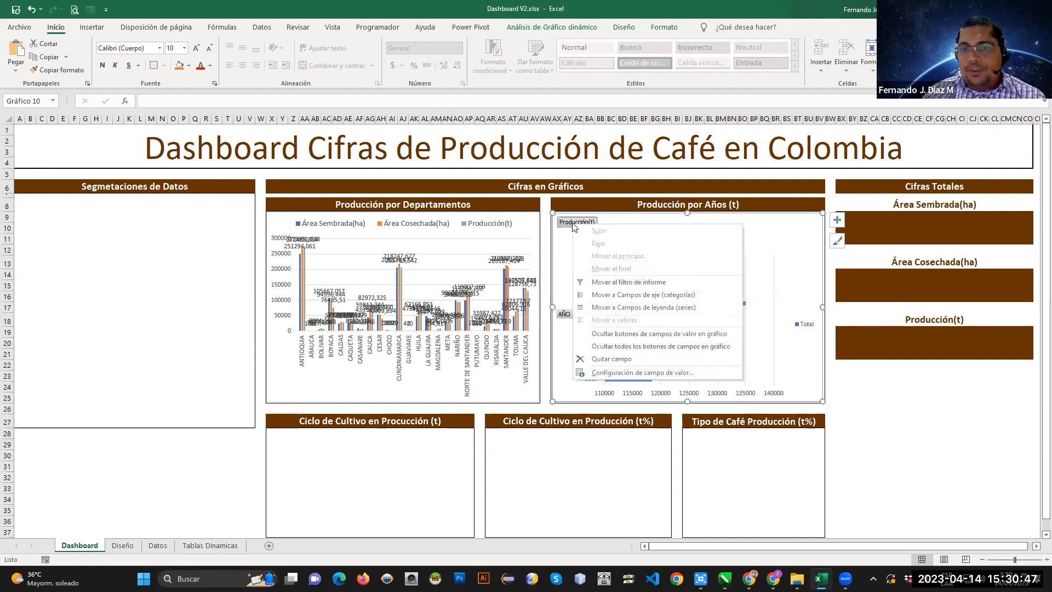
click(668, 350)
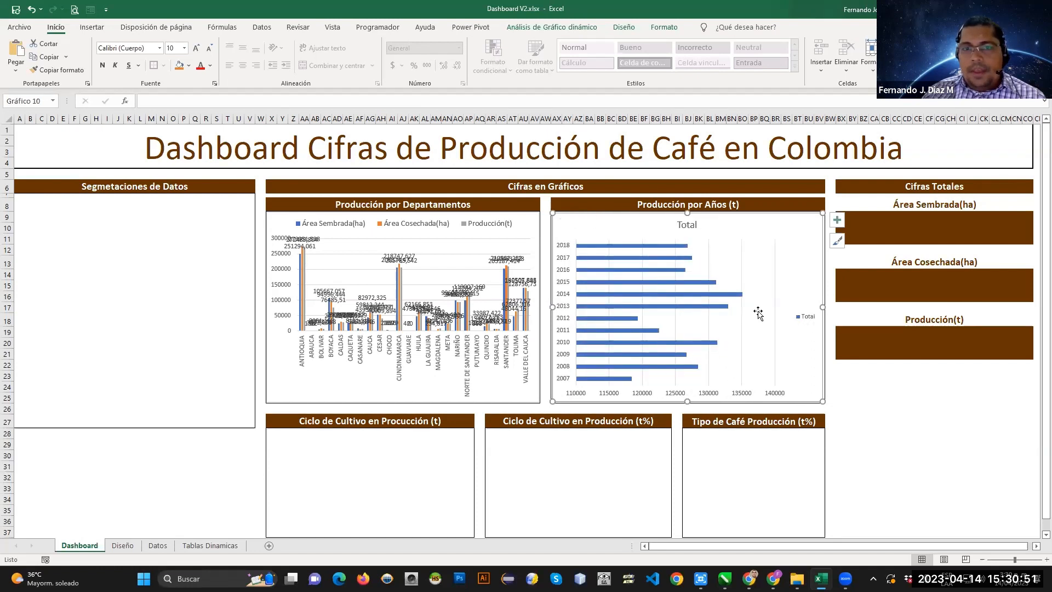
Remove the title from the "Producción por Años (t)" bar chart and place its legend above the bars.
click(837, 222)
click(863, 255)
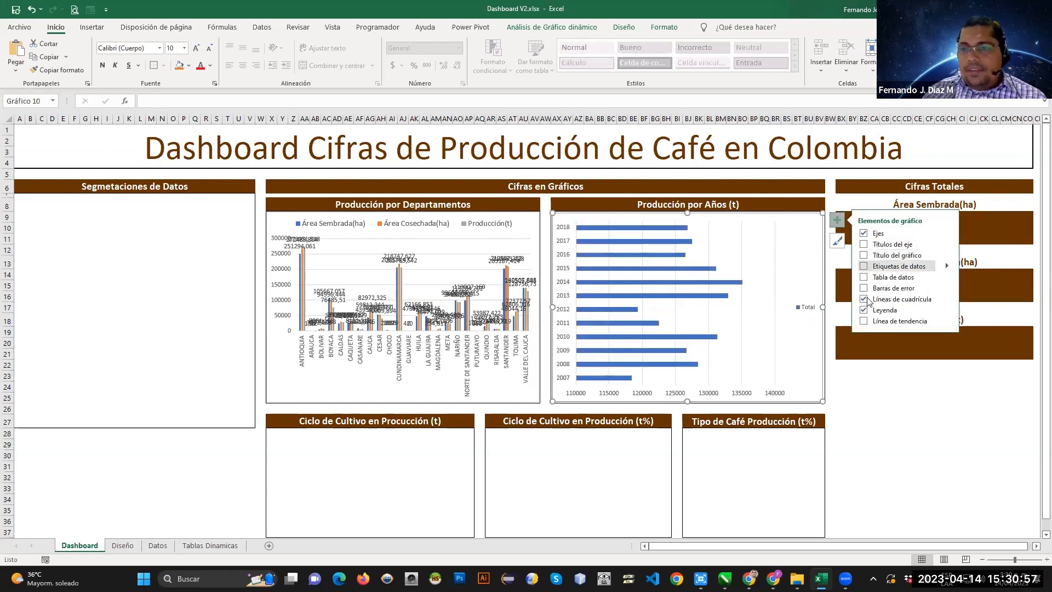
click(947, 311)
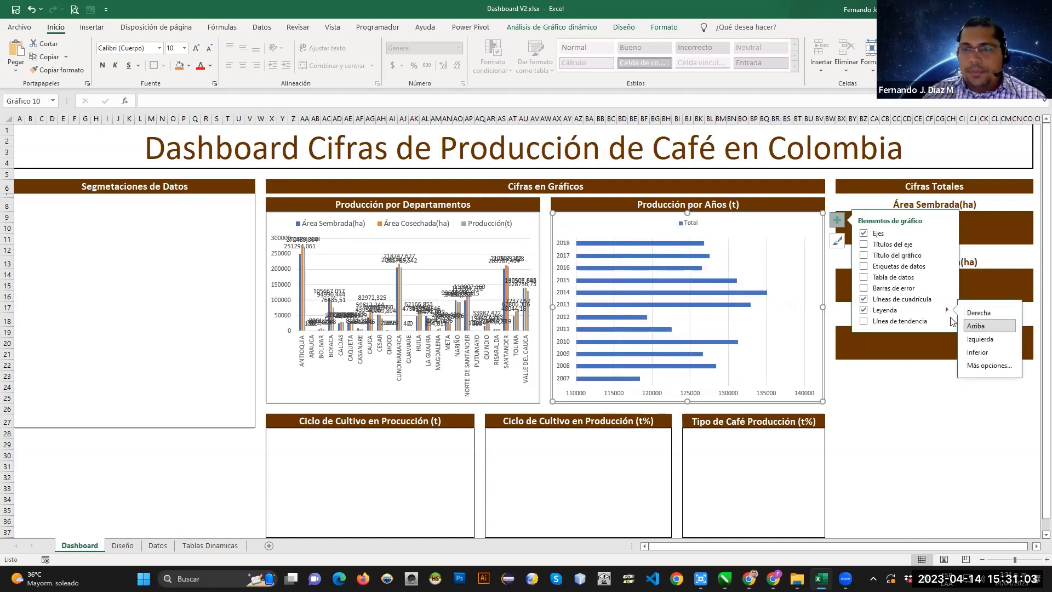
Add data labels to the bars of the "Producción por Años (t)" chart.
click(864, 277)
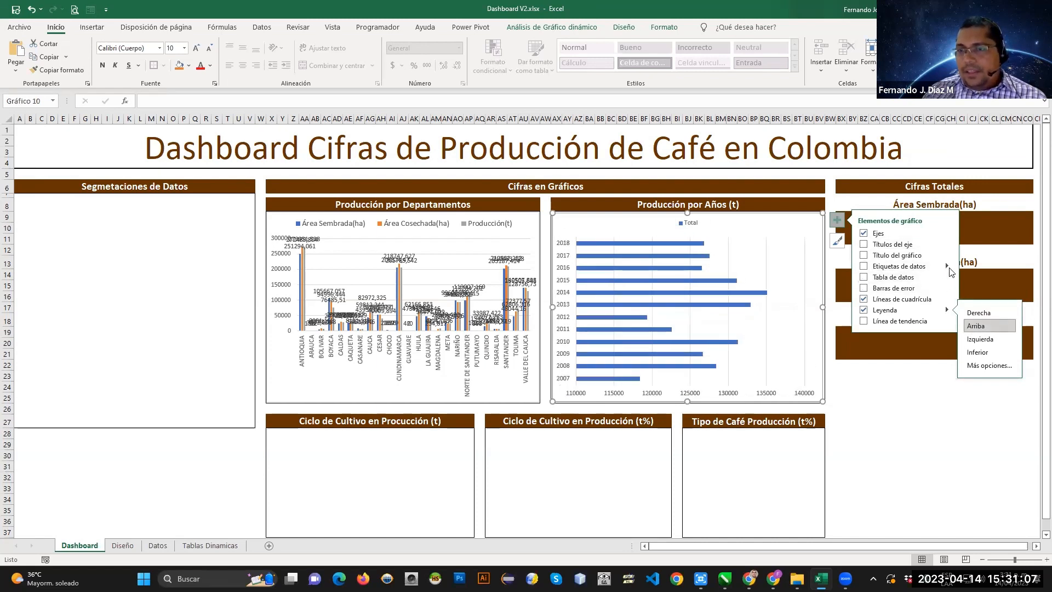
click(947, 267)
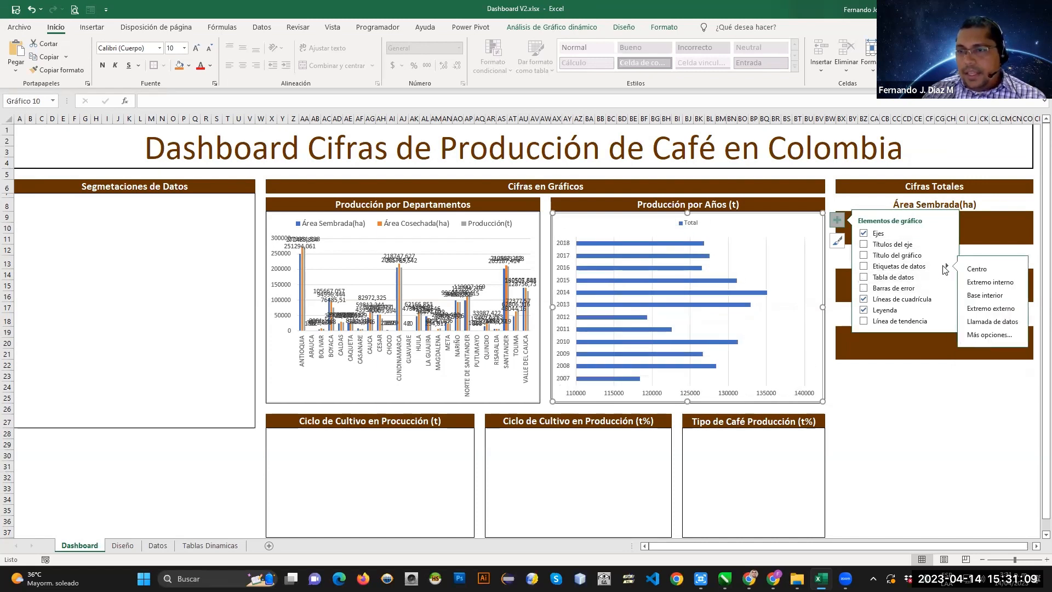
click(863, 267)
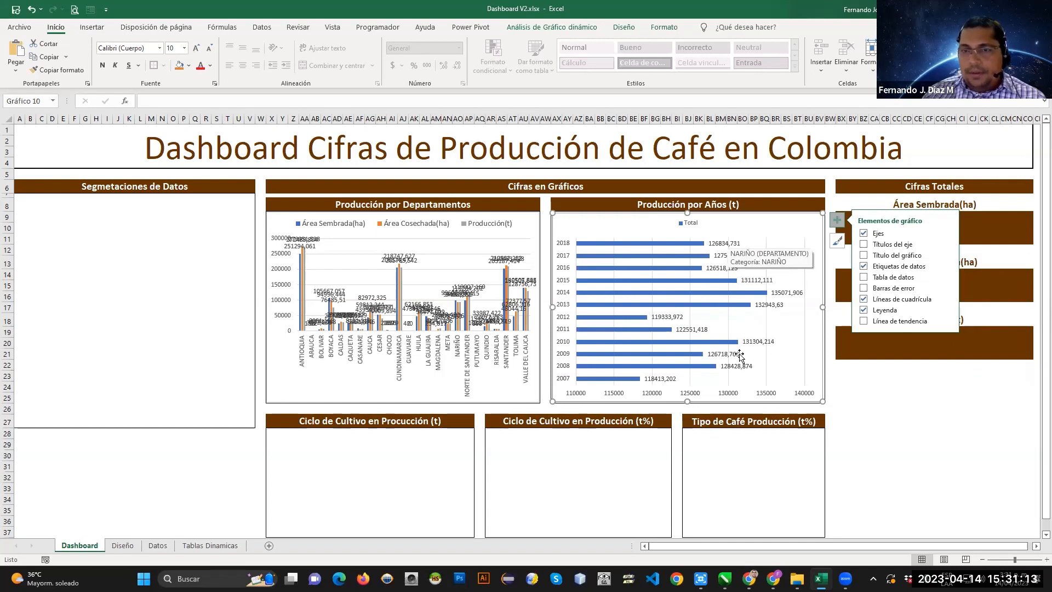
Set the font size of the yearly production chart's legend to 11.
click(690, 223)
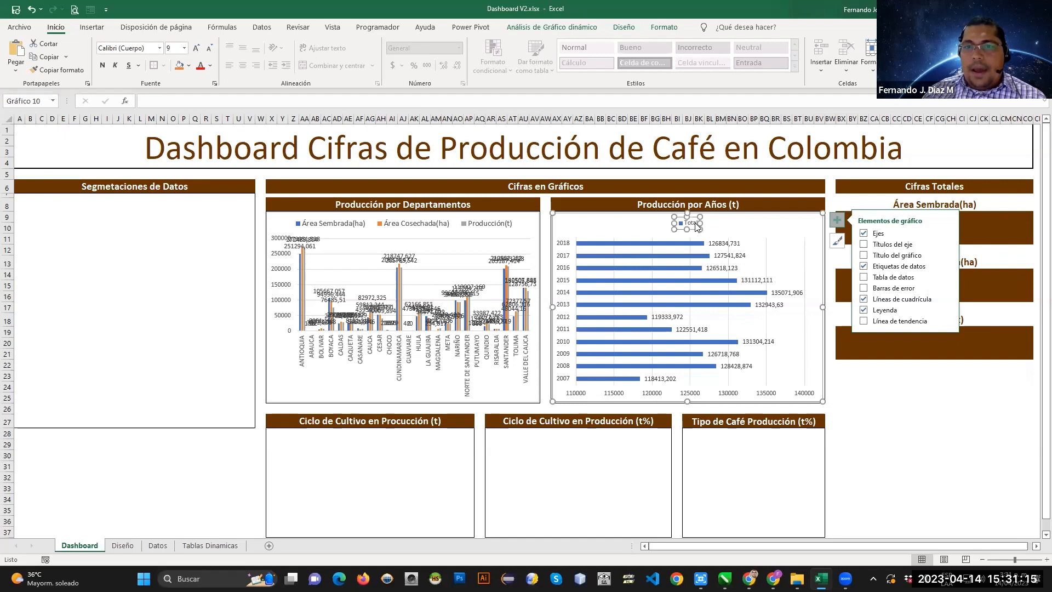
click(175, 46)
text(1)
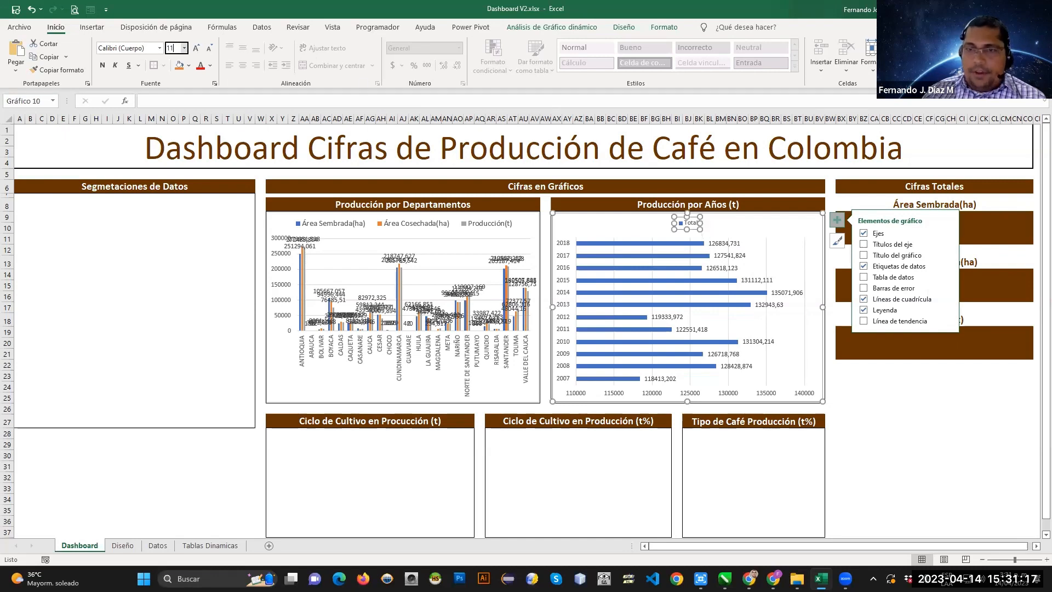
text(1)
key(Return)
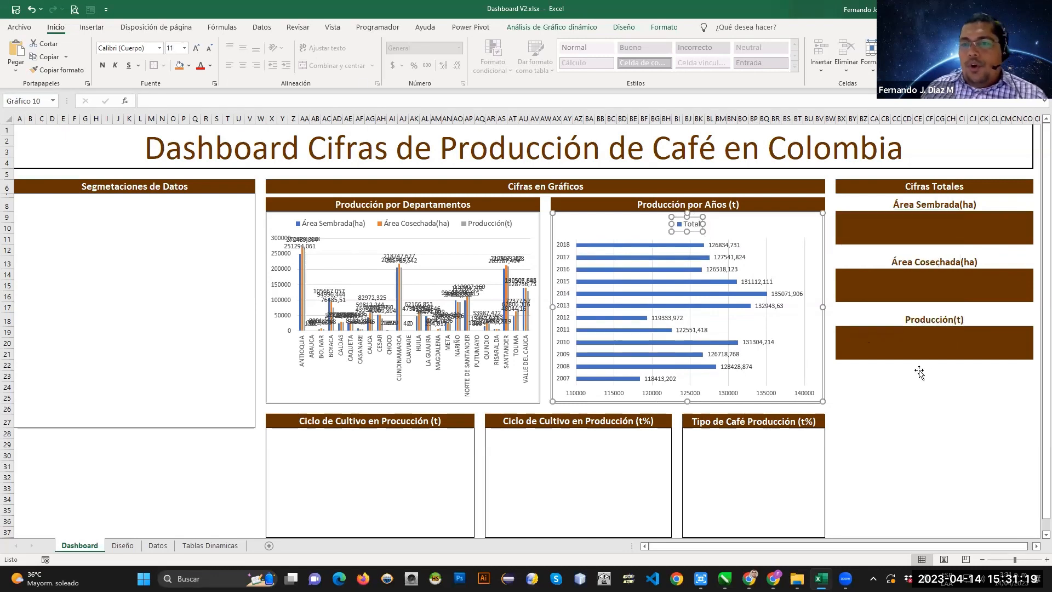
click(919, 374)
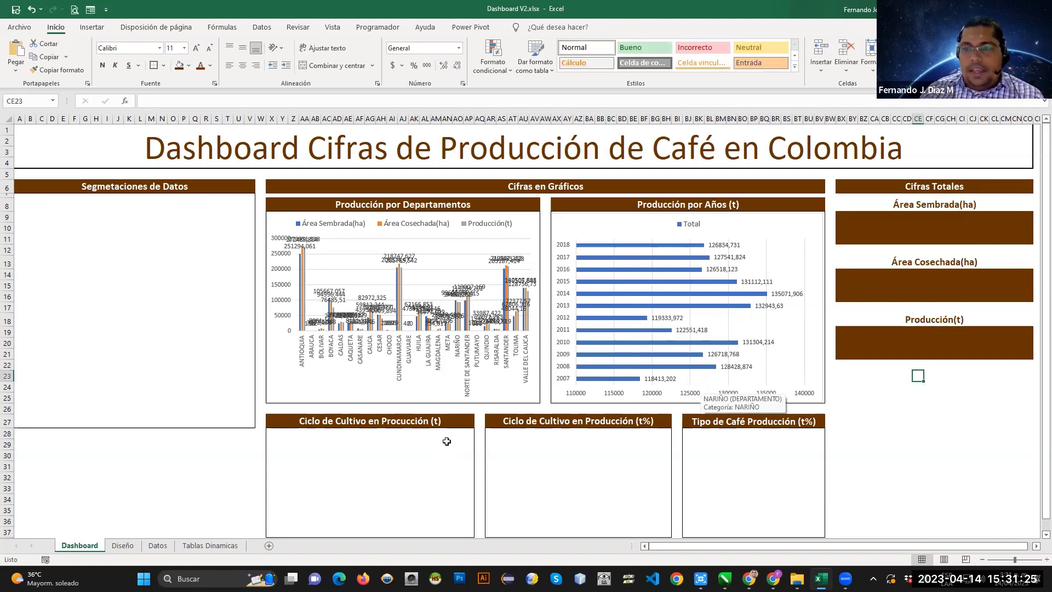
click(392, 455)
click(577, 463)
click(752, 464)
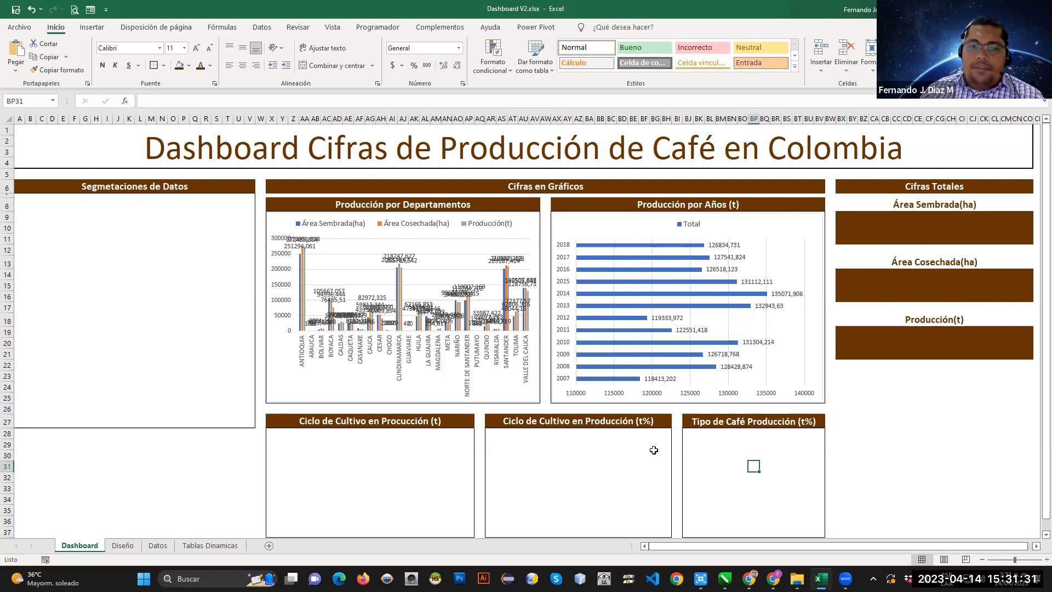
Correct the misspelled heading of the first lower Dashboard frame to "Ciclo de Cultivo en Producción (t)".
double_click(399, 423)
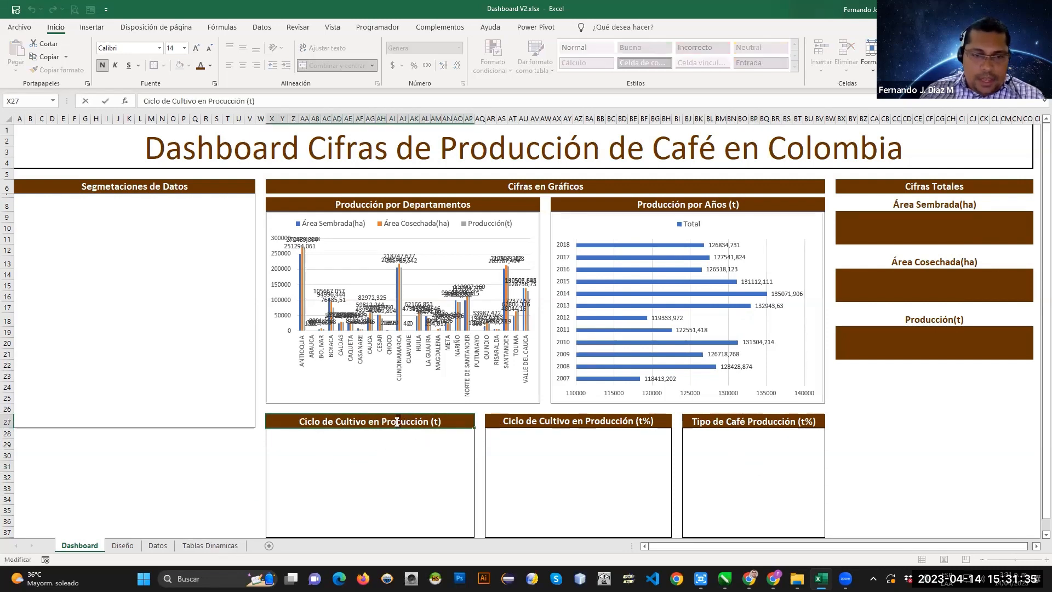
key(BackSpace)
text(d)
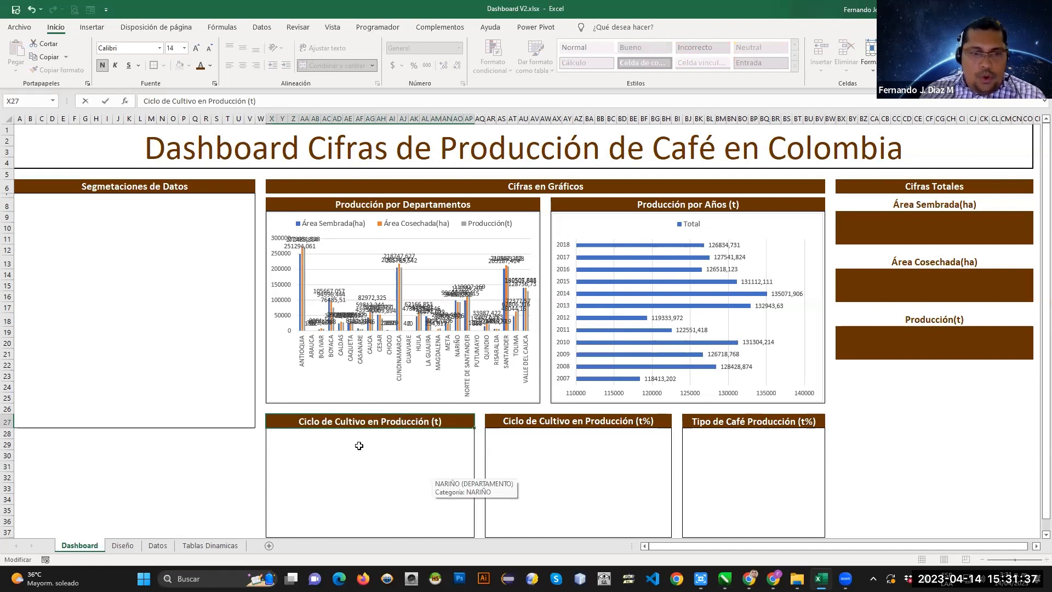
click(359, 445)
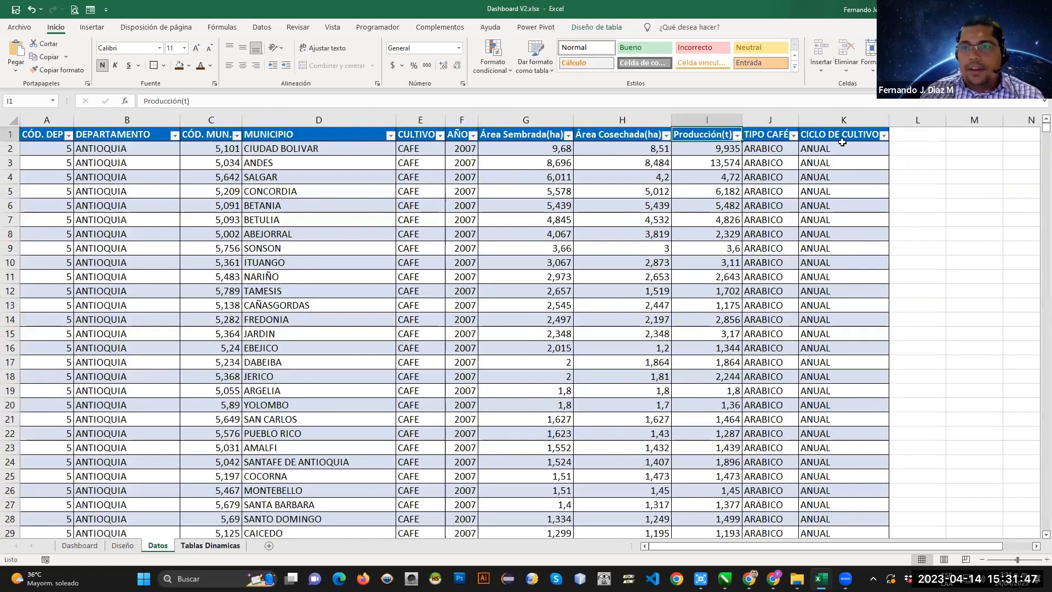
Look at the filter values of the CICLO DE CULTIVO column on the Datos sheet and close them without filtering.
click(158, 545)
click(841, 136)
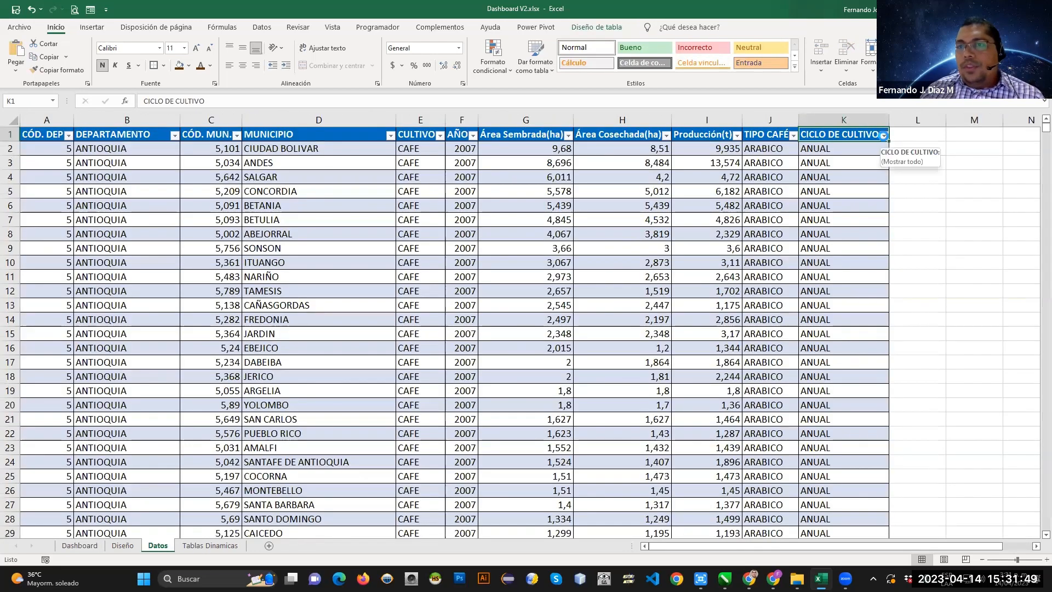
click(884, 135)
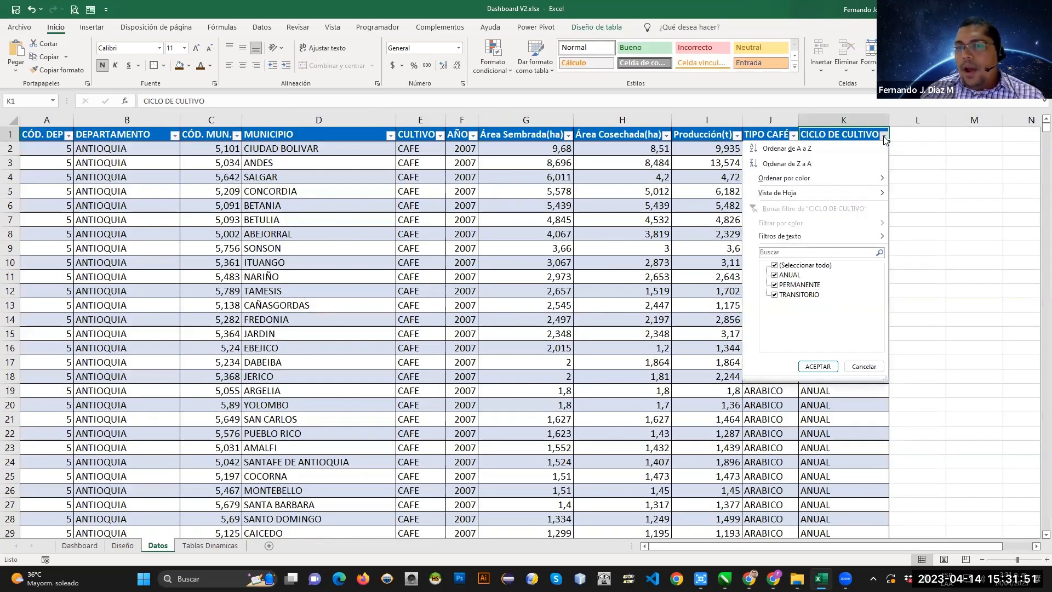
click(916, 158)
click(915, 159)
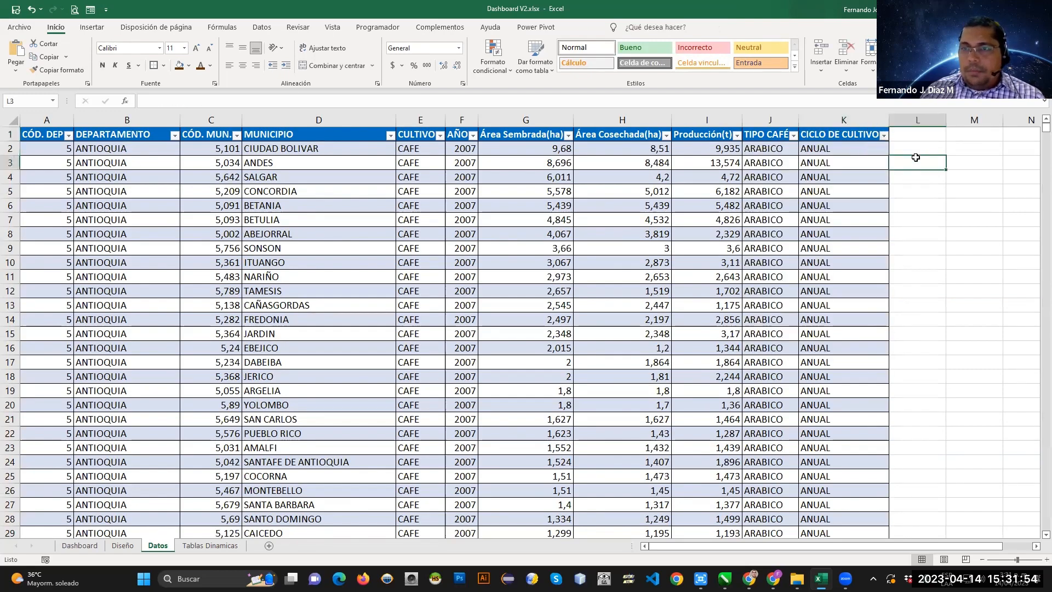
Copy the Años pivot table on the Tablas Dinamicas sheet and paste it below the original at cell A49.
click(209, 544)
drag(71, 304, 164, 476)
key(ctrl+c)
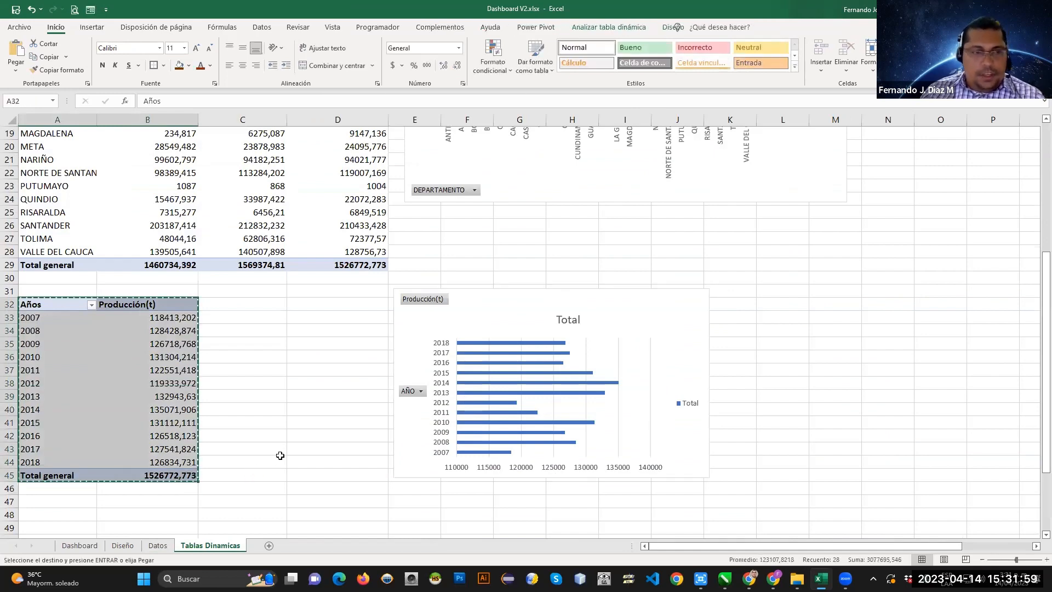
scroll(279, 455, down, 5)
click(83, 334)
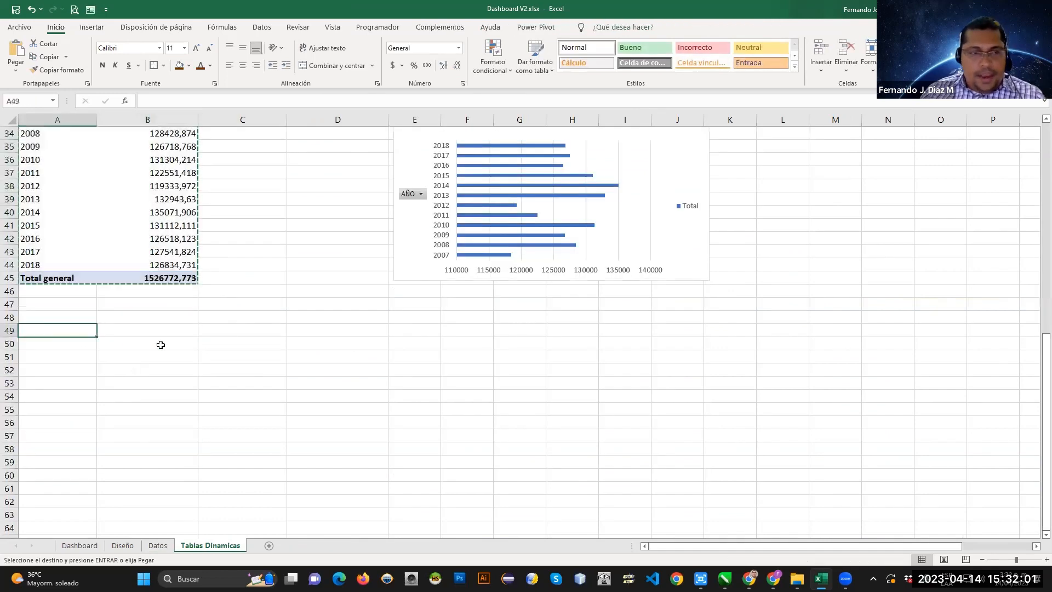
key(ctrl+v)
Show the field list of the pasted pivot table and remove its AÑO and Producción(t) fields.
click(68, 331)
right_click(70, 333)
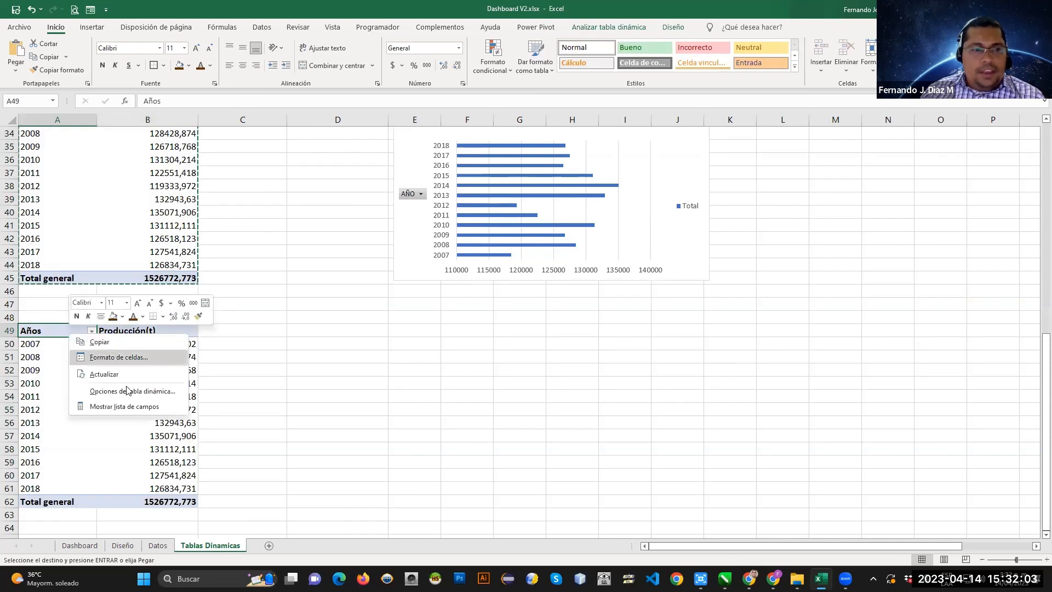
click(124, 406)
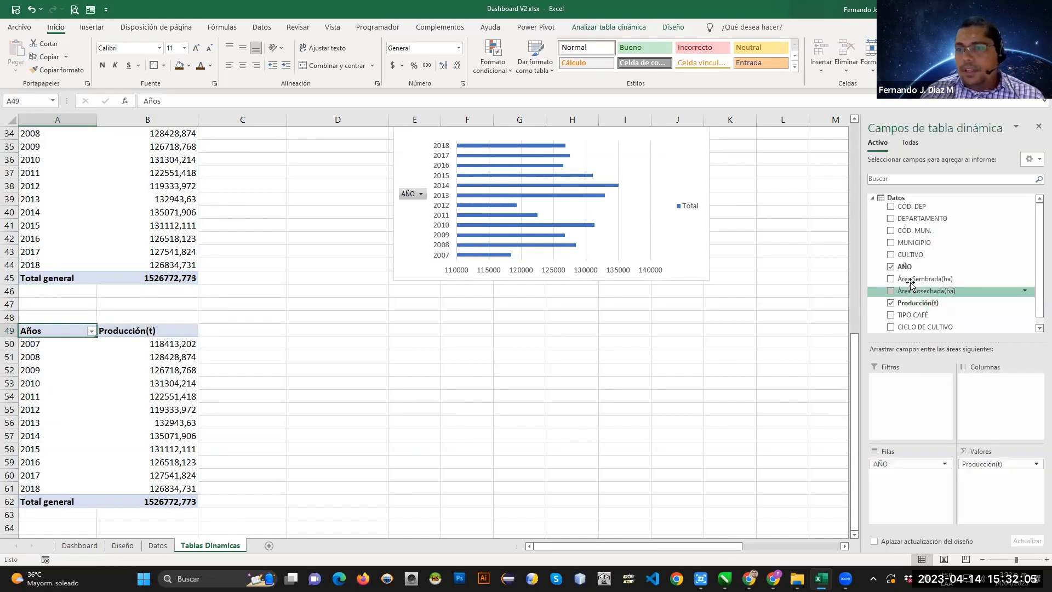
click(891, 267)
click(905, 304)
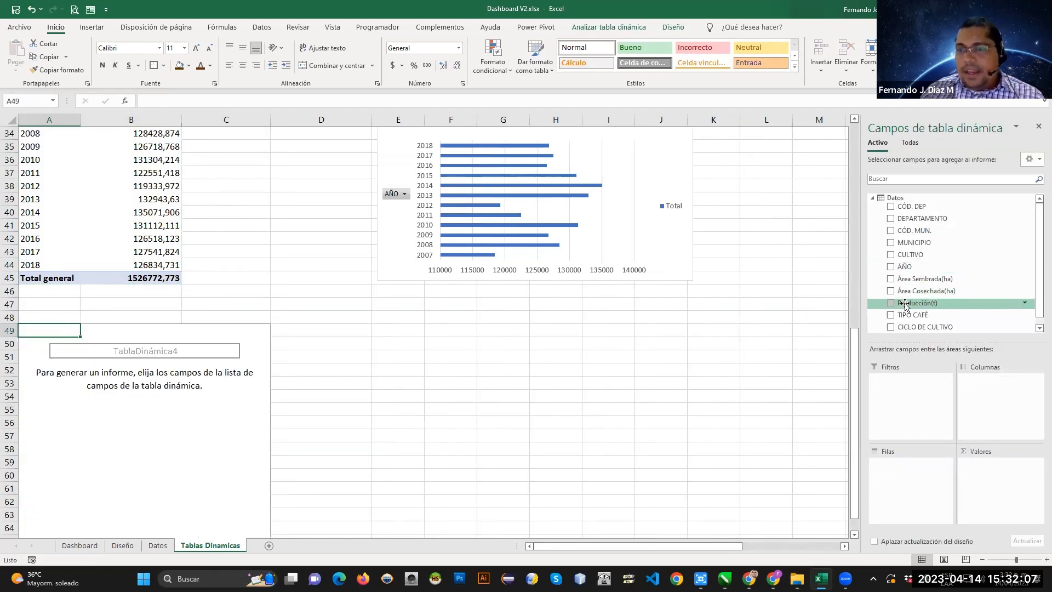
Build the emptied pivot table with CICLO DE CULTIVO as rows and the sum of Producción(t) as values.
click(79, 545)
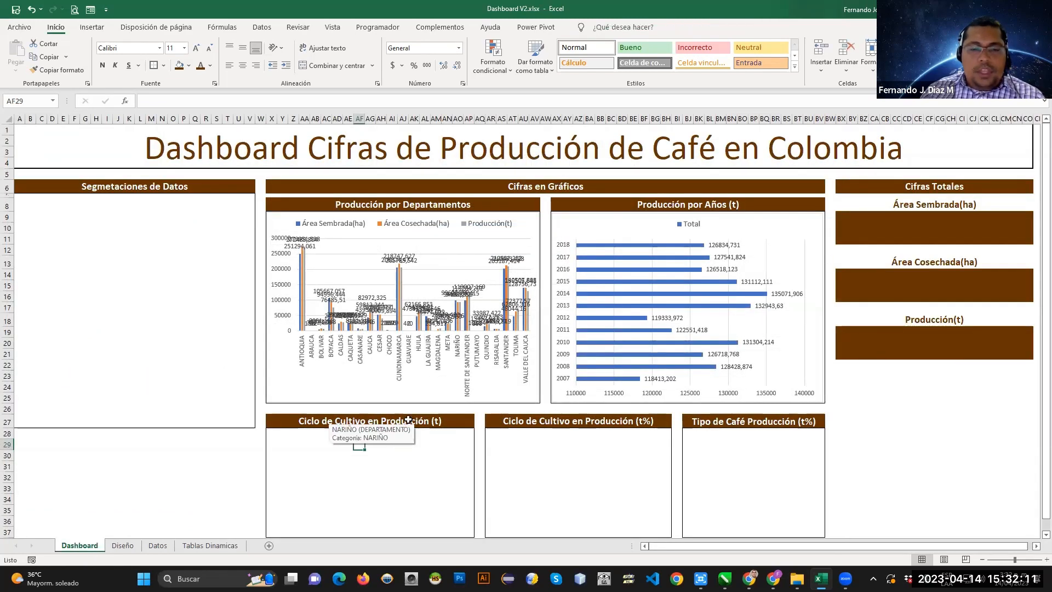
click(215, 545)
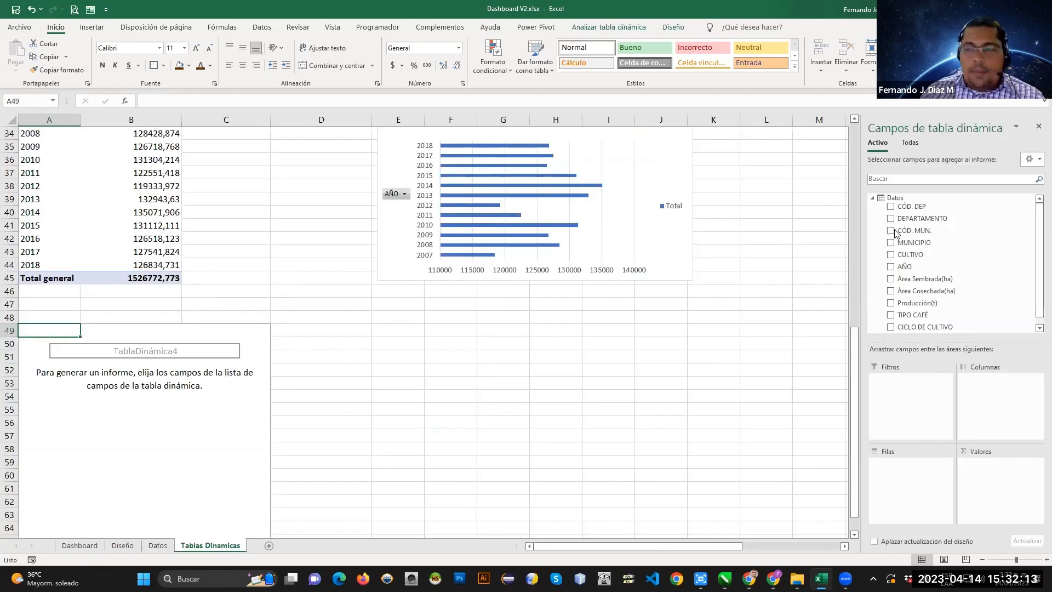
scroll(894, 249, down, 1)
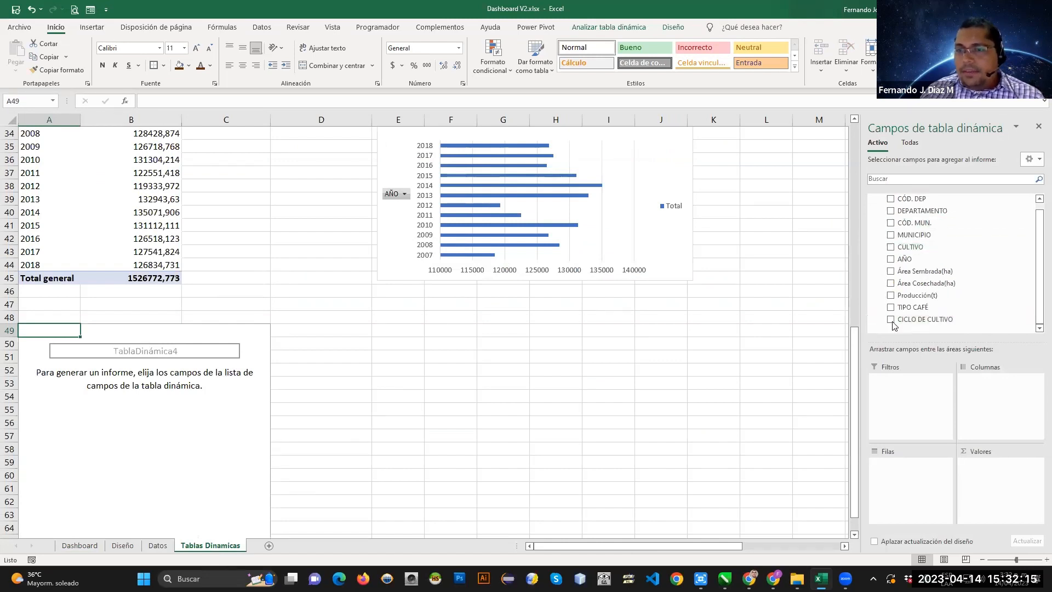
click(890, 319)
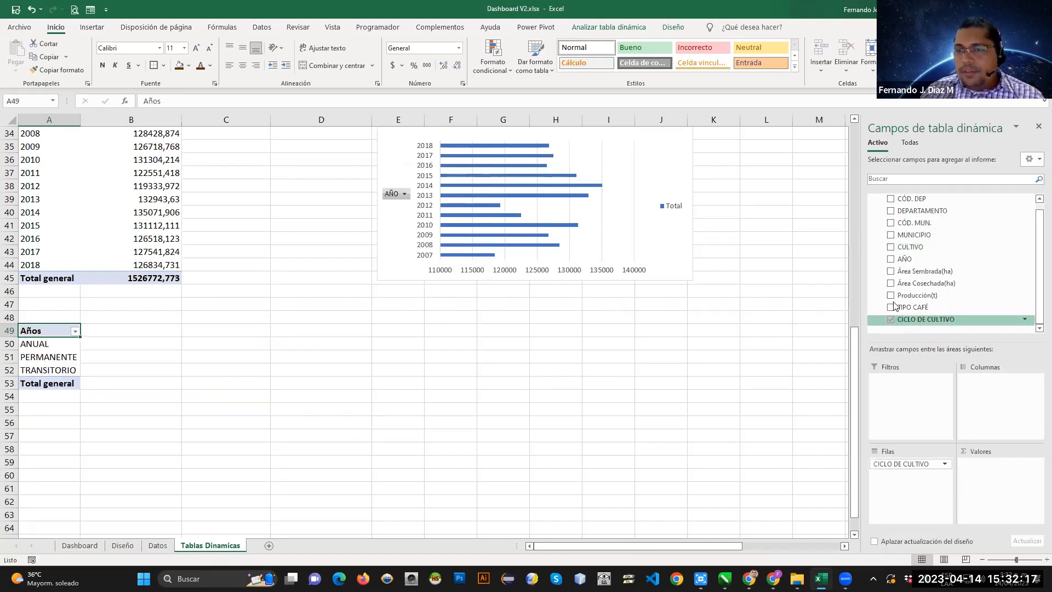
click(891, 295)
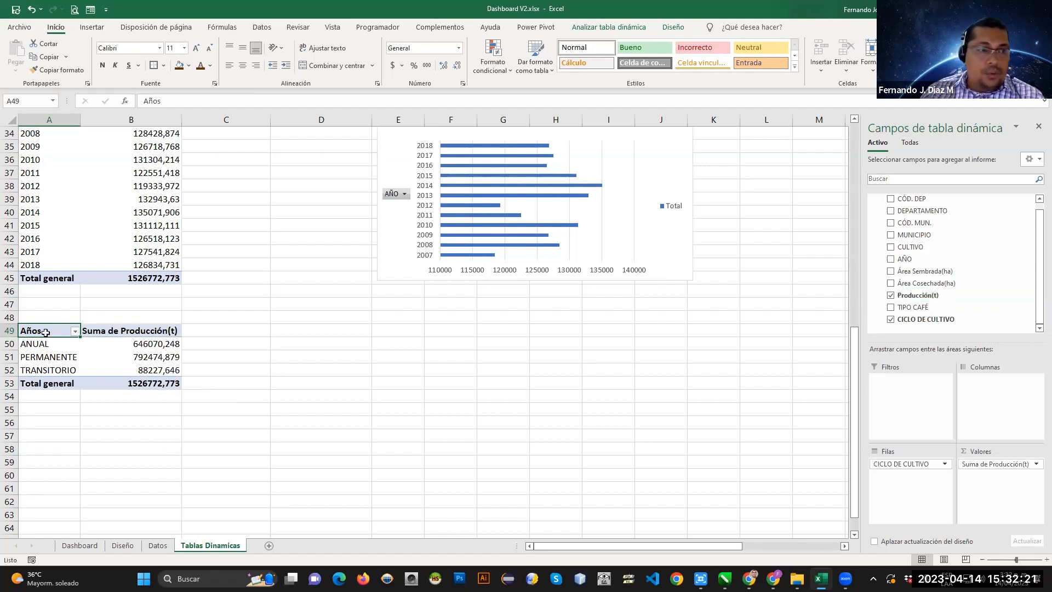
Rename the new pivot table's headers to "Ciclo de Cultivo" and "Producción(t)".
double_click(172, 107)
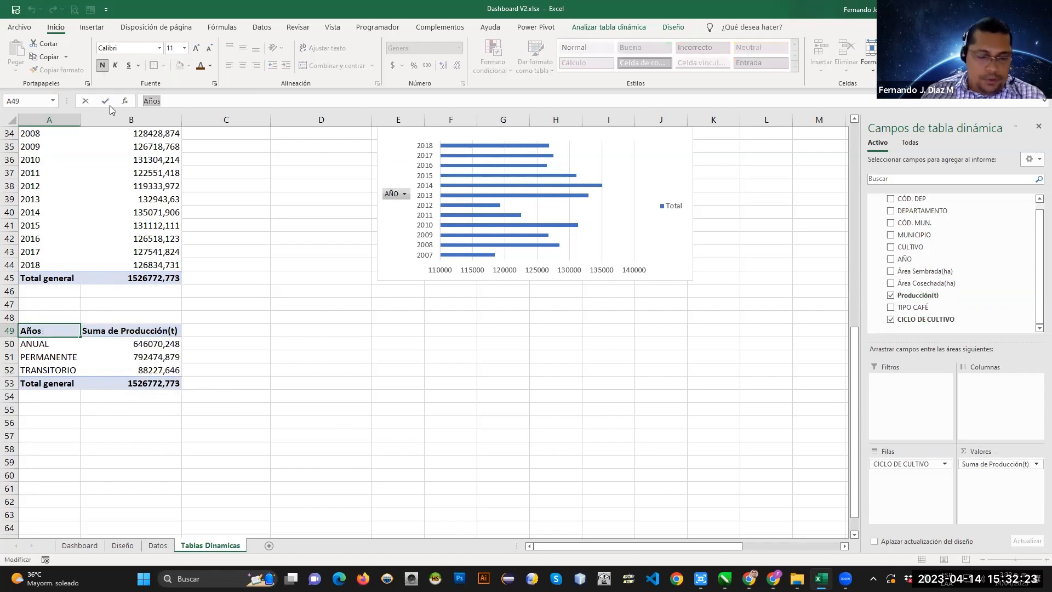
text(Ciclo de Cu)
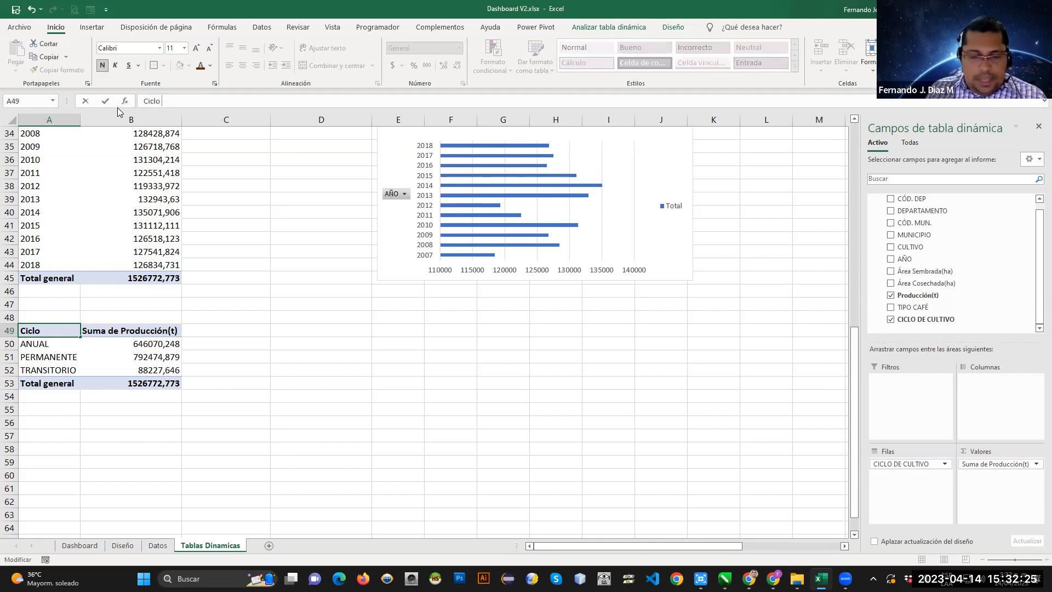
text(ltivo)
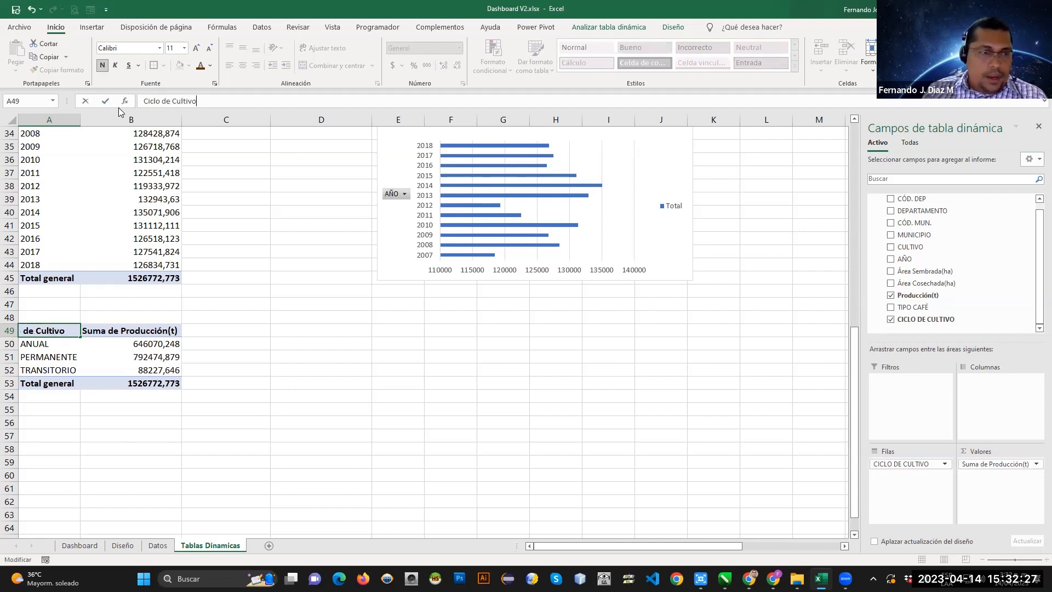
click(143, 333)
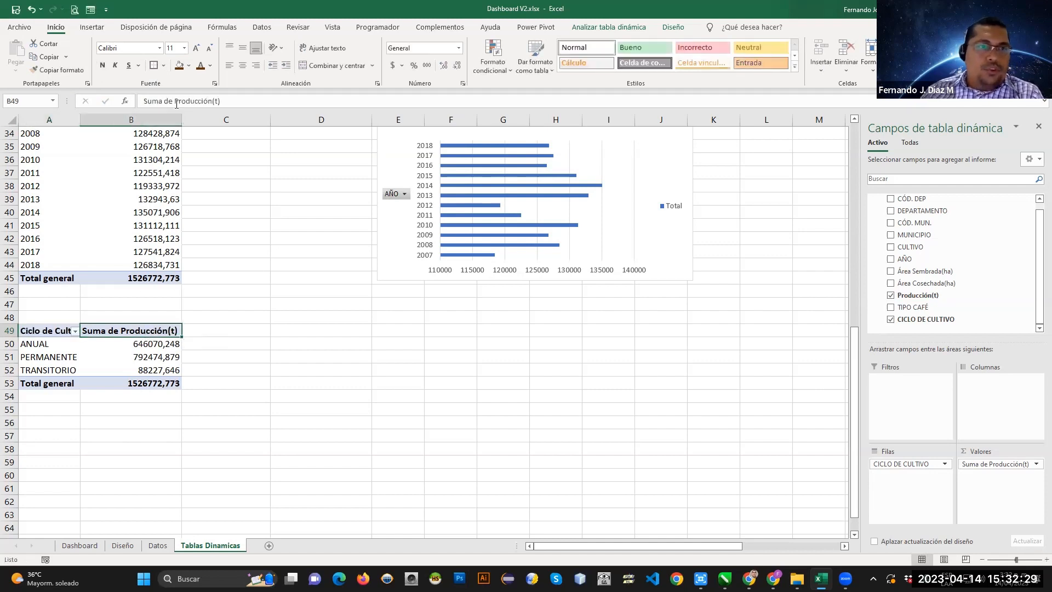
drag(144, 100, 176, 101)
key(Delete)
click(230, 382)
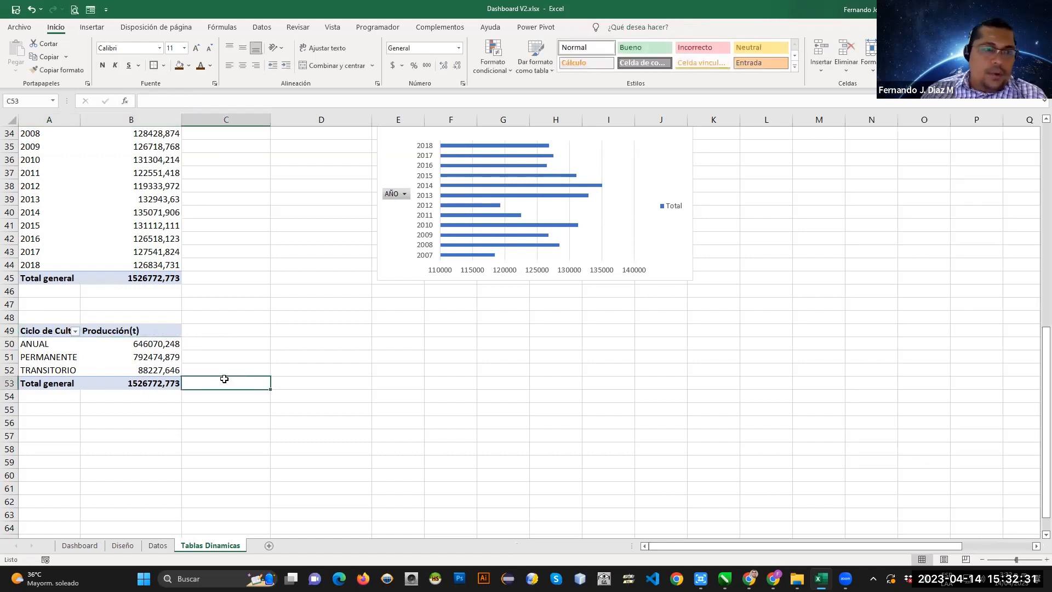
Check the "Ciclo de Cultivo en Producción (t)" frame on the Dashboard sheet and return to the crop-cycle pivot table.
click(55, 343)
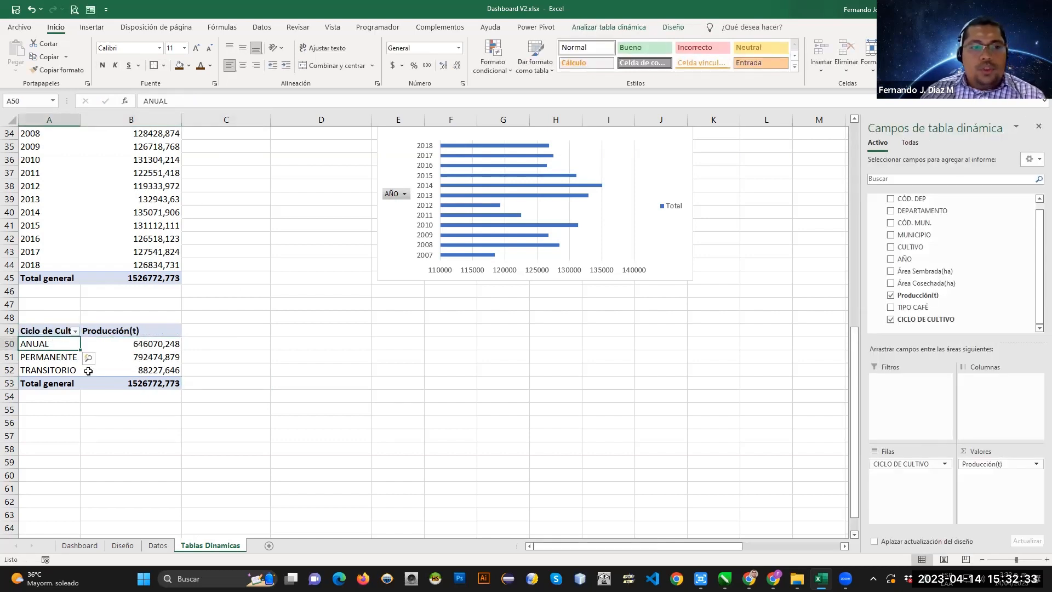
click(80, 545)
click(436, 420)
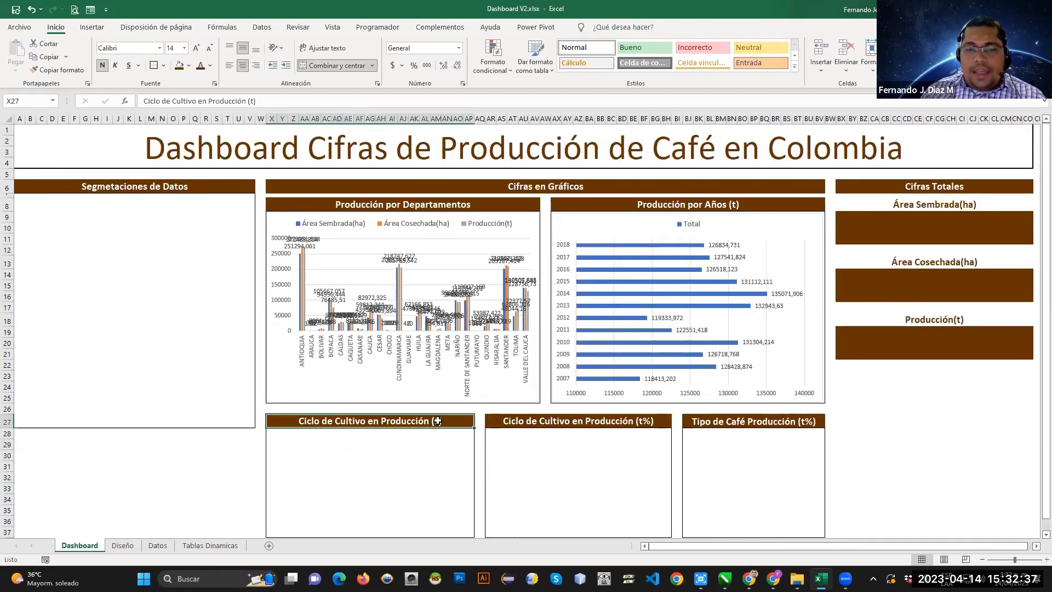
click(212, 545)
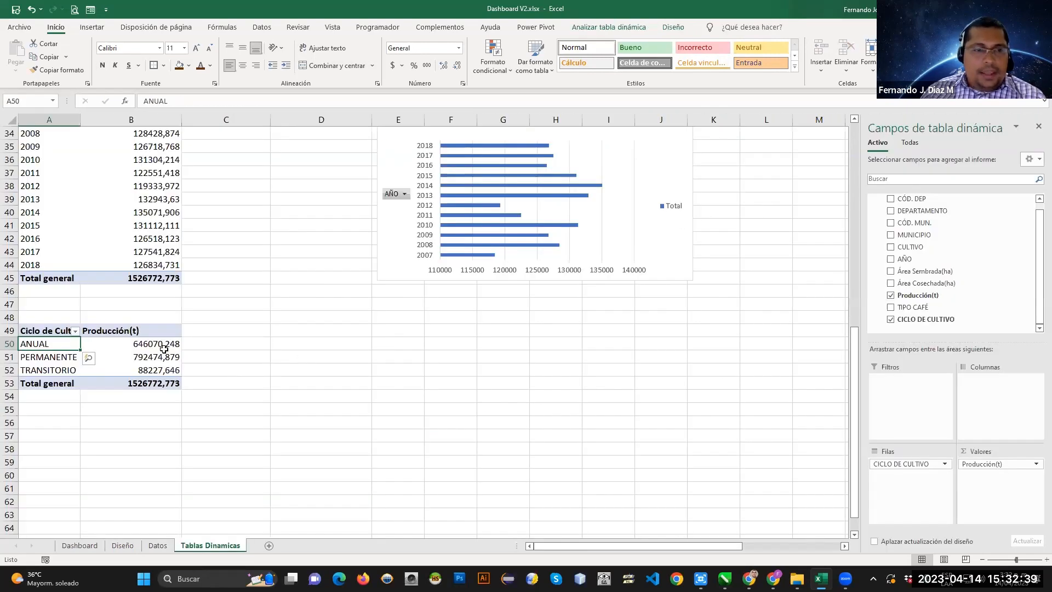
click(158, 331)
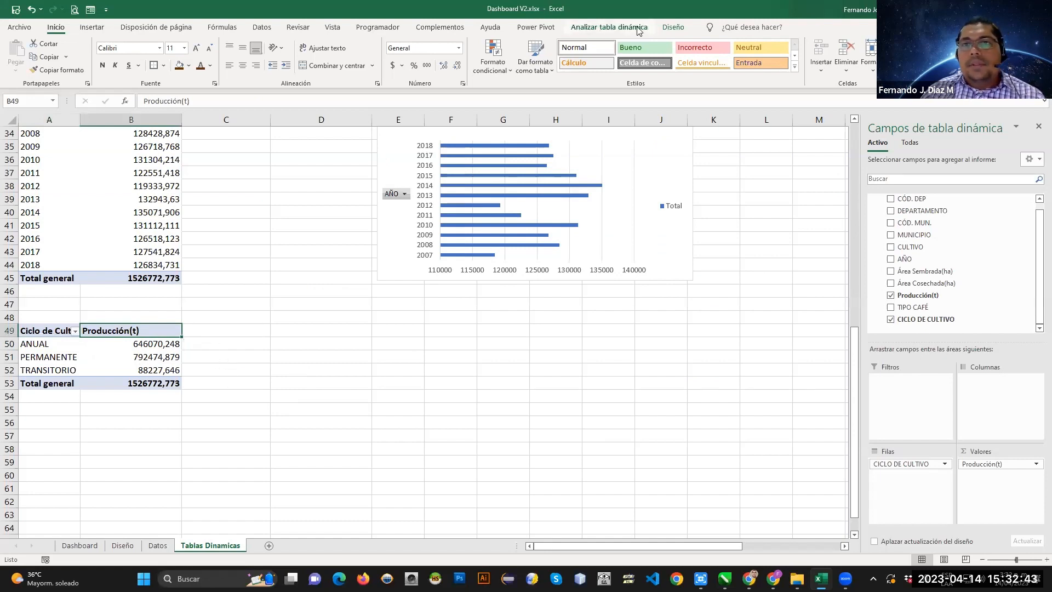
Insert a clustered column pivot chart from the crop-cycle pivot table.
click(638, 29)
click(864, 54)
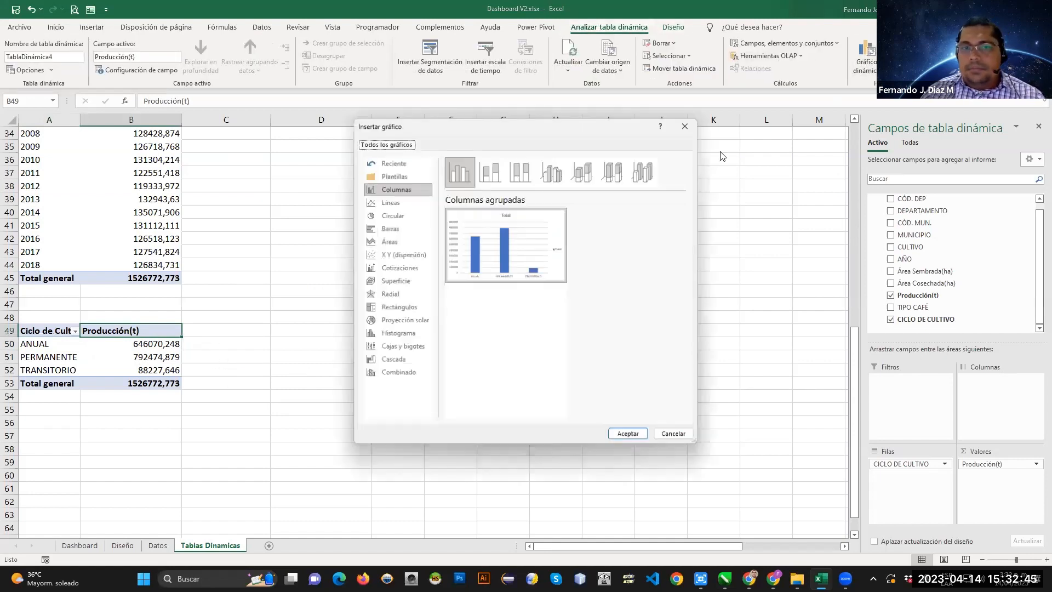
mouse_move(468, 245)
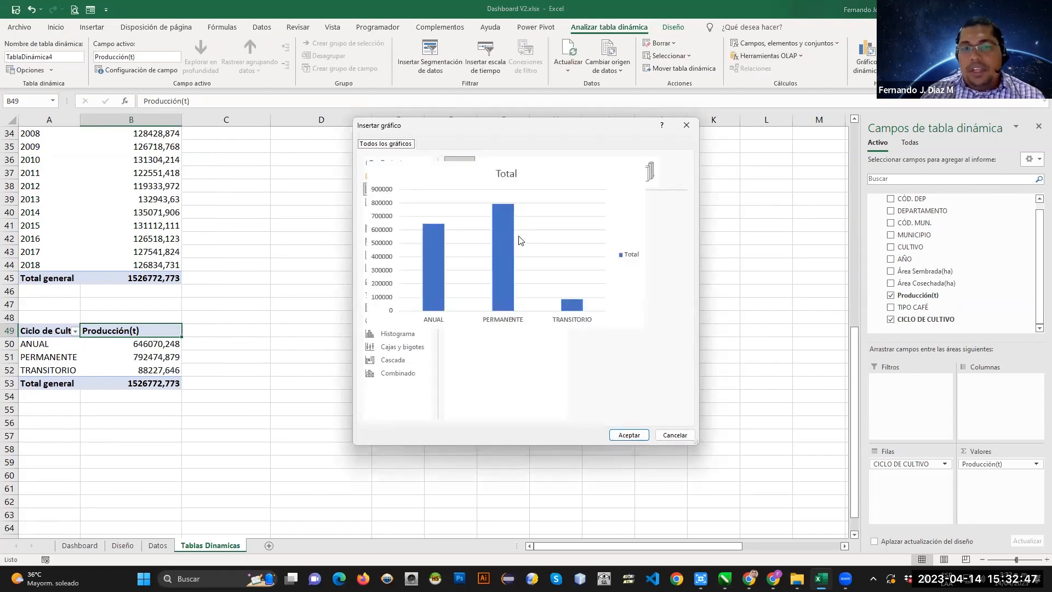
click(628, 434)
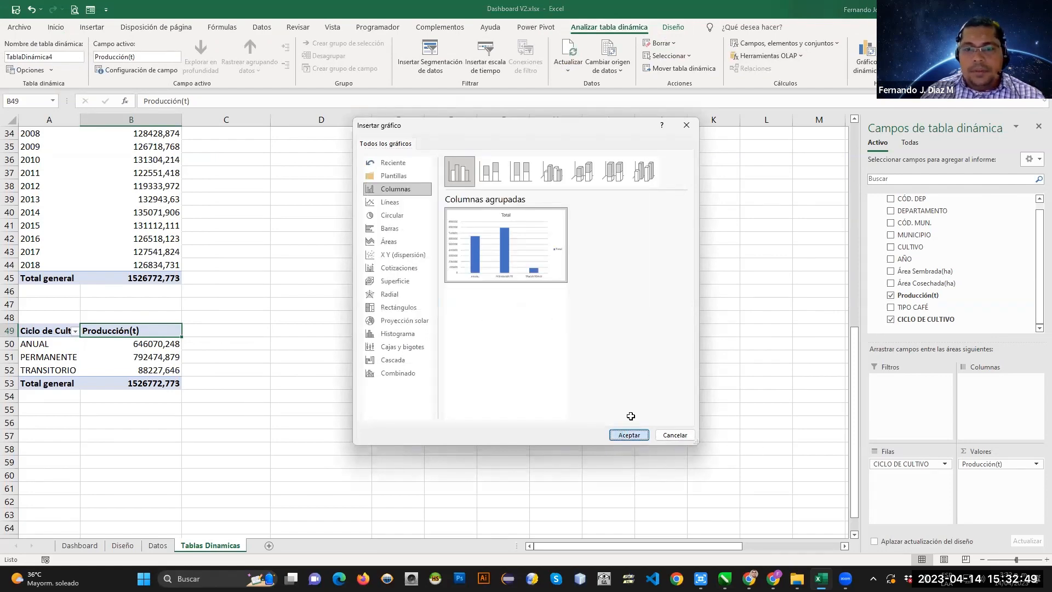
Shrink the crop-cycle column chart and place it just beside its pivot table, spanning about rows 47 to 57.
drag(466, 255, 484, 317)
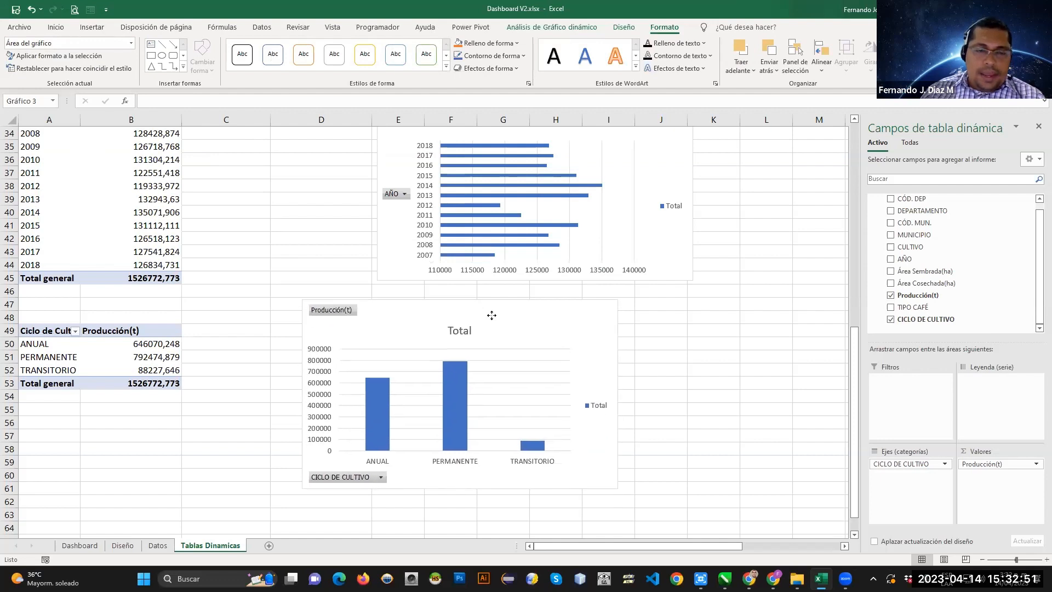
drag(607, 478, 425, 378)
drag(350, 309, 257, 322)
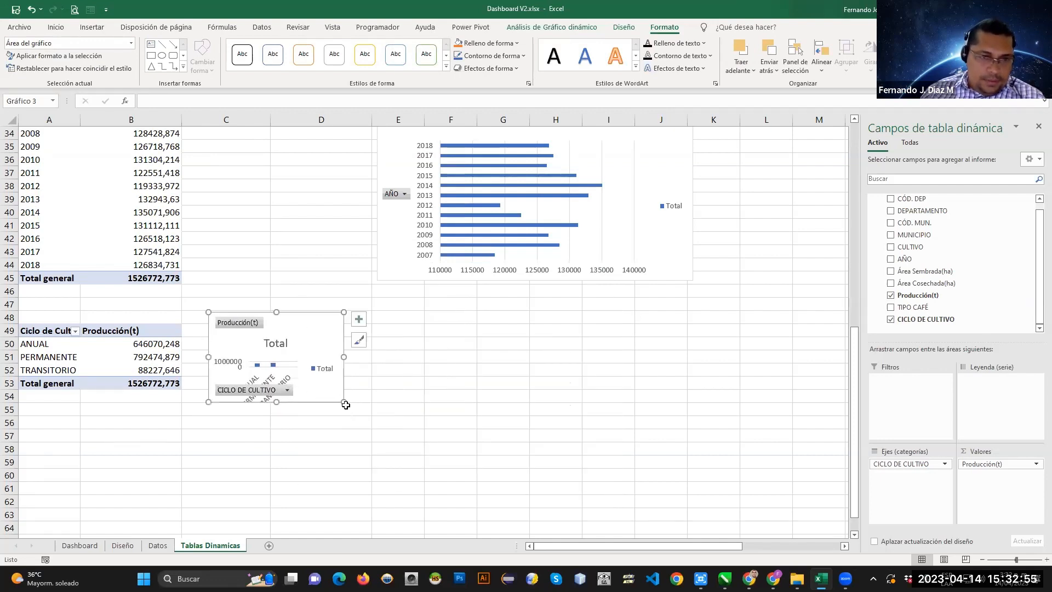
drag(342, 402, 388, 438)
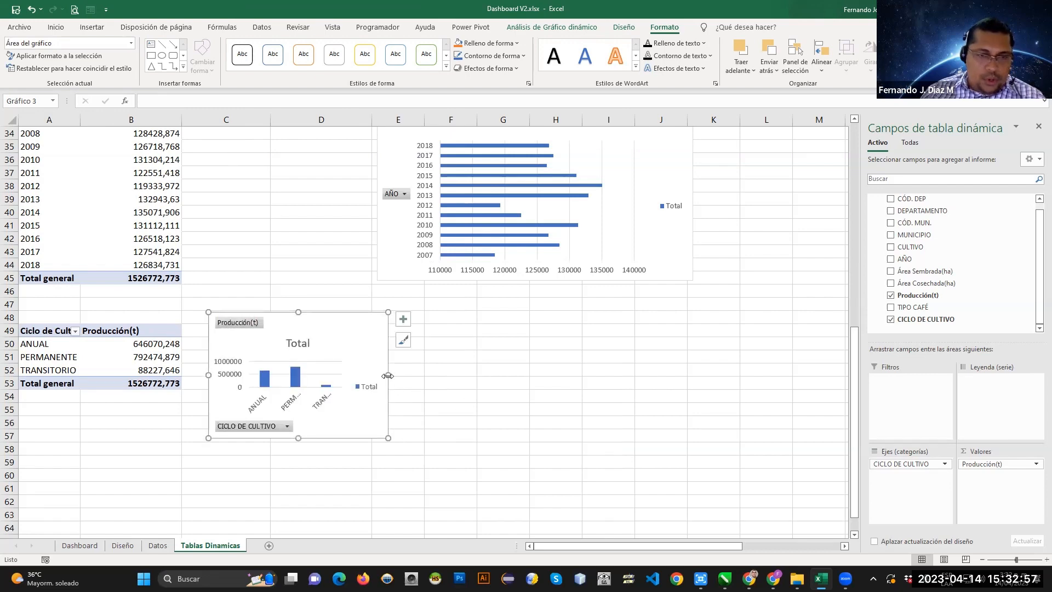
drag(388, 375, 400, 375)
drag(304, 311, 304, 294)
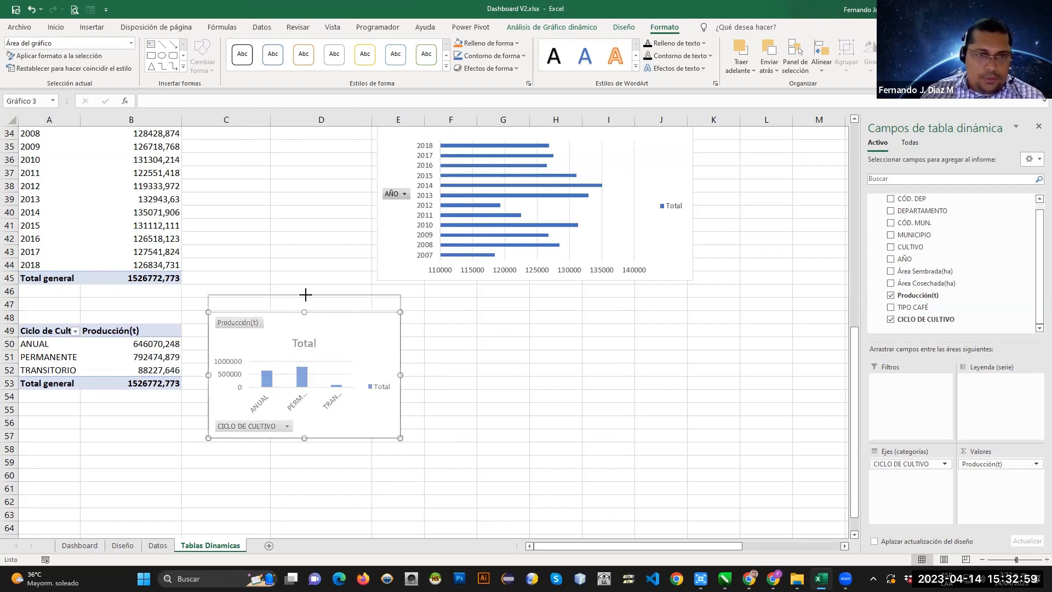
click(498, 300)
Copy the column chart into the Dashboard sheet's "Ciclo de Cultivo en Producción (t)" frame and resize it to fit.
click(357, 301)
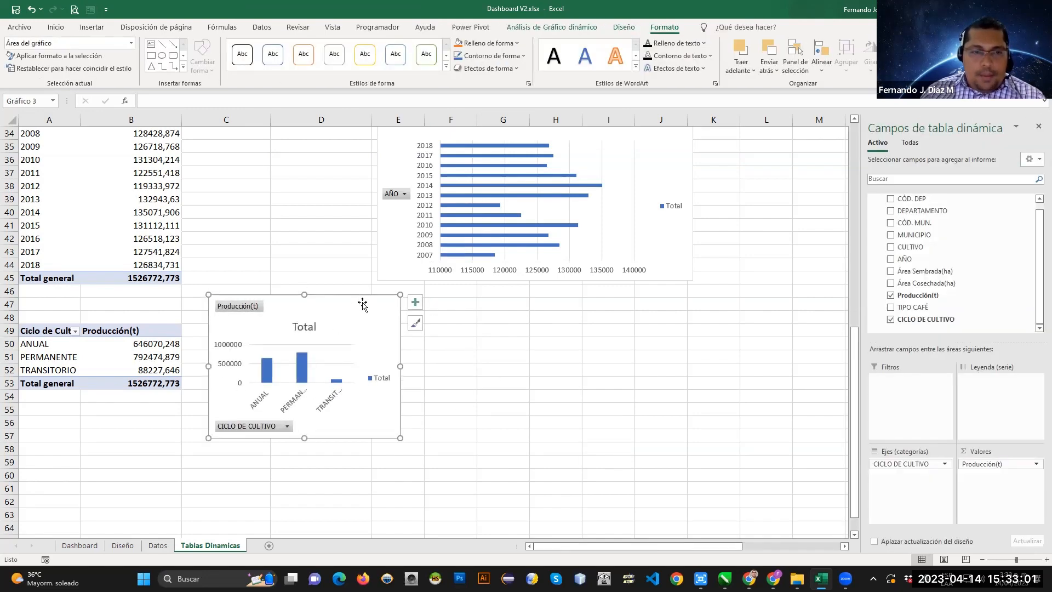
click(80, 546)
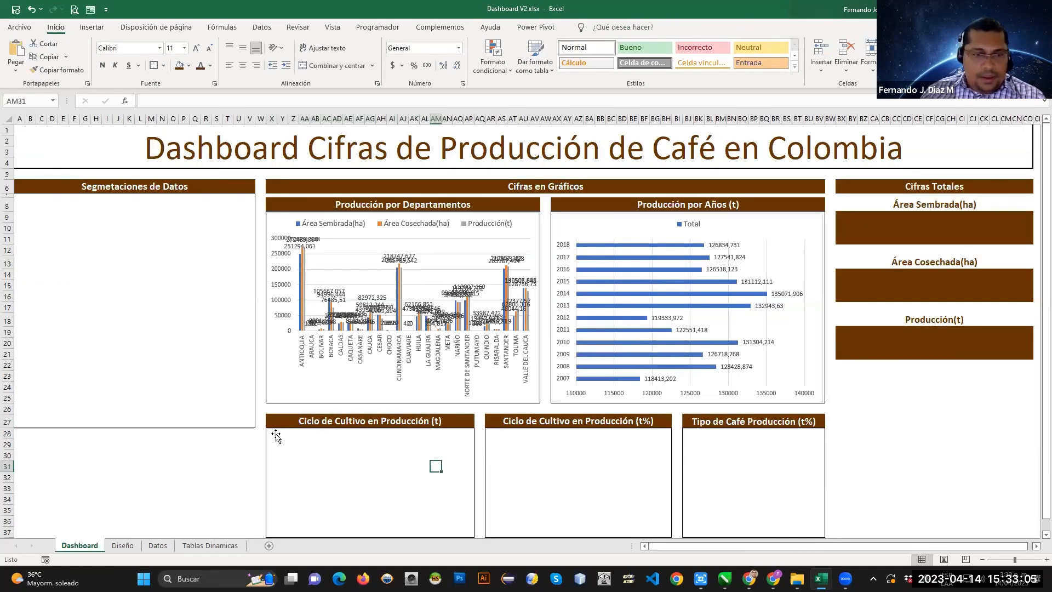
click(275, 436)
key(ctrl+v)
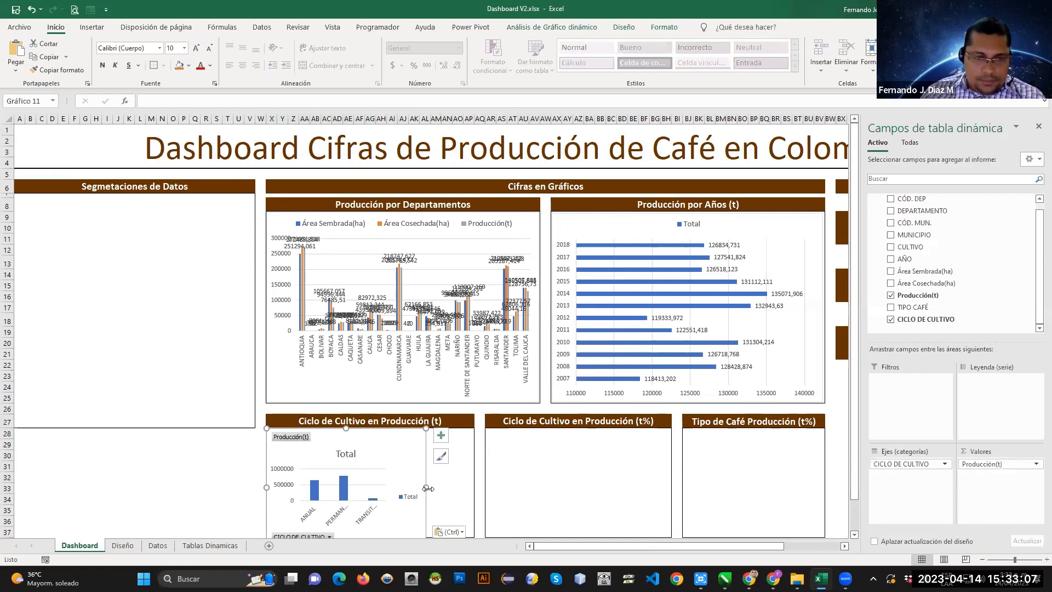
drag(426, 488, 471, 488)
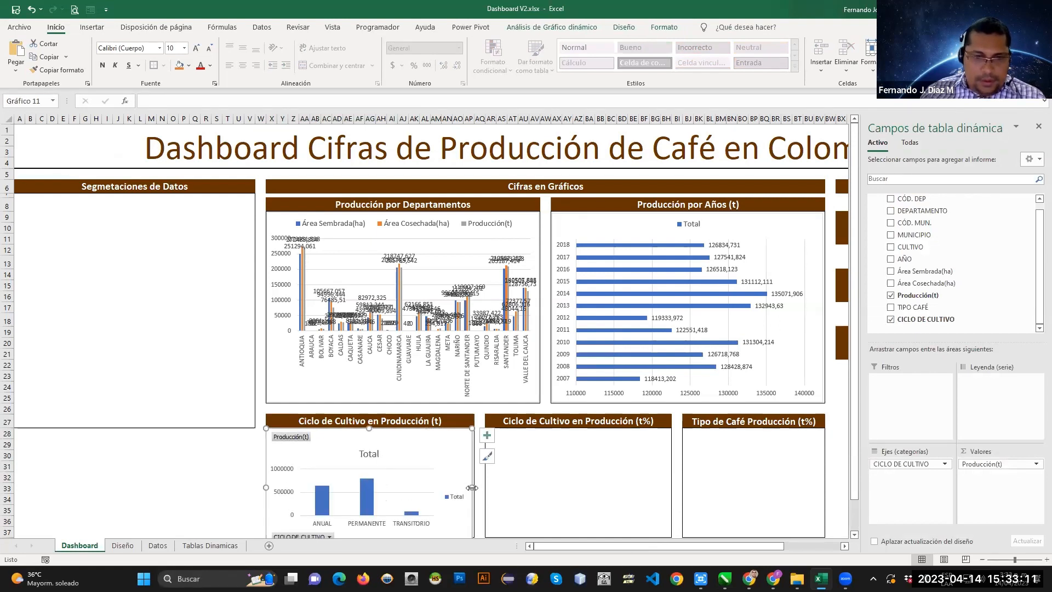
mouse_move(369, 429)
mouse_down()
mouse_move(378, 432)
mouse_move(383, 399)
mouse_move(376, 405)
mouse_move(403, 442)
mouse_move(372, 426)
mouse_up()
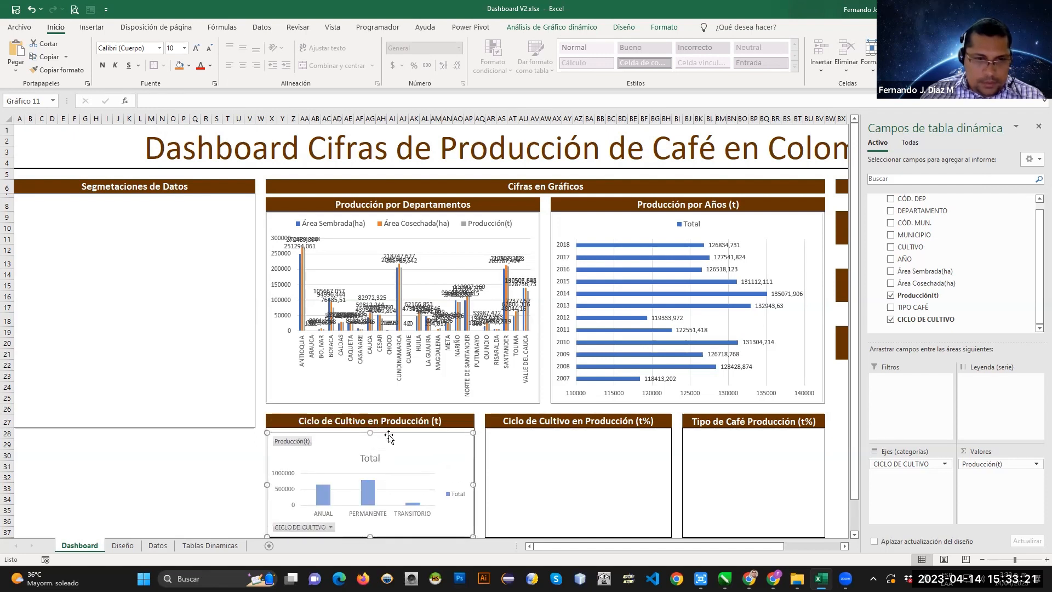
Hide the Producción(t) and CICLO DE CULTIVO field buttons on the dashboard's crop-cycle chart and remove its title.
right_click(287, 440)
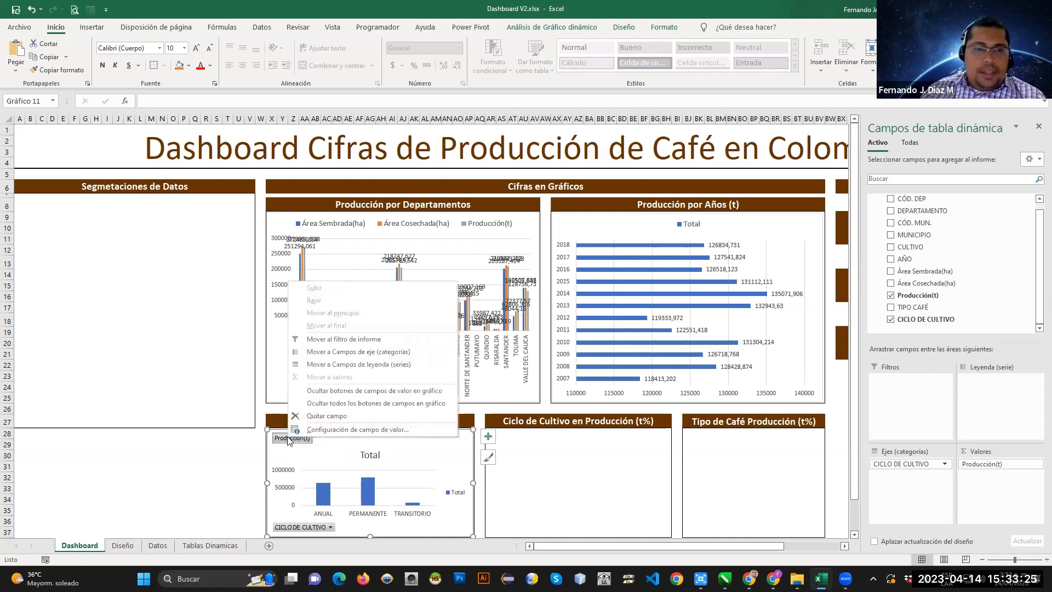
click(368, 392)
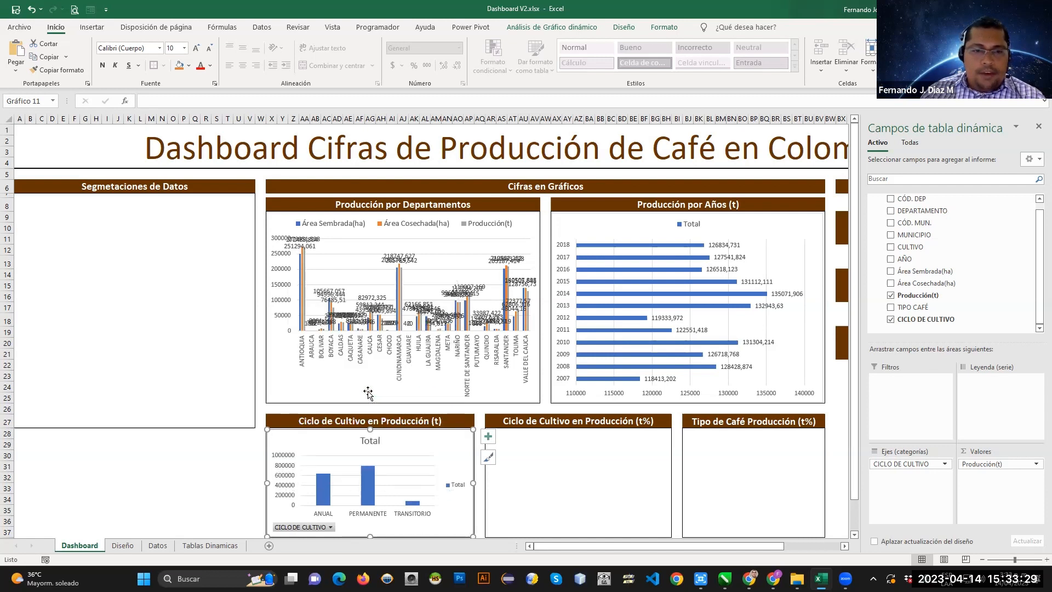
click(490, 442)
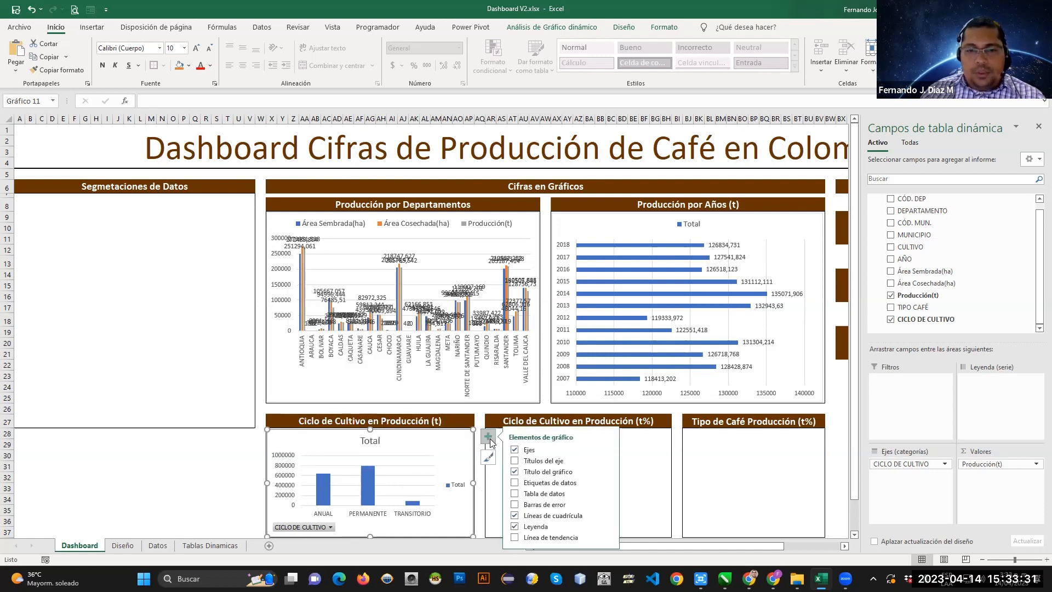
click(515, 473)
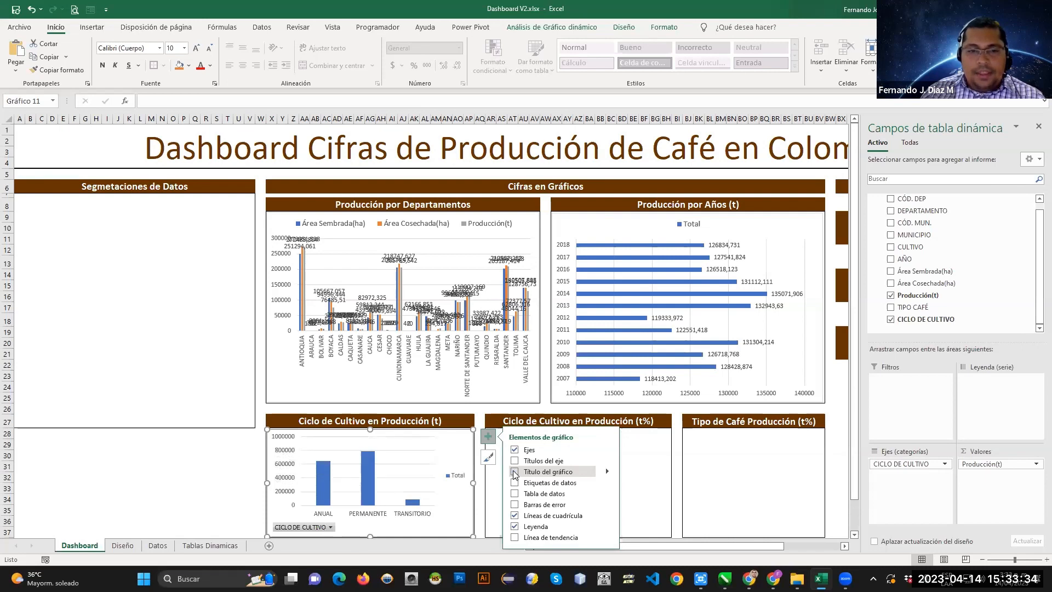
right_click(315, 528)
click(383, 492)
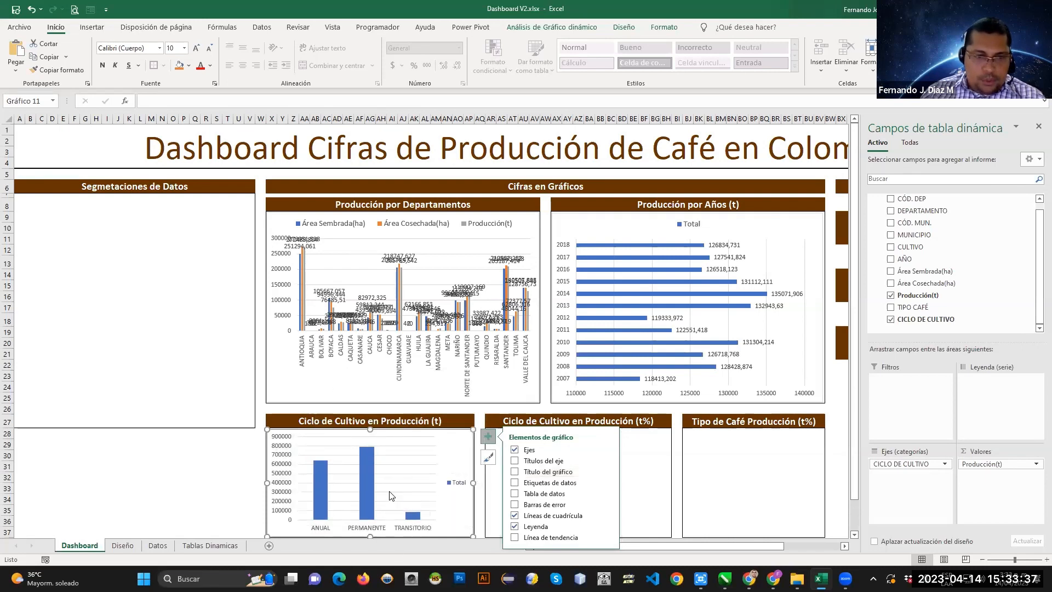
Add data labels to the dashboard's crop-cycle column chart and position its legend below the plot.
click(515, 483)
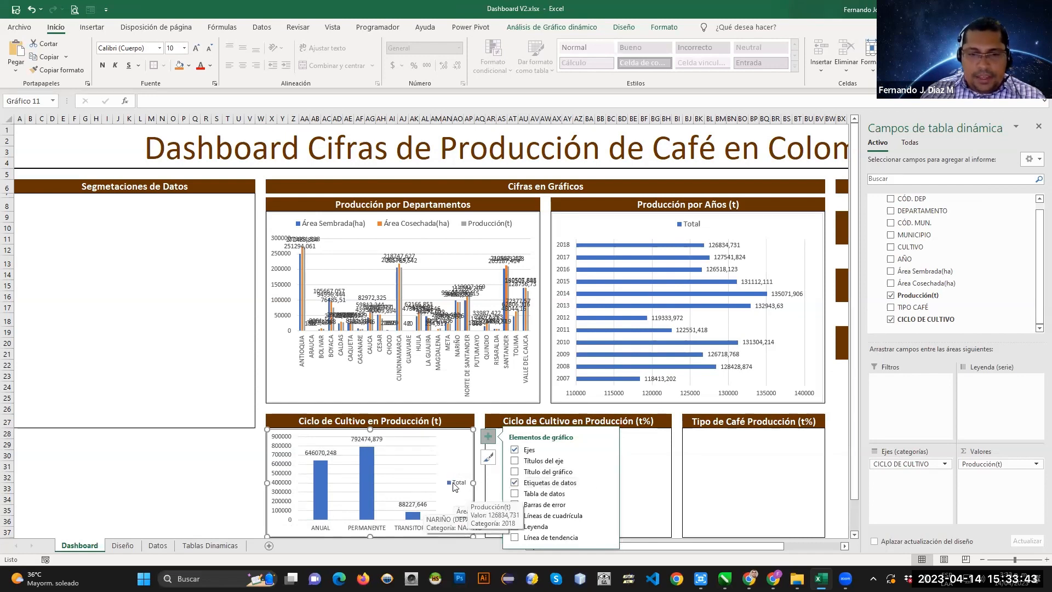
click(556, 516)
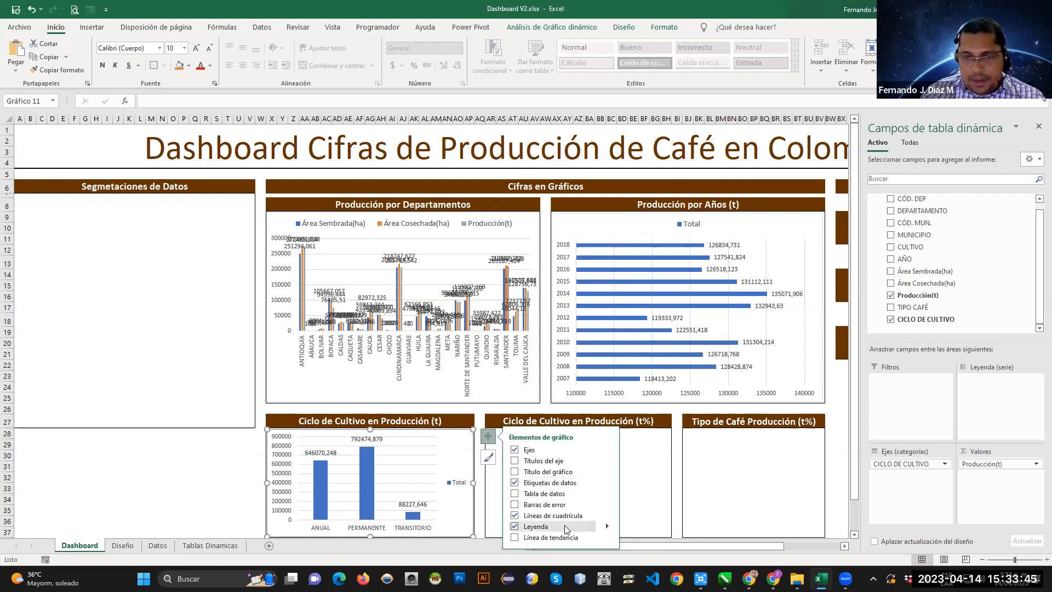
click(607, 525)
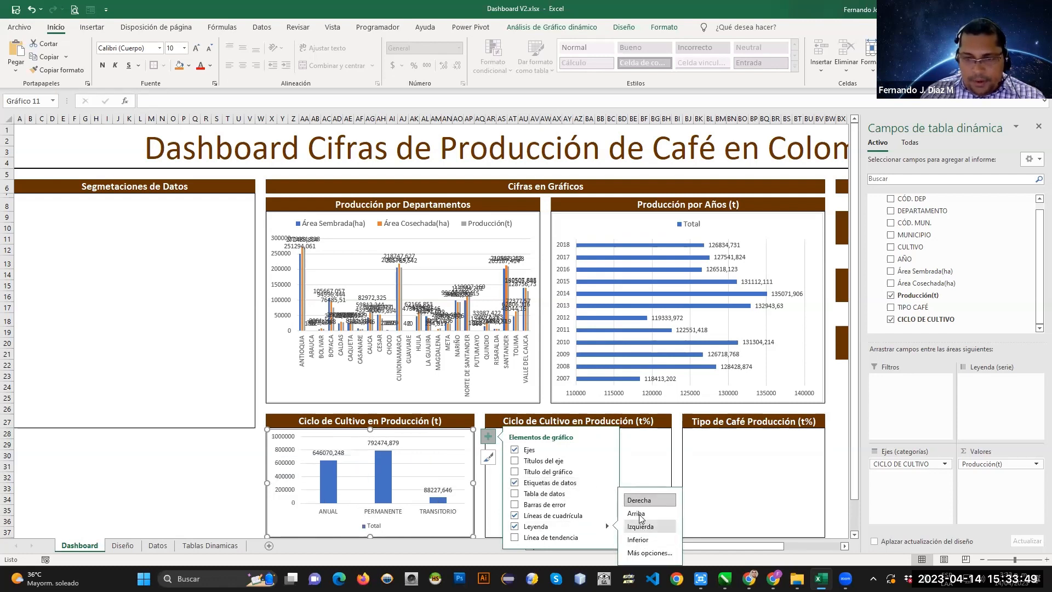
click(638, 539)
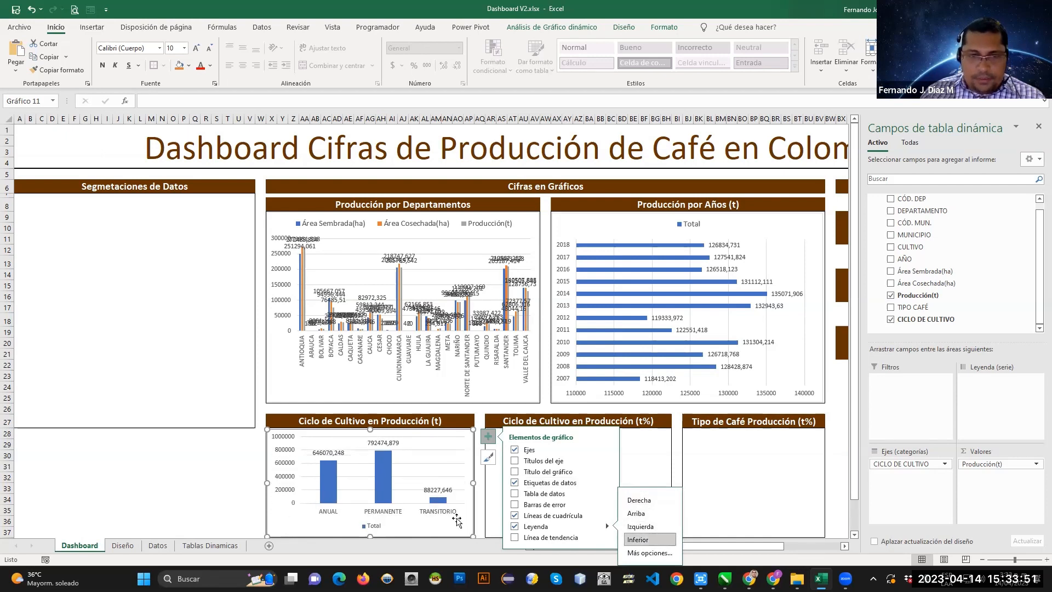
Set the crop-cycle chart legend's font size to 11.
click(375, 526)
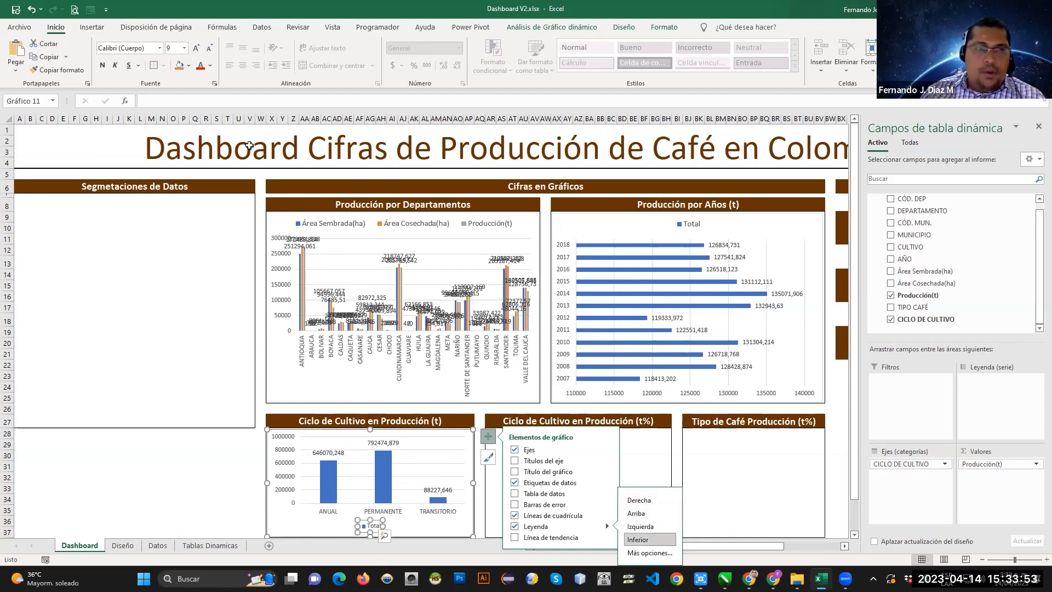
click(175, 49)
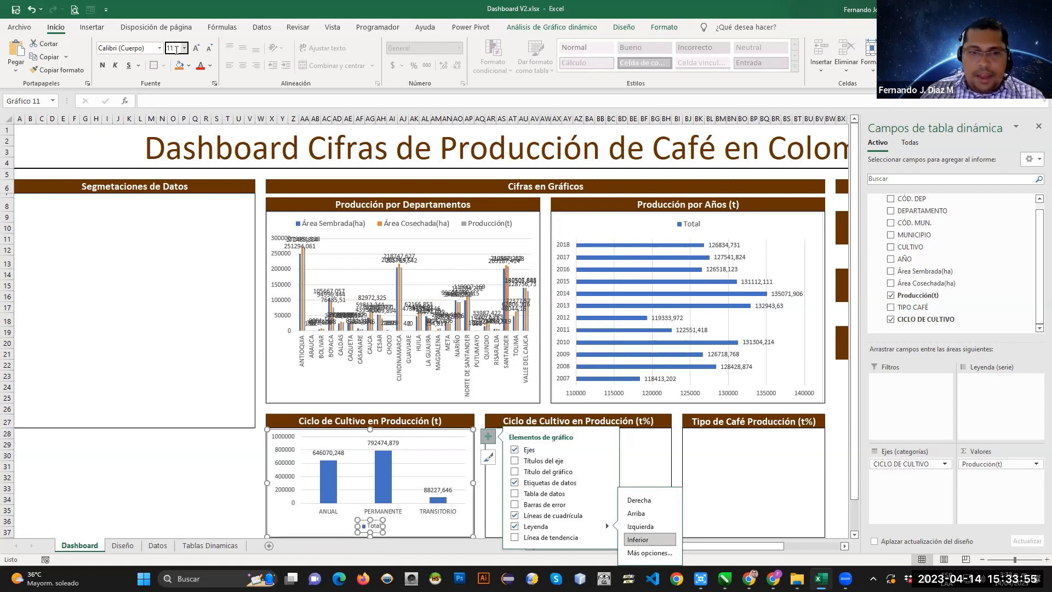
key(Return)
click(207, 468)
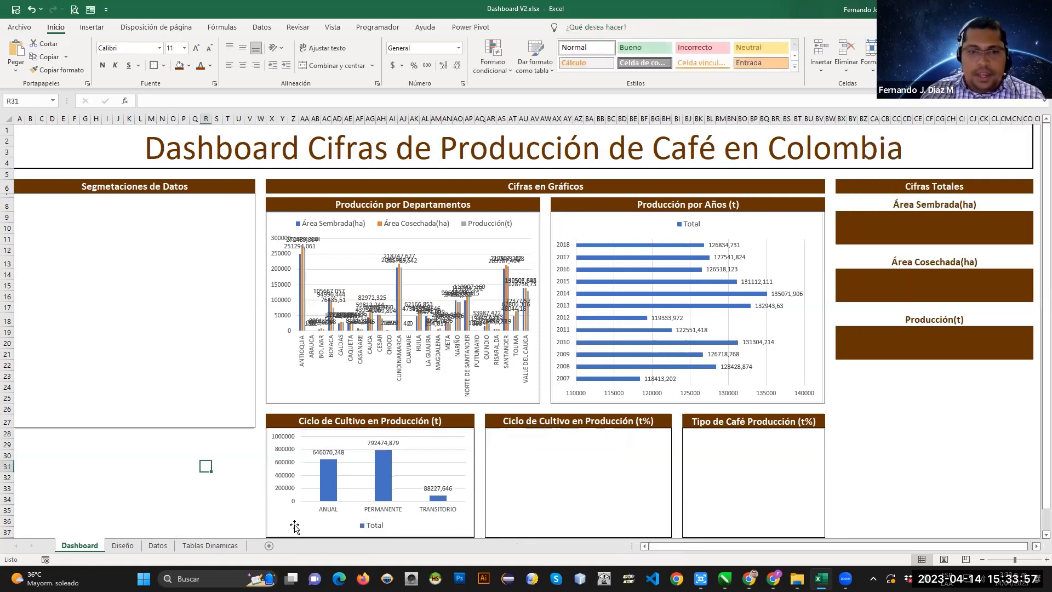
Check the "Ciclo de Cultivo en Producción (t%)" frame on the Dashboard sheet and return to the crop-cycle pivot table.
click(329, 479)
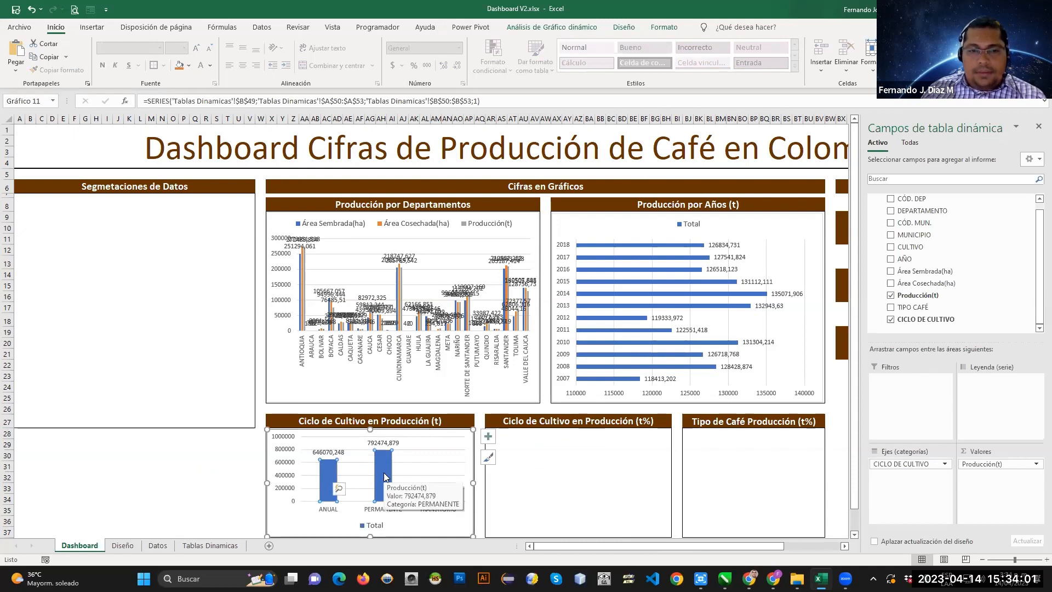
click(577, 423)
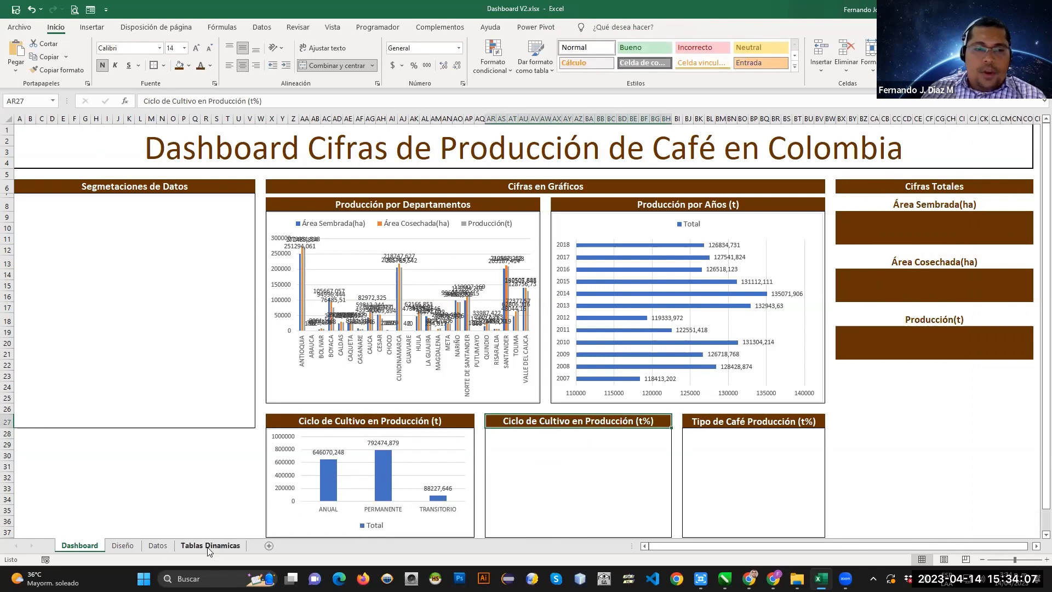
click(191, 548)
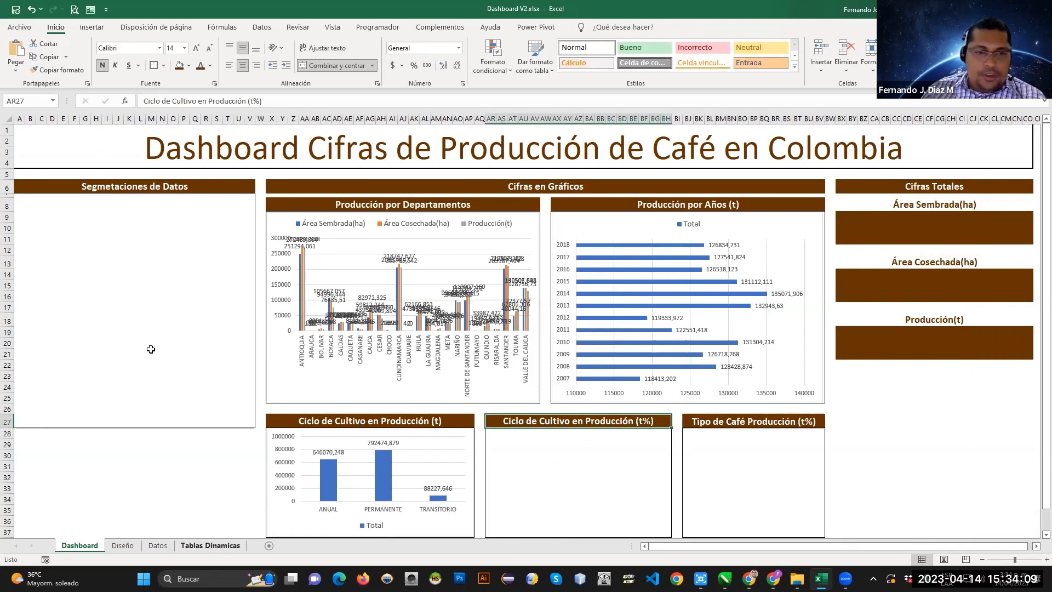
click(99, 329)
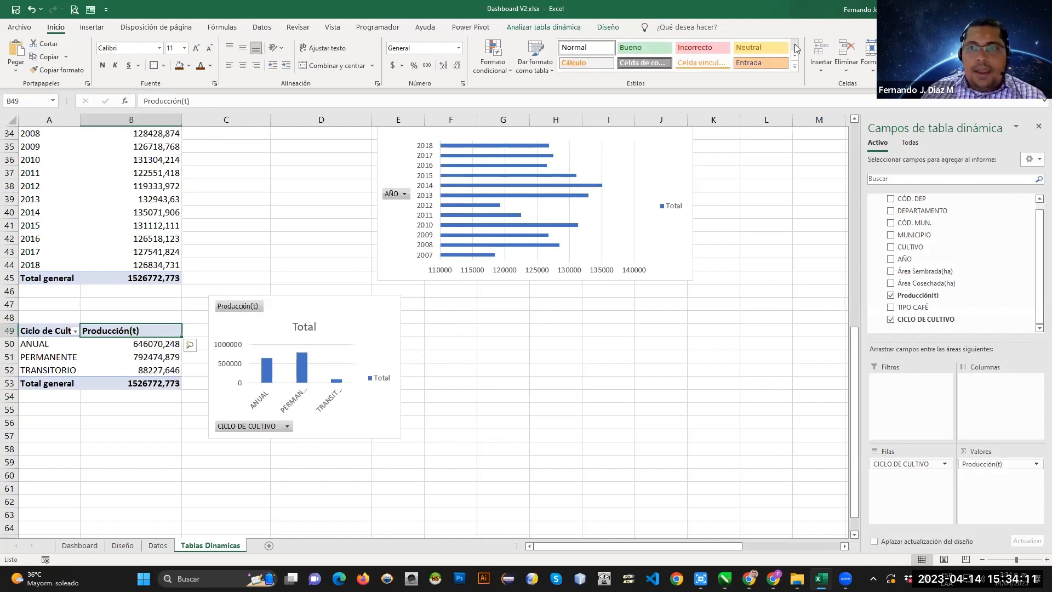
Insert a doughnut pivot chart from the crop-cycle pivot table and place it, reduced in size, beside the column chart.
click(574, 29)
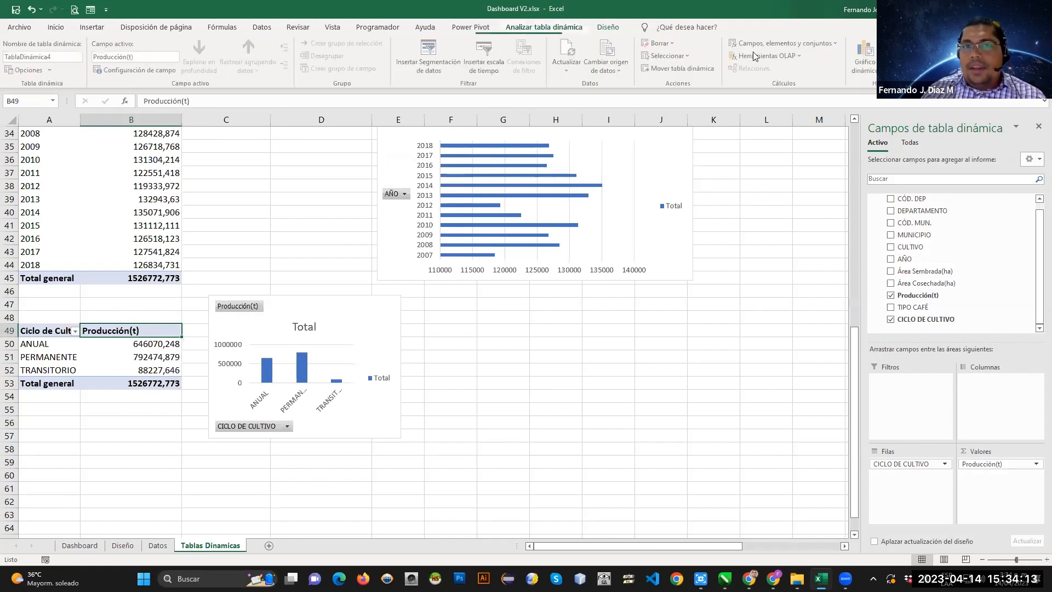
click(865, 56)
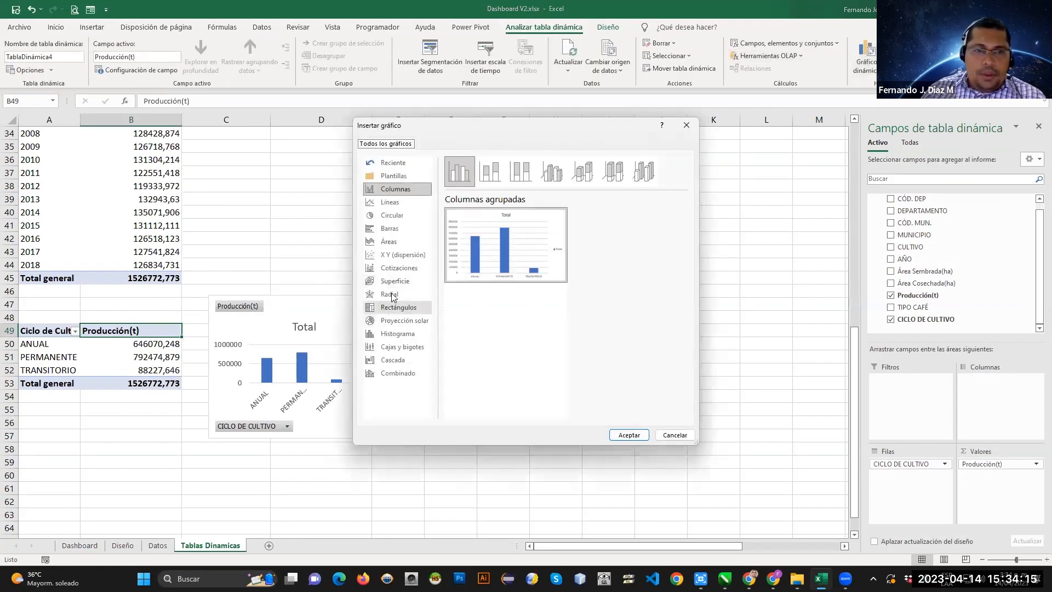
click(391, 218)
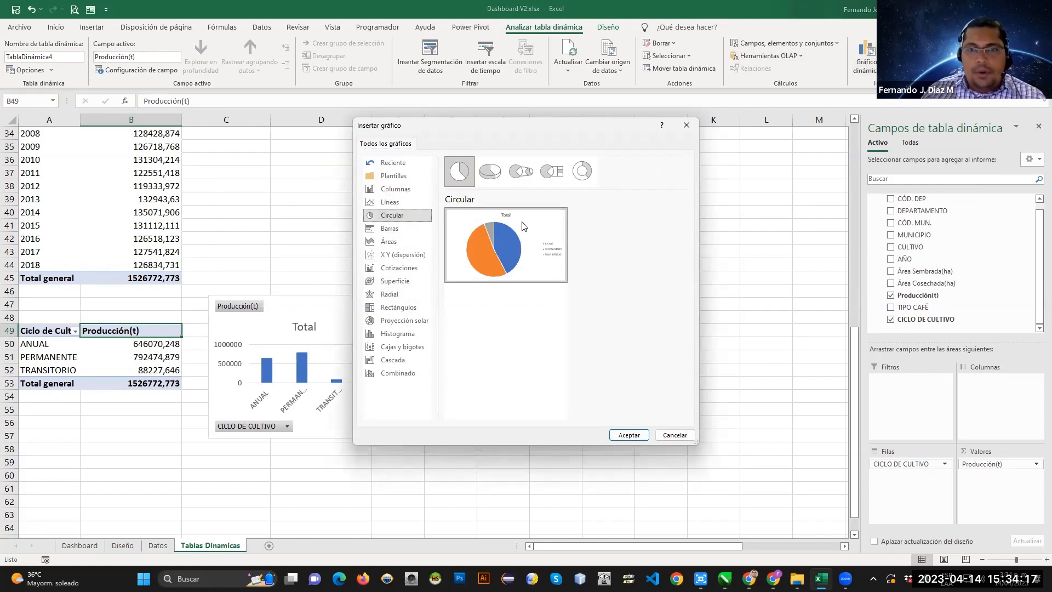
click(576, 175)
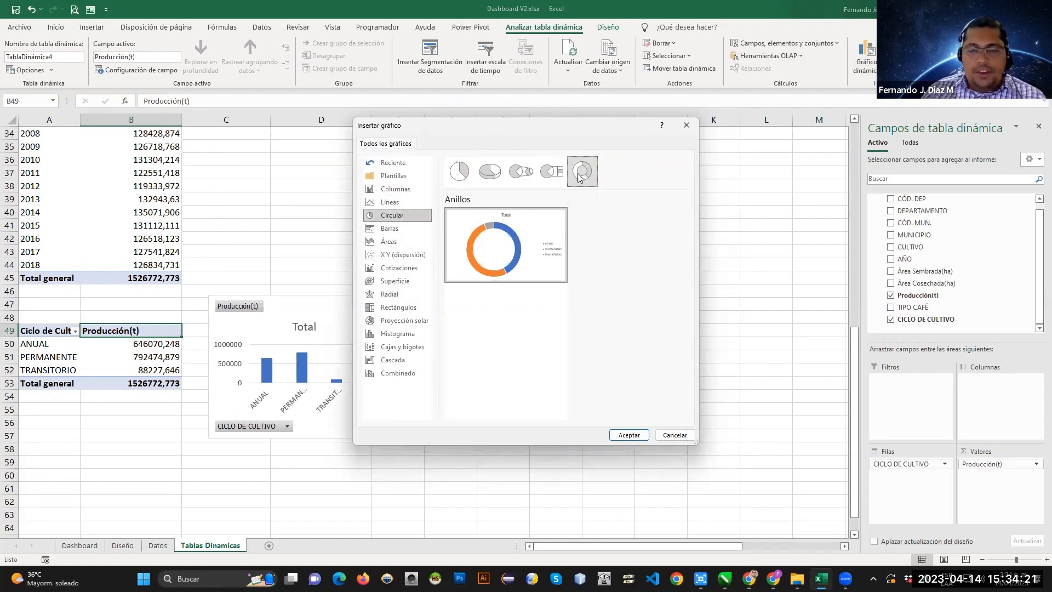
click(629, 435)
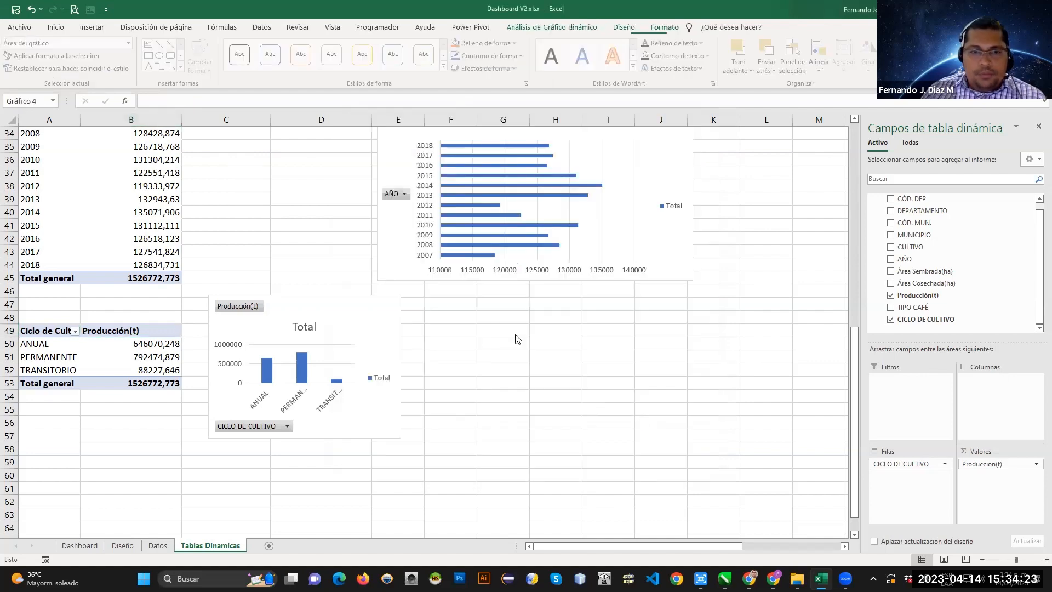
drag(484, 268, 630, 332)
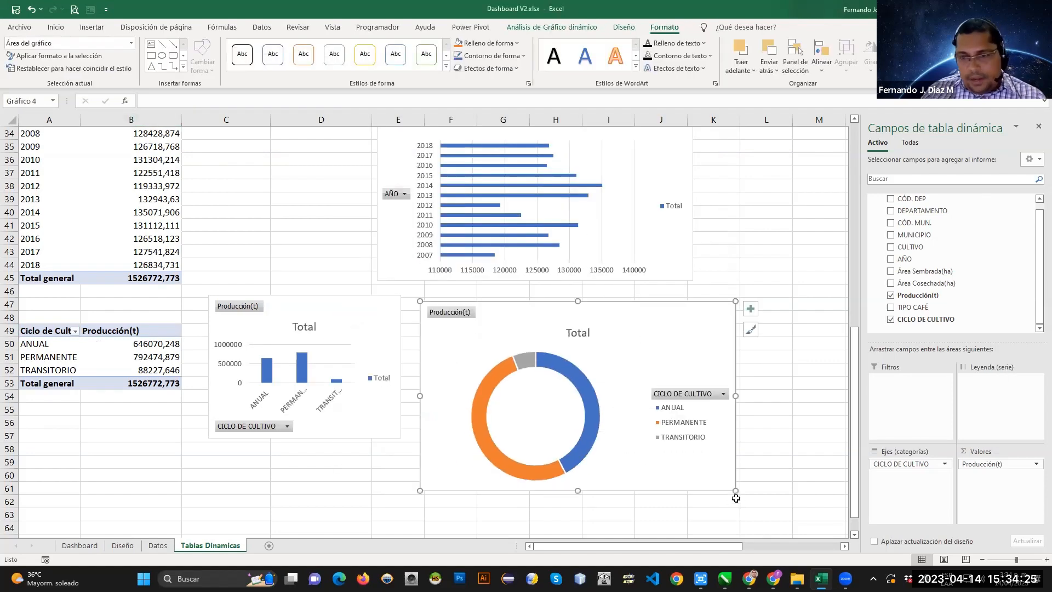
drag(735, 490, 630, 418)
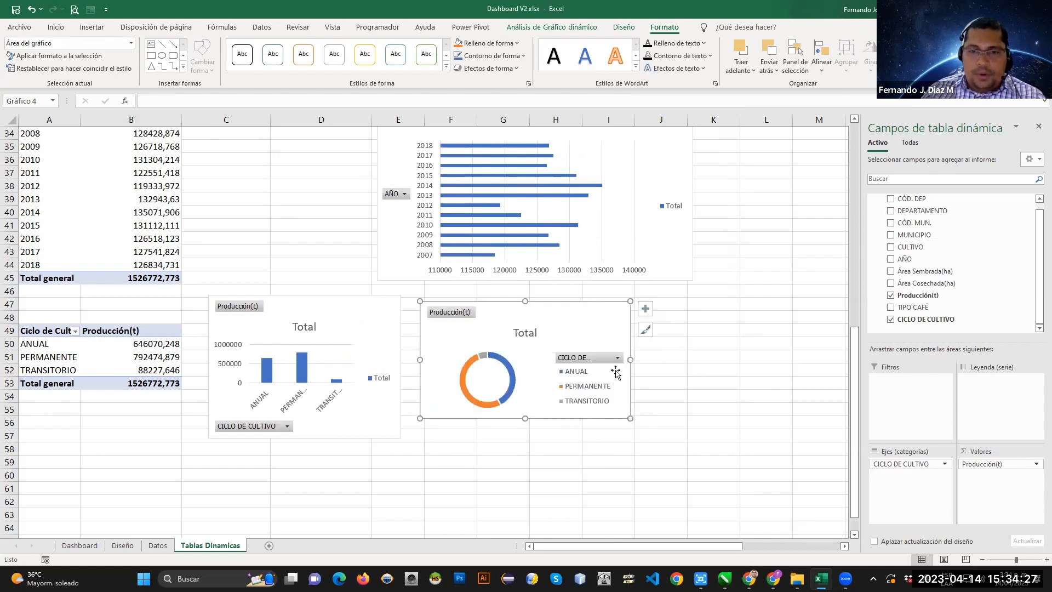
Copy the crop-cycle doughnut chart into the "Ciclo de Cultivo en Producción (t%)" frame on the Dashboard sheet.
drag(576, 311, 565, 309)
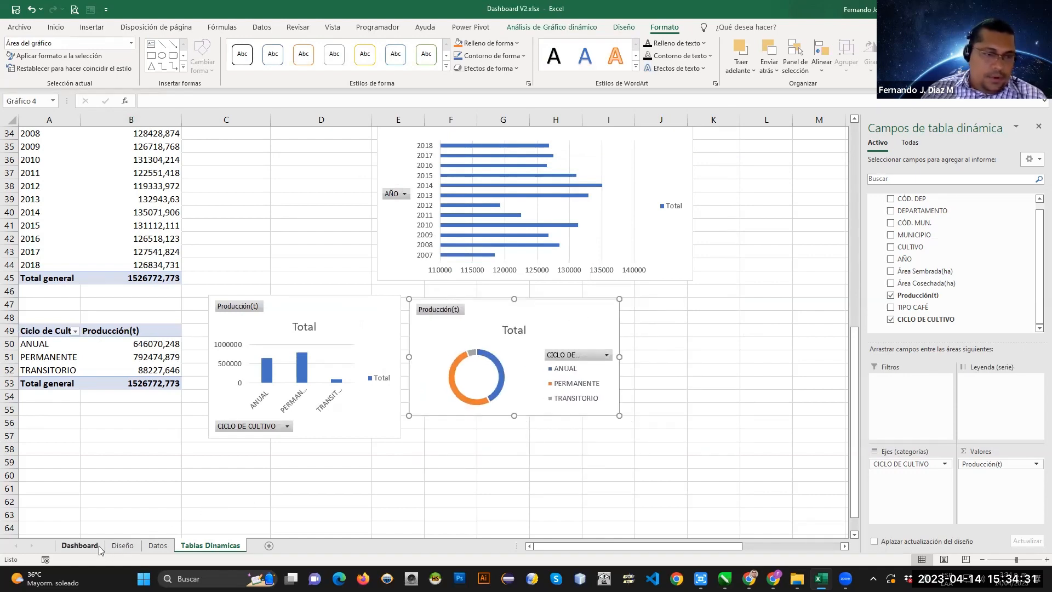
click(80, 545)
click(489, 433)
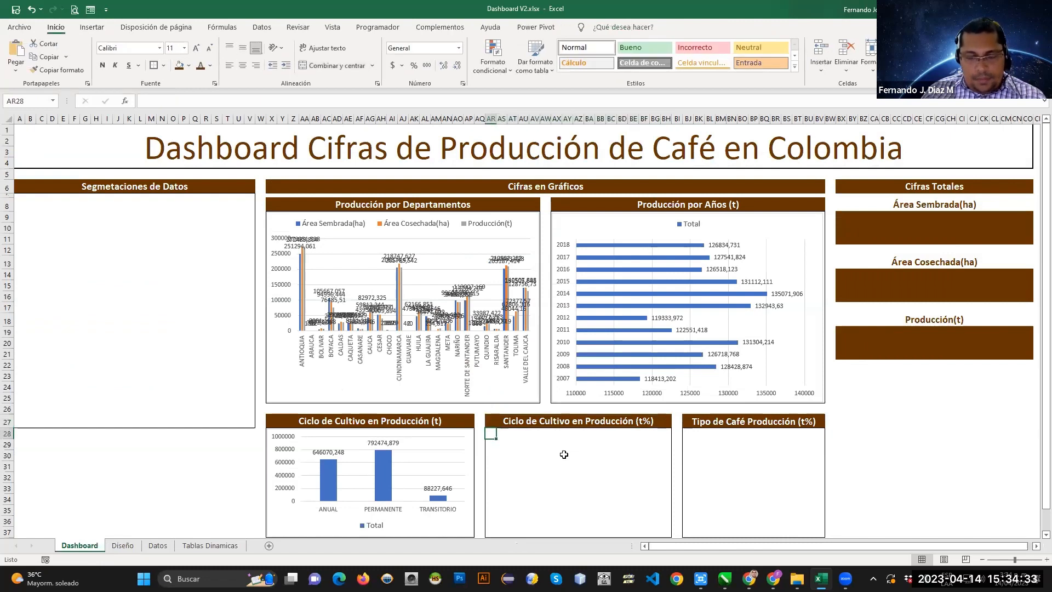
key(ctrl+v)
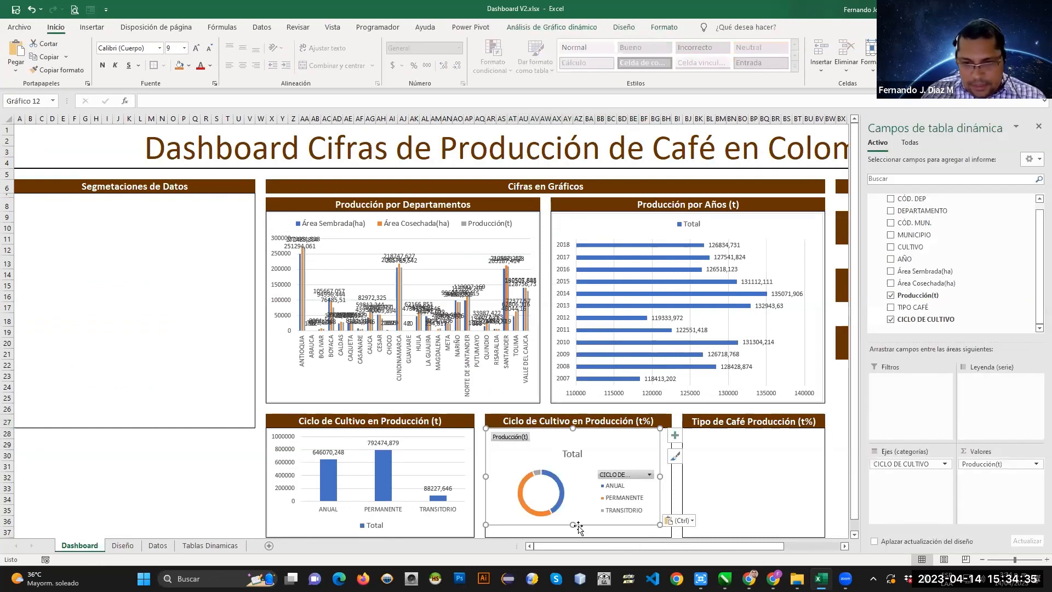
Enlarge the pasted doughnut chart to fill its frame and open the options of its Producción(t) field button.
scroll(572, 525, down, 2)
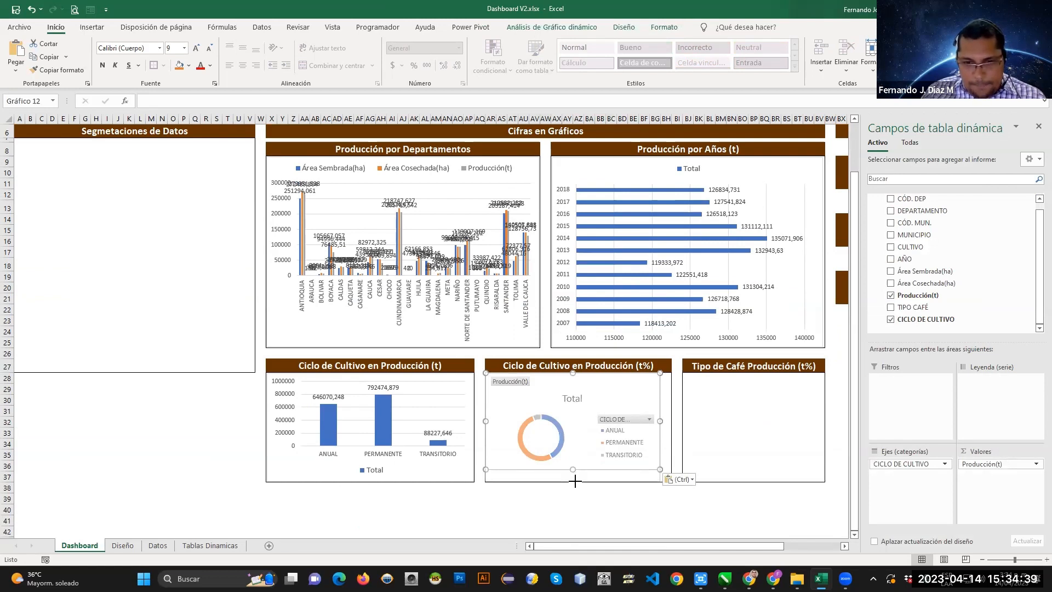
drag(572, 469, 575, 480)
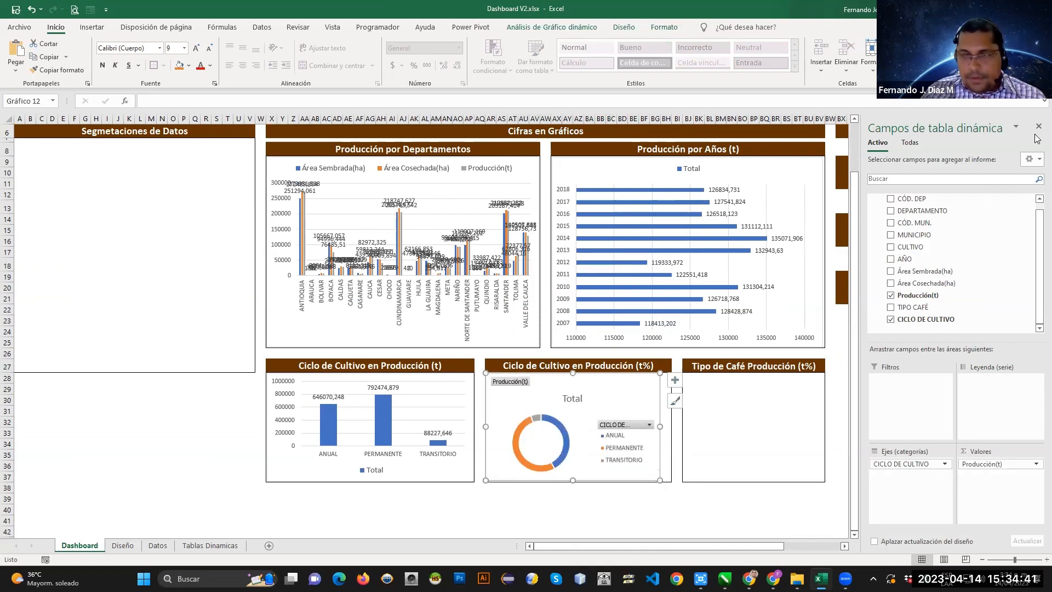
click(1037, 127)
scroll(660, 433, up, 2)
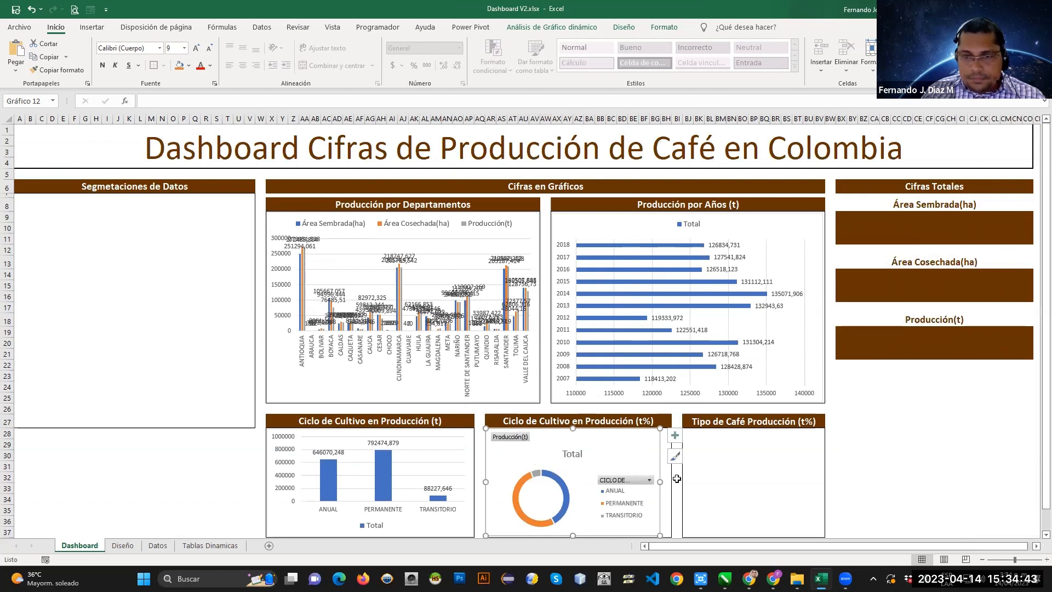
drag(660, 480, 670, 481)
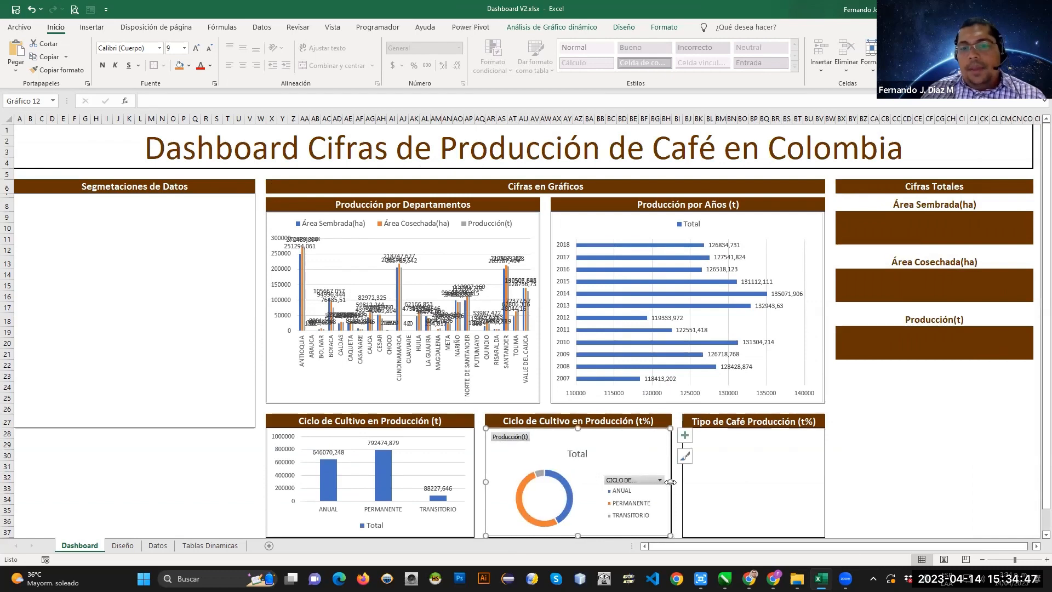
right_click(509, 438)
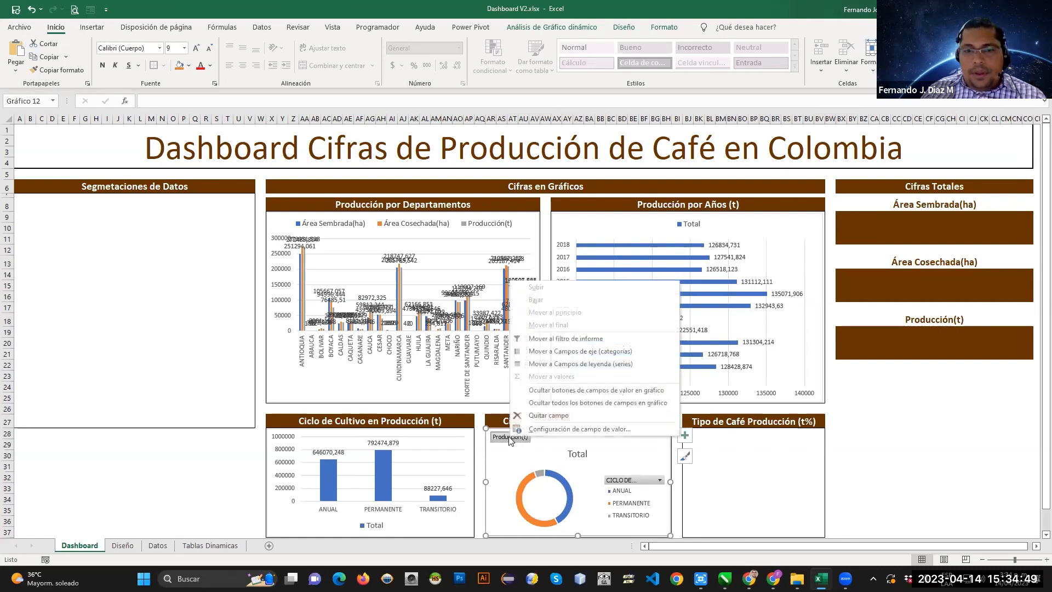
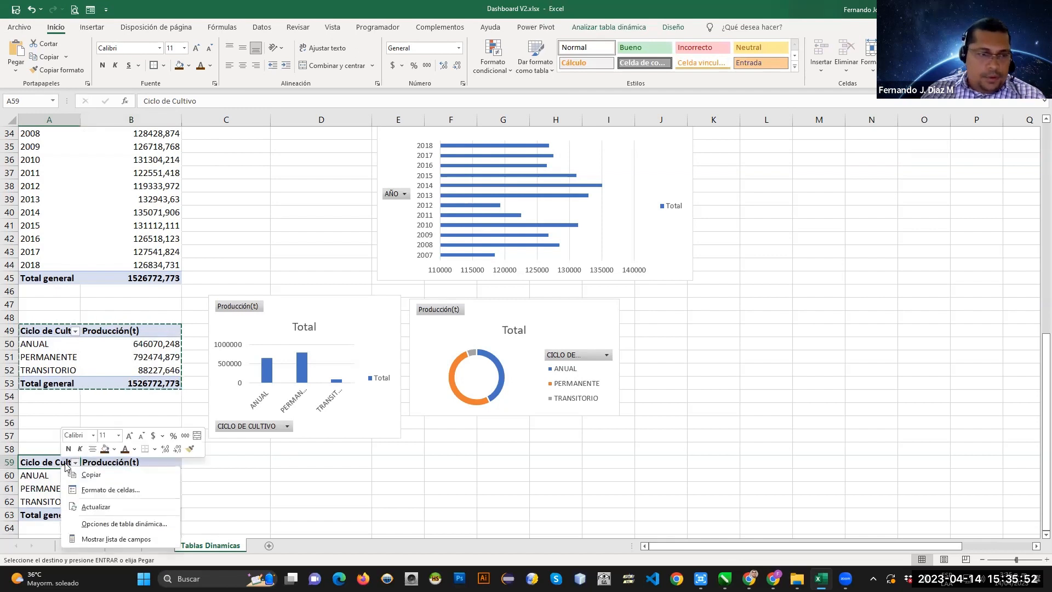
Replace the CICLO DE CULTIVO field with TIPO CAFÉ in the rows of the copied pivot table at A59.
click(99, 539)
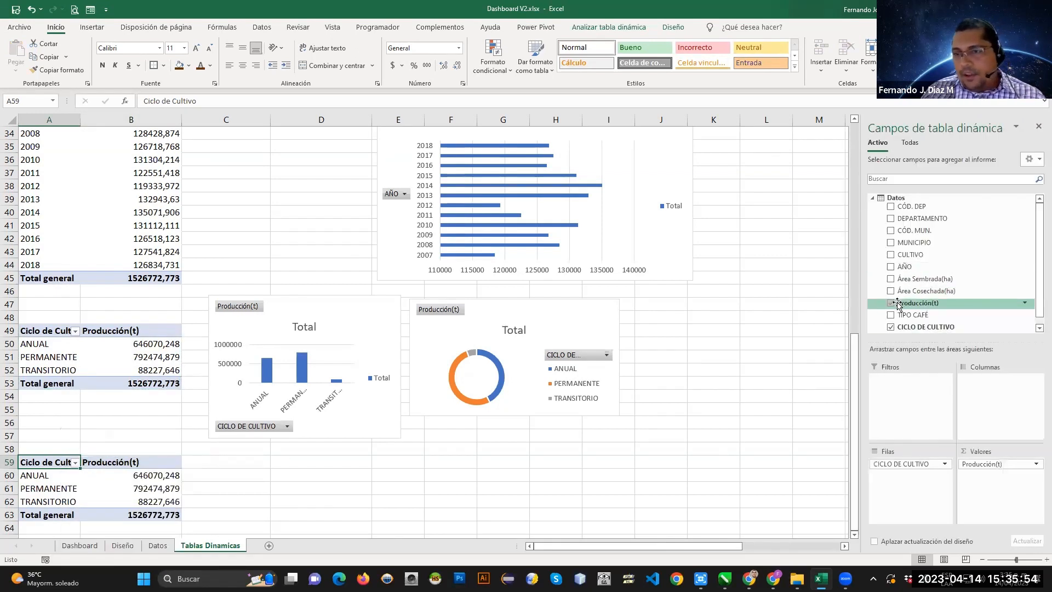
click(890, 327)
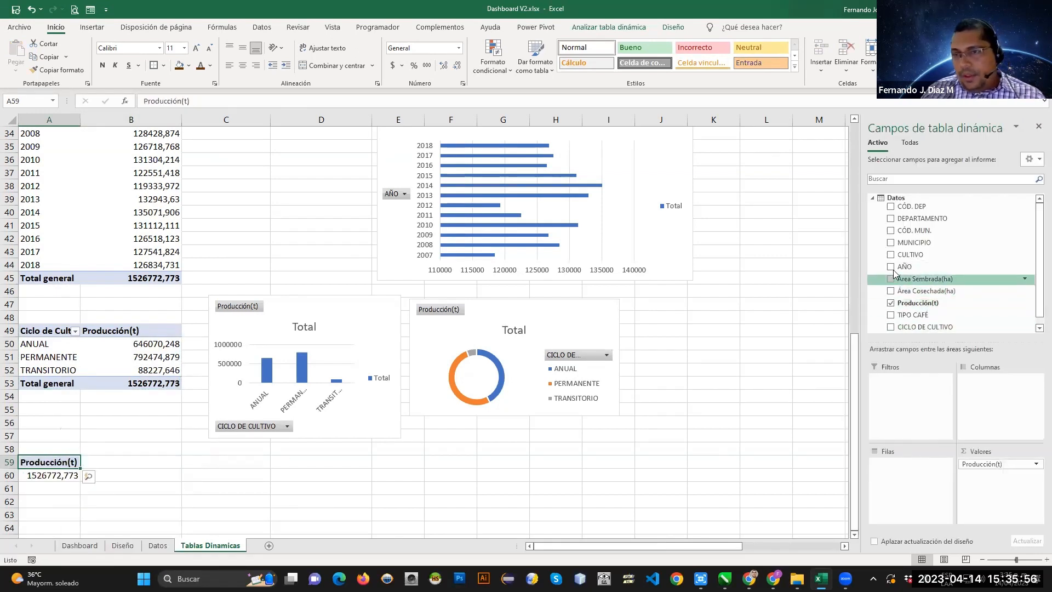
scroll(895, 262, down, 1)
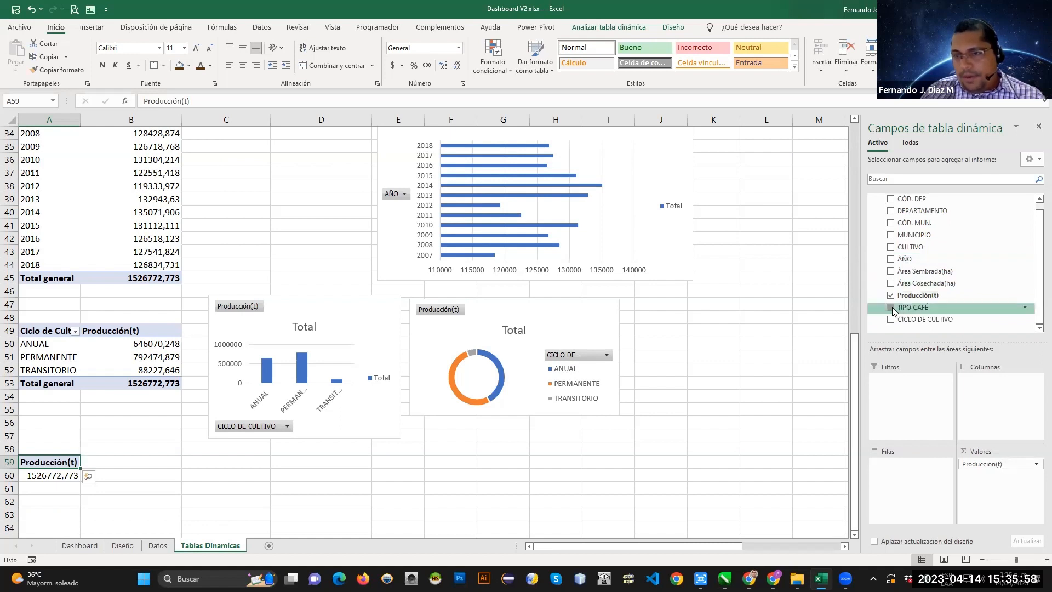
click(891, 308)
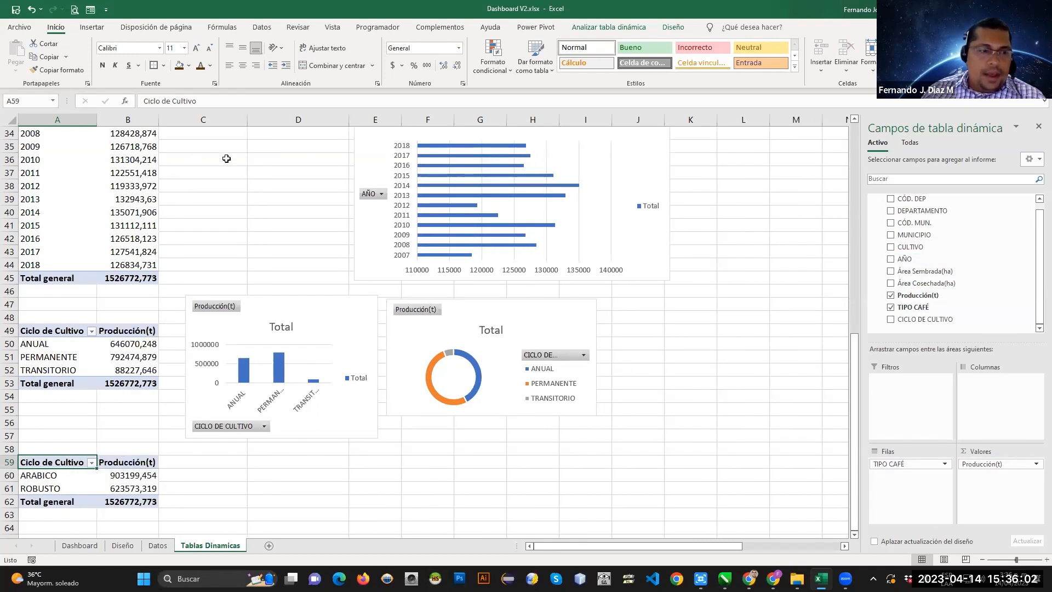
Rename the row header in A59 of the coffee-type pivot table as "Tipo de Café".
drag(196, 101, 111, 106)
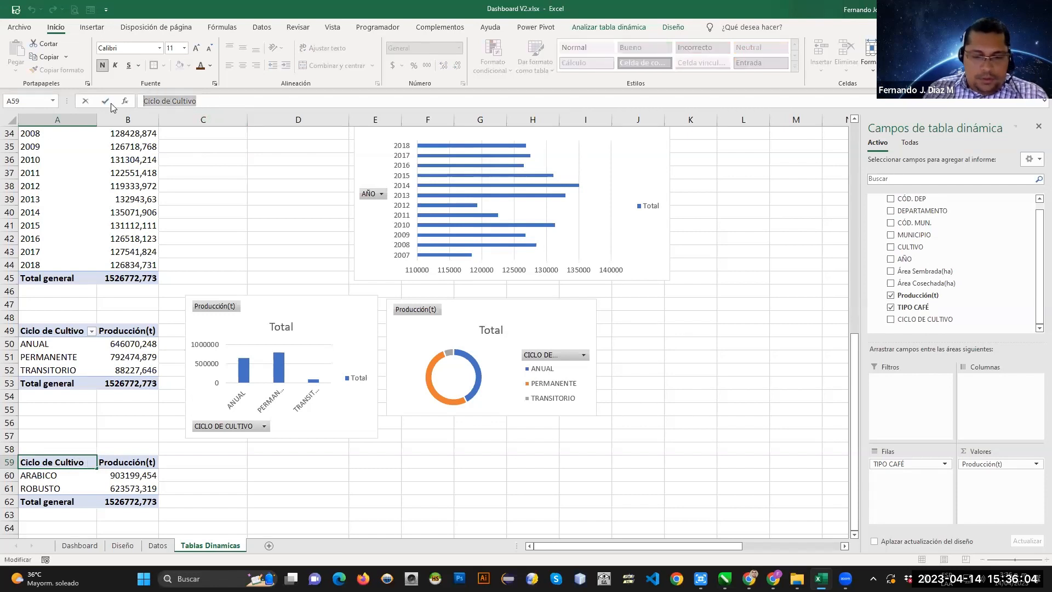
text(Tipo de Ca)
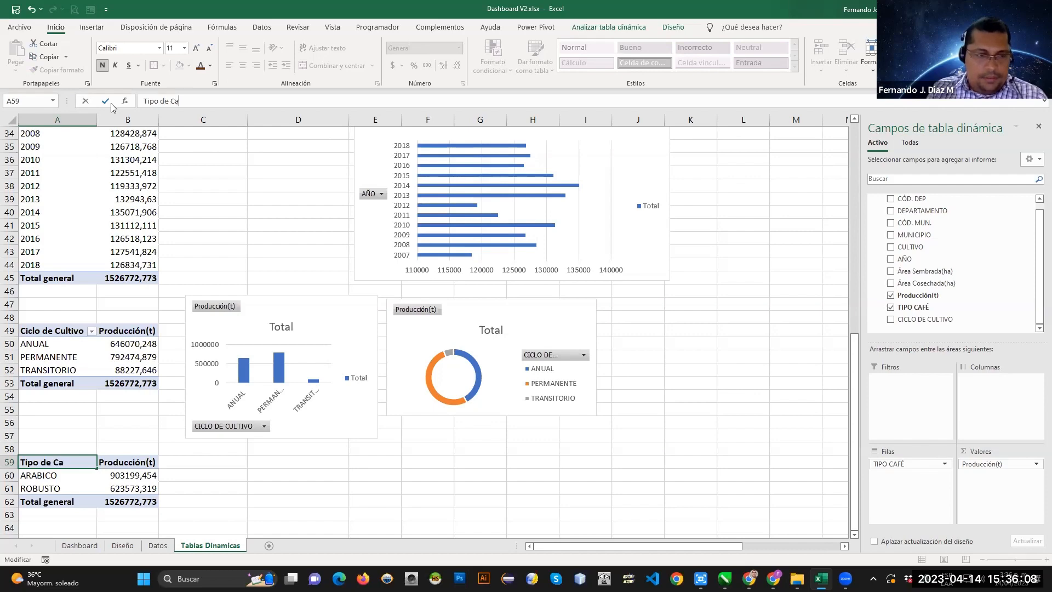
text(fe)
key(BackSpace)
text(é)
key(Tab)
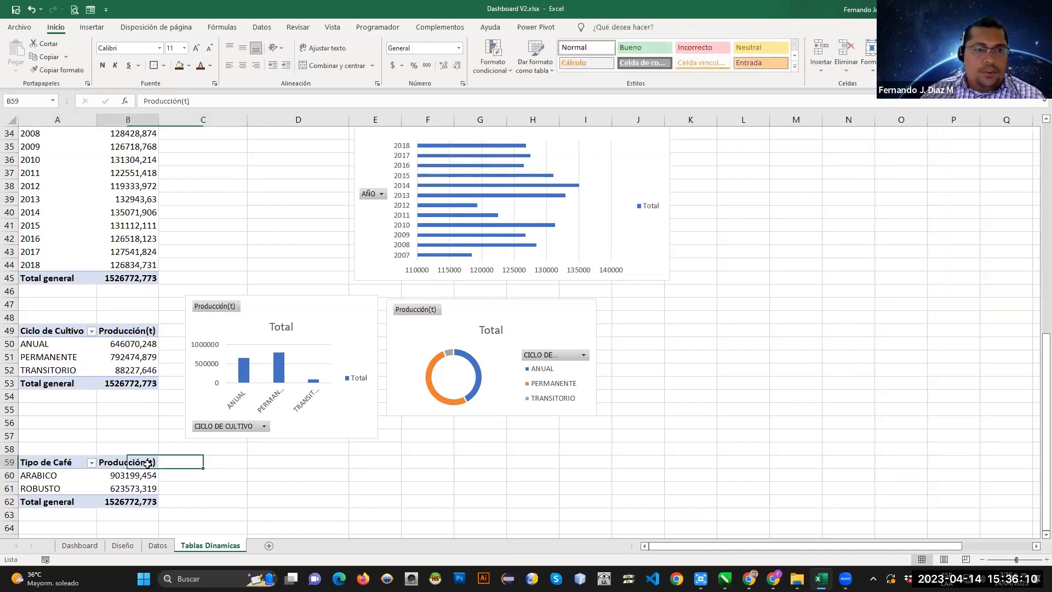
Insert a pie pivot chart from the coffee-type pivot table and place it, reduced in size, beside the table.
click(623, 29)
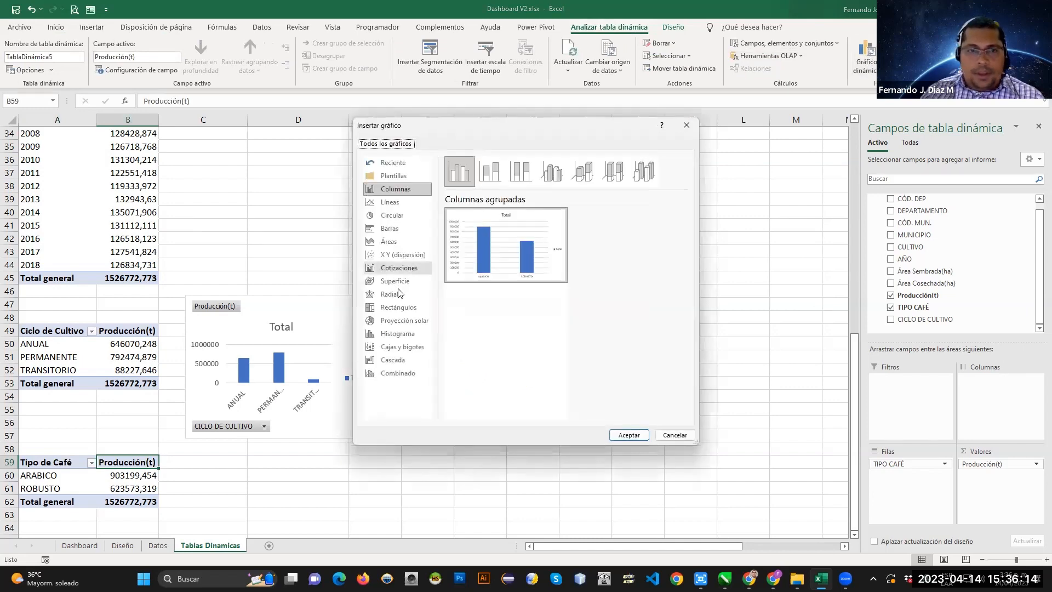
click(391, 217)
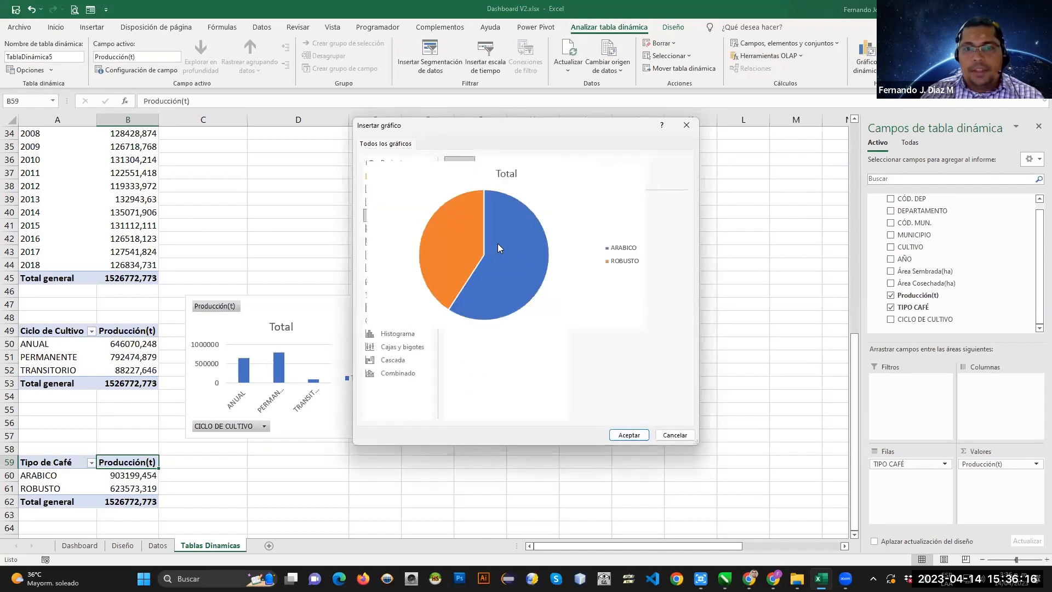
click(638, 436)
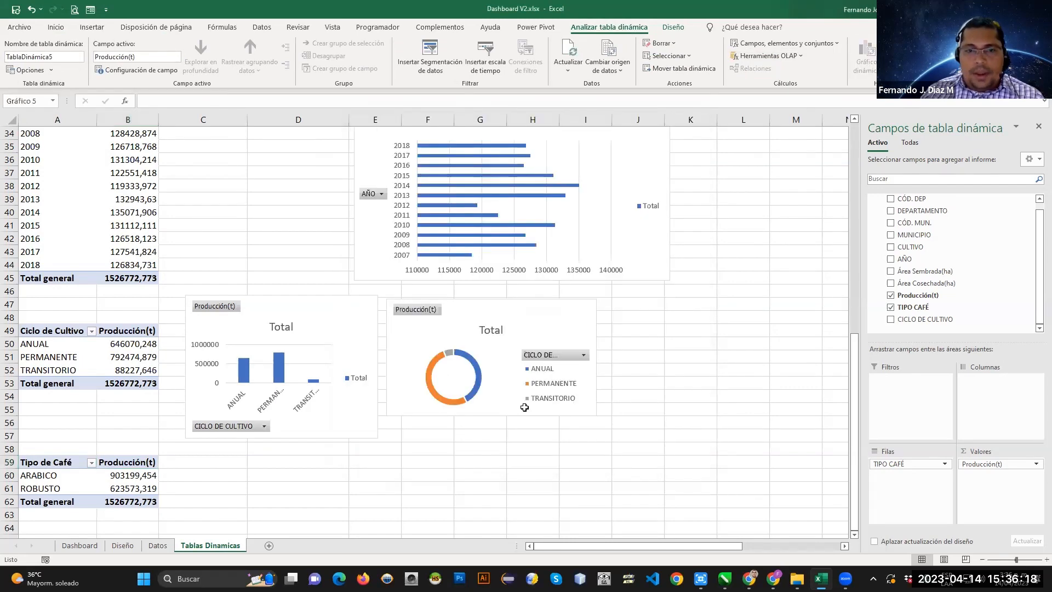
drag(589, 237, 408, 351)
drag(351, 390, 280, 487)
drag(337, 524, 350, 532)
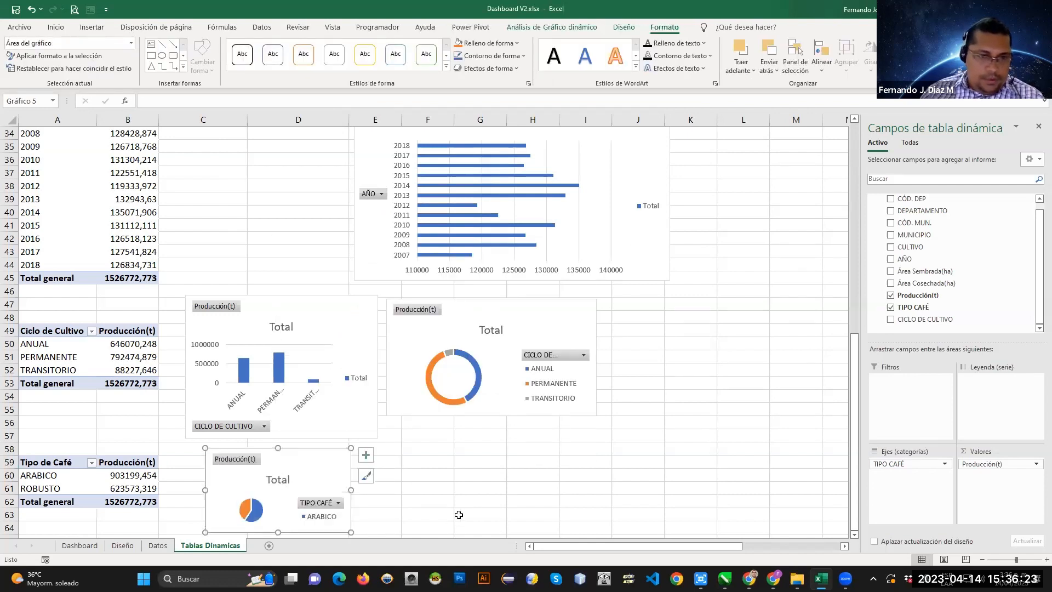
Copy the coffee-type pie chart into the dashboard's "Tipo de Café Producción (t%)" frame and enlarge it to fill the frame.
click(79, 545)
click(684, 436)
key(ctrl+v)
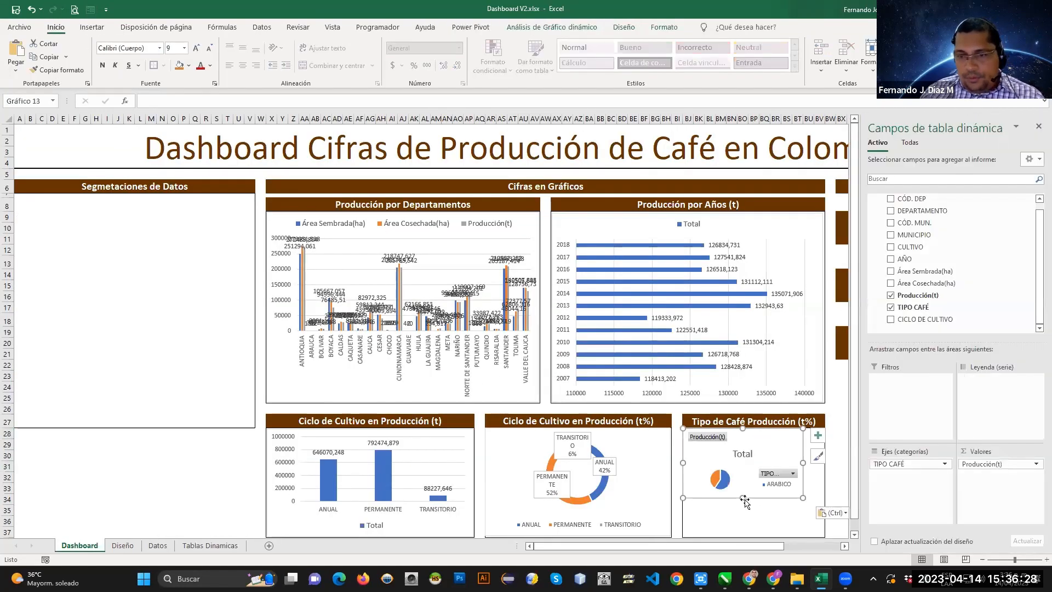
scroll(741, 531, down, 1)
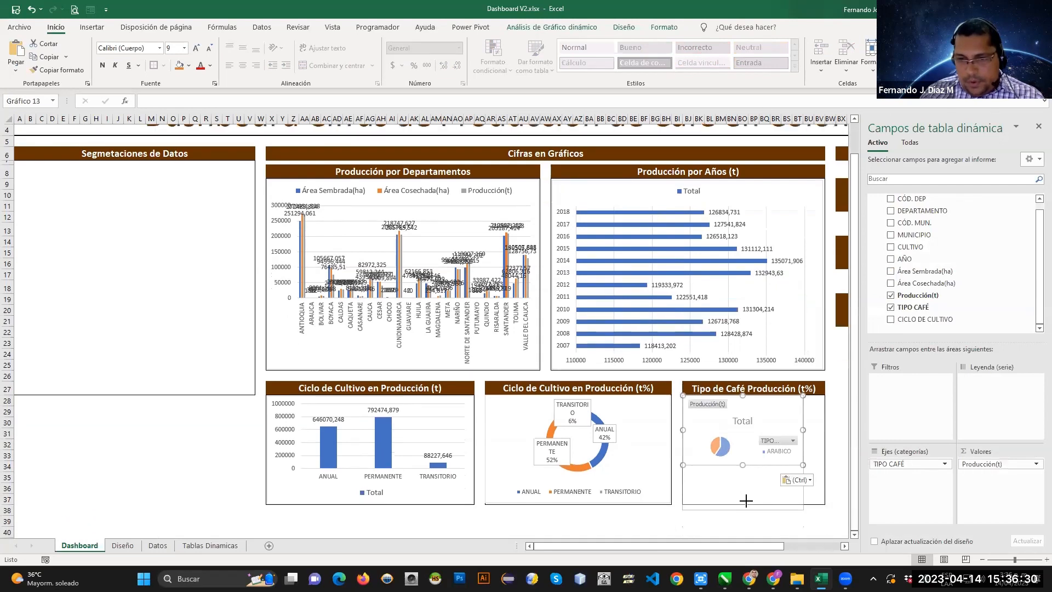
drag(748, 501, 747, 503)
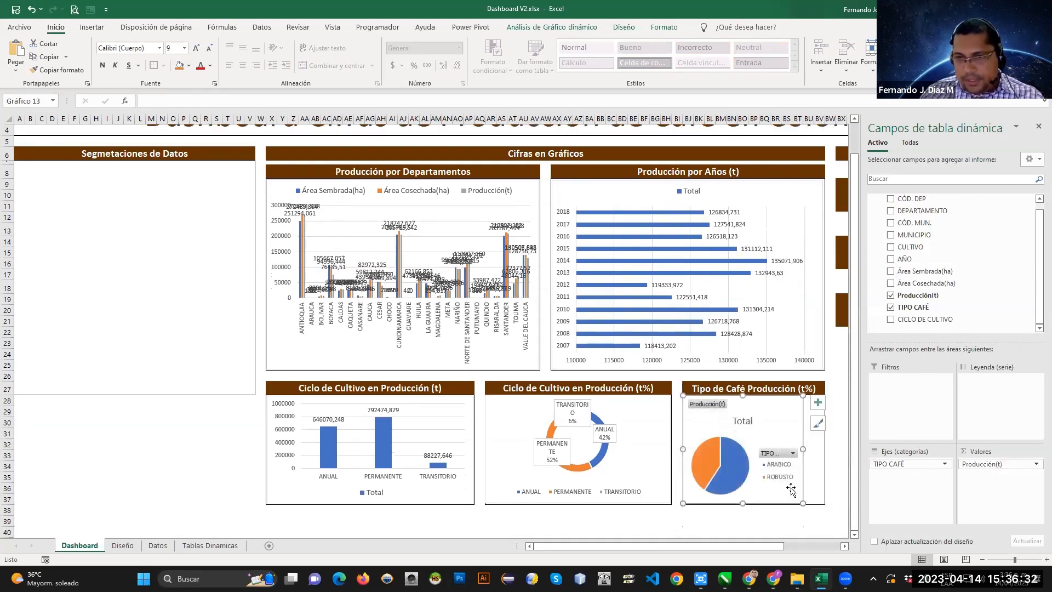
drag(803, 448, 824, 449)
click(1037, 131)
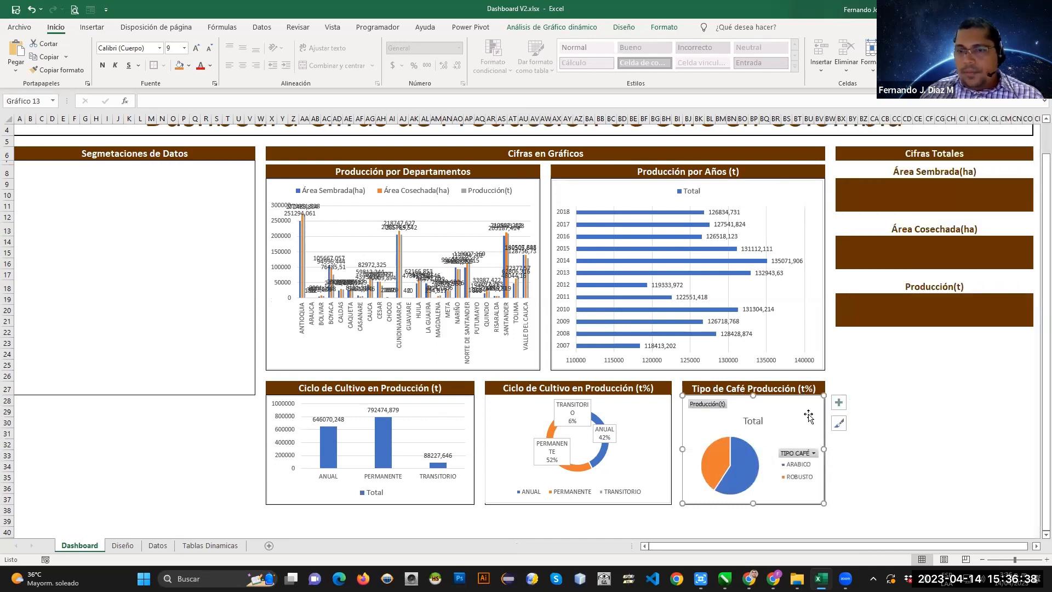
Hide all field buttons on the dashboard's coffee-type pie chart and remove its title.
right_click(714, 404)
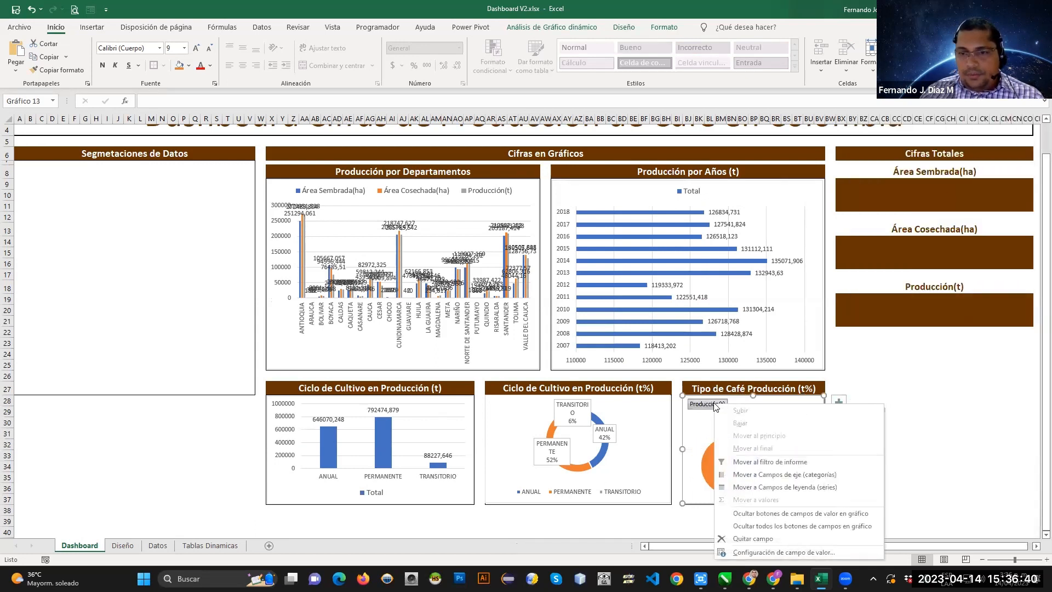
click(798, 526)
click(838, 403)
click(864, 416)
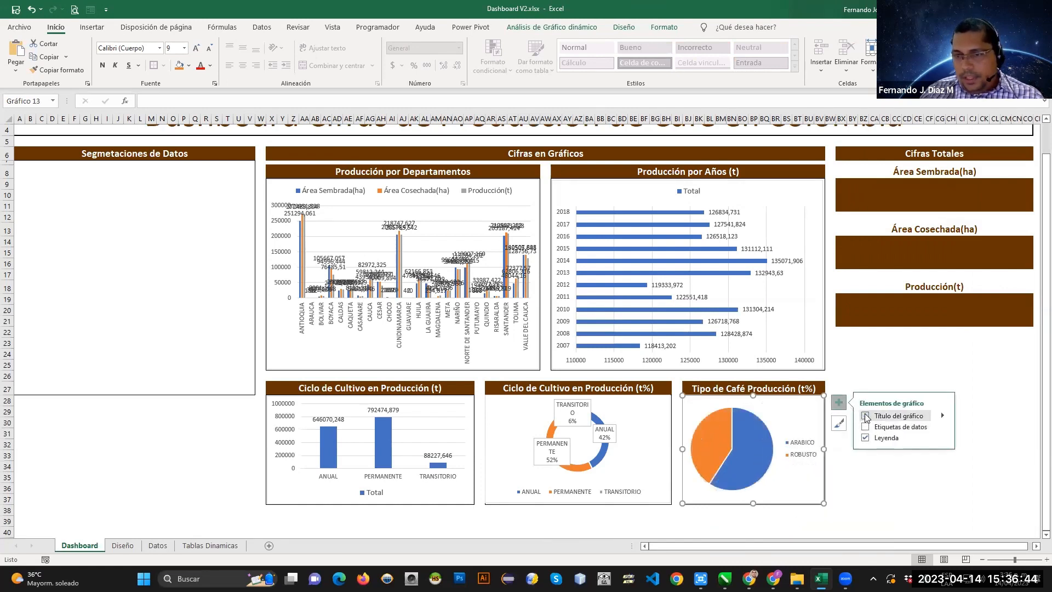
Position the coffee-type pie chart's legend below the plot and add data callout labels.
click(942, 437)
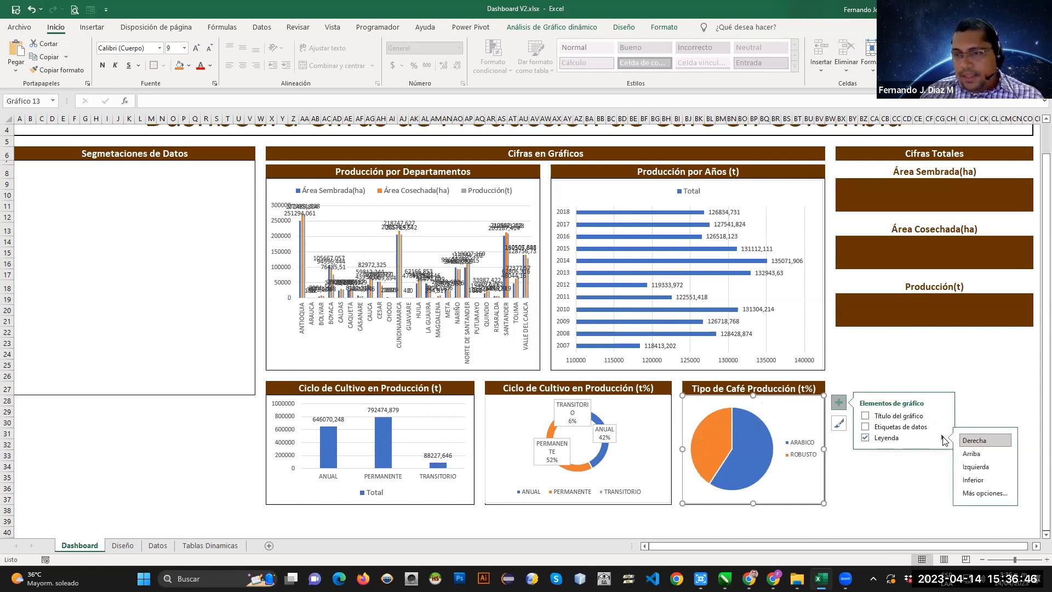
click(975, 480)
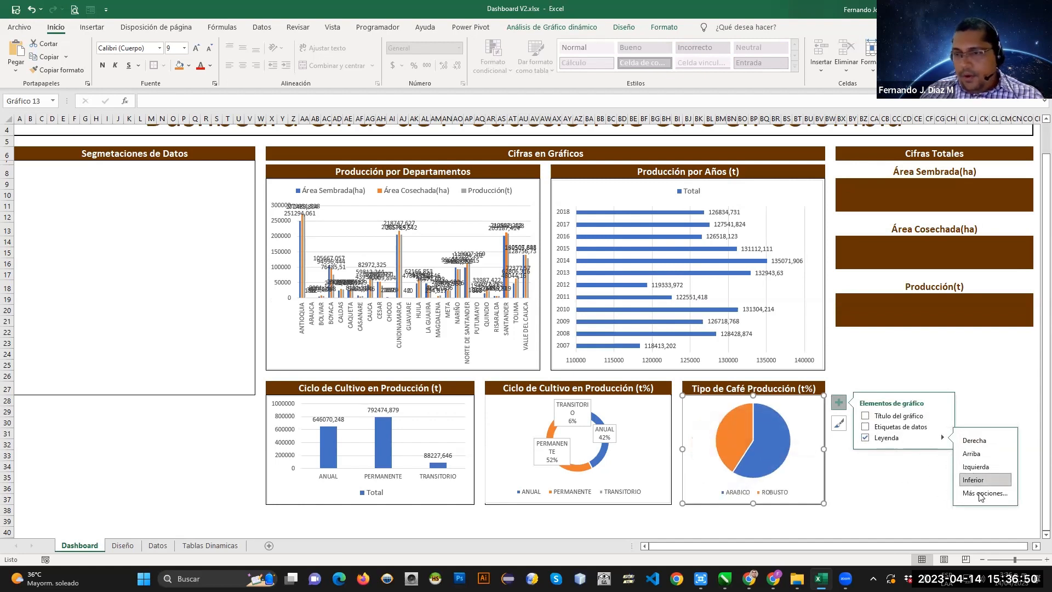
click(943, 427)
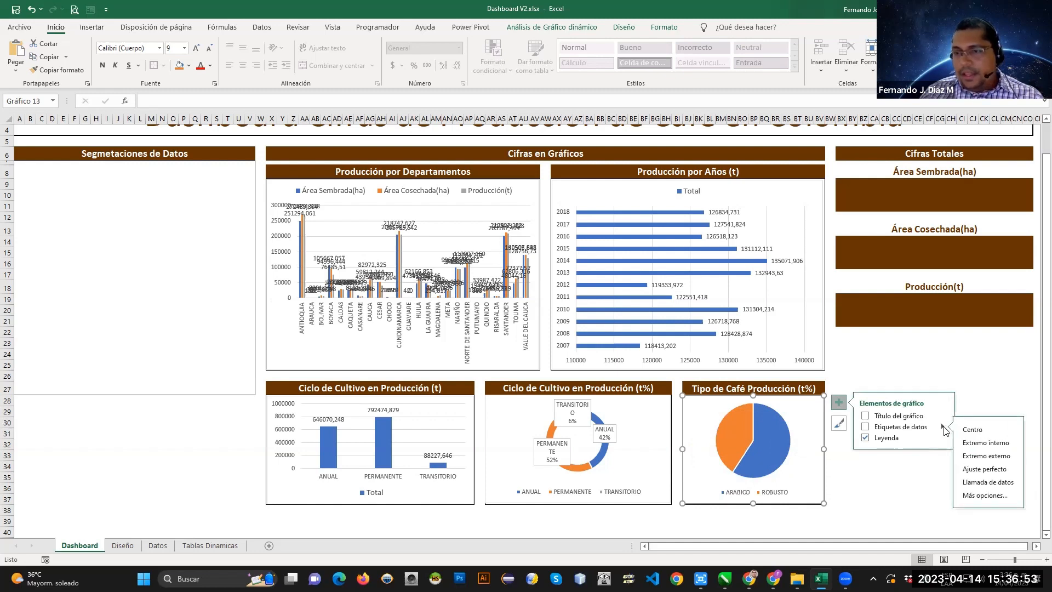
click(988, 482)
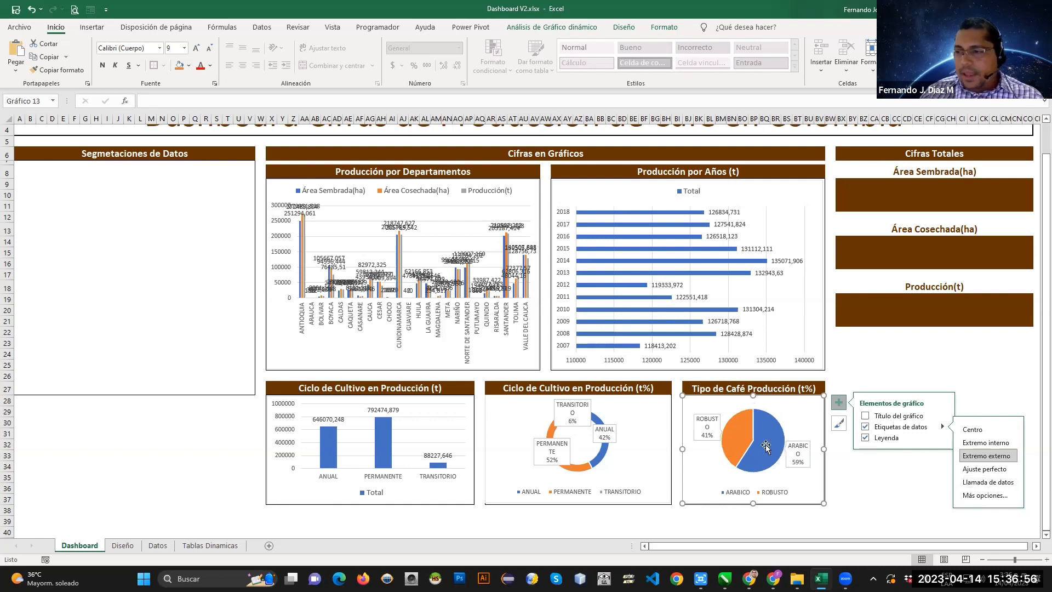
click(852, 356)
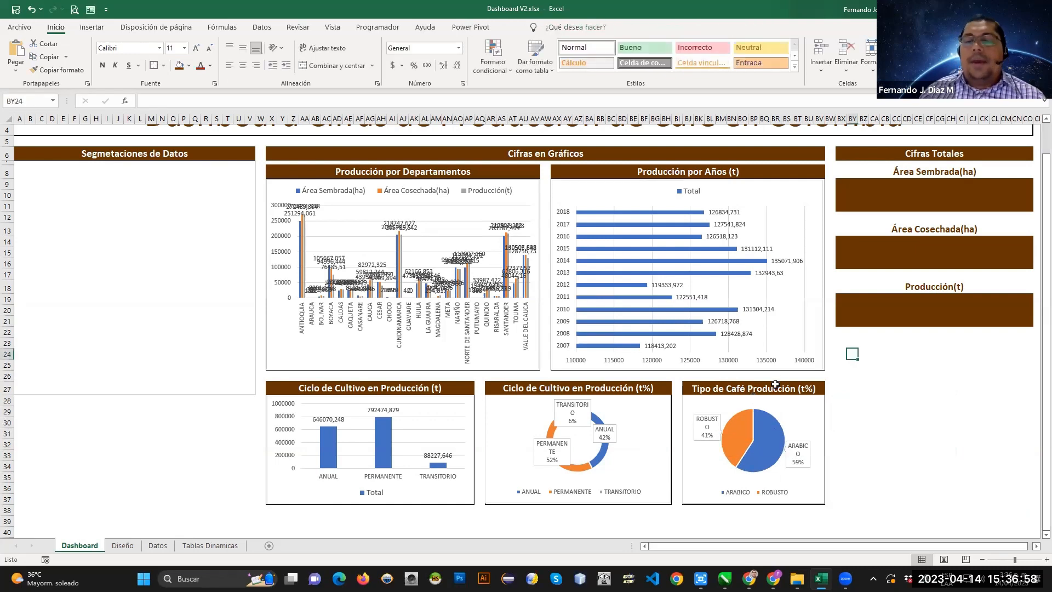
Merge and centre the "Área Sembrada(ha)" box under "Cifras Totales" and enter the sample value 150000.
scroll(677, 357, up, 1)
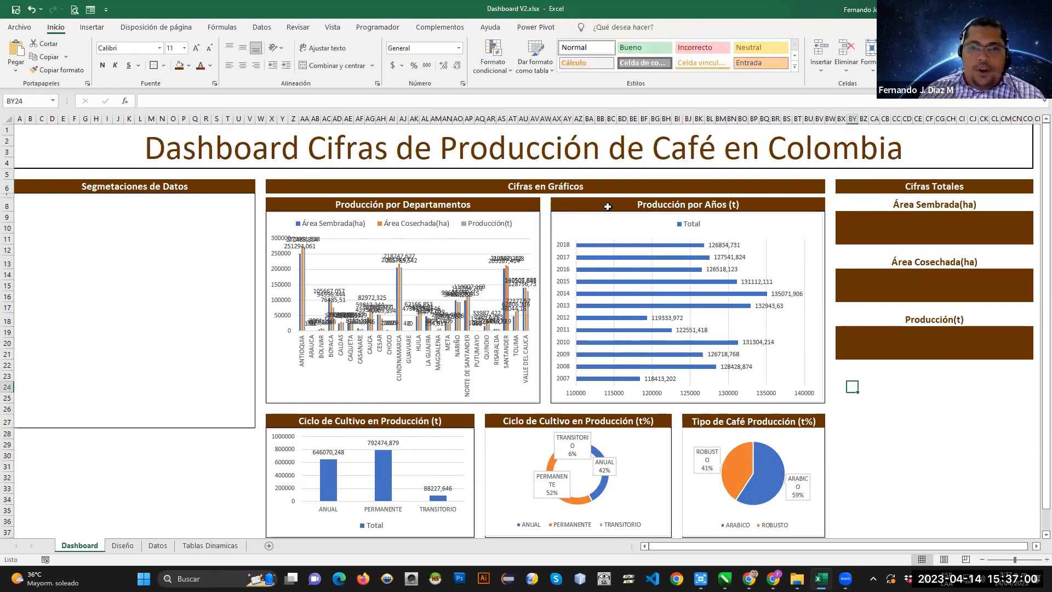
click(918, 218)
drag(841, 218, 1028, 243)
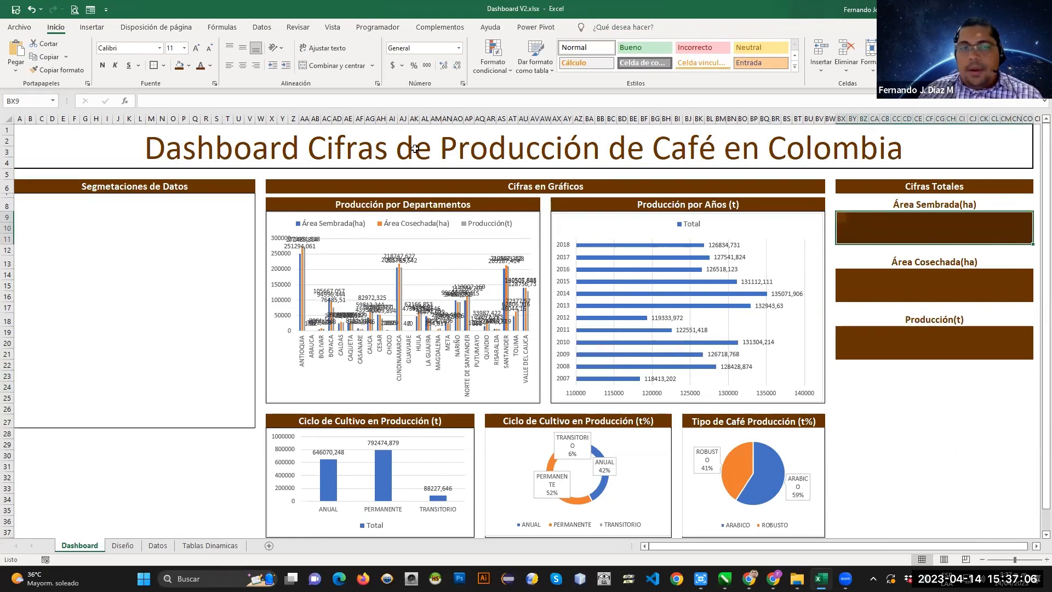
click(328, 68)
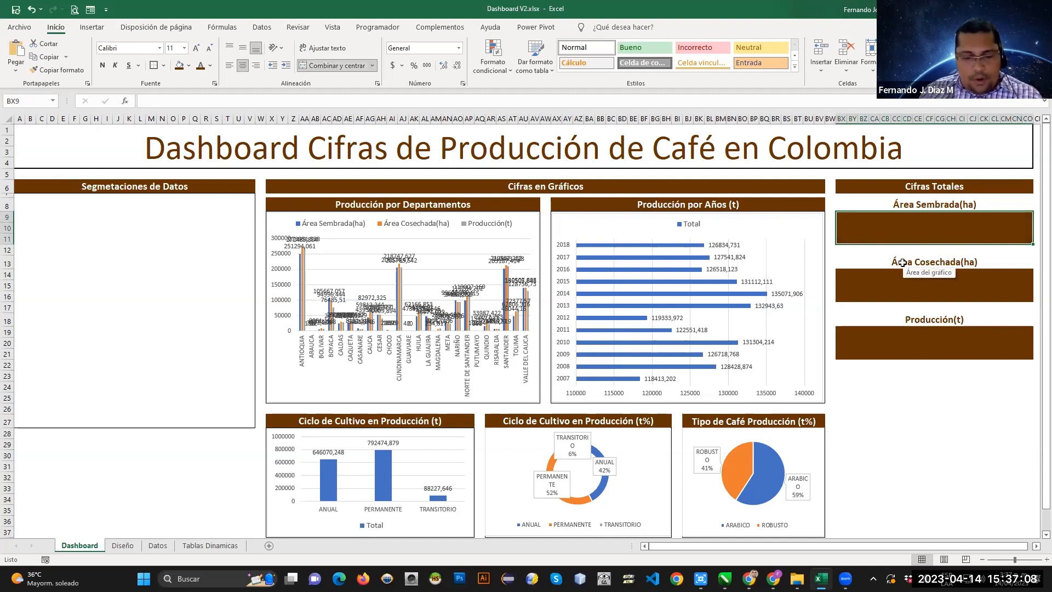
text(150)
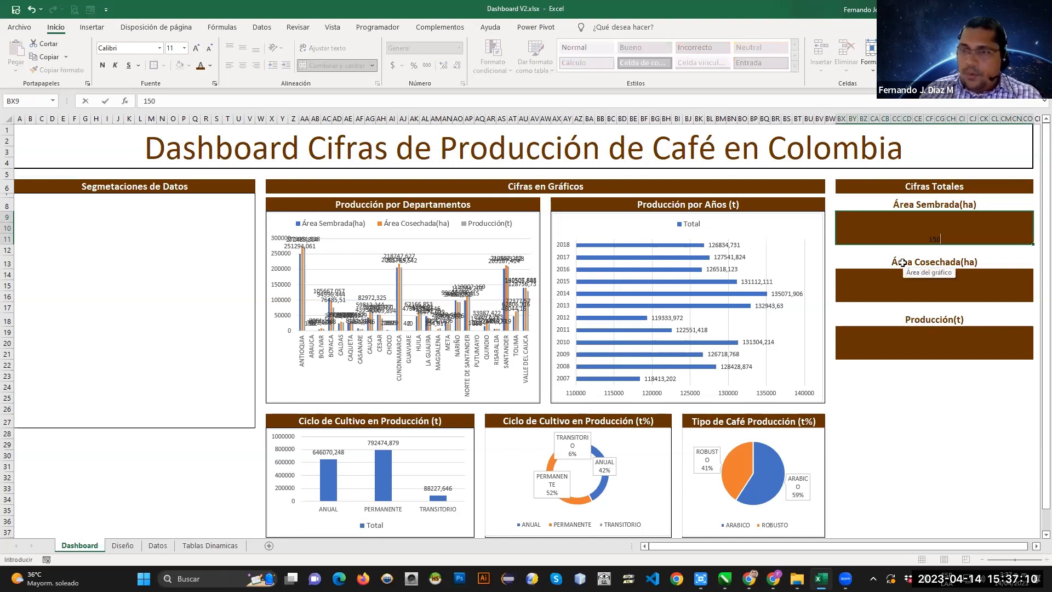
text(000)
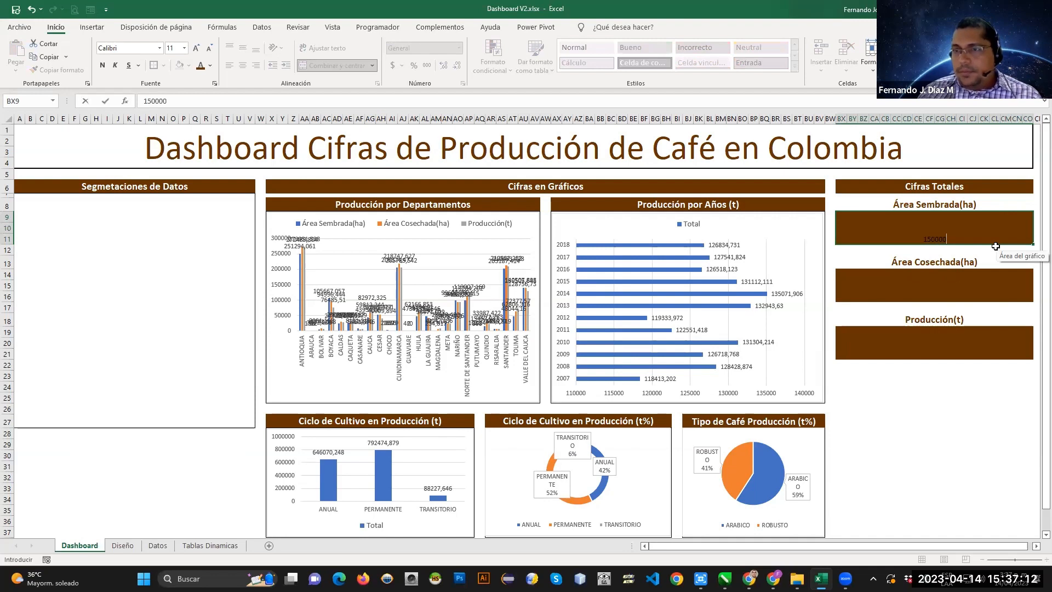
click(962, 244)
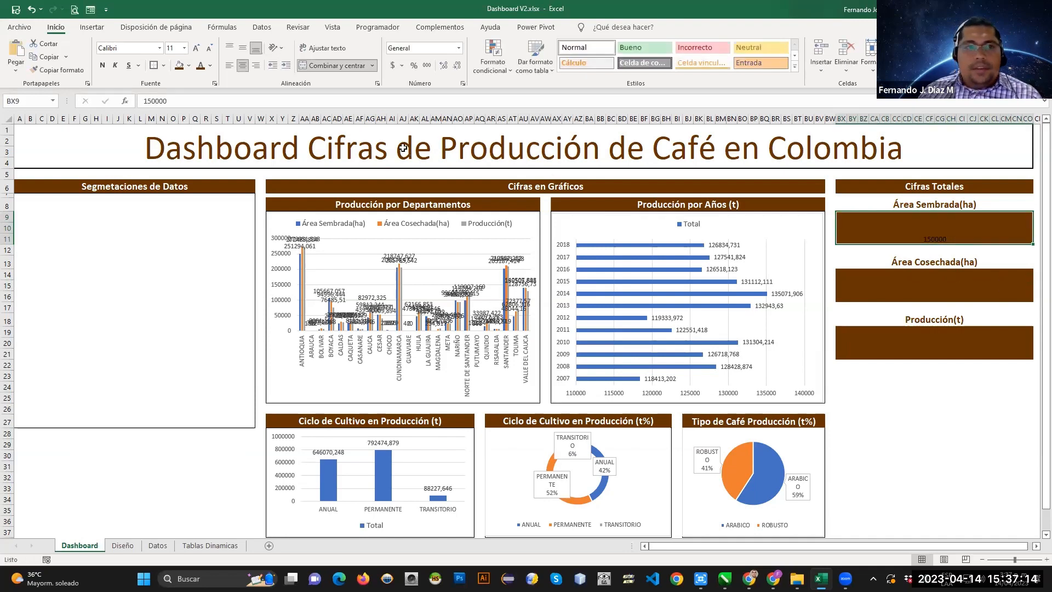
Centre the "Área Sembrada(ha)" value vertically and format it with font size 36 and white text.
click(243, 48)
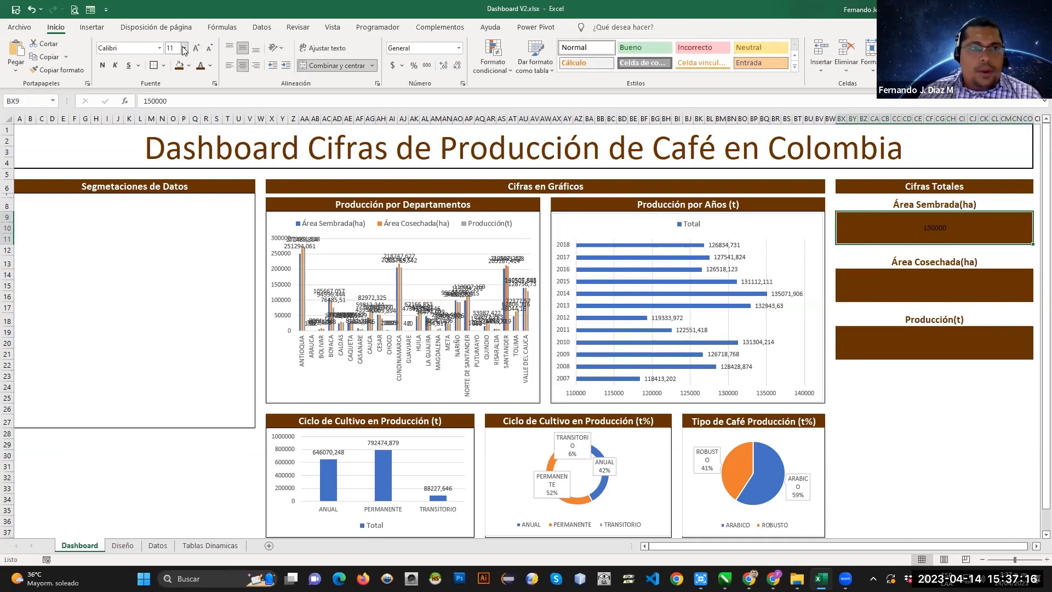
click(184, 47)
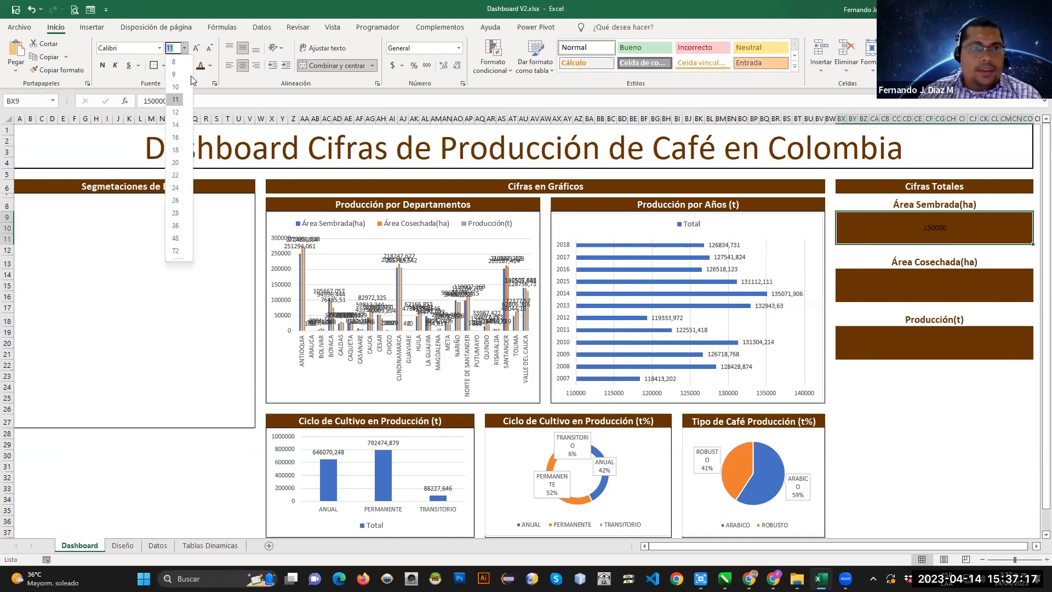
click(175, 226)
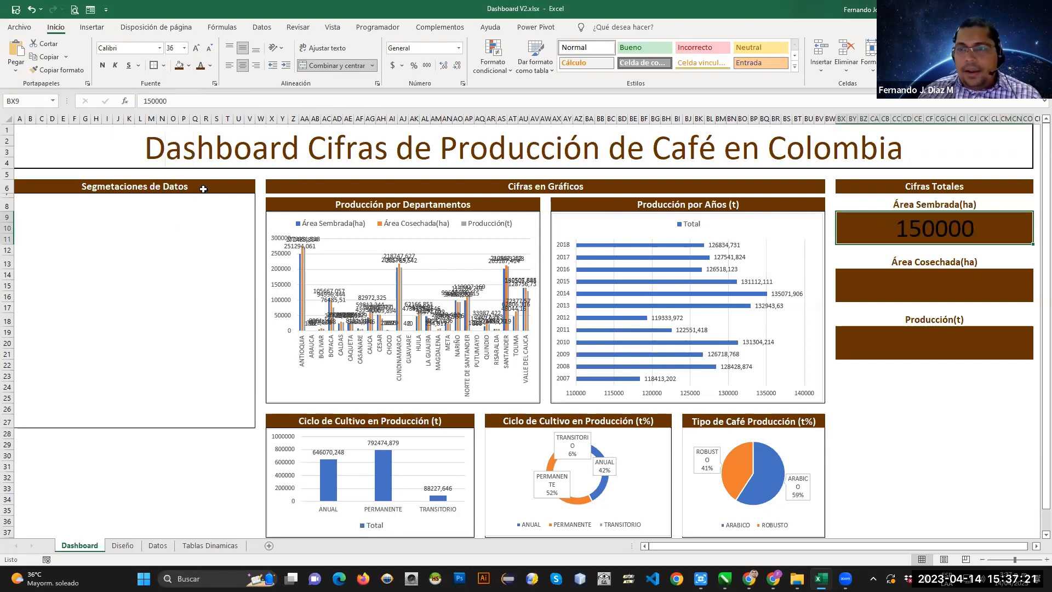
click(210, 67)
click(202, 109)
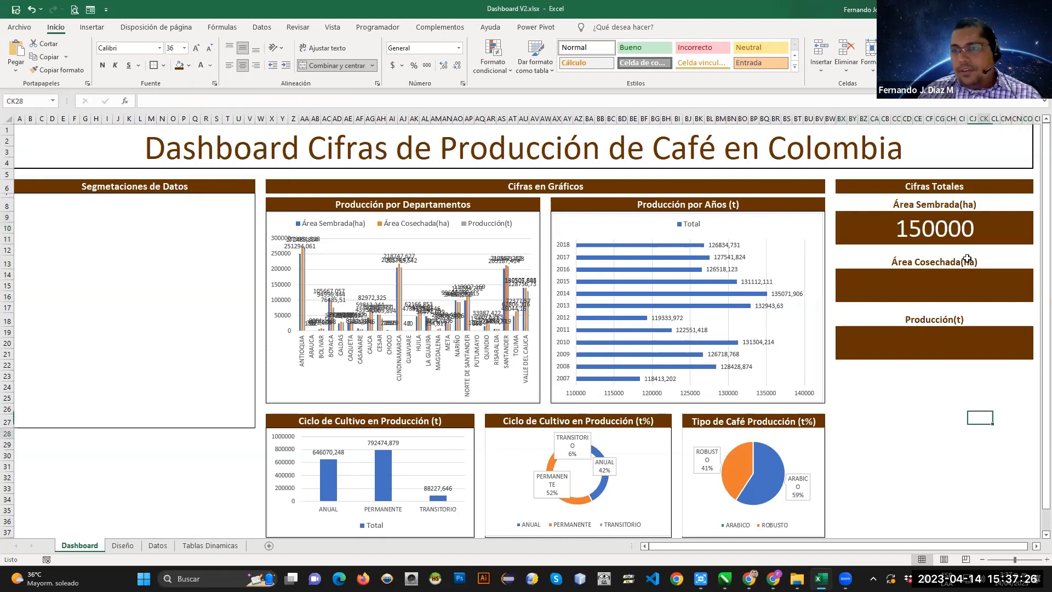
Copy the formatted "Área Sembrada(ha)" box into the "Área Cosechada(ha)" and "Producción(t)" boxes.
key(ctrl+c)
click(938, 285)
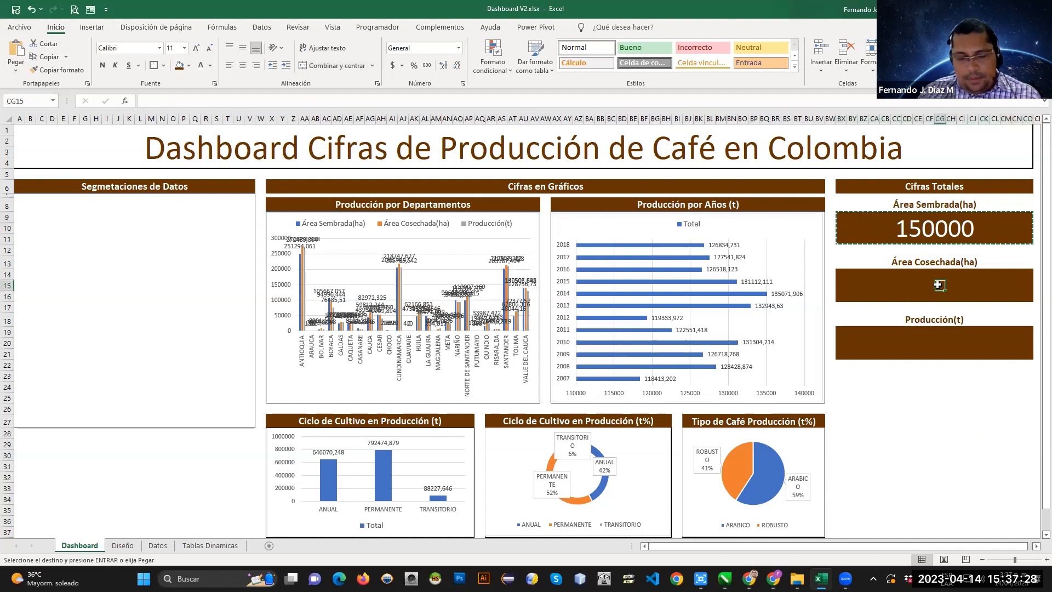
drag(843, 273, 1029, 300)
key(ctrl+v)
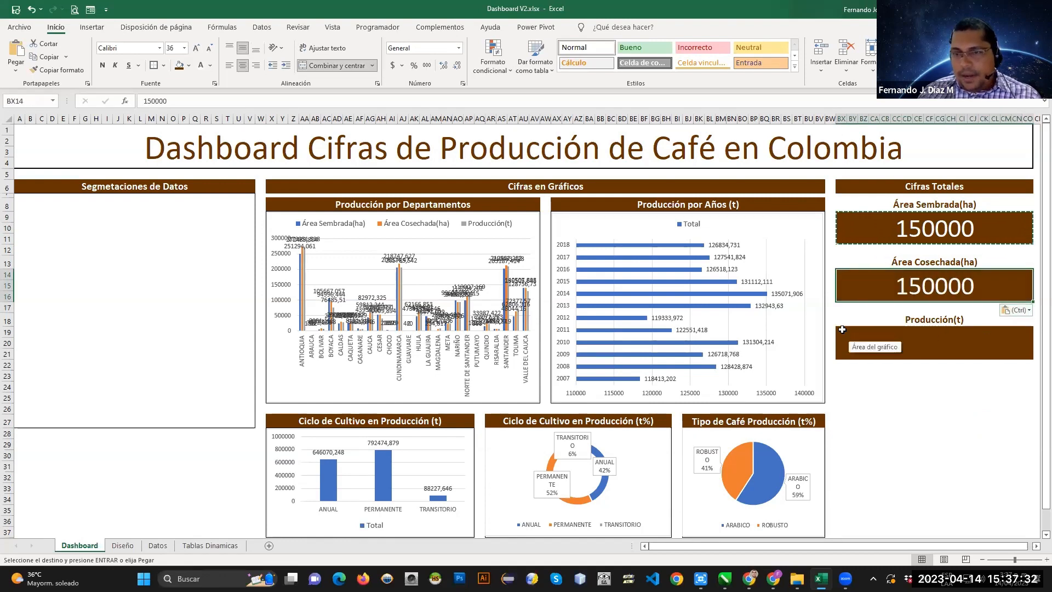
drag(842, 330, 1012, 356)
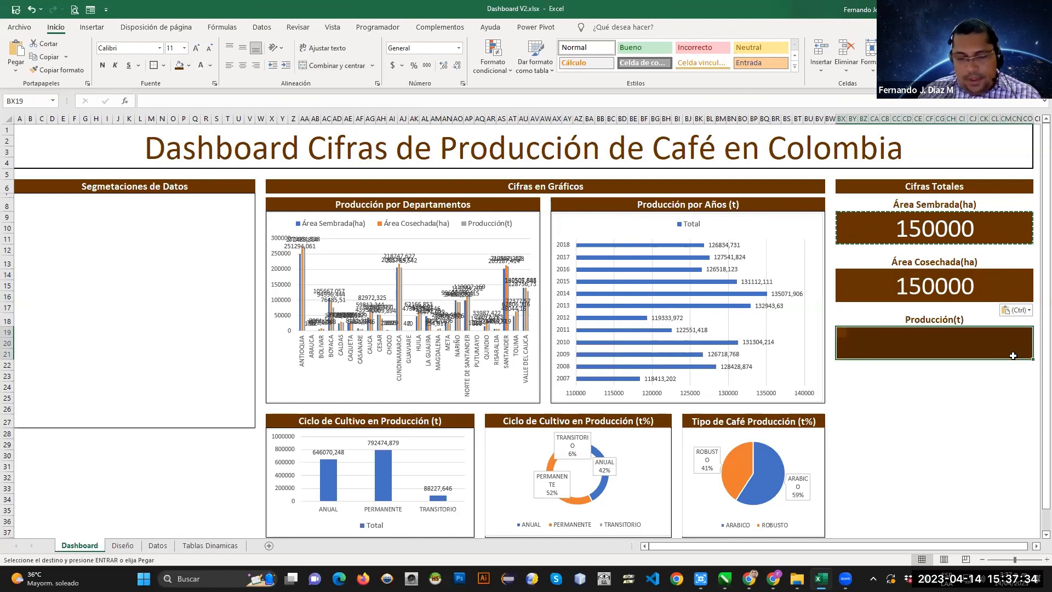
key(ctrl+v)
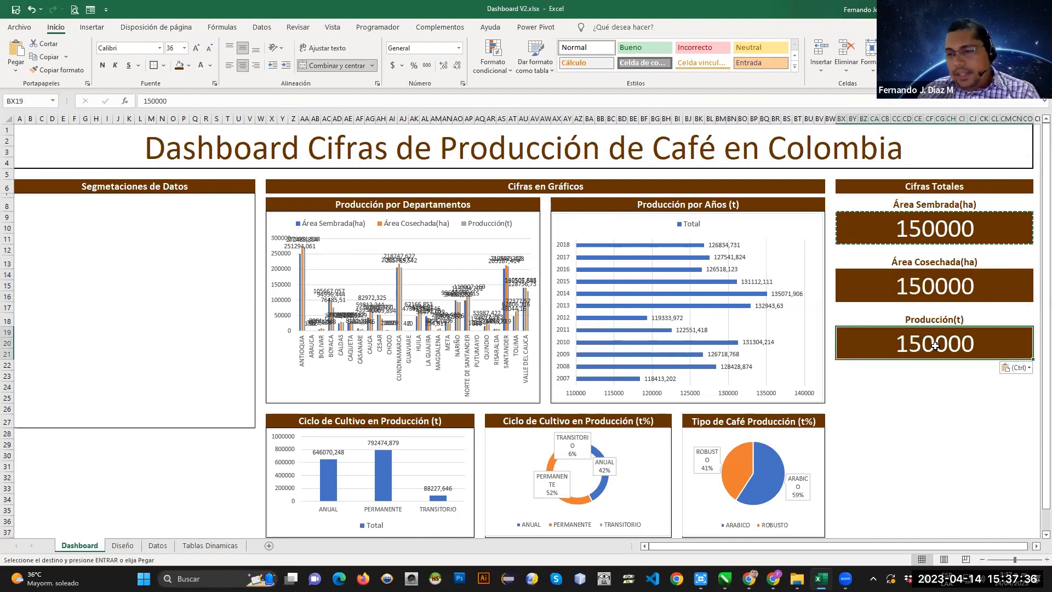
Clear the sample values from all three "Cifras Totales" boxes, keeping their formatting.
key(Delete)
click(945, 288)
key(Delete)
click(930, 227)
key(Delete)
click(916, 388)
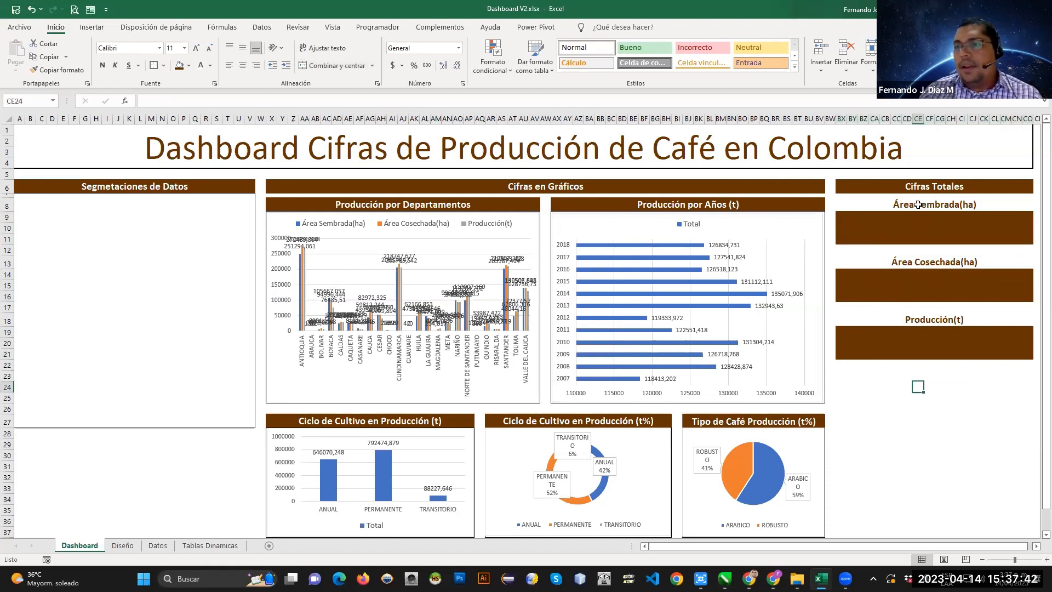
Copy the Tipo de Café pivot table on the Tablas Dinamicas sheet and paste it at A66.
click(922, 224)
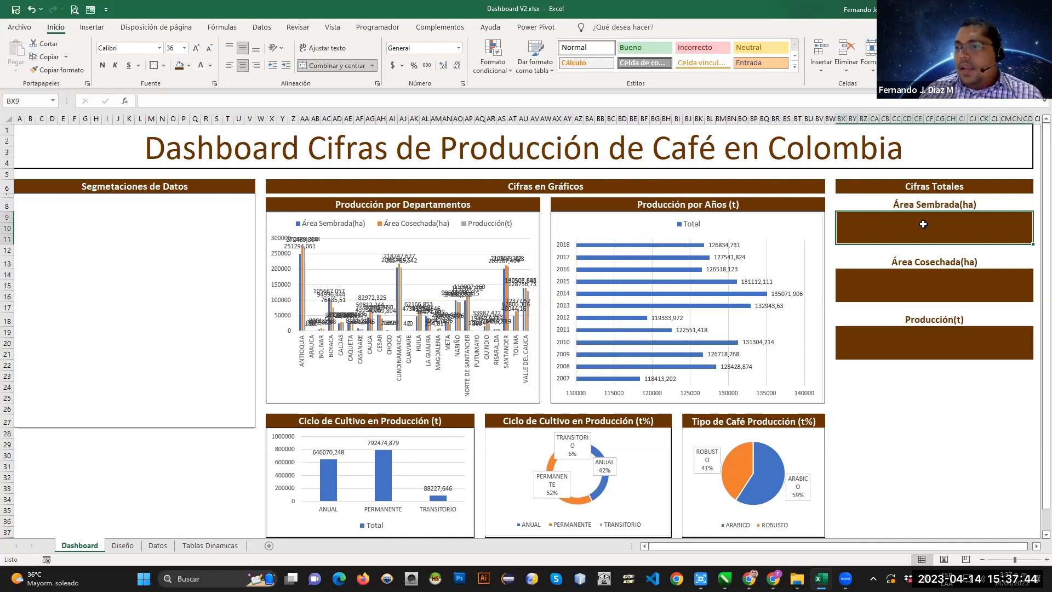
click(212, 545)
scroll(58, 360, down, 3)
drag(42, 344, 140, 383)
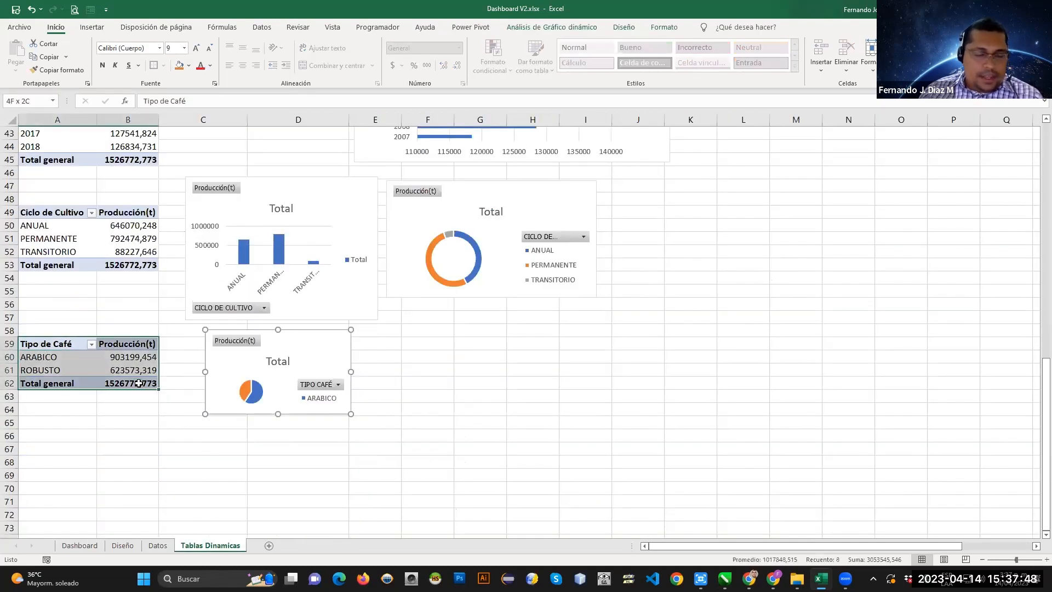
key(ctrl+c)
scroll(70, 319, down, 3)
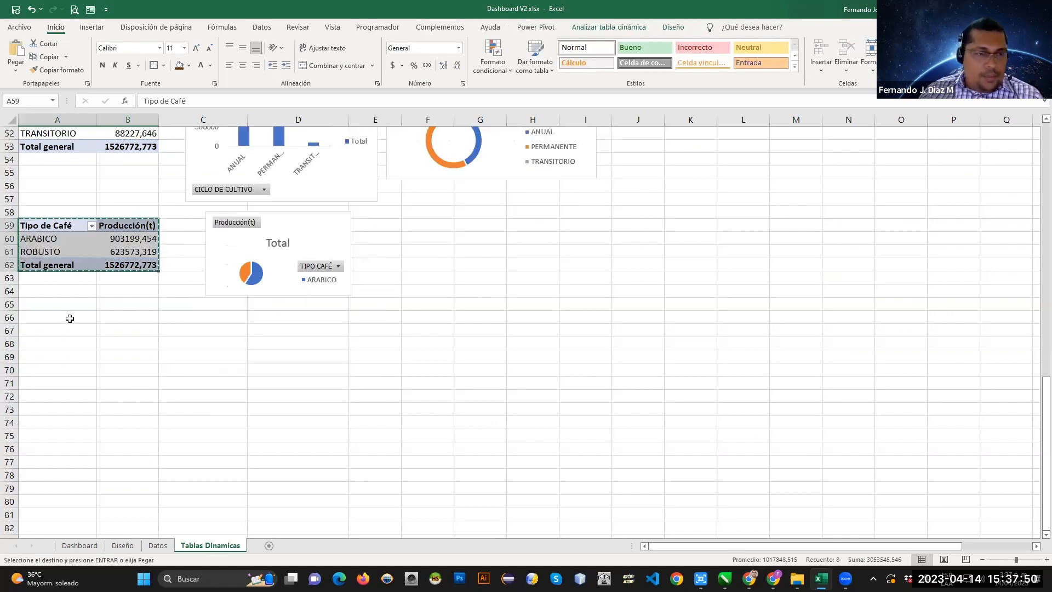
click(67, 319)
key(ctrl+v)
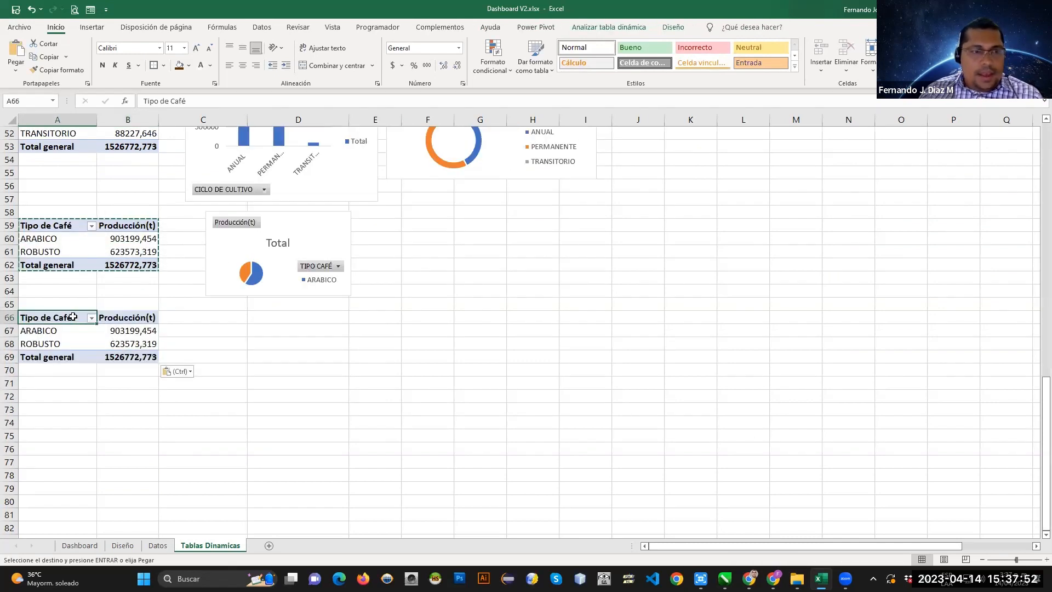
Remove the Producción(t) and TIPO CAFÉ fields from the A66 pivot table and add Área Sembrada(ha) as its only value.
right_click(85, 323)
click(132, 393)
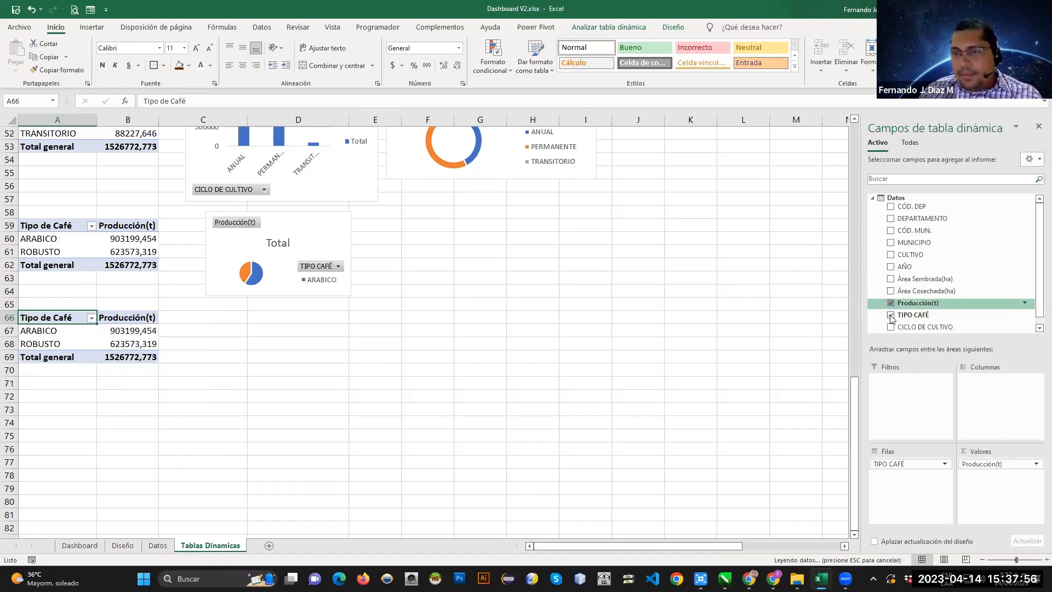
click(890, 315)
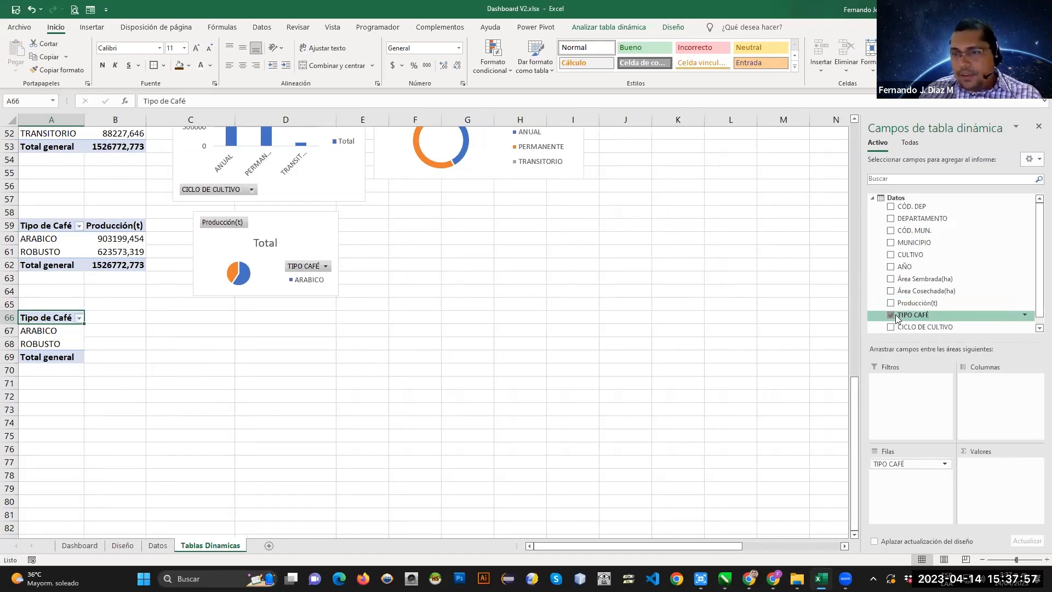
click(889, 279)
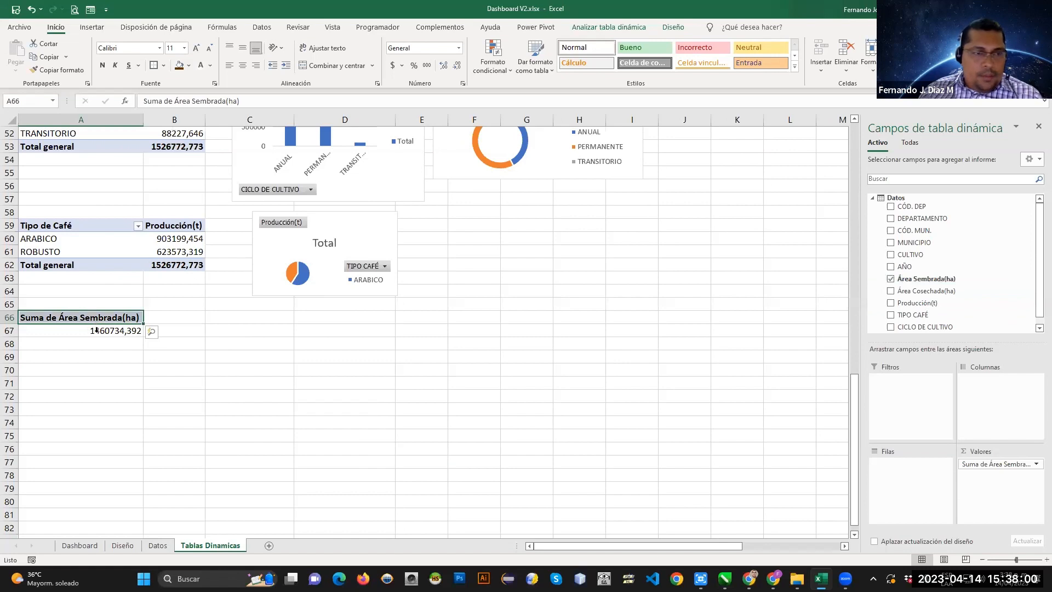
click(244, 399)
Duplicate the Área Sembrada(ha) total pivot table at A69 and A72.
drag(133, 319, 137, 332)
key(ctrl+c)
click(87, 355)
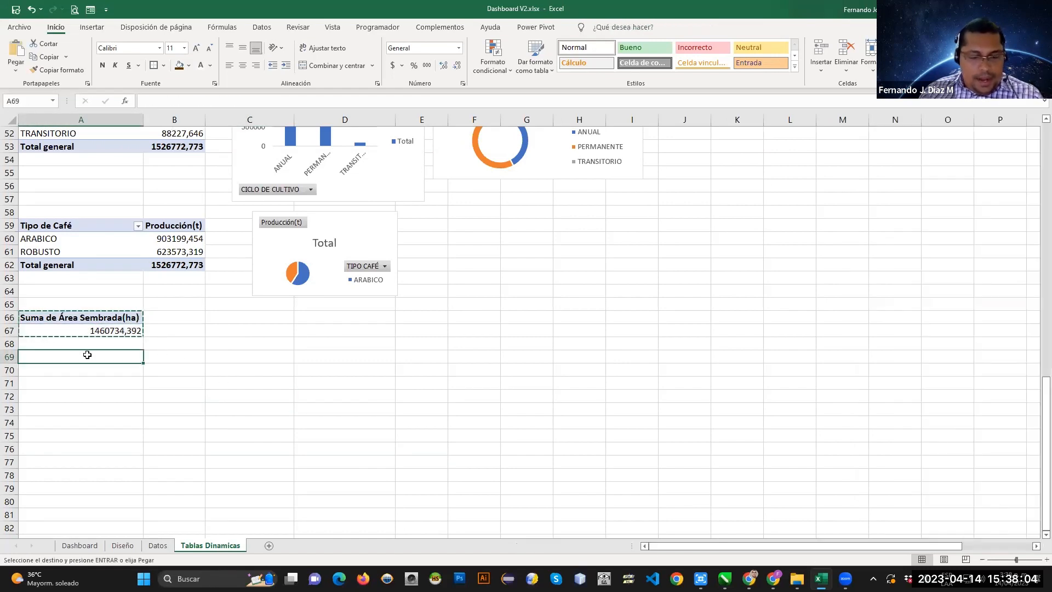
key(ctrl+v)
click(87, 393)
key(ctrl+v)
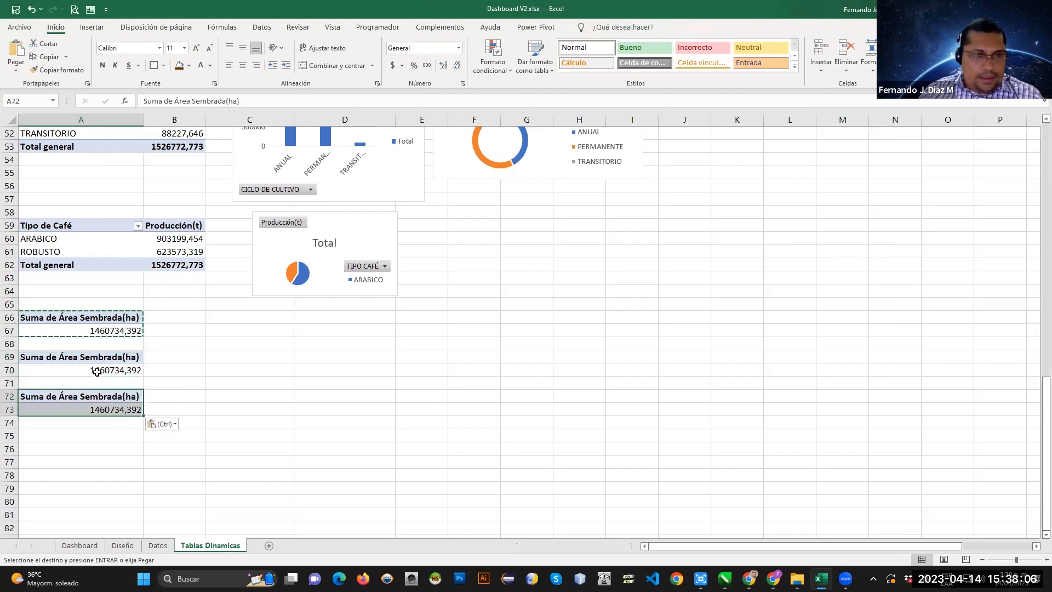
Try to remove the Área Sembrada(ha) field from the pivot table at A69, and cancel the copy selection.
click(92, 357)
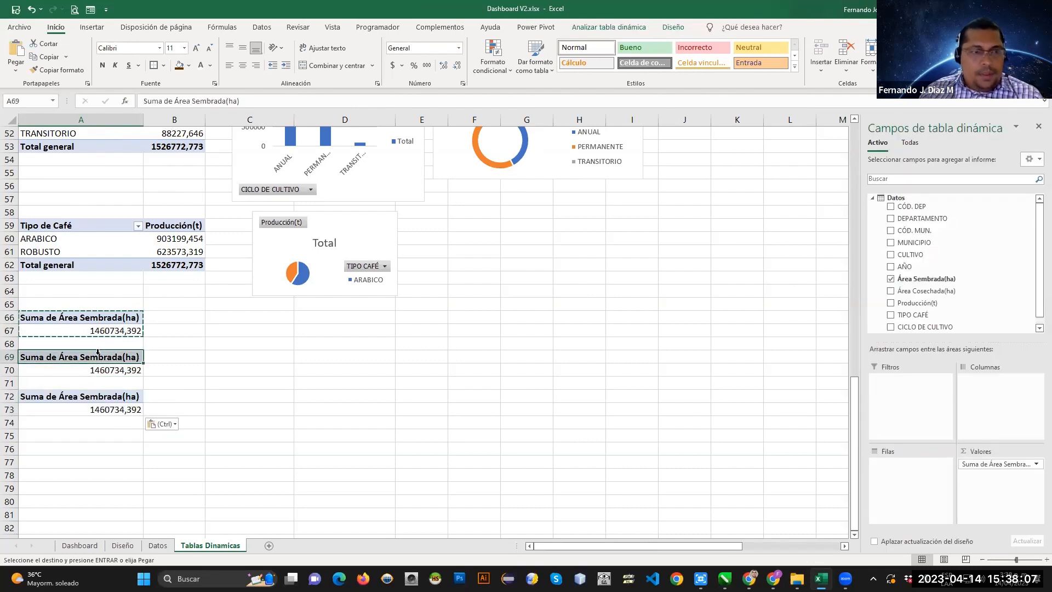
click(890, 280)
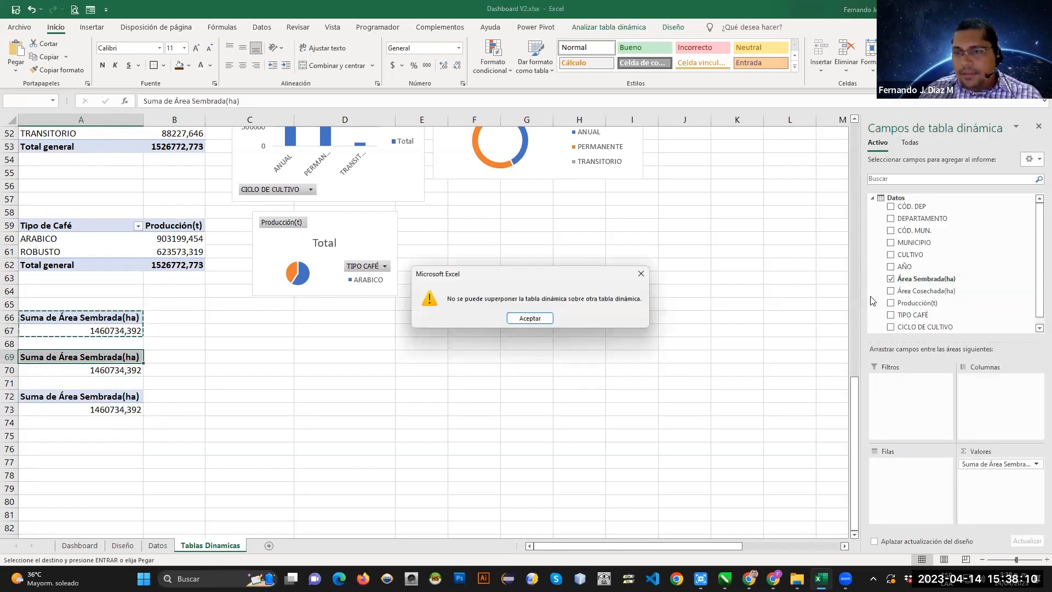
click(529, 322)
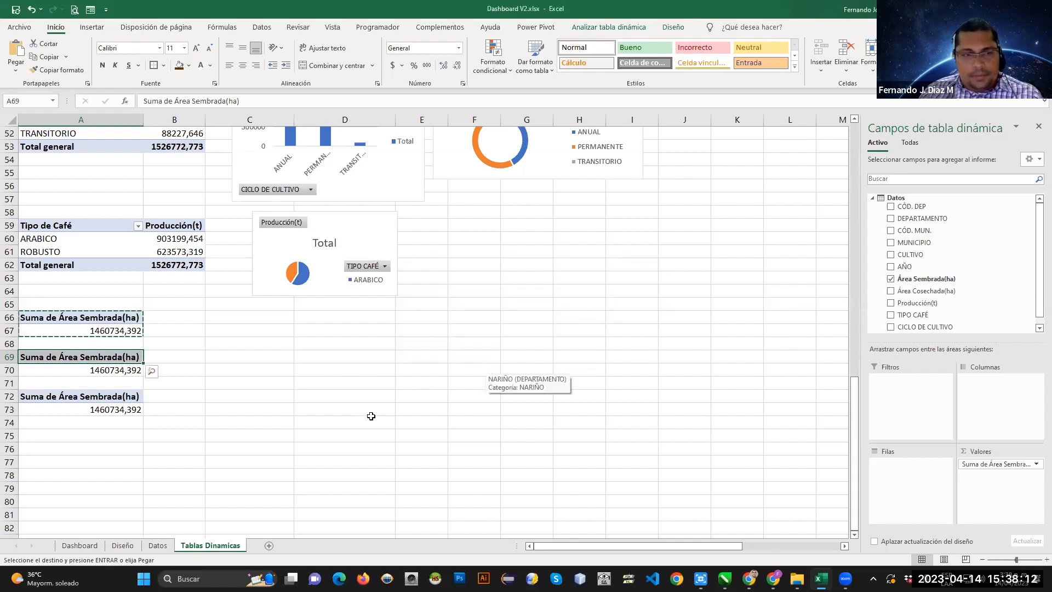
click(369, 417)
key(Escape)
Replace Área Sembrada(ha) with Área Cosechada(ha) as the value of the pivot table at A69.
click(130, 358)
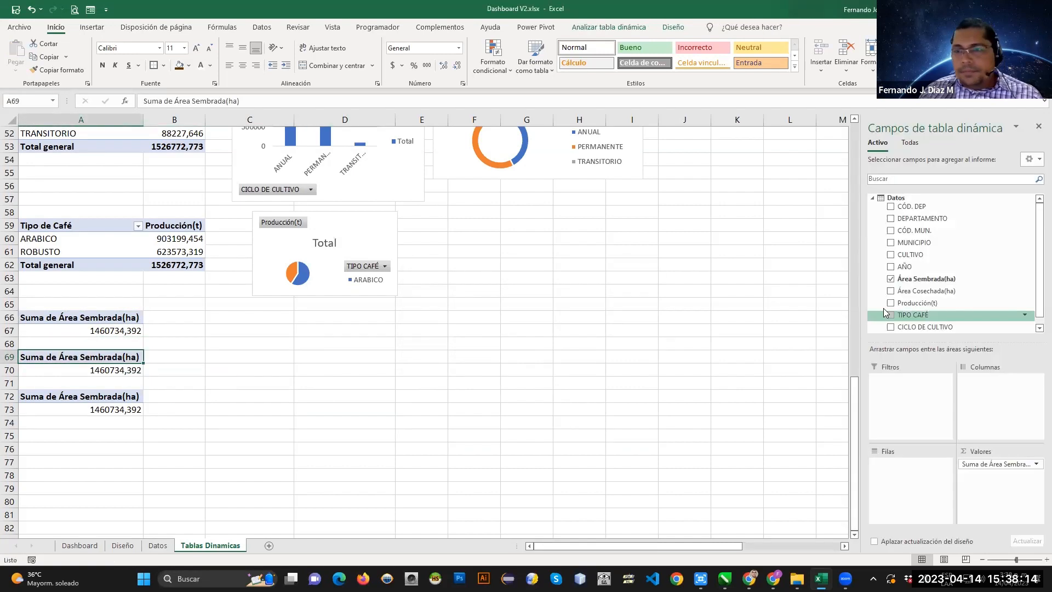
click(890, 282)
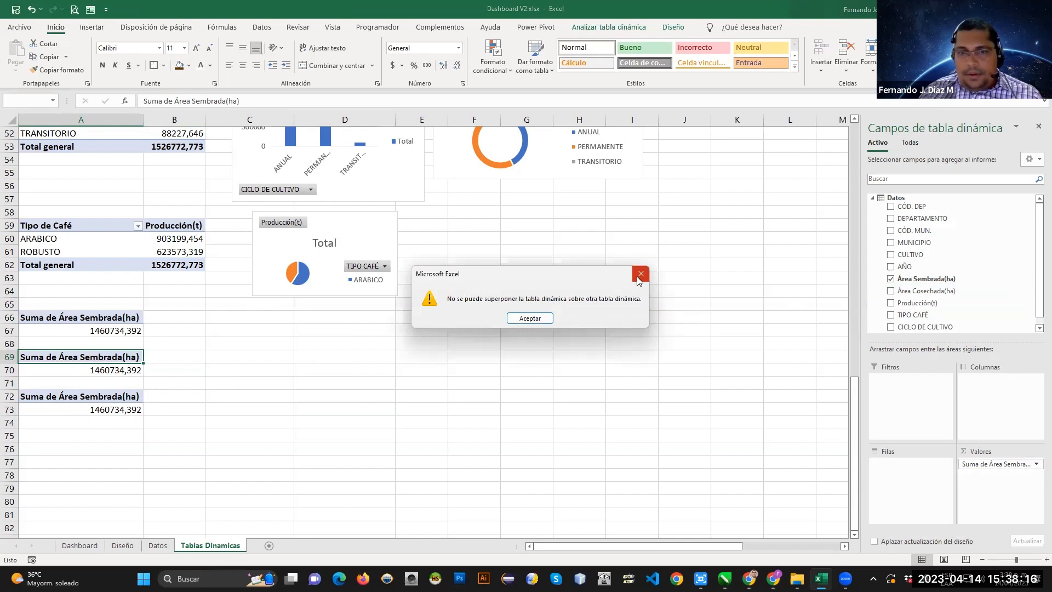
click(638, 275)
click(891, 290)
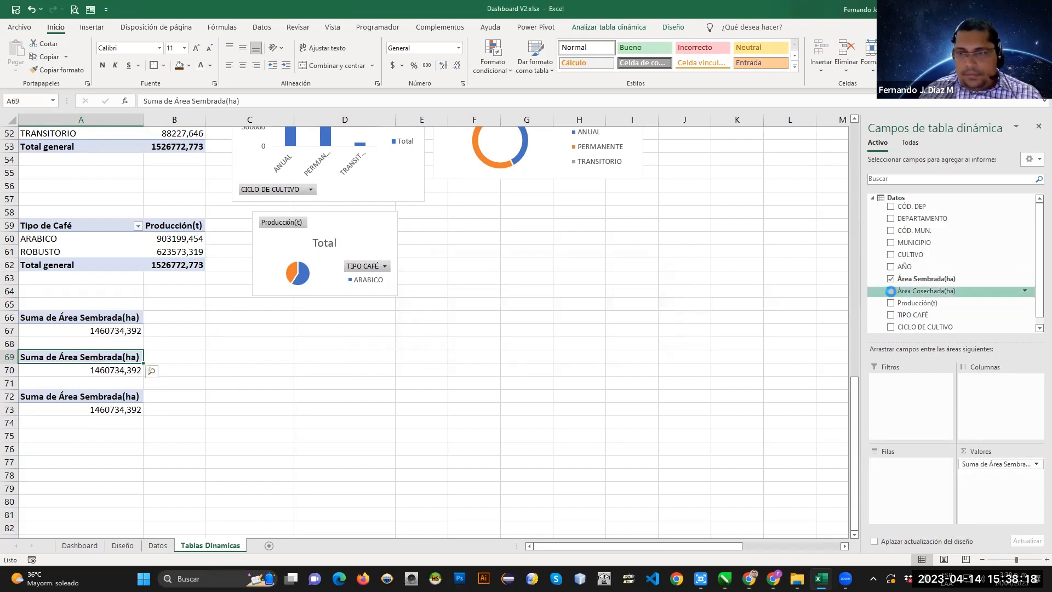
click(889, 278)
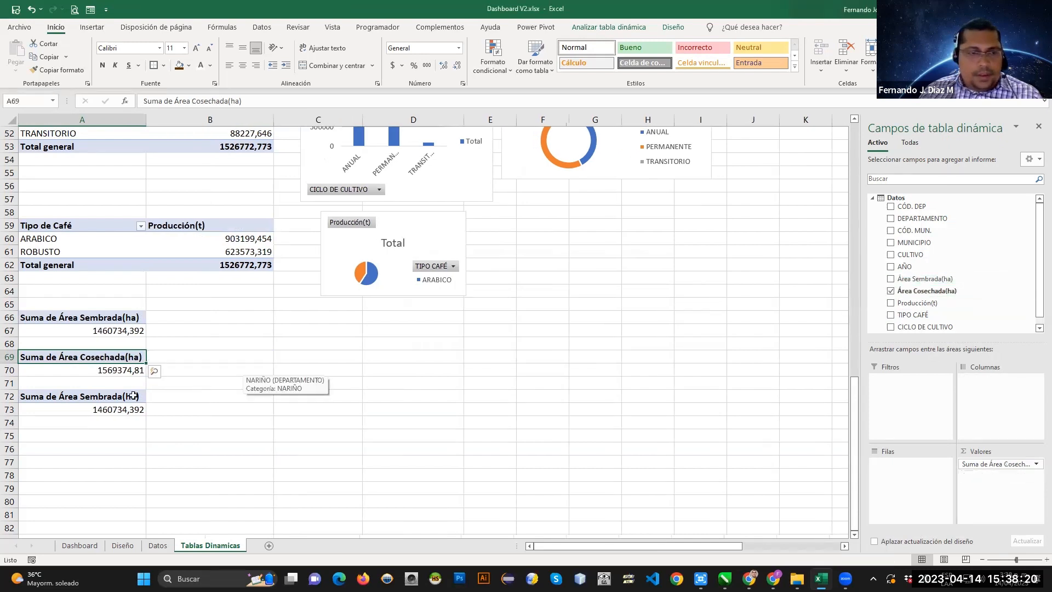
Replace Área Sembrada(ha) with Producción(t) in the pivot table at A72, and return to the Dashboard sheet.
click(112, 399)
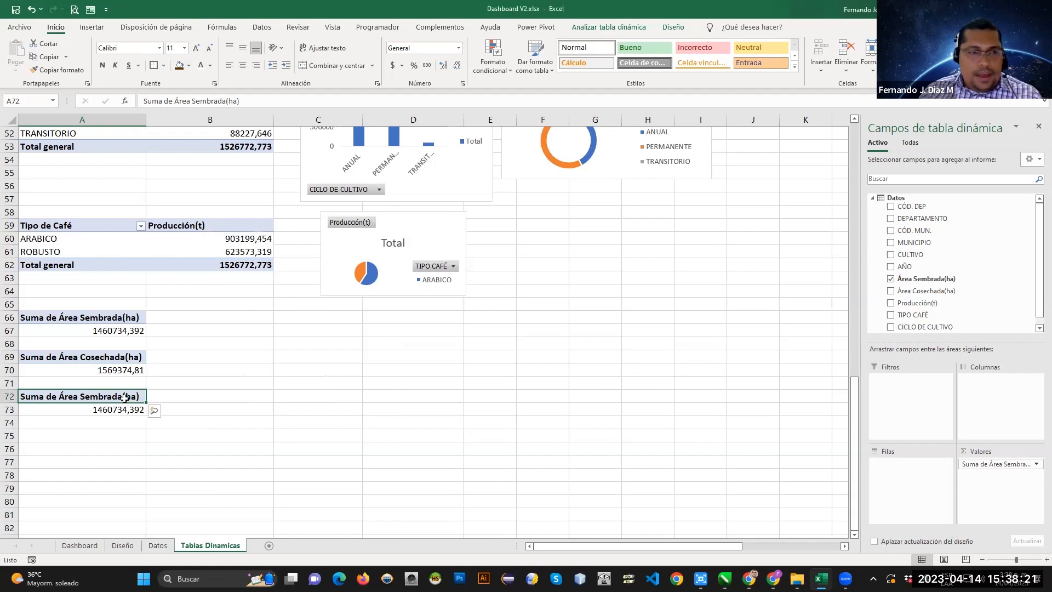
click(890, 302)
click(890, 278)
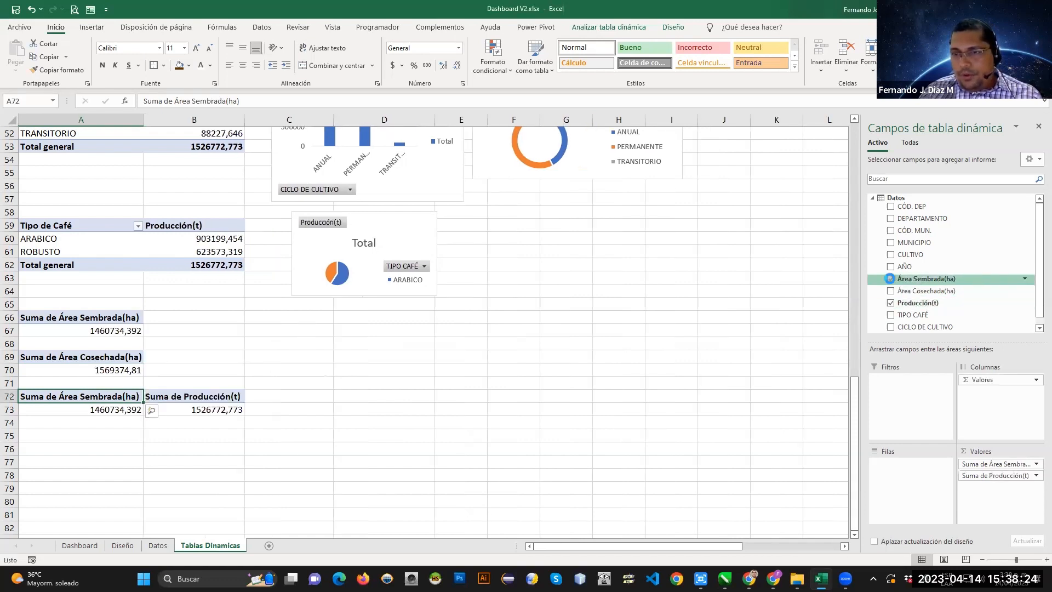
click(225, 421)
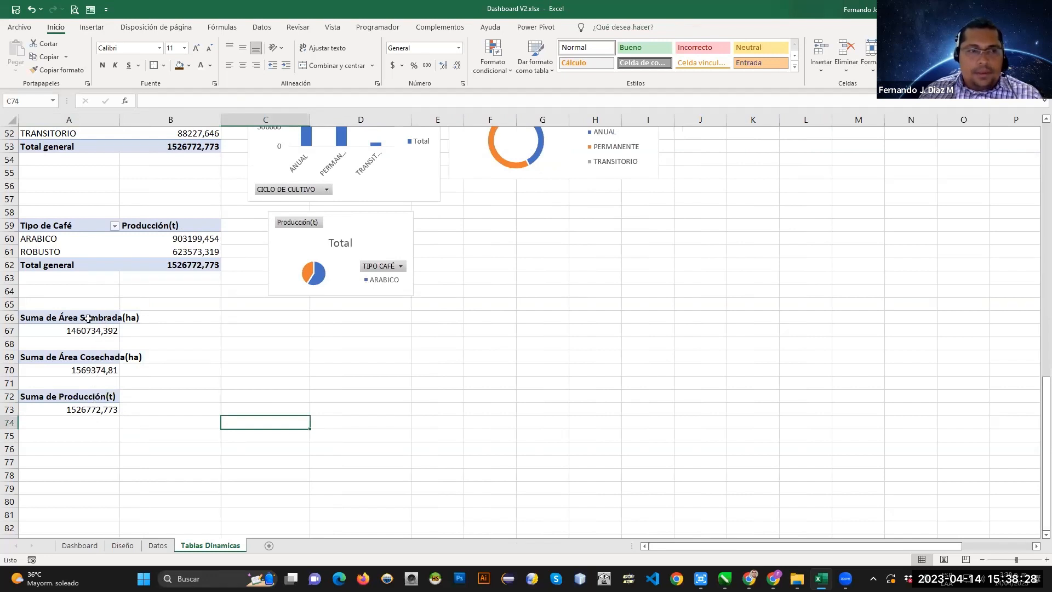
click(79, 546)
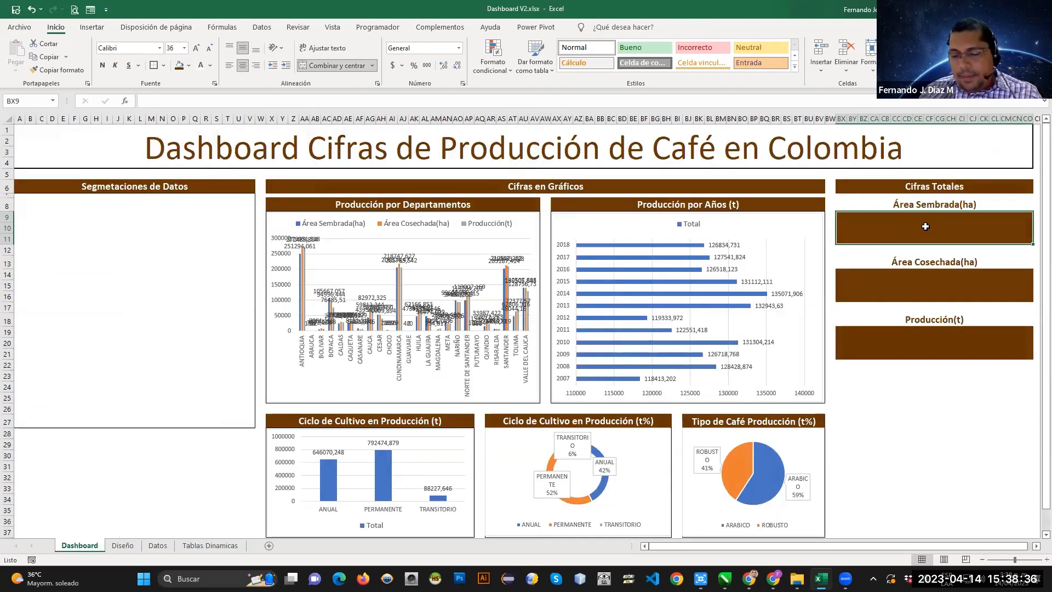
Link the Área Sembrada(ha) total box to the pivot-table value in A67 of the Tablas Dinamicas sheet.
text(=)
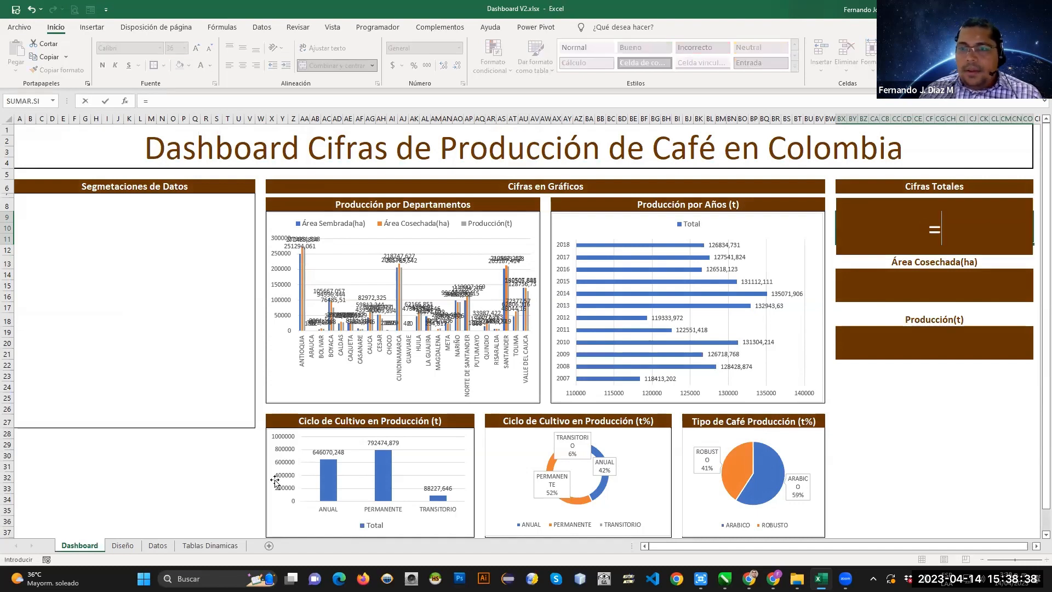
click(210, 545)
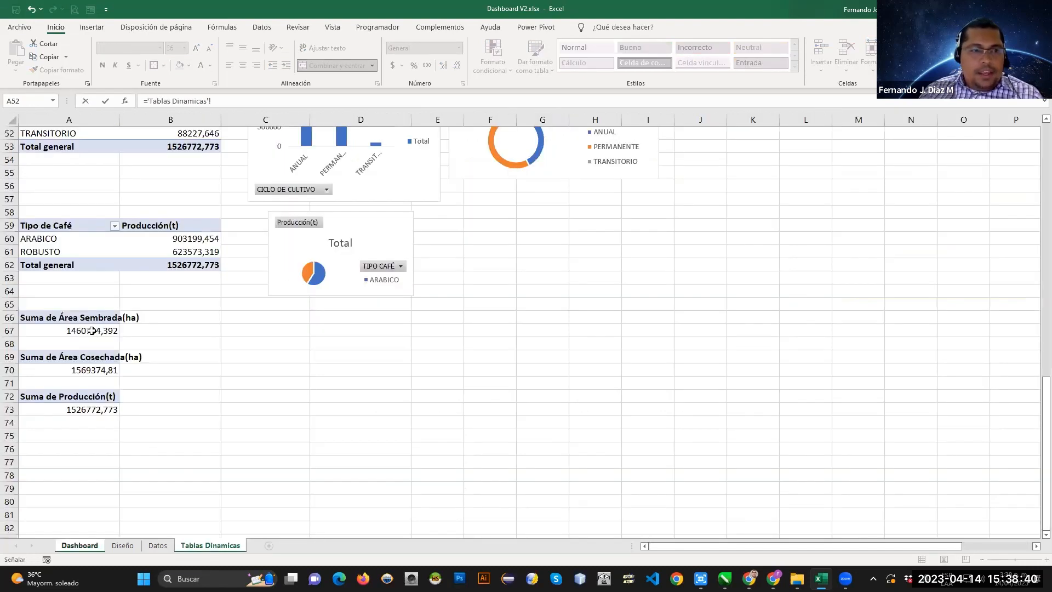
click(92, 331)
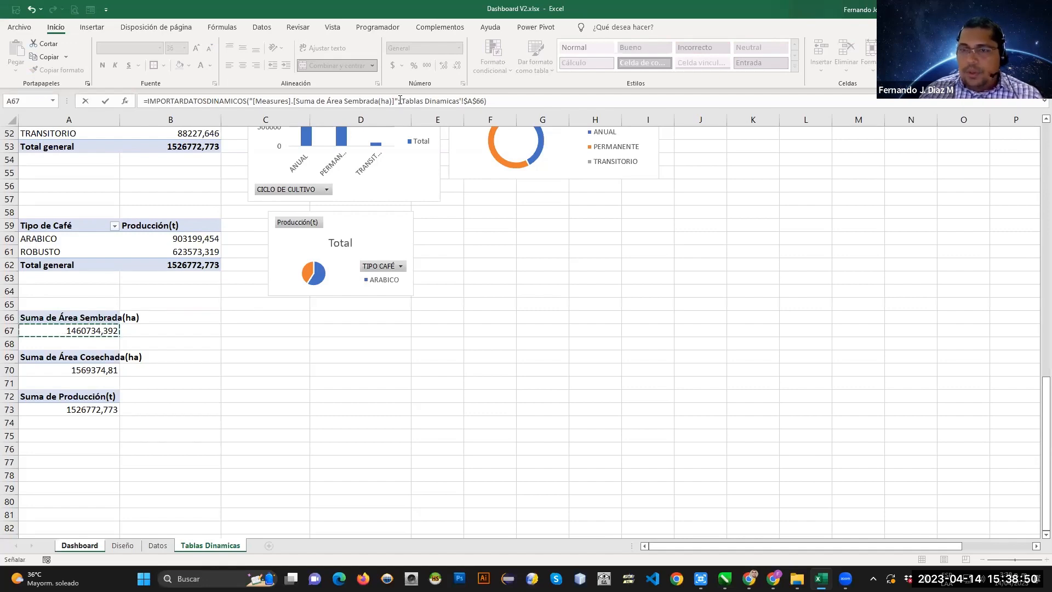
key(Return)
Link the Área Cosechada(ha) total box to the pivot-table value in A70 of the Tablas Dinamicas sheet.
click(921, 278)
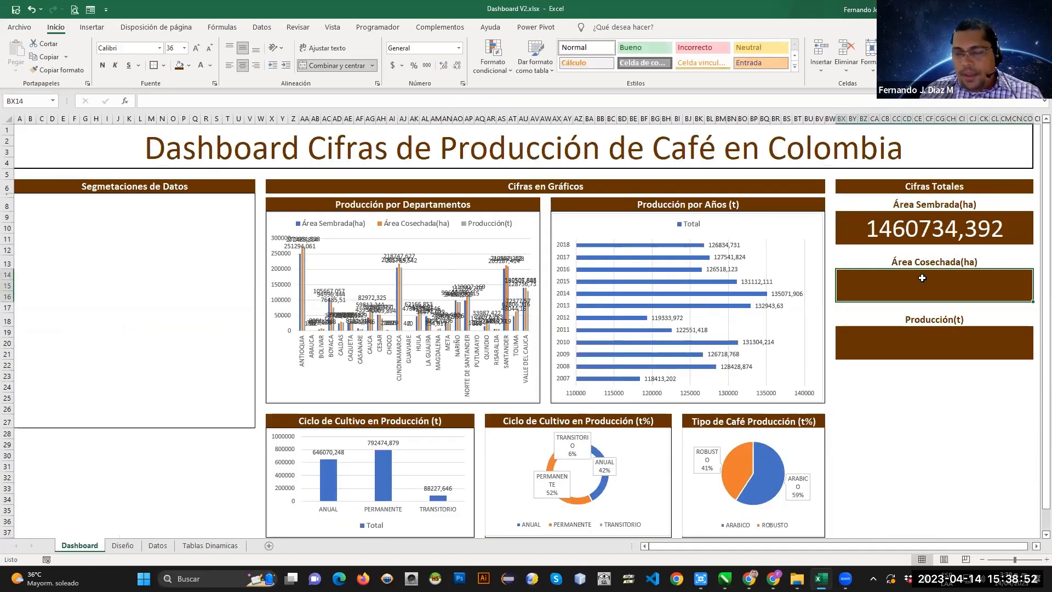
text(=)
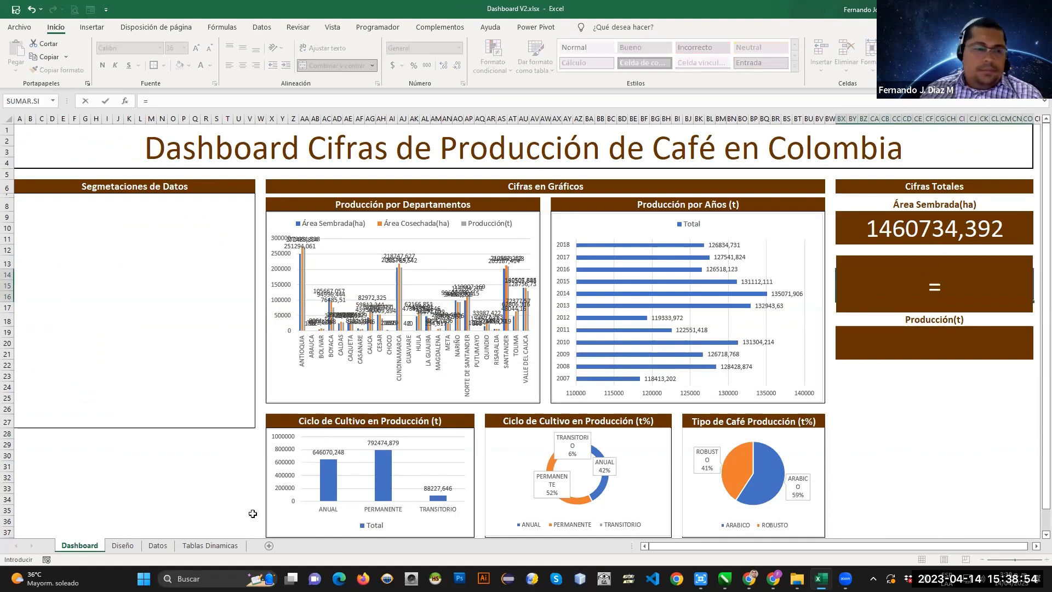
click(204, 546)
click(101, 370)
key(Return)
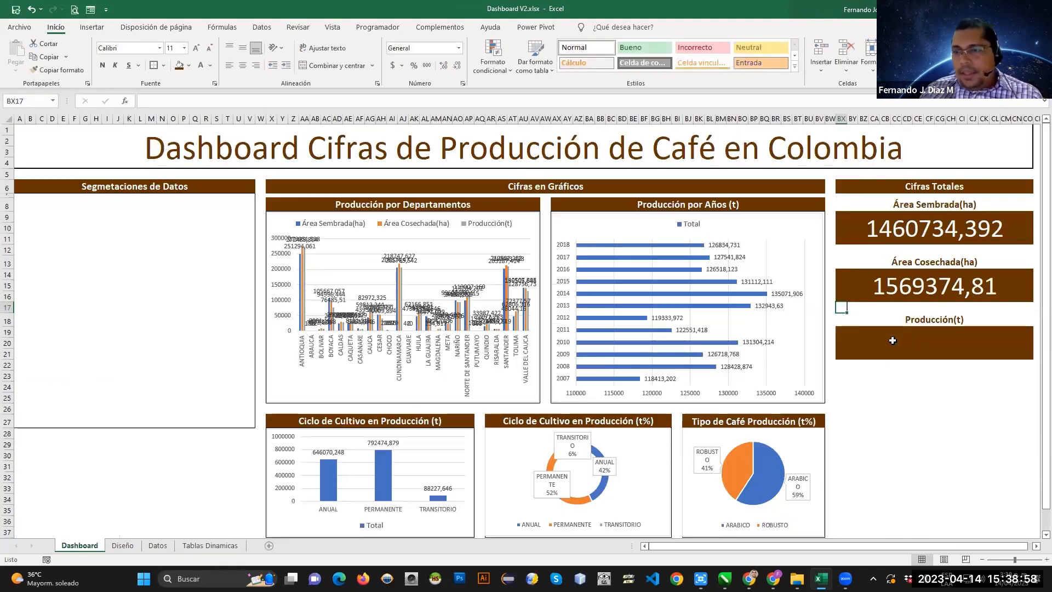
Link the Producción(t) total box to the pivot-table value in A73 of the Tablas Dinamicas sheet.
click(908, 351)
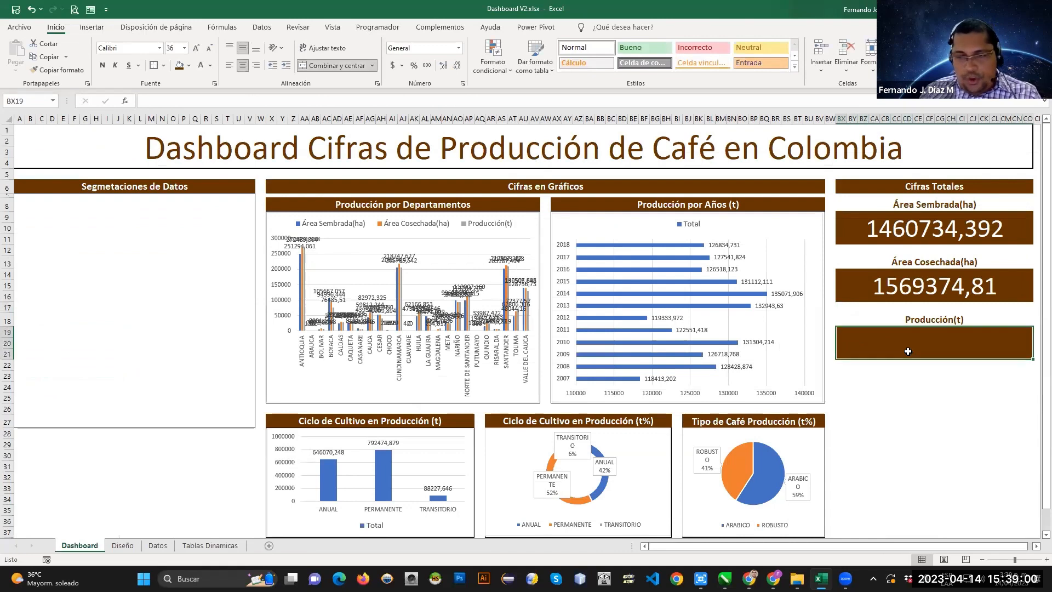
text(=)
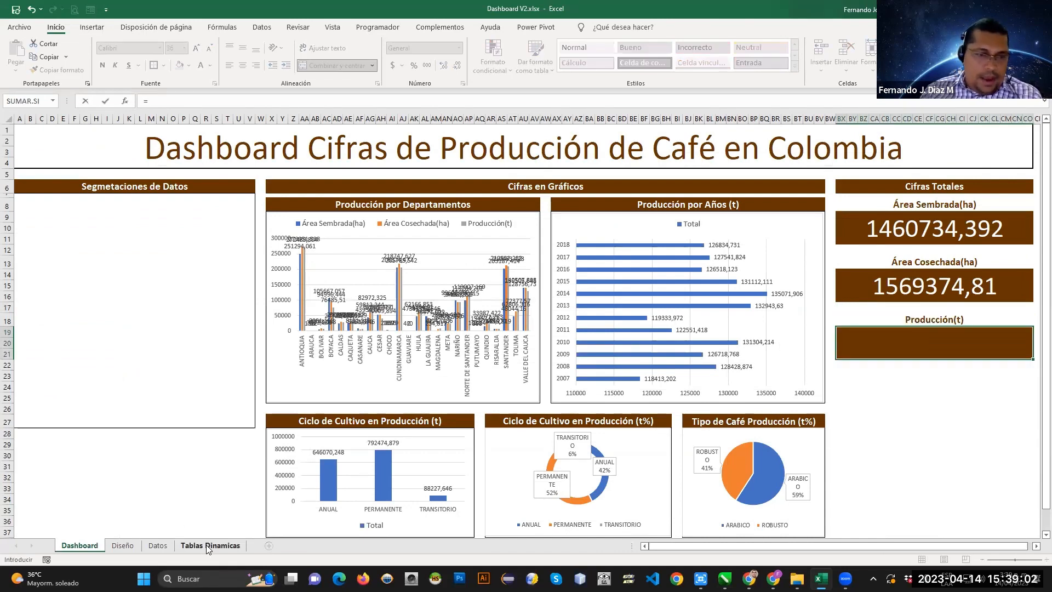
click(209, 545)
click(103, 410)
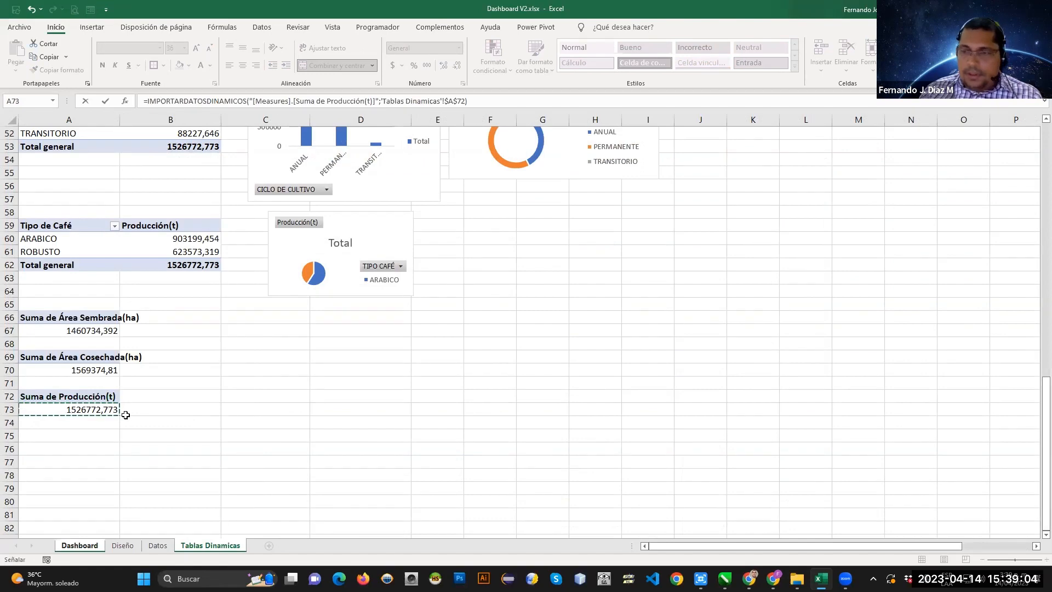
key(Return)
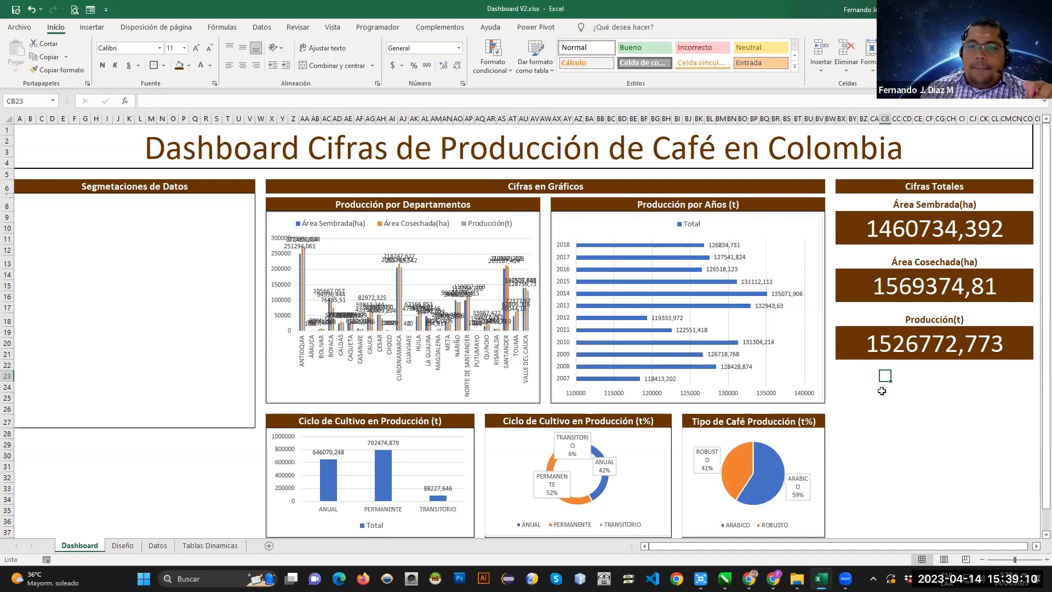
Look over the columns of the source table on the Datos sheet and return to the Dashboard sheet.
click(160, 546)
scroll(631, 253, down, 5)
scroll(631, 257, up, 5)
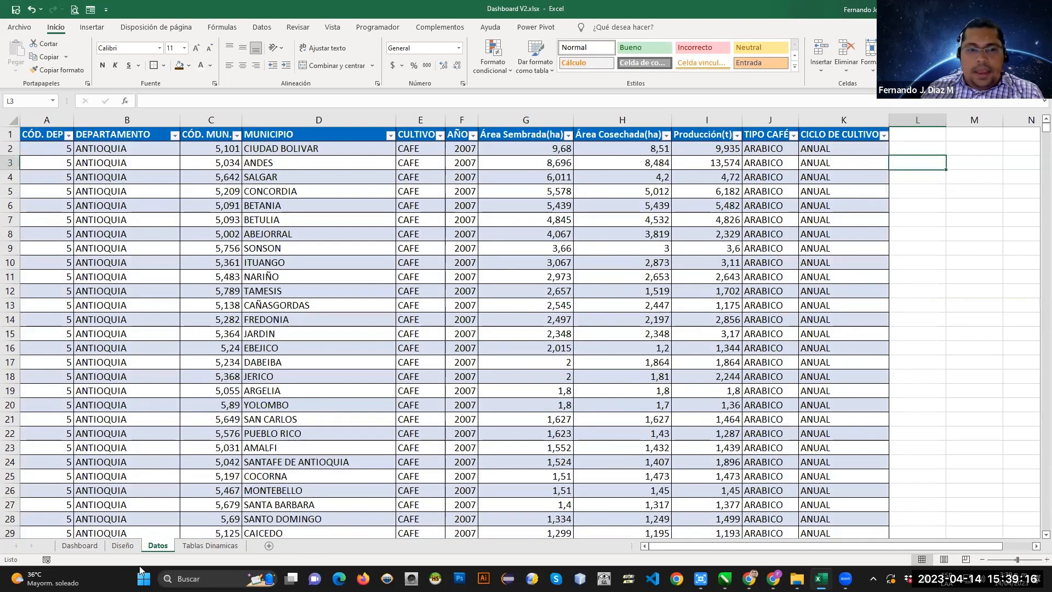
click(94, 549)
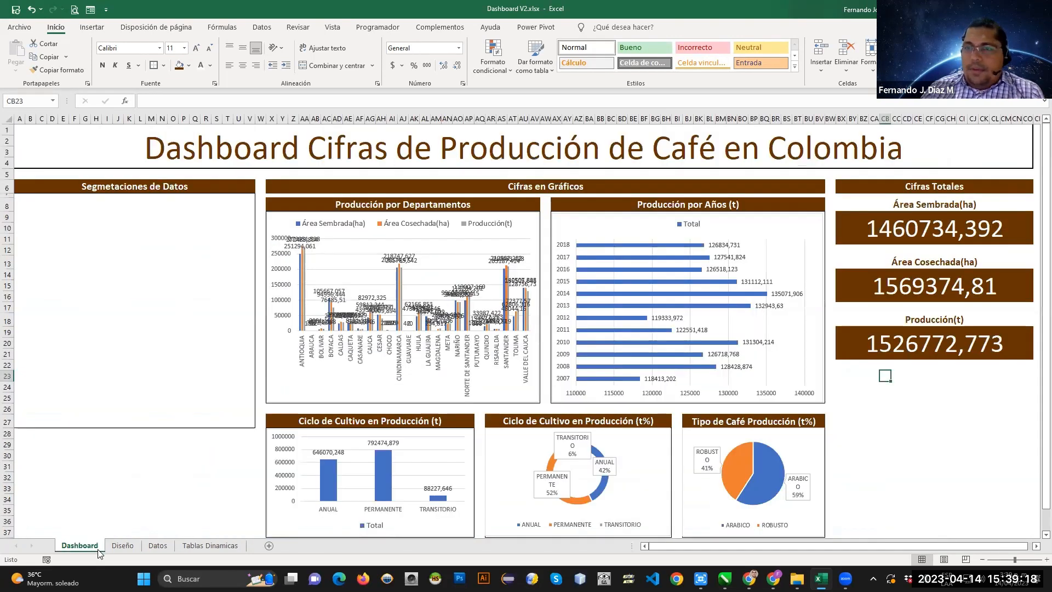
click(959, 399)
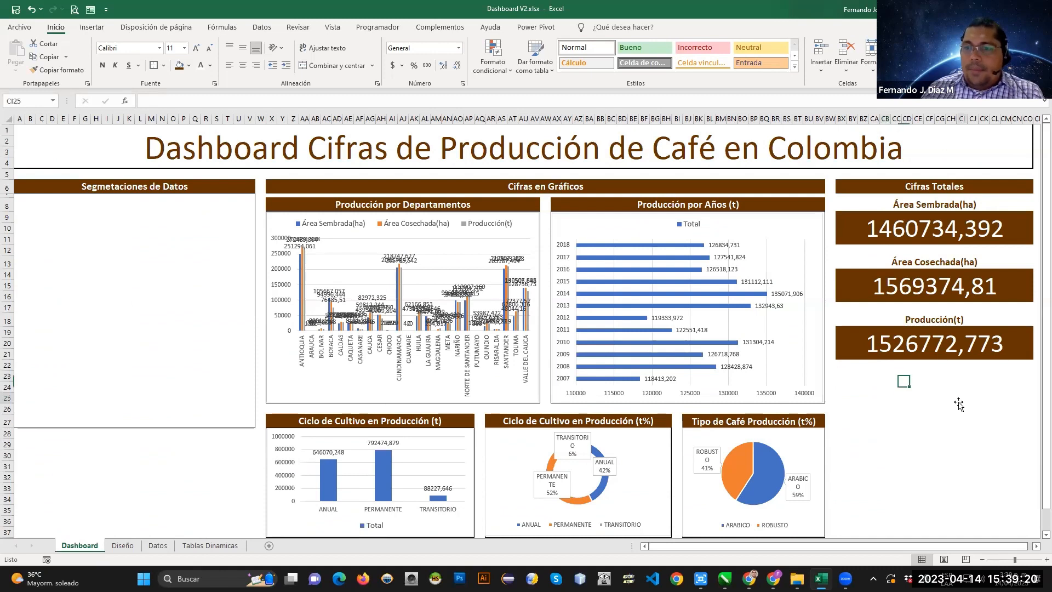
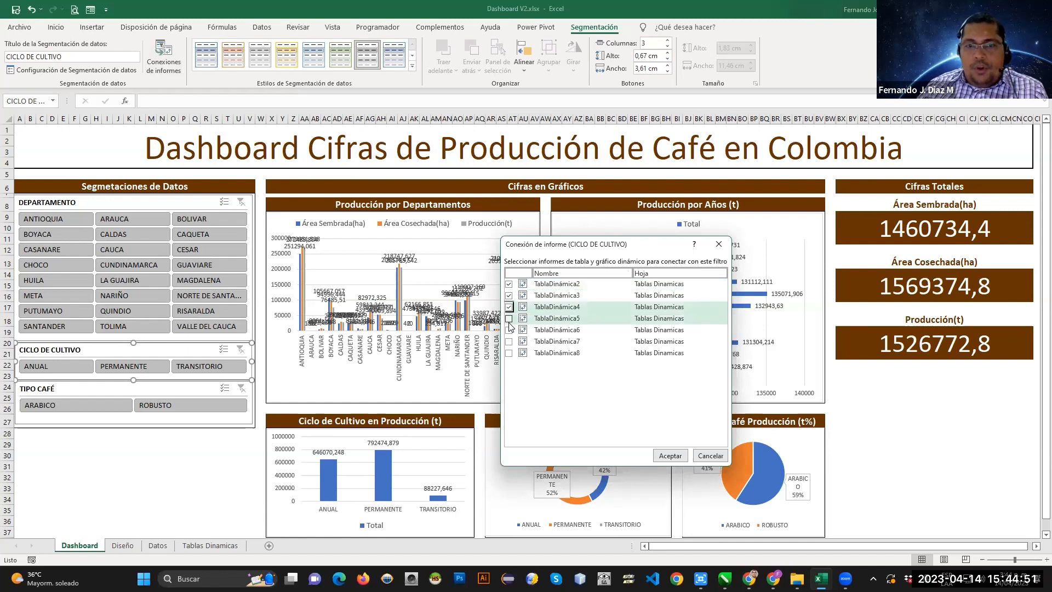
Add TablaDinámica5 through TablaDinámica8 to the report connections of the CICLO DE CULTIVO slicer and accept them.
click(509, 319)
click(508, 330)
click(509, 341)
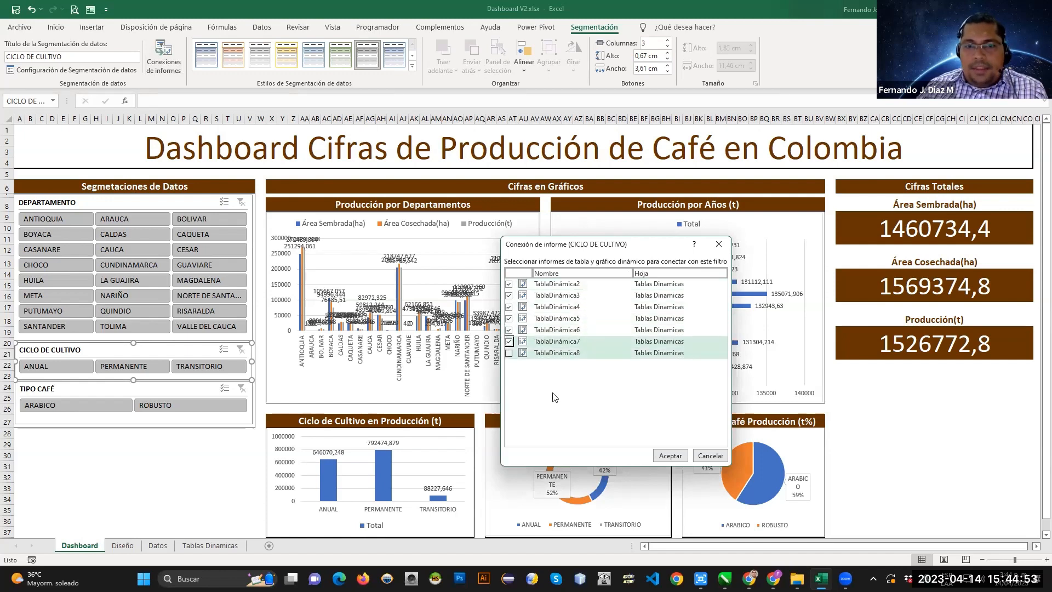
click(670, 455)
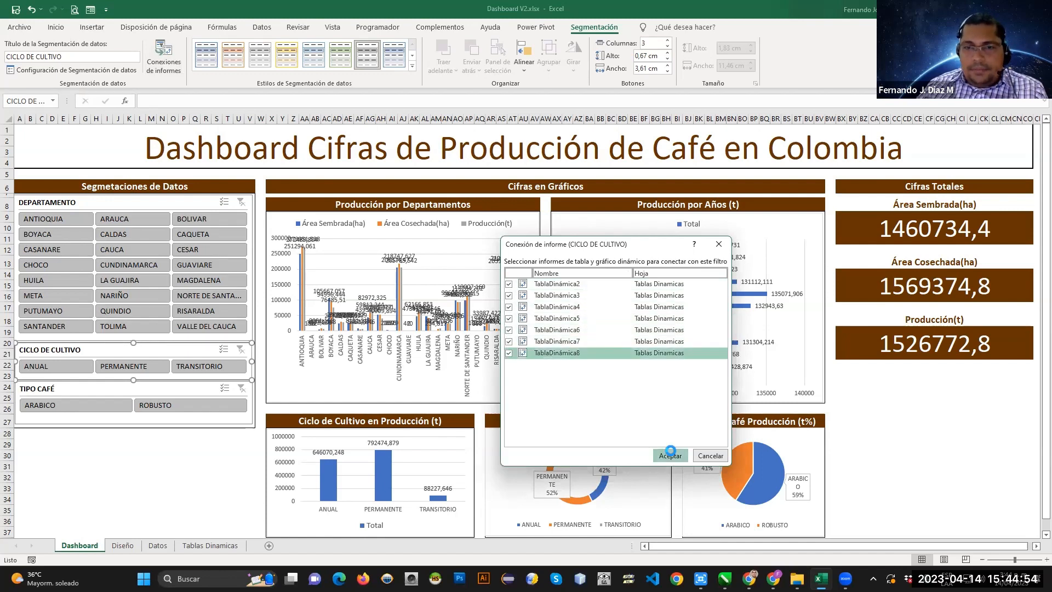
Connect the TIPO CAFÉ slicer to all pivot tables, TablaDinámica2 through TablaDinámica8, and save the workbook.
click(124, 393)
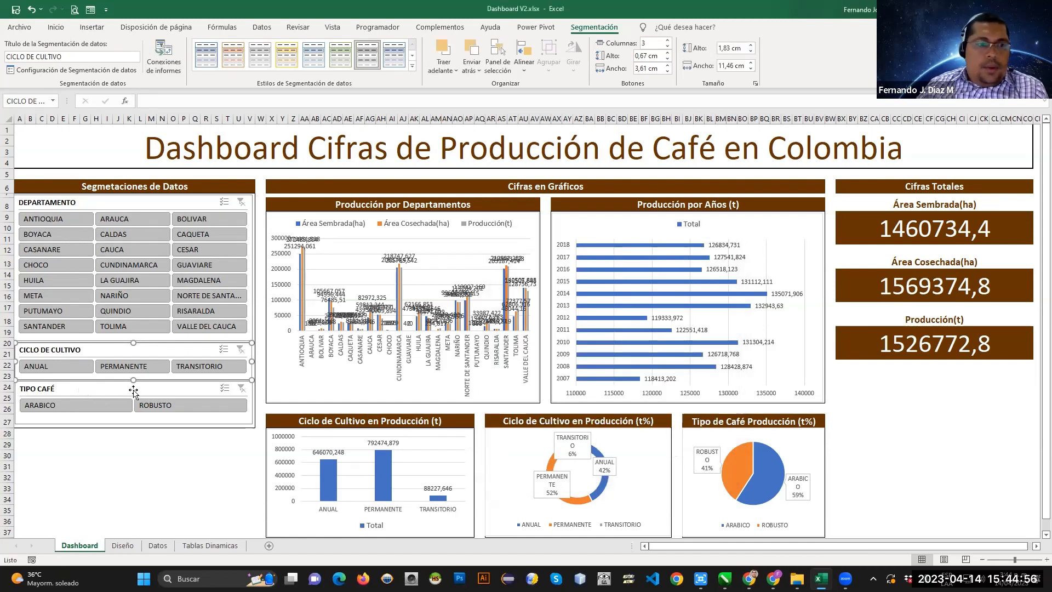
click(164, 57)
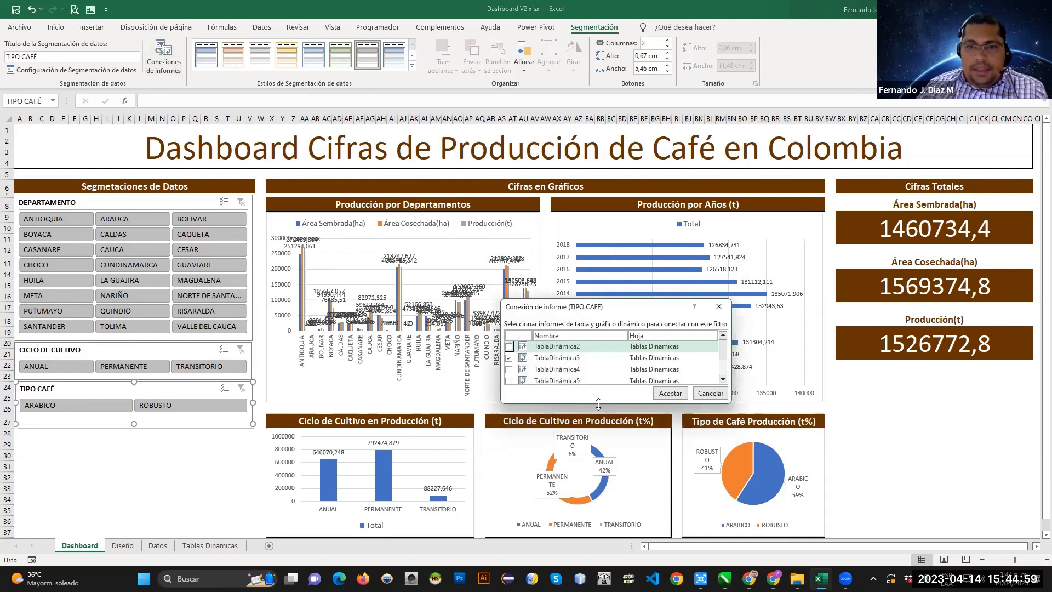
drag(598, 404, 602, 479)
drag(637, 308, 706, 143)
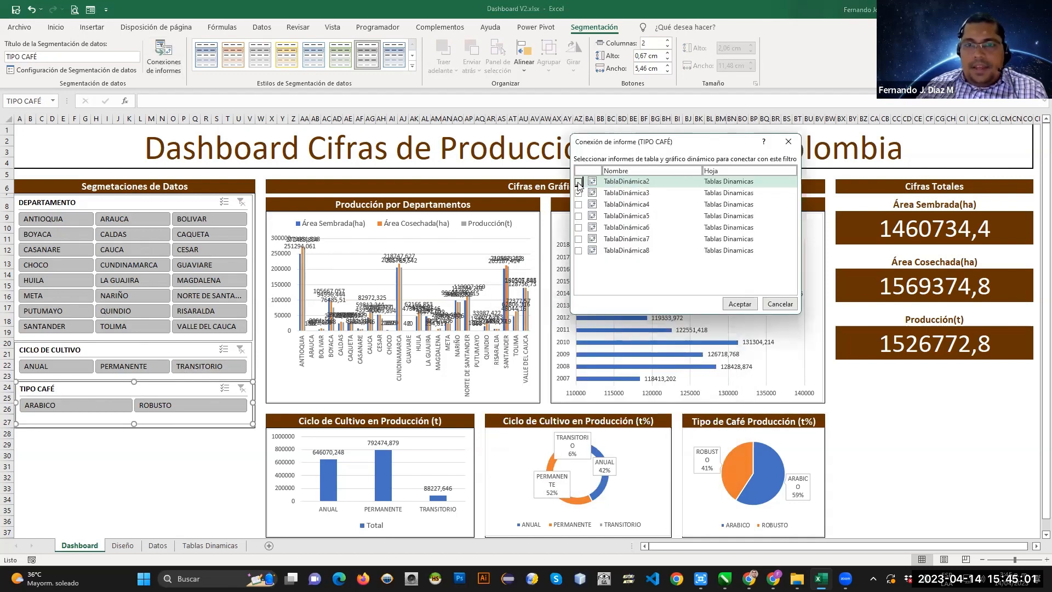
click(579, 205)
click(579, 216)
click(579, 228)
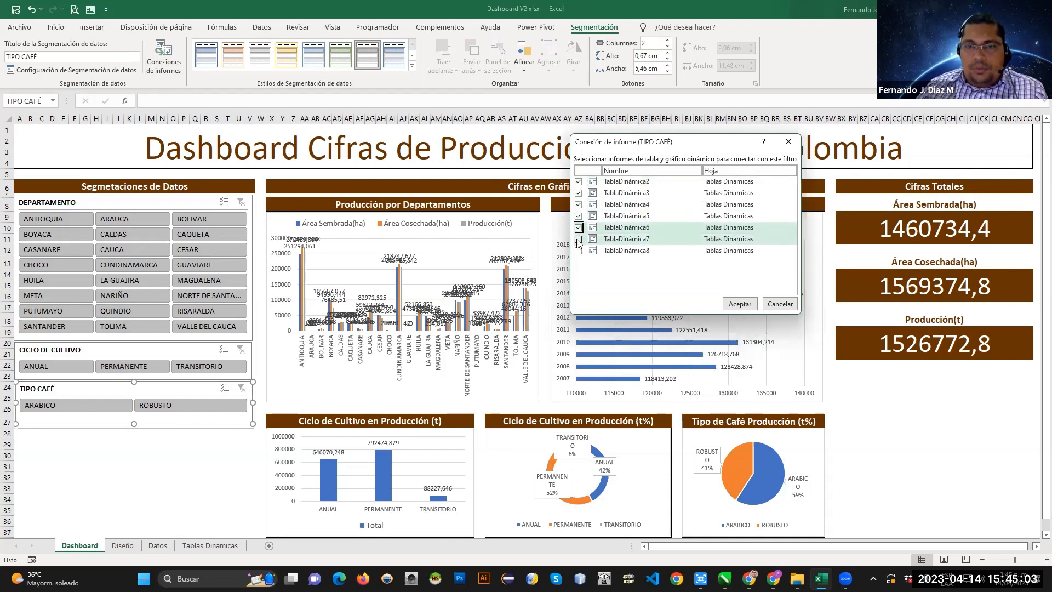
click(579, 239)
click(578, 251)
click(740, 304)
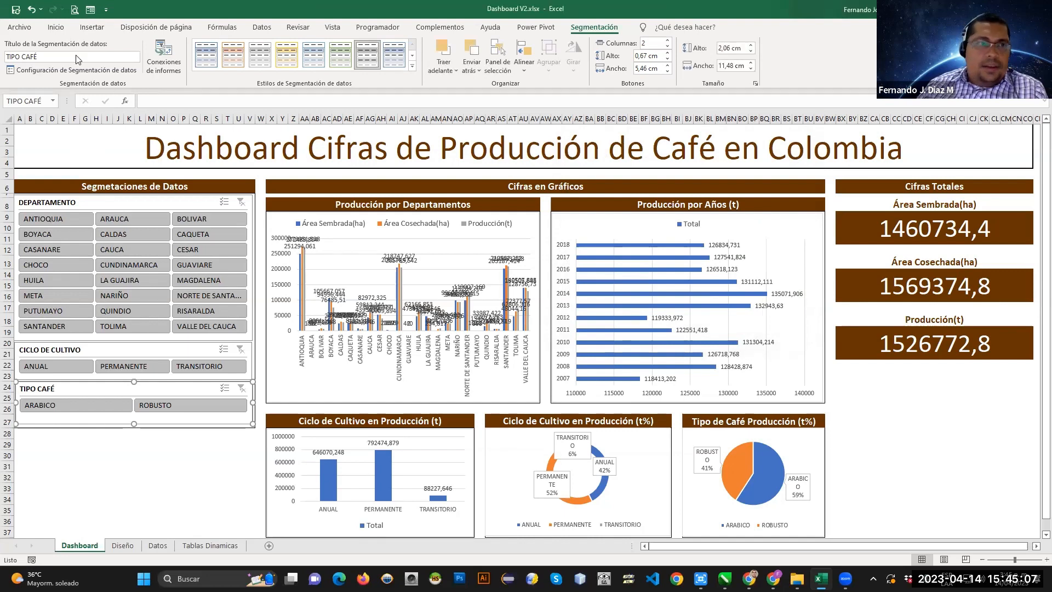
click(16, 10)
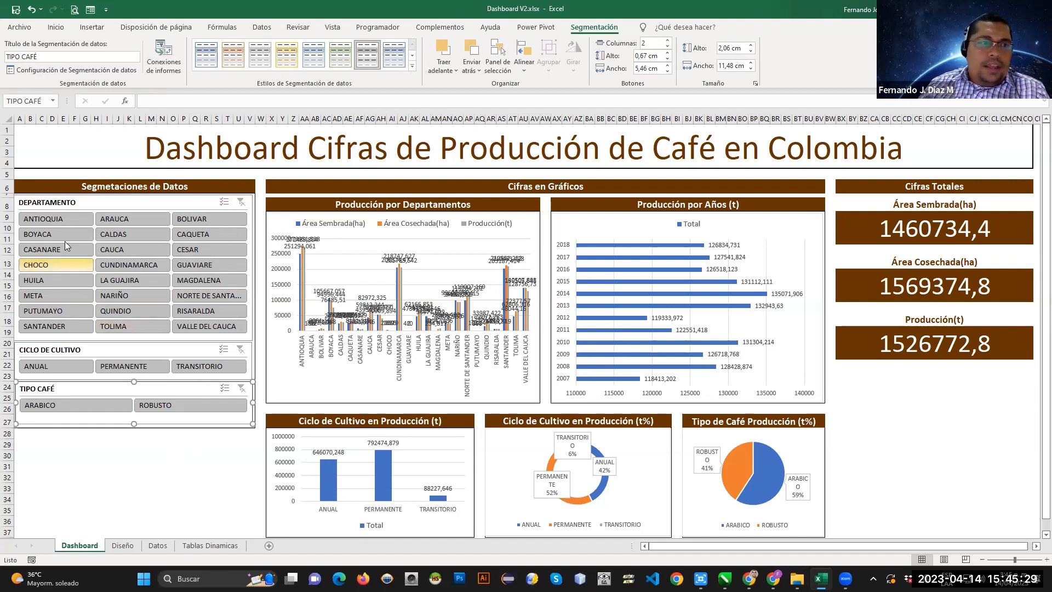
Test the DEPARTAMENTO slicer with ANTIOQUIA, CALDAS and both together, exclude CHOCO, and clear the filter.
click(55, 219)
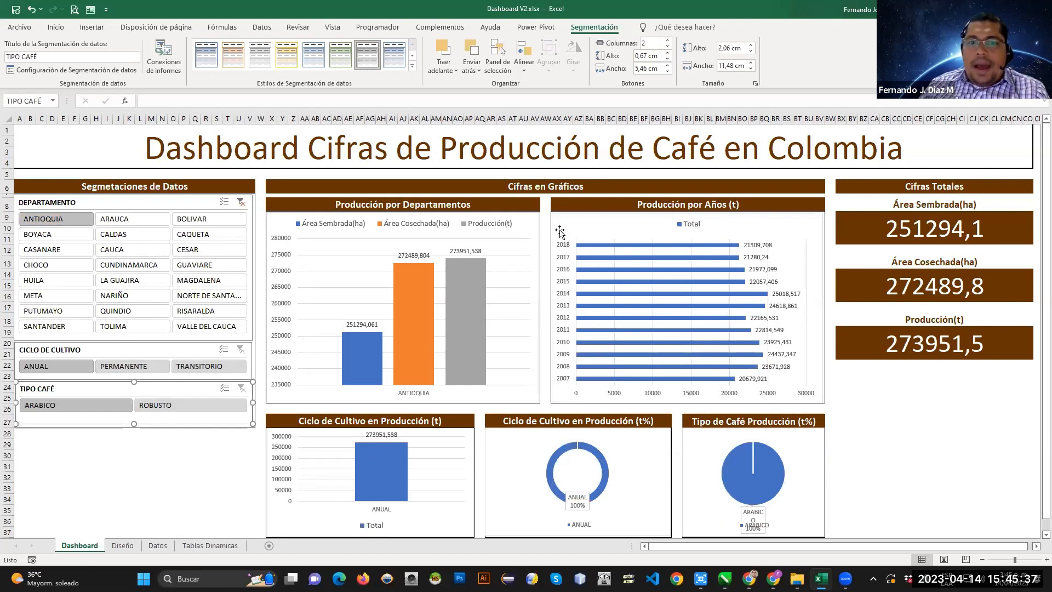
click(117, 235)
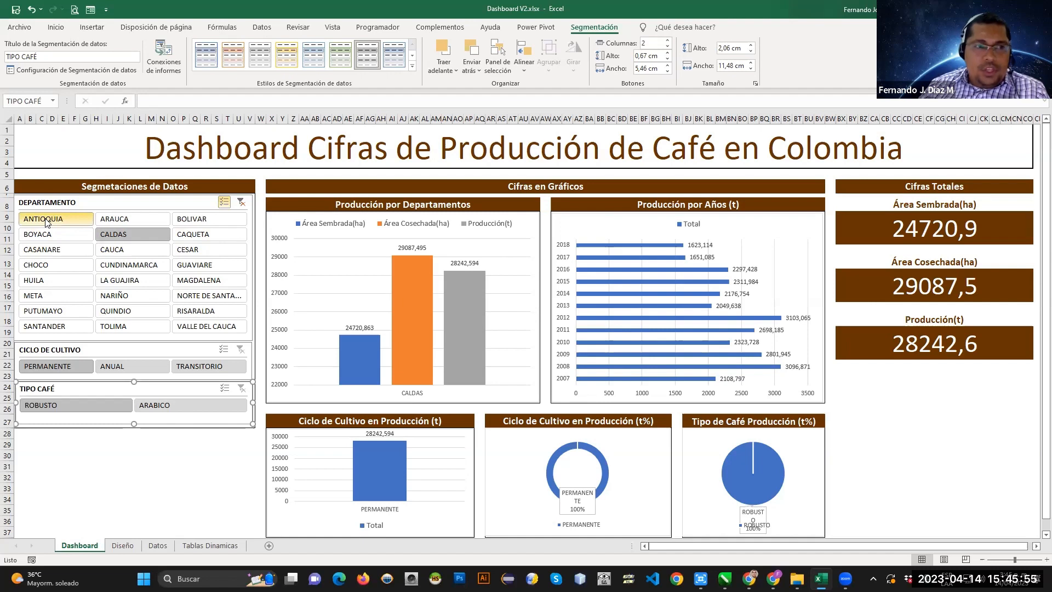
click(63, 223)
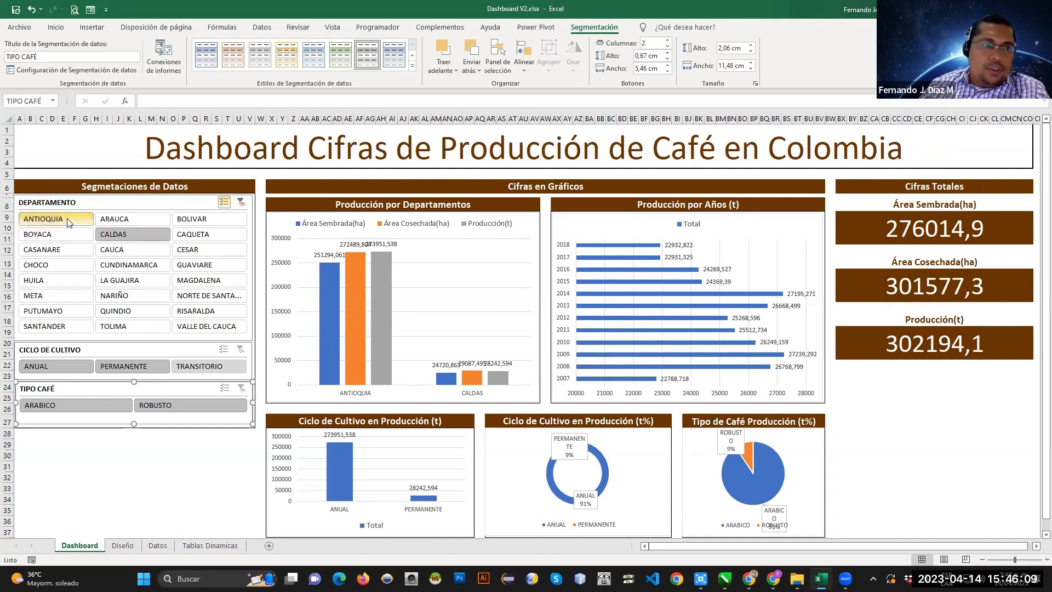
click(132, 239)
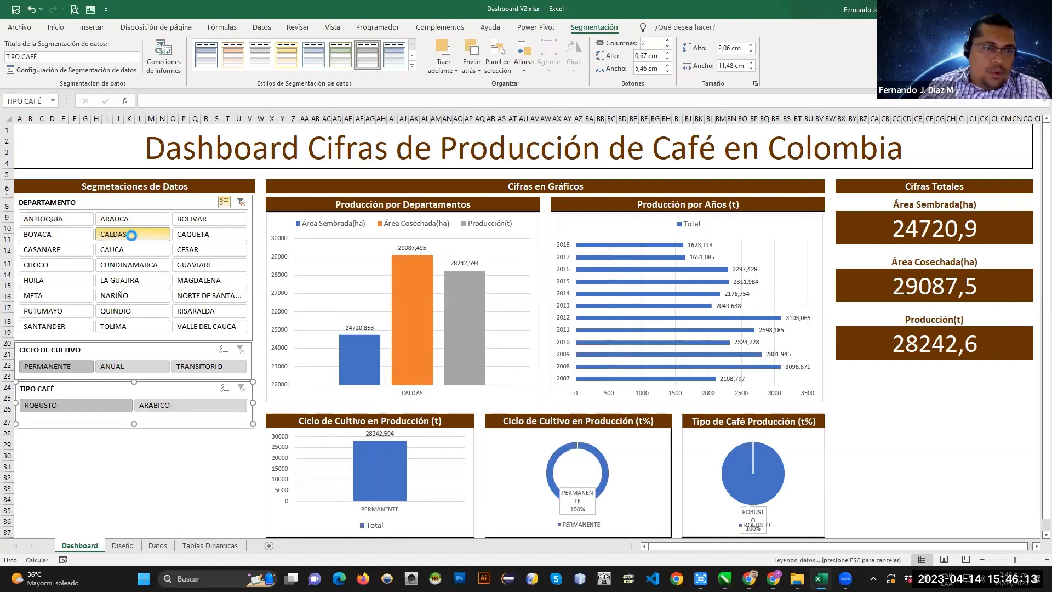
click(140, 230)
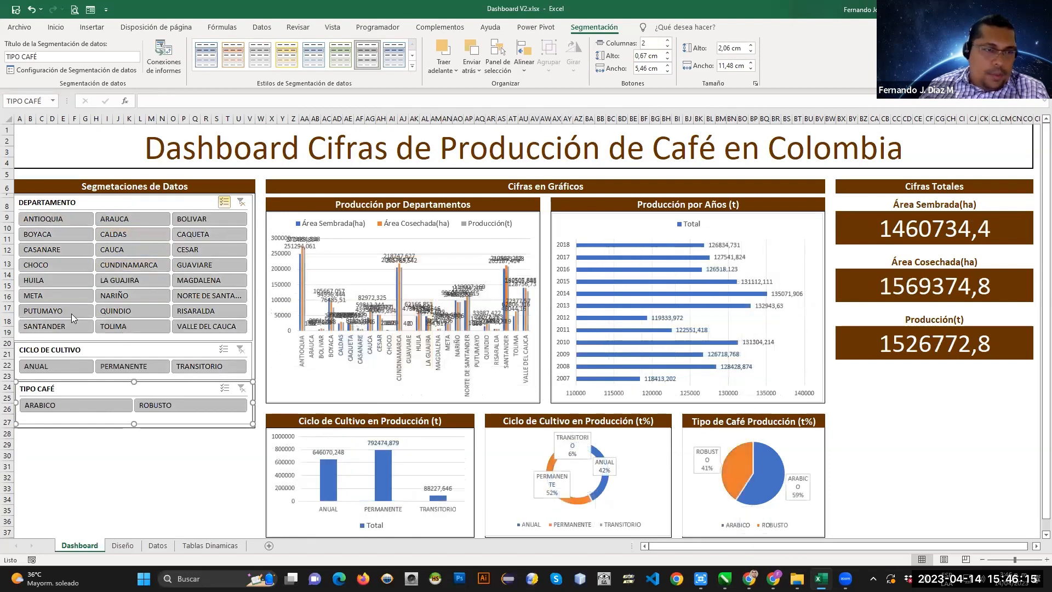
click(41, 268)
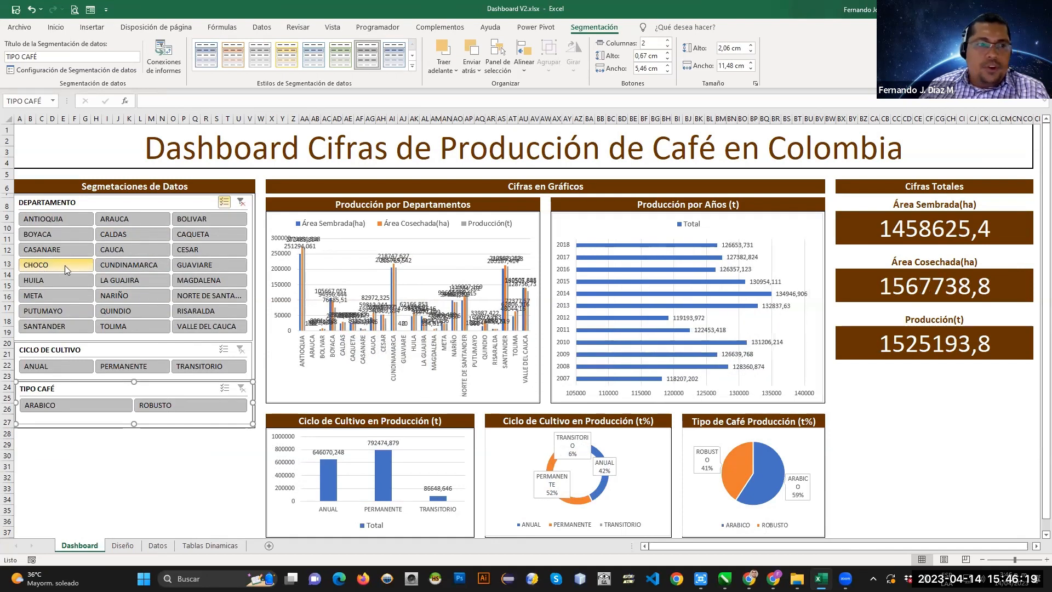
click(240, 201)
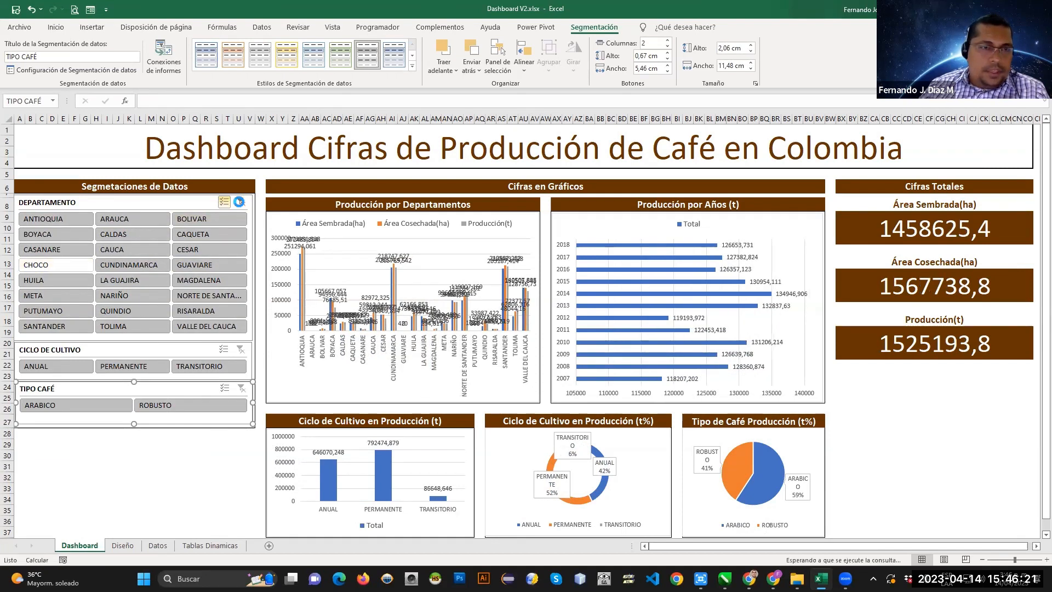
Filter the dashboard to the departments CHOCO and CASANARE using multiple selection, briefly including GUAVIARE for comparison.
click(40, 265)
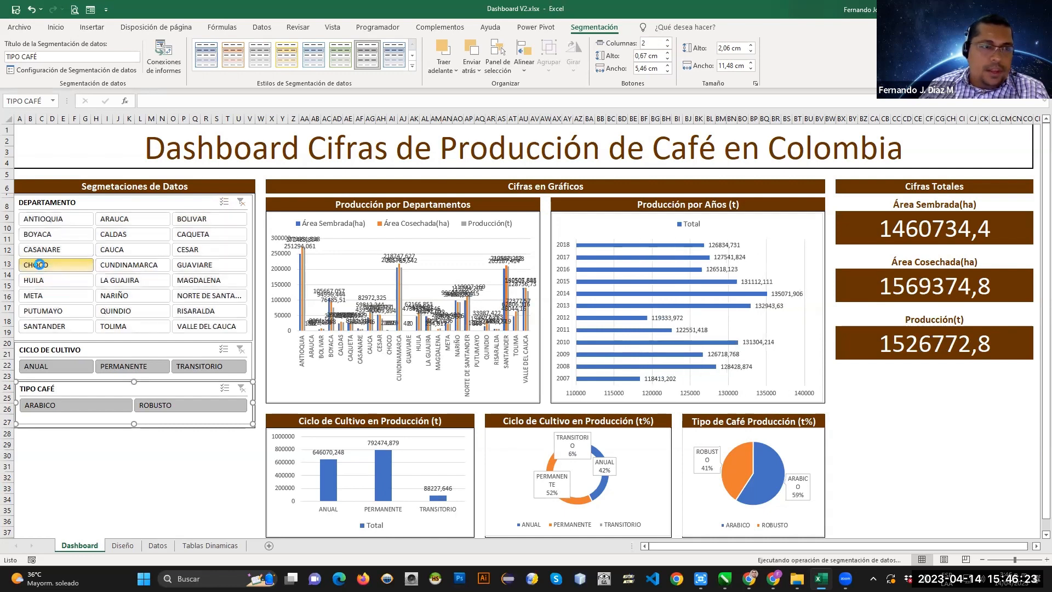
click(224, 203)
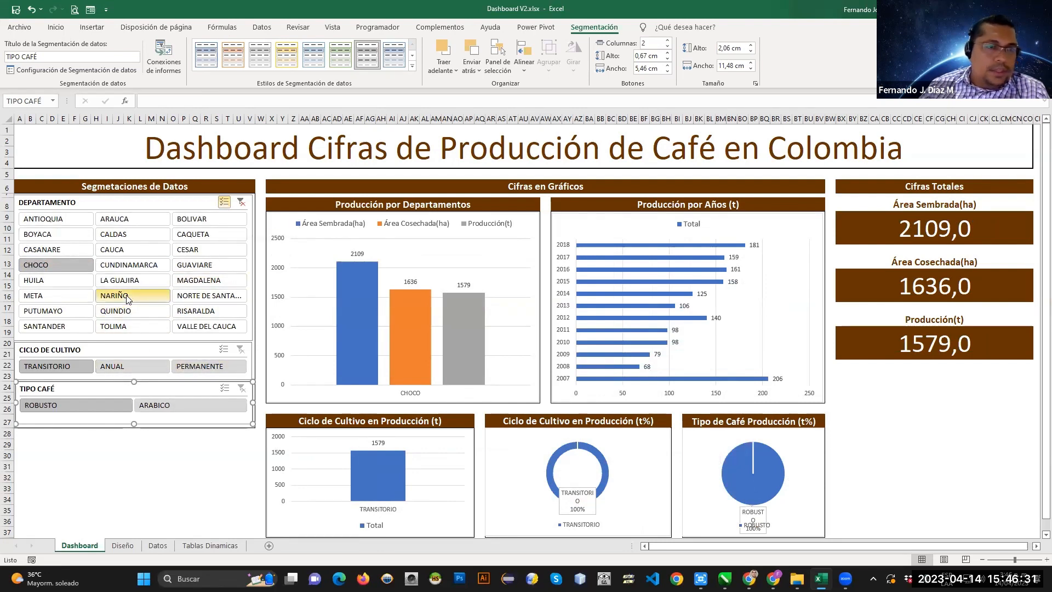
click(192, 269)
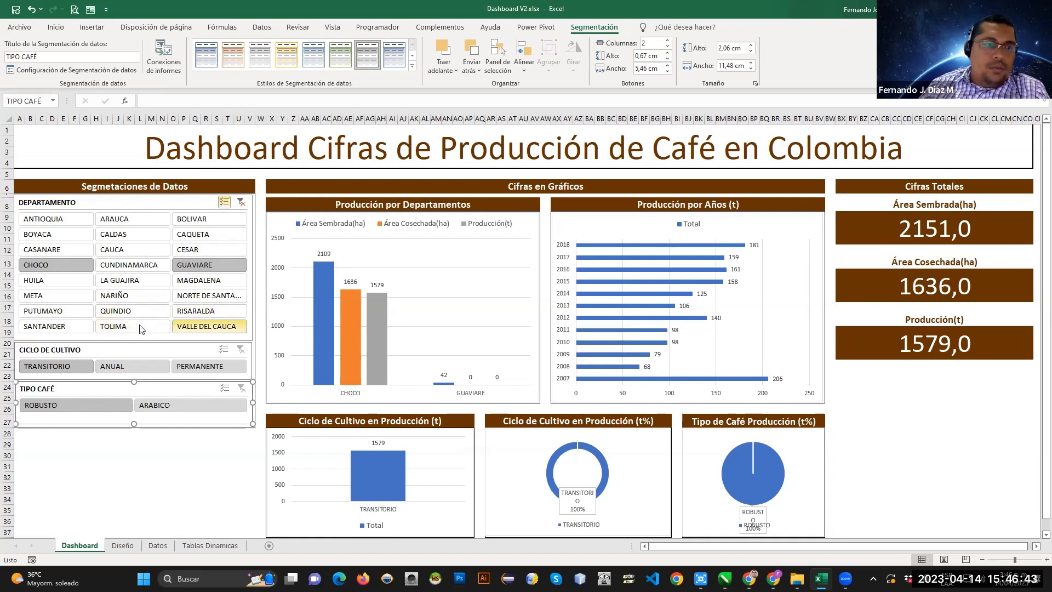
click(56, 252)
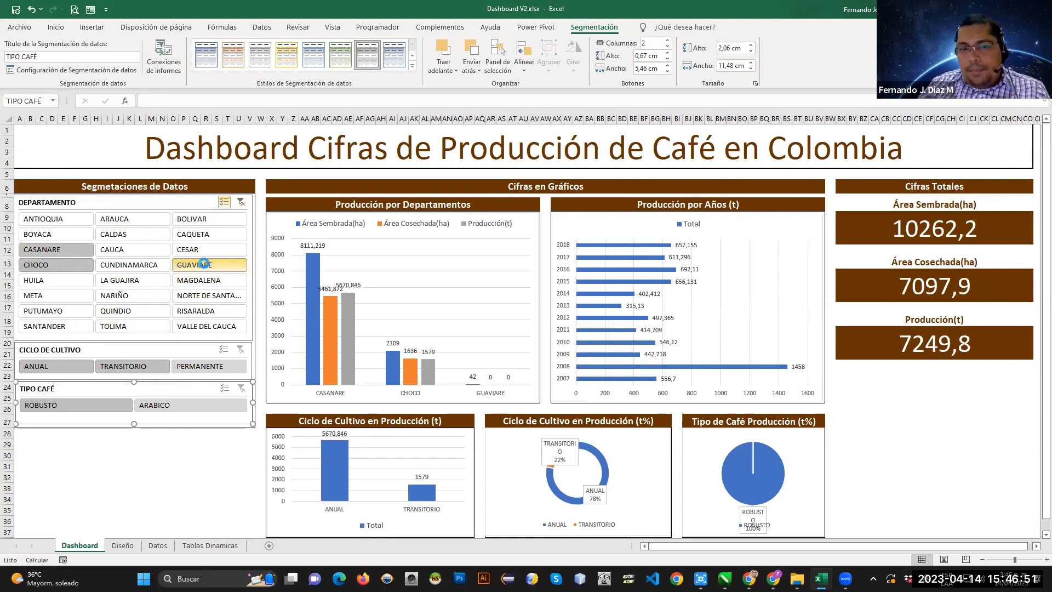
click(203, 264)
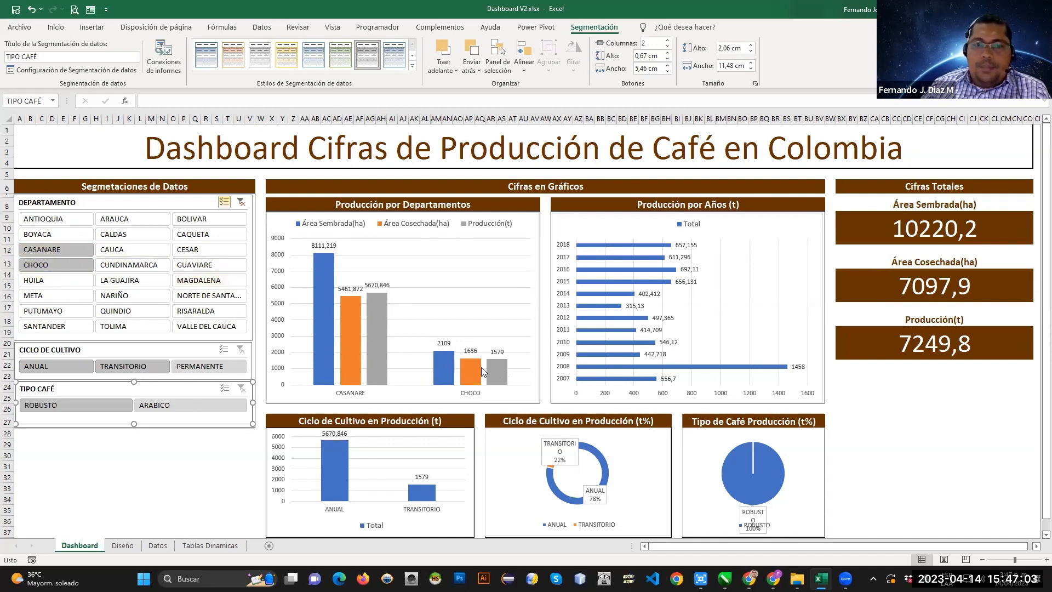
mouse_move(452, 366)
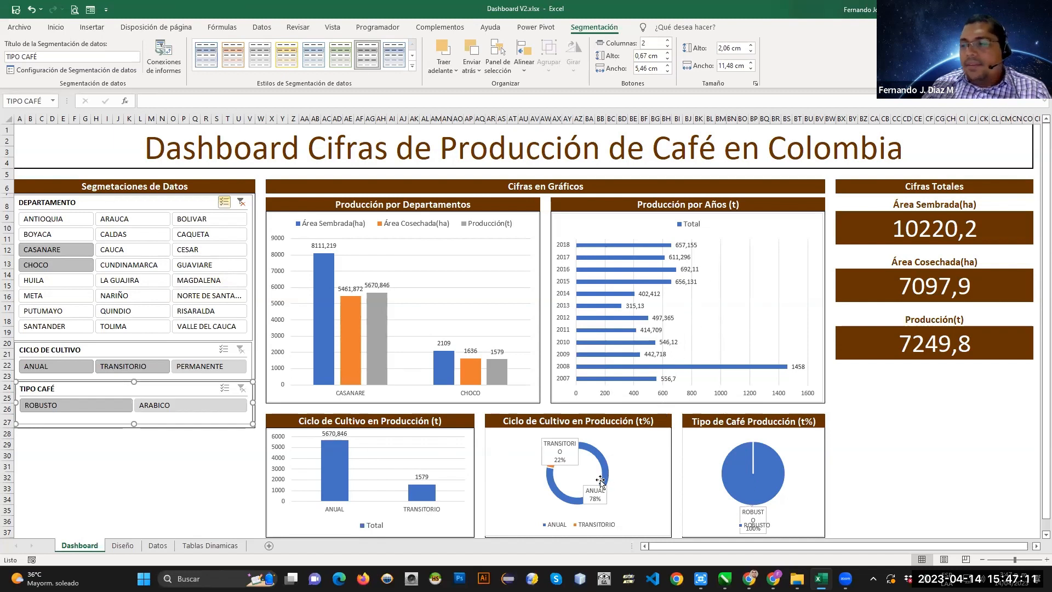
Clear the DEPARTAMENTO filter and compare the dashboard for ARABICO and ROBUSTO with the TIPO CAFÉ slicer, ending on ROBUSTO.
click(241, 201)
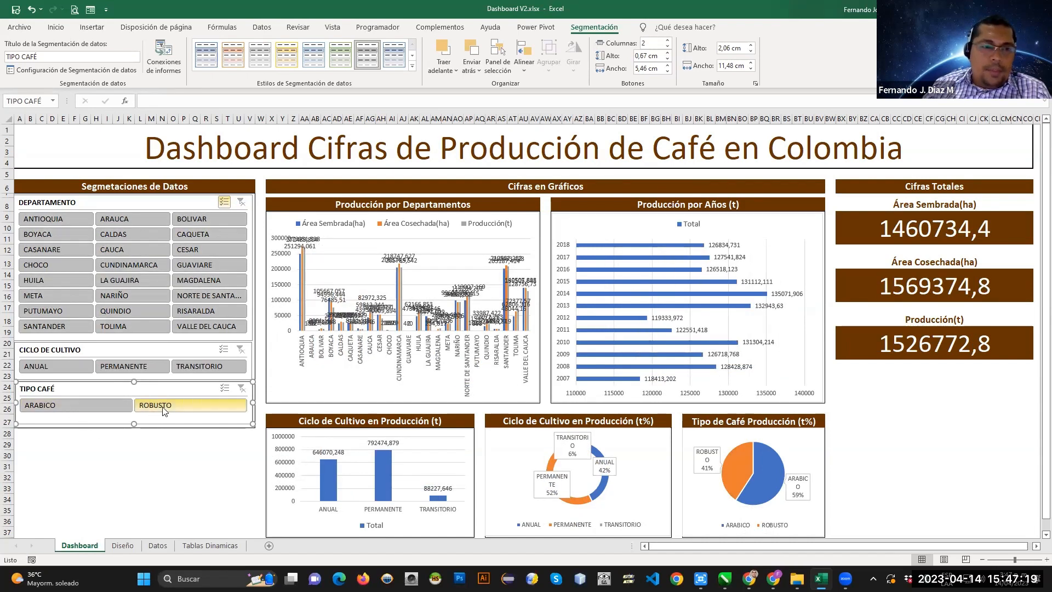
click(69, 404)
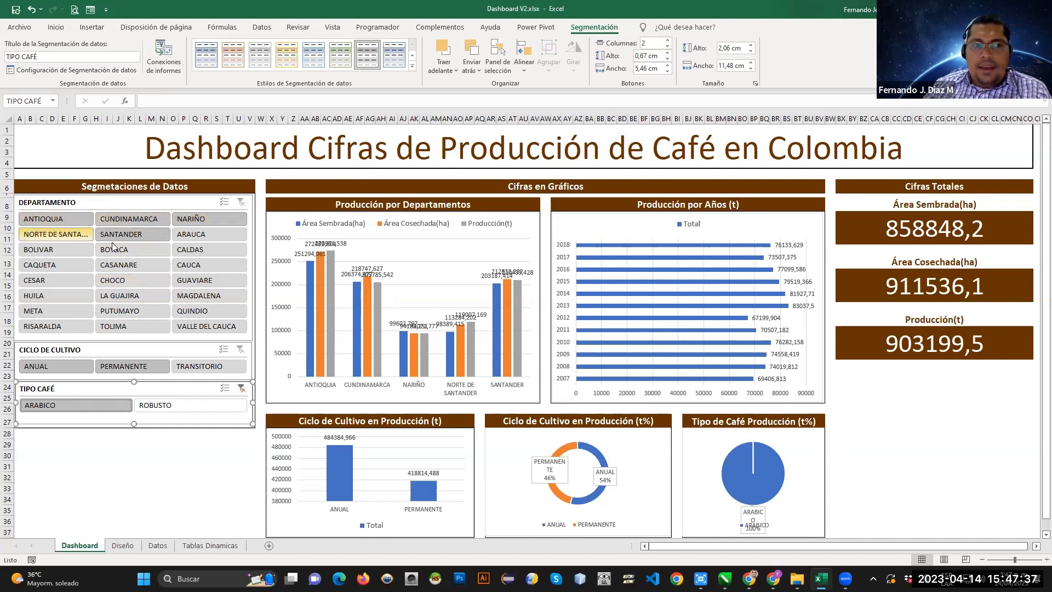
click(188, 406)
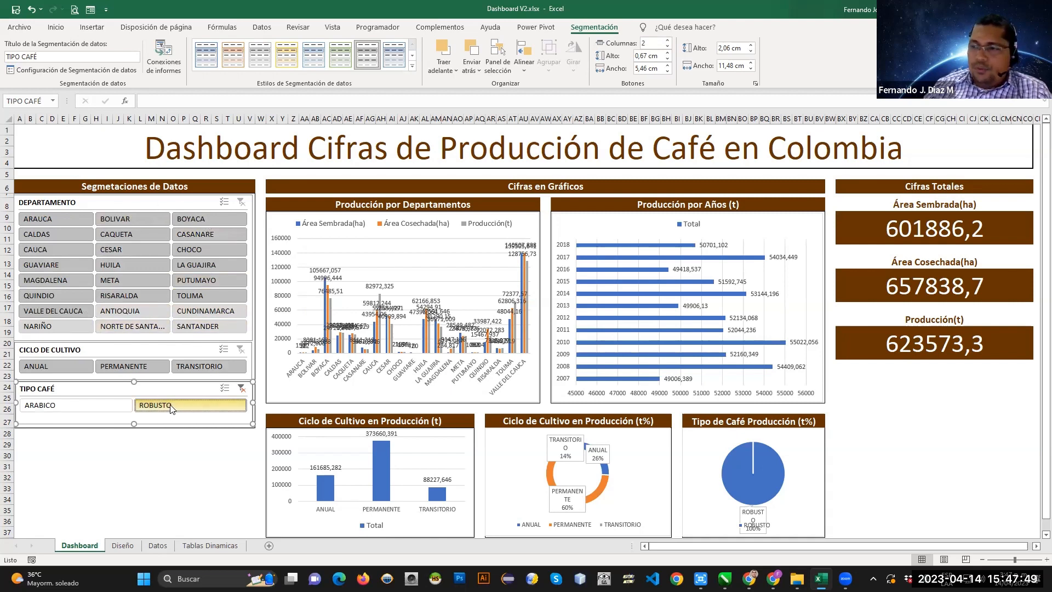
click(55, 408)
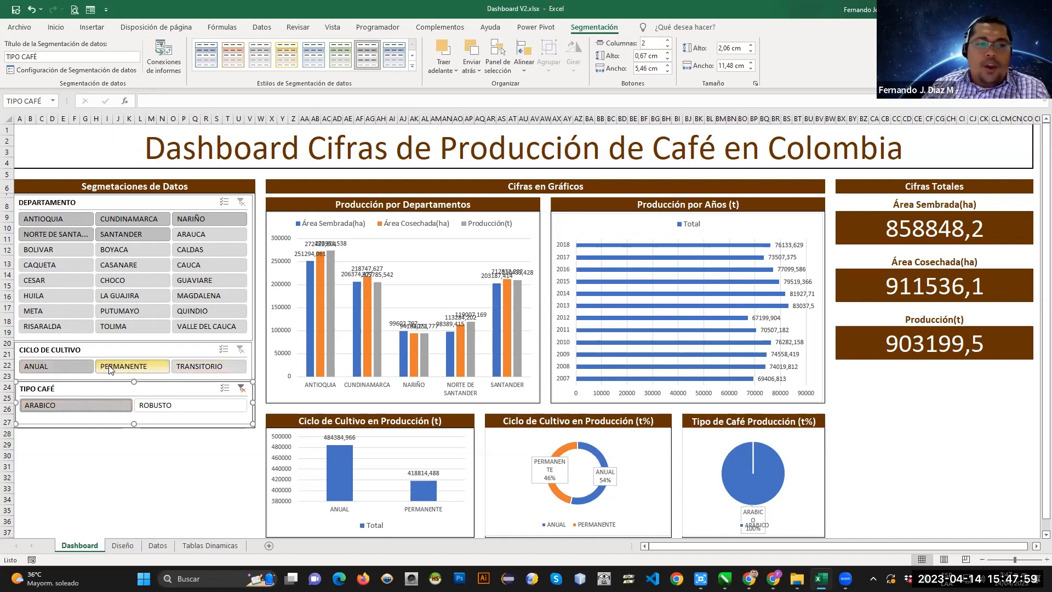
click(184, 405)
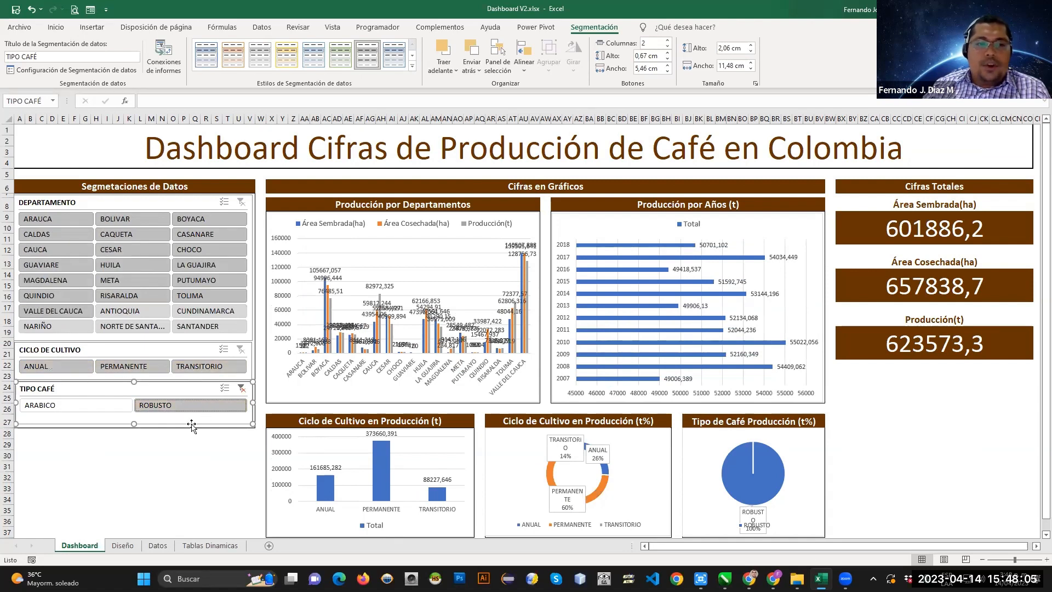
Test the CICLO DE CULTIVO slicer with PERMANENTE, add ANUAL and TRANSITORIO by multiple selection, exclude PERMANENTE, and clear the filter.
click(136, 368)
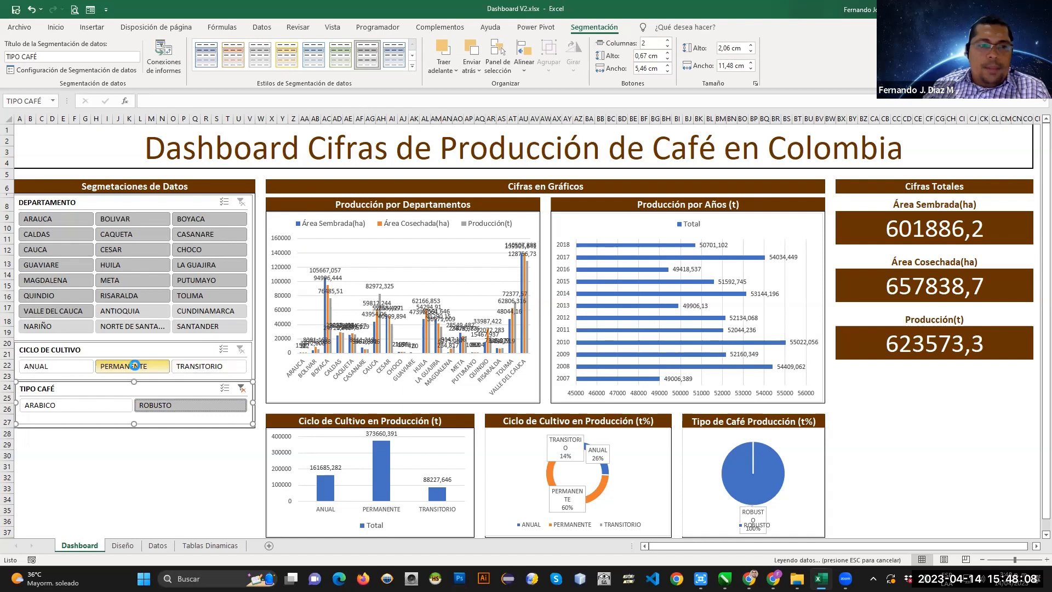
click(223, 349)
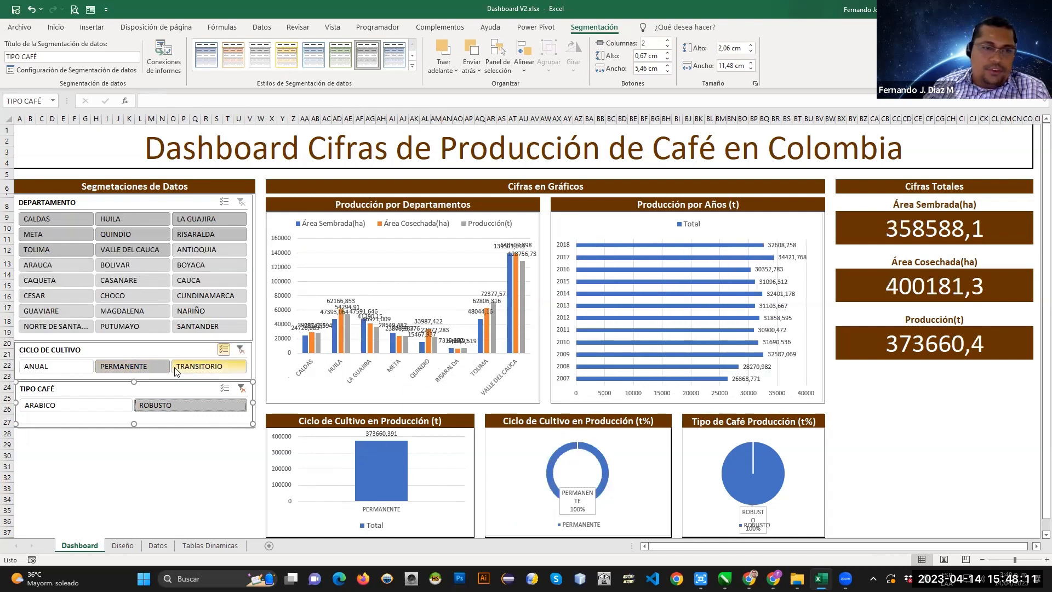
click(197, 365)
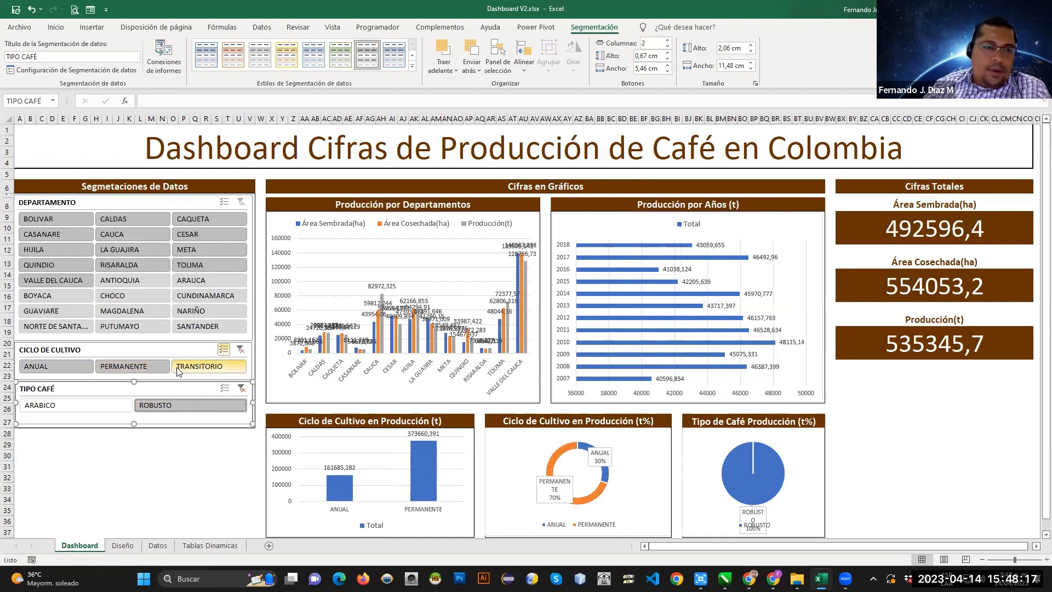
click(132, 367)
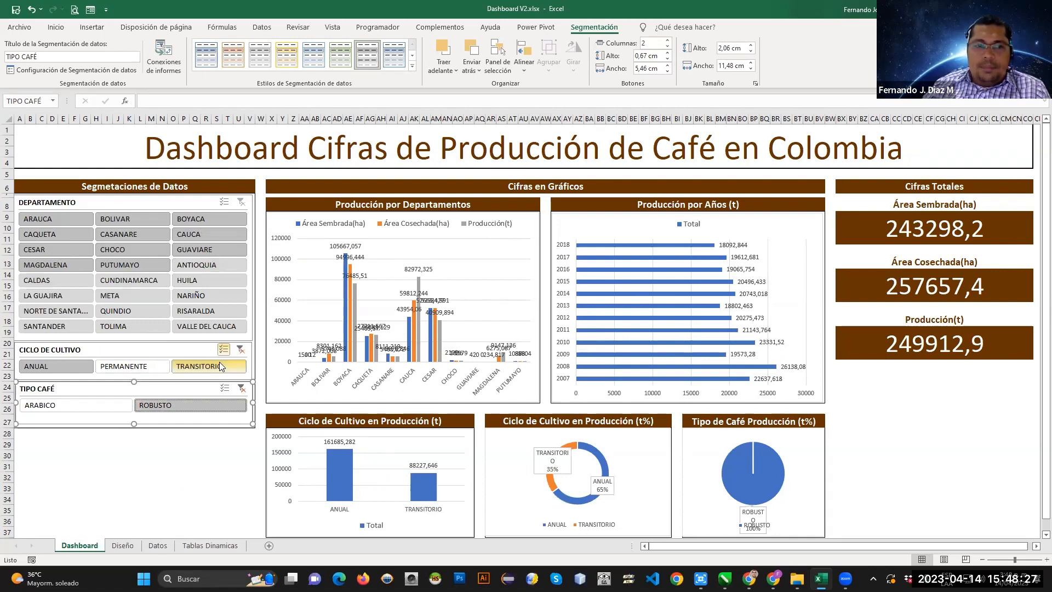
click(241, 350)
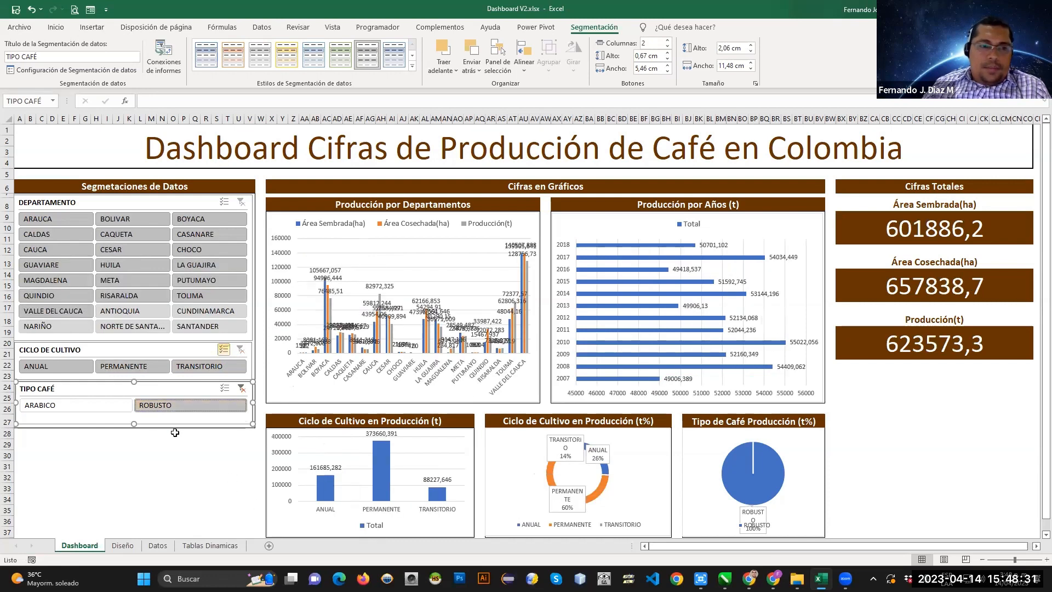
Filter the dashboard to the coffee type ARABICO and save the workbook.
click(92, 405)
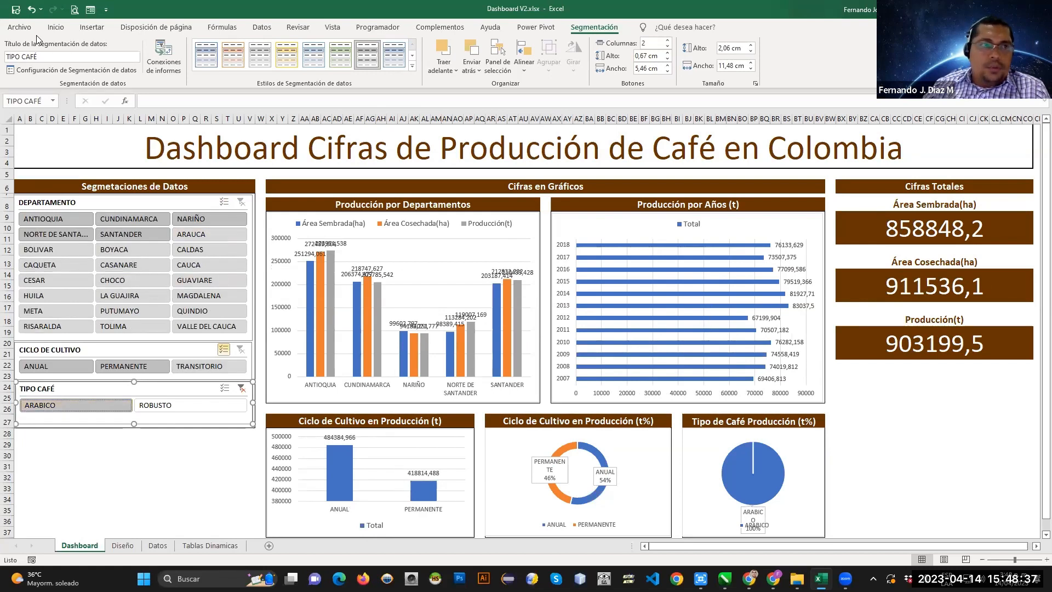
click(16, 9)
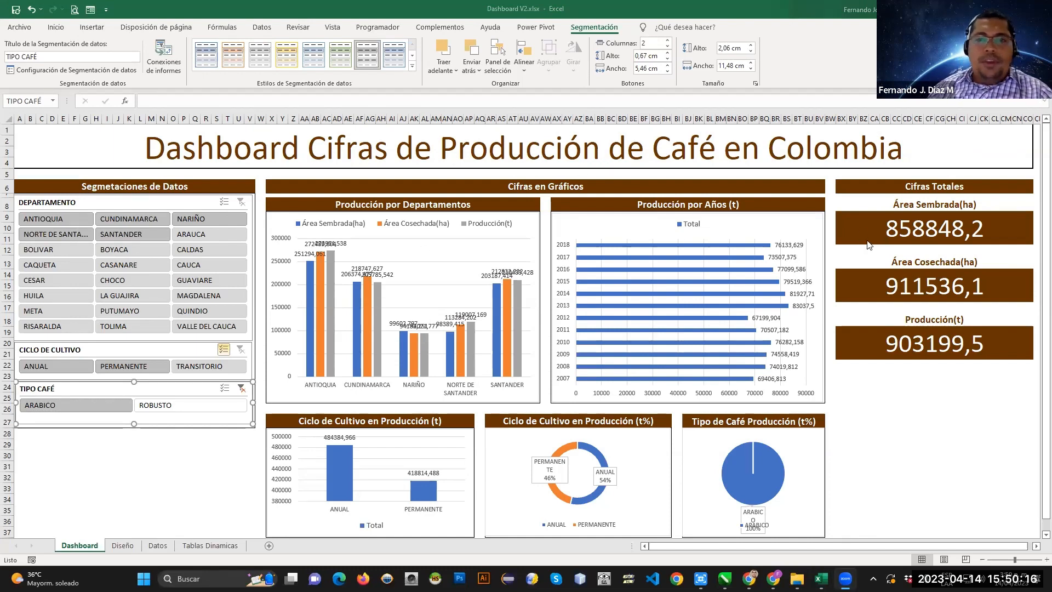
click(885, 387)
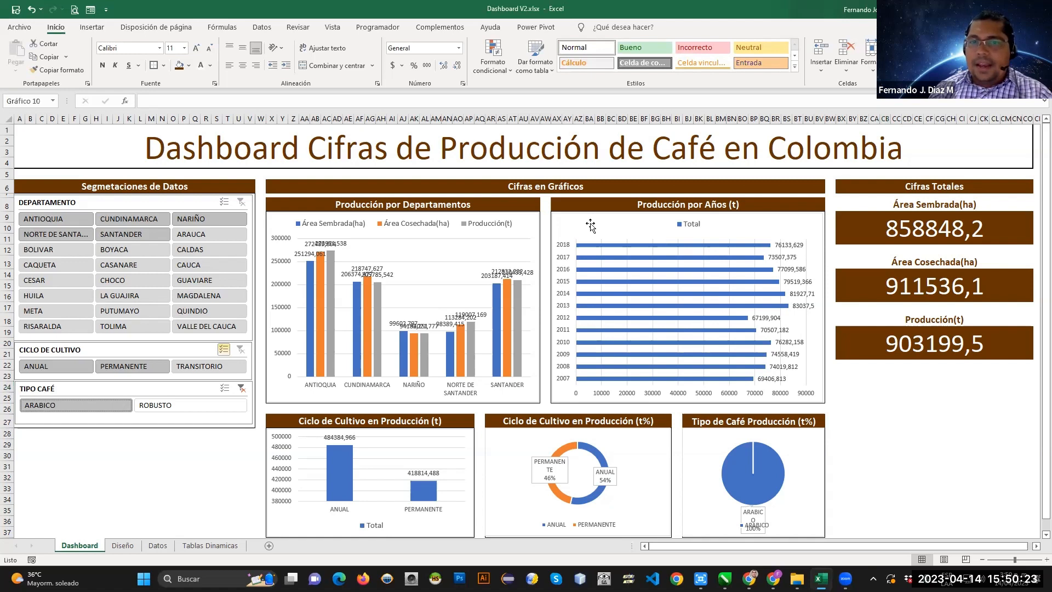
click(592, 227)
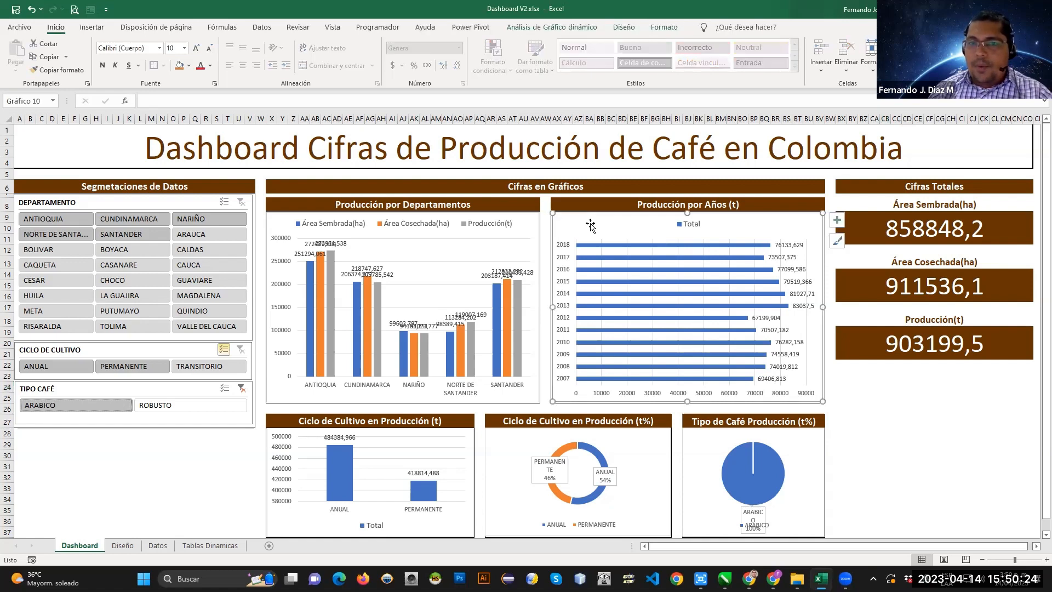
click(525, 229)
click(874, 420)
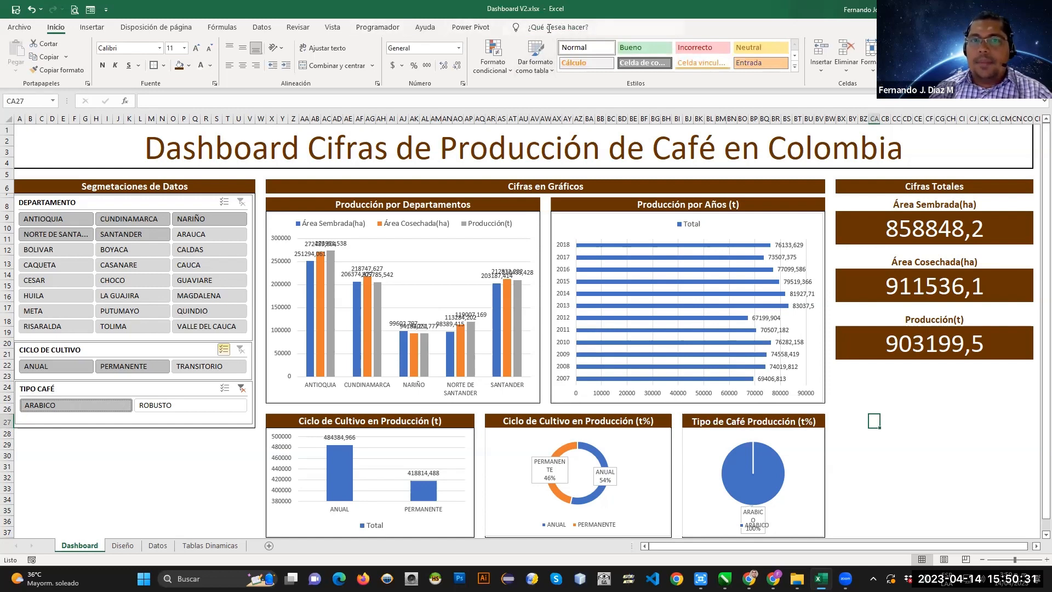
Insert a slicer for the AÑO field from the Producción por Años pivot chart.
click(602, 225)
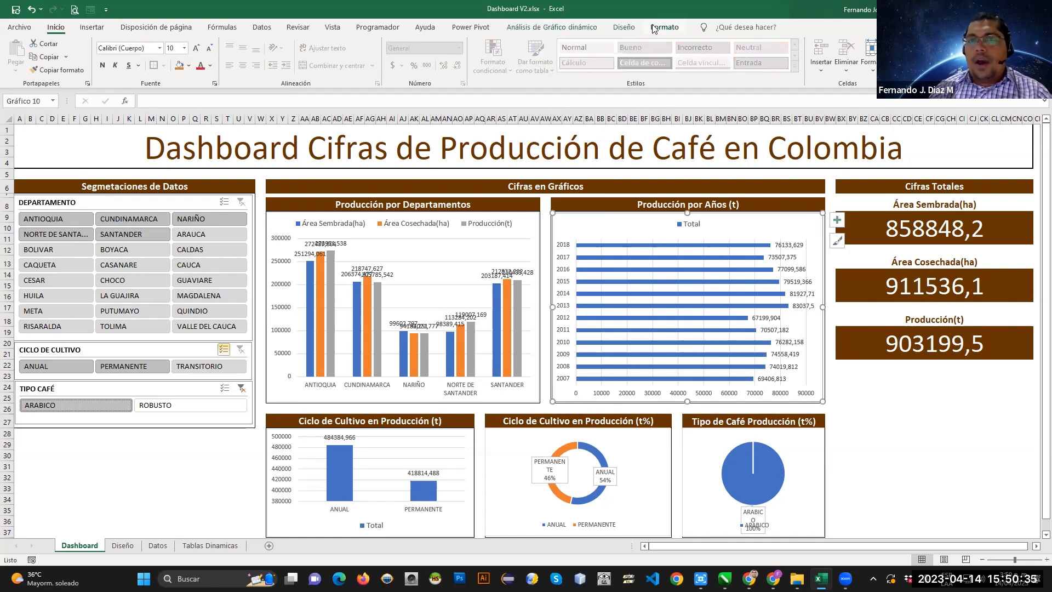
click(555, 28)
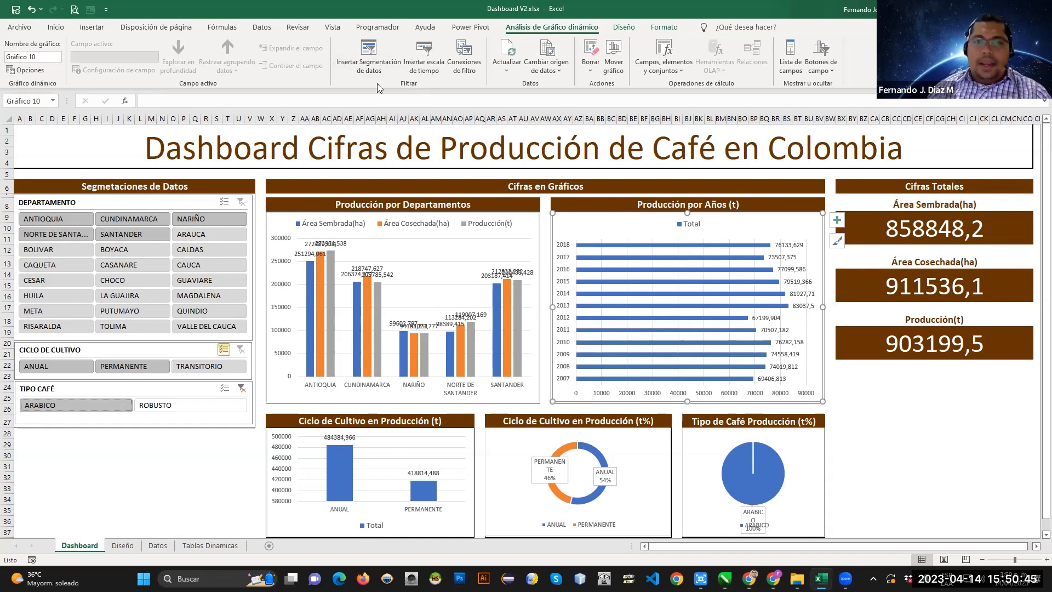
click(368, 56)
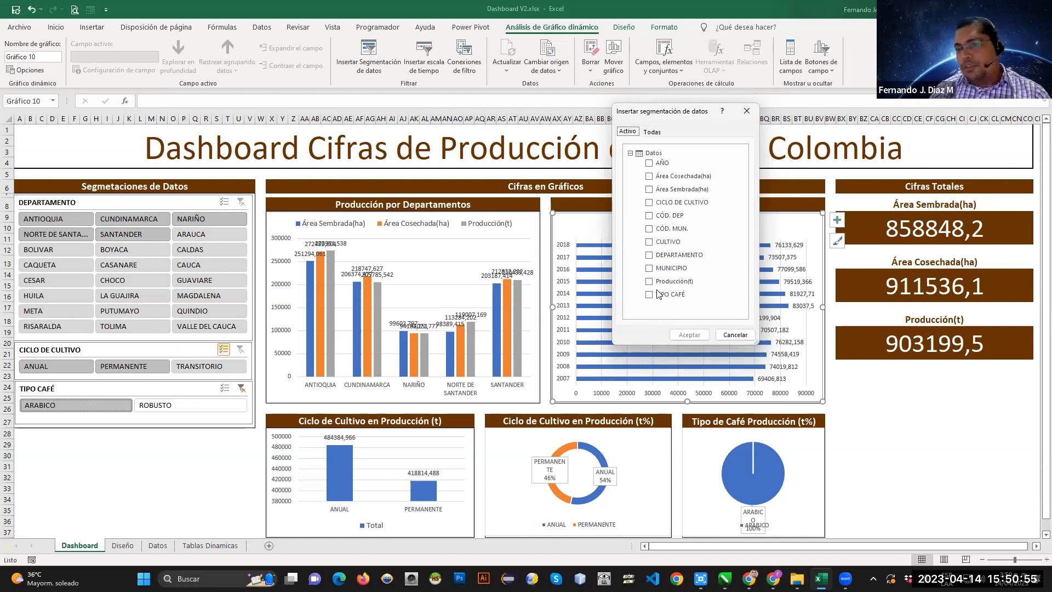
click(649, 162)
click(689, 334)
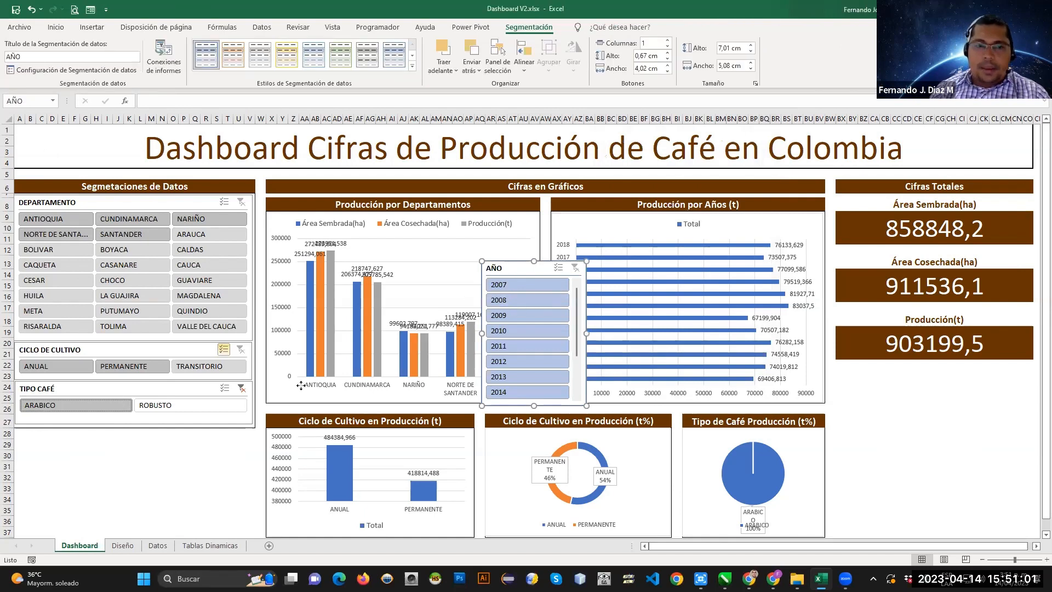
Place the AÑO slicer below TIPO CAFÉ, about 11,56 cm wide and 4 cm high, with three columns and the style Blanco, Otro estilo 1.
drag(507, 268, 40, 435)
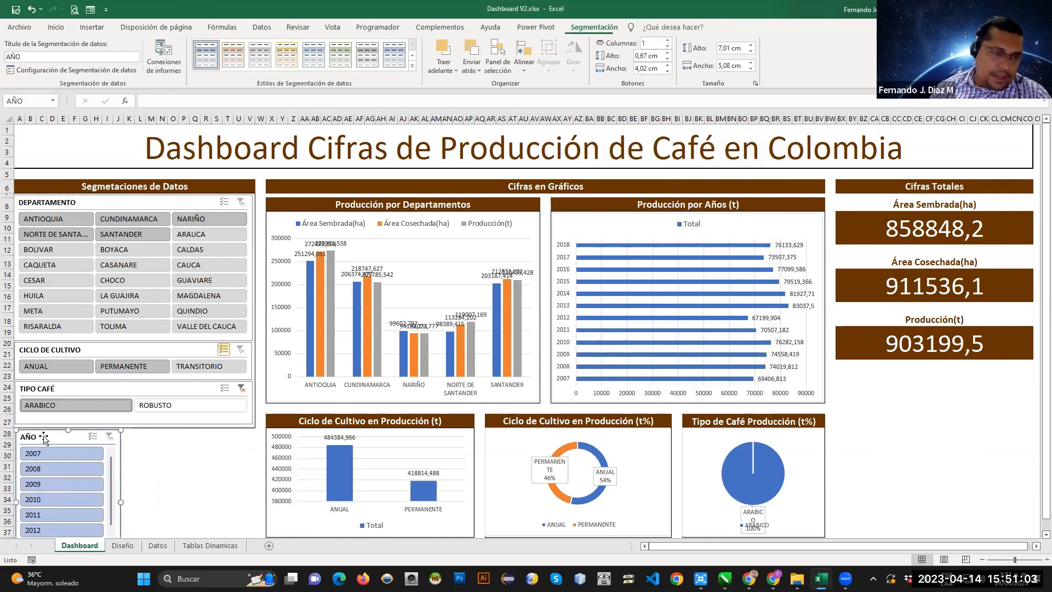
drag(122, 502, 253, 497)
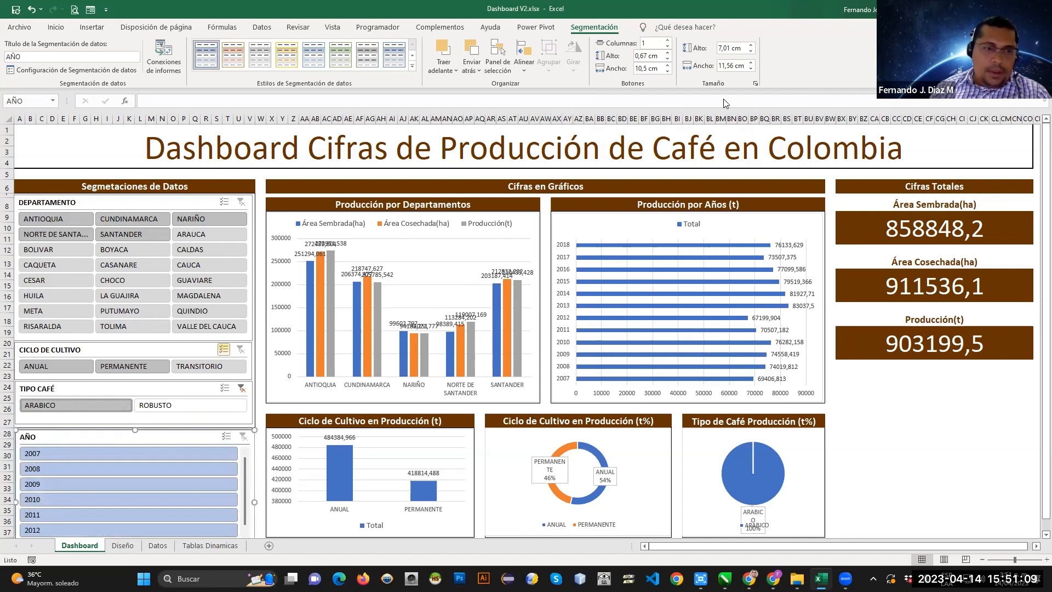
click(667, 40)
click(667, 41)
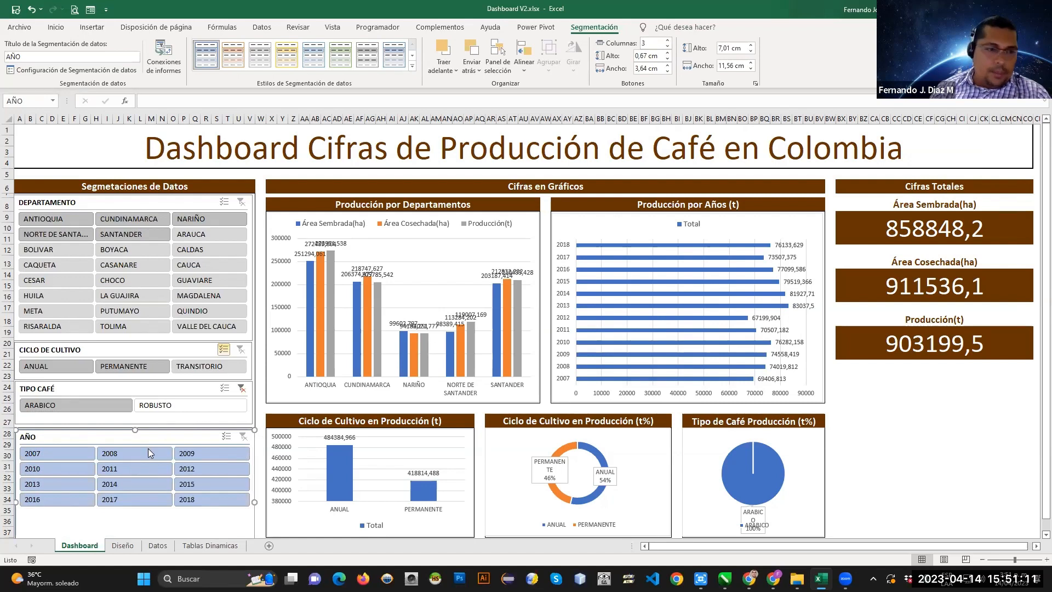
mouse_move(134, 431)
mouse_down()
mouse_move(134, 497)
mouse_move(134, 427)
mouse_move(144, 441)
mouse_up()
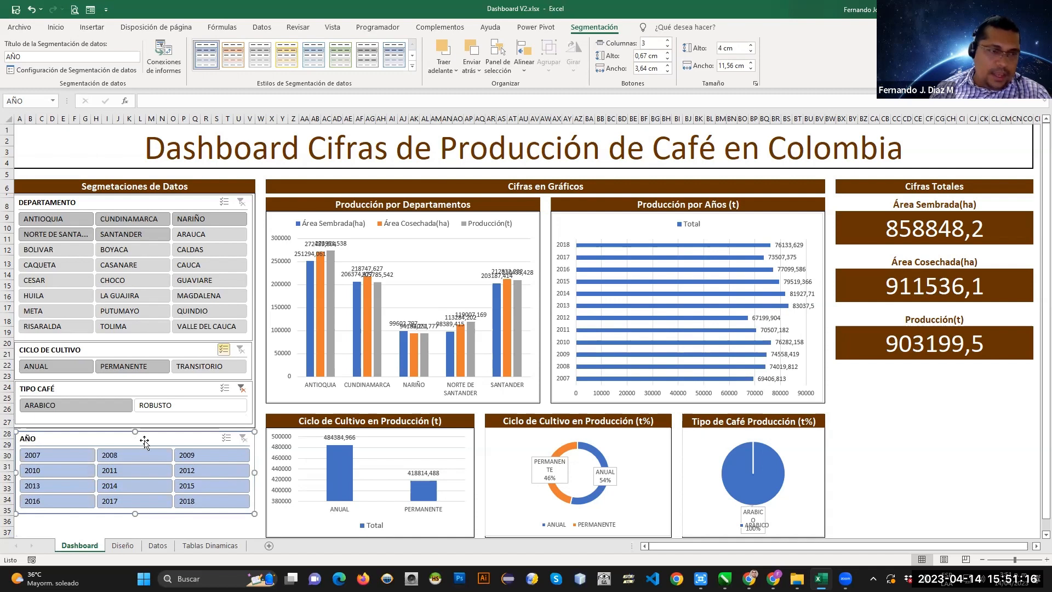
click(367, 55)
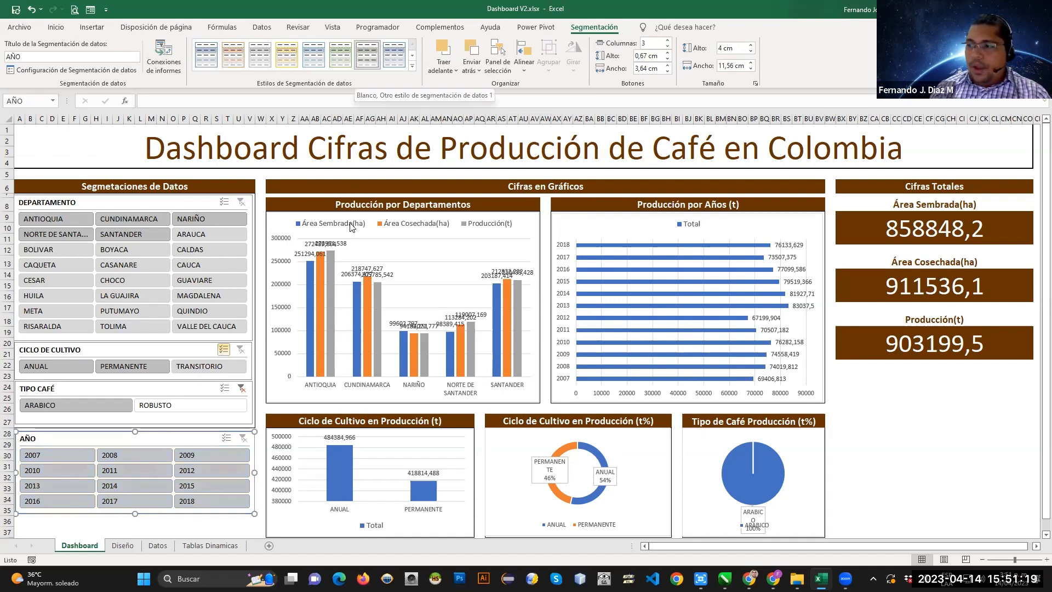
Connect the AÑO slicer to all pivot tables by adding TablaDinámica2 and TablaDinámica4 through TablaDinámica8 to its report connections.
click(165, 68)
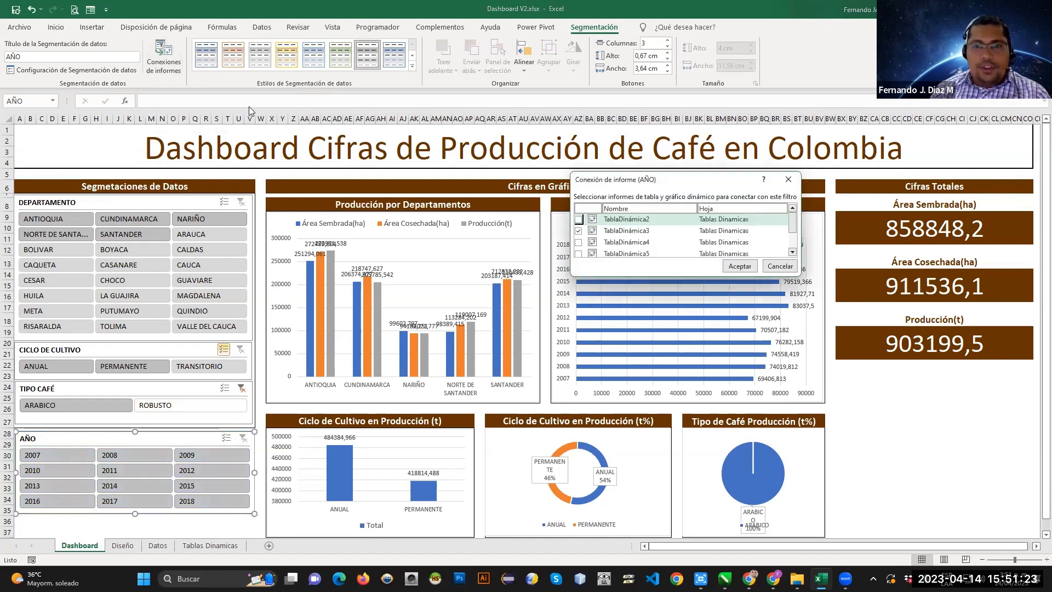
click(578, 219)
click(578, 242)
scroll(582, 241, down, 1)
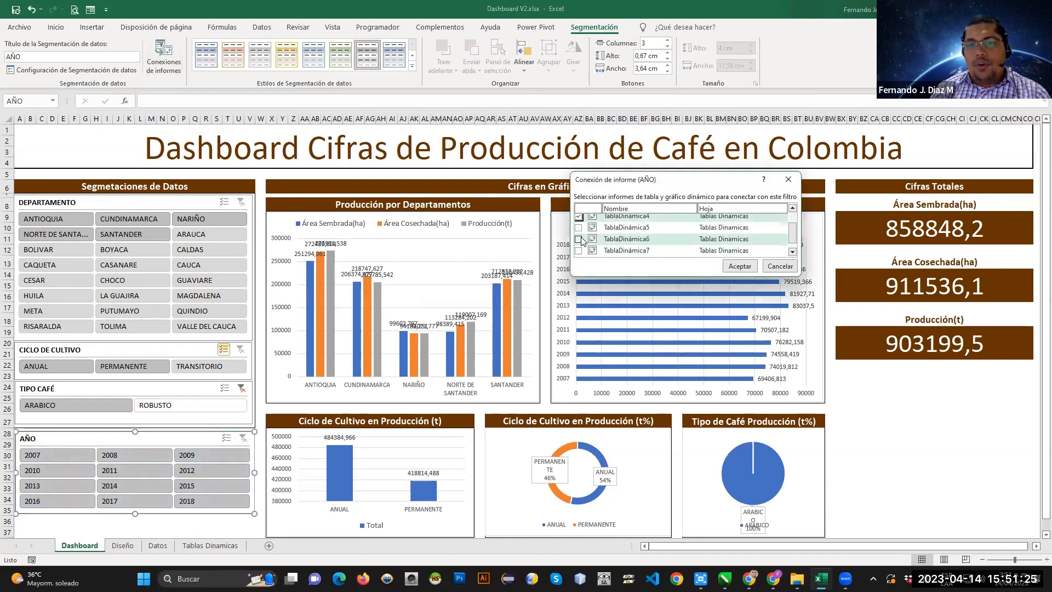
click(578, 240)
drag(663, 279, 662, 393)
click(578, 277)
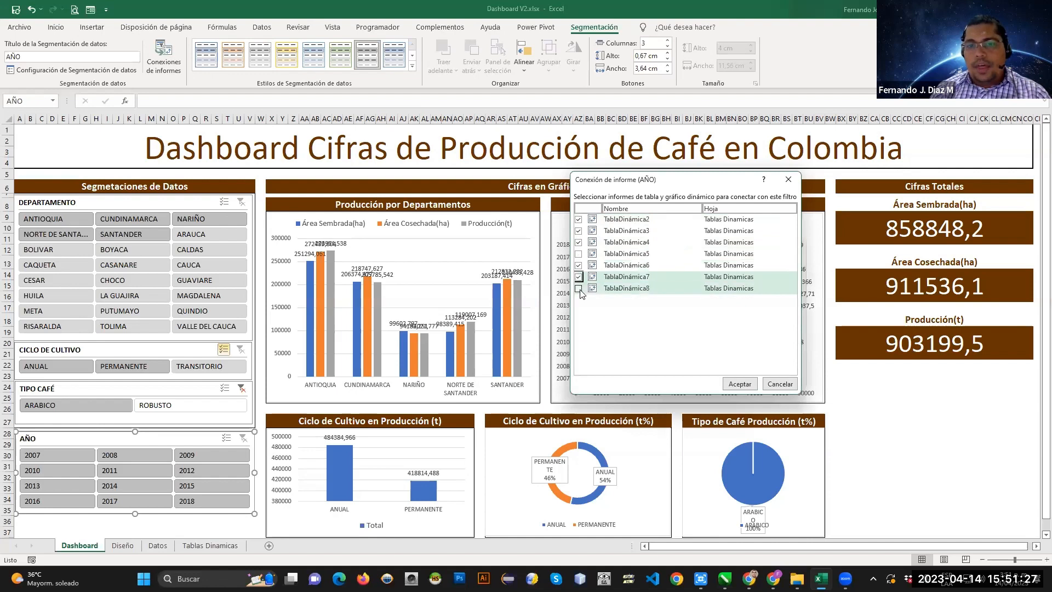
click(579, 288)
click(578, 253)
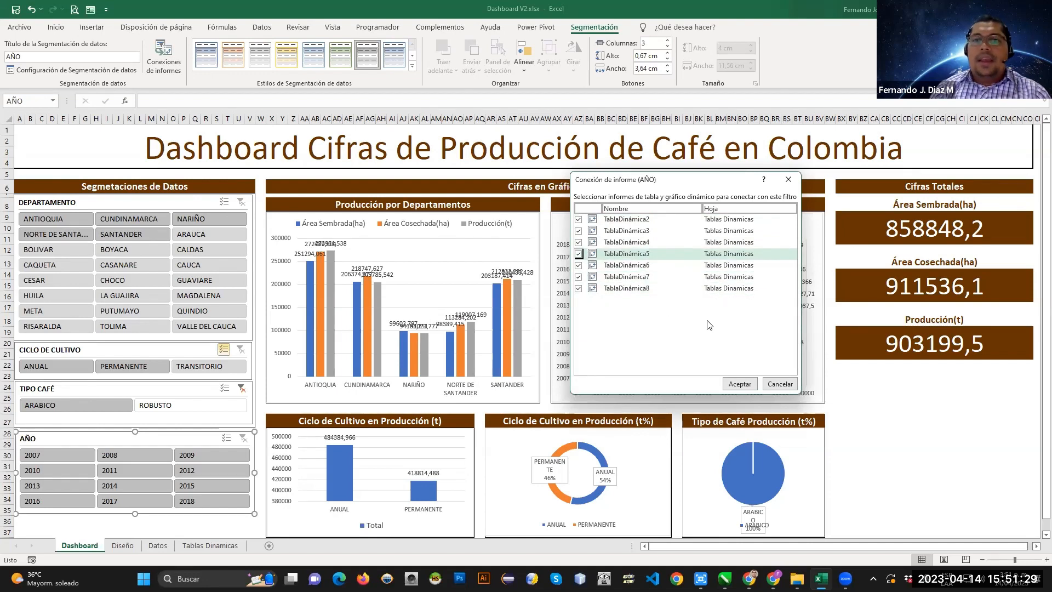
click(739, 384)
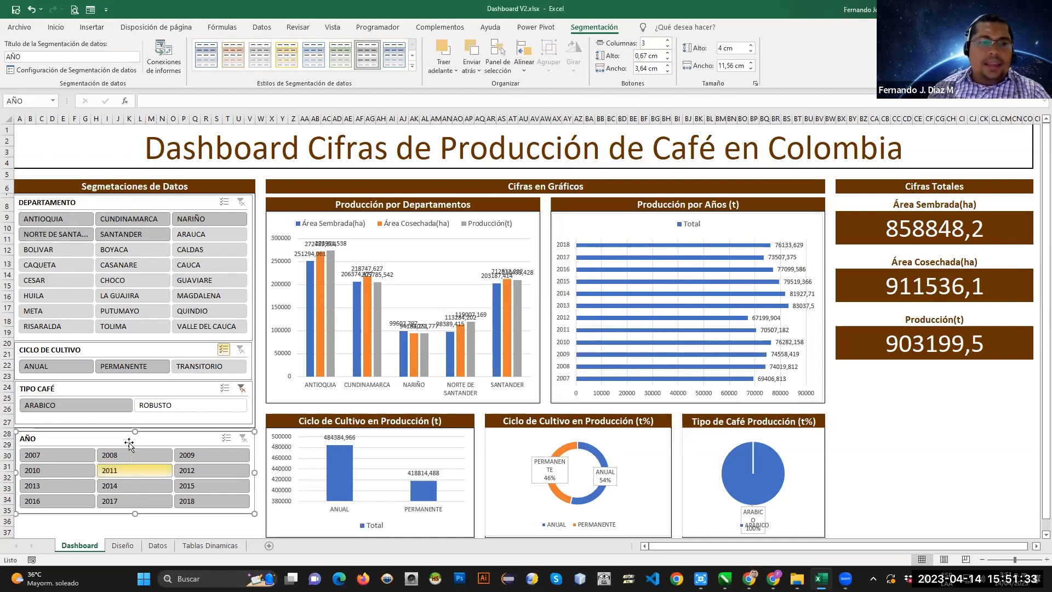
click(904, 423)
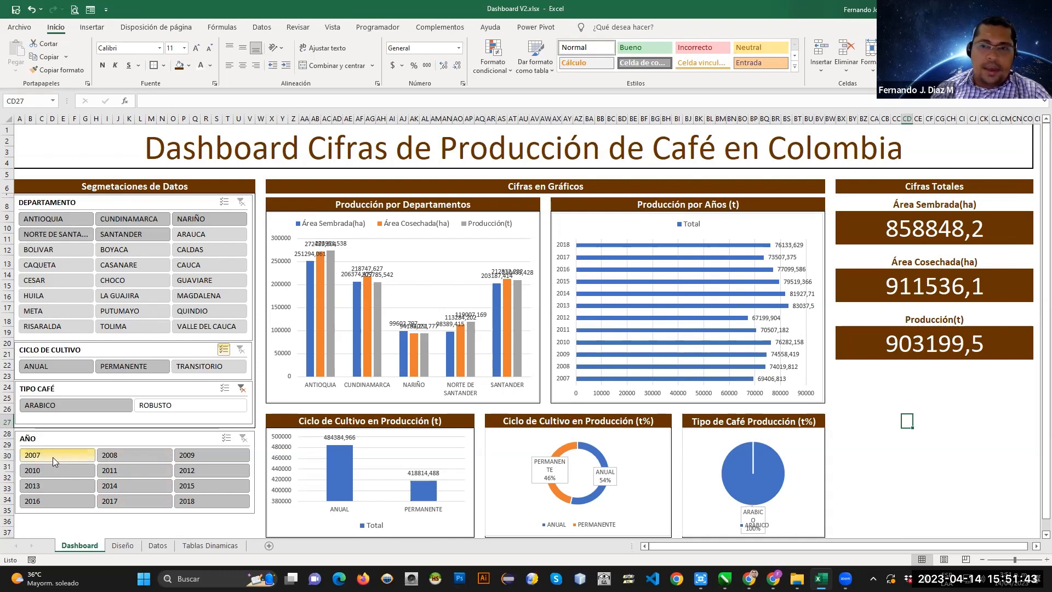
Filter the dashboard to 2012 and compare all coffee types with ARABICO only for that year.
click(186, 470)
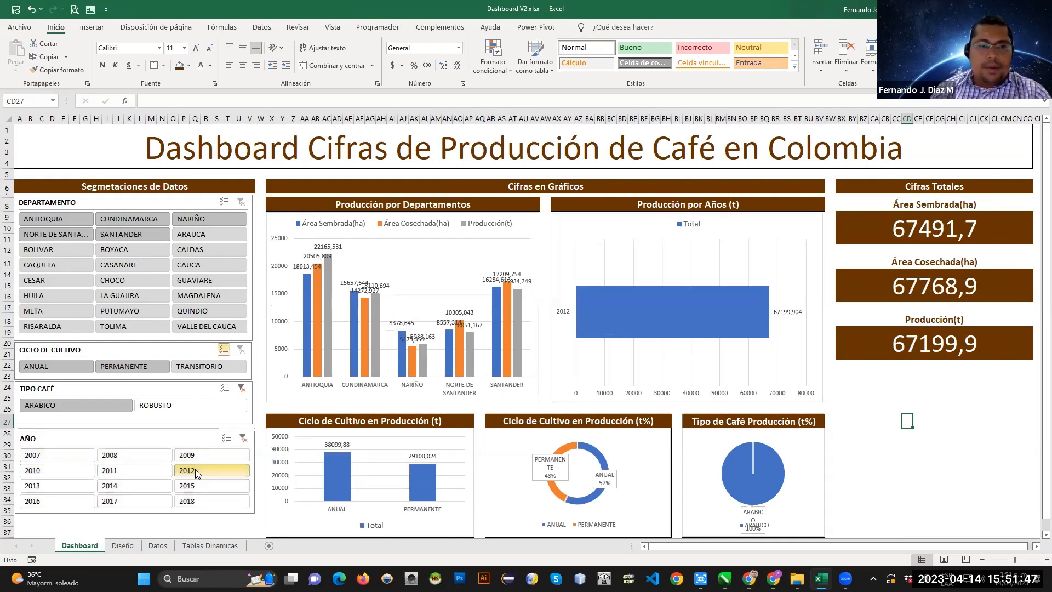
click(243, 387)
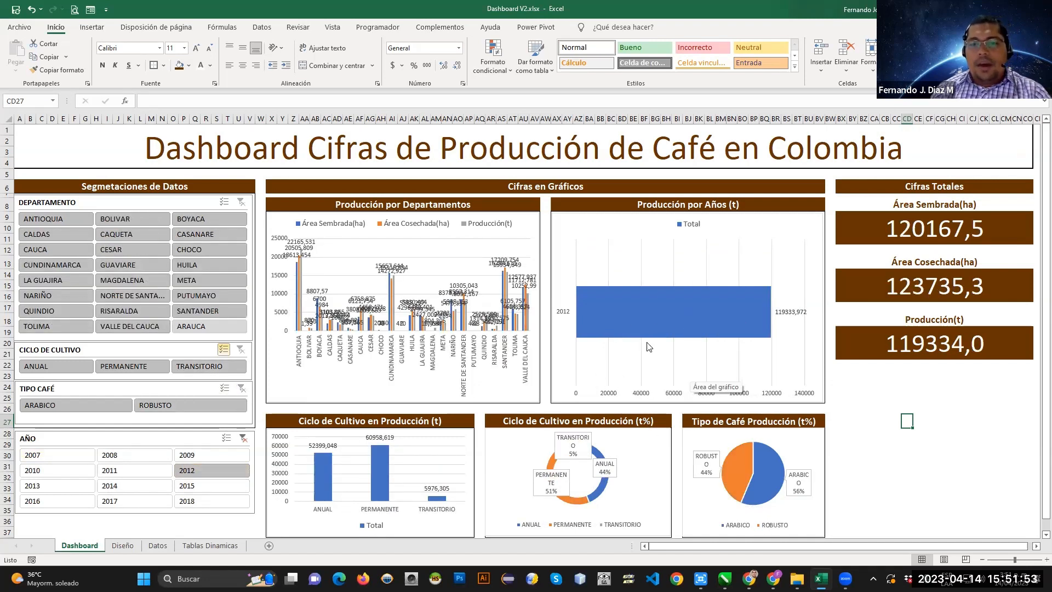
mouse_move(644, 337)
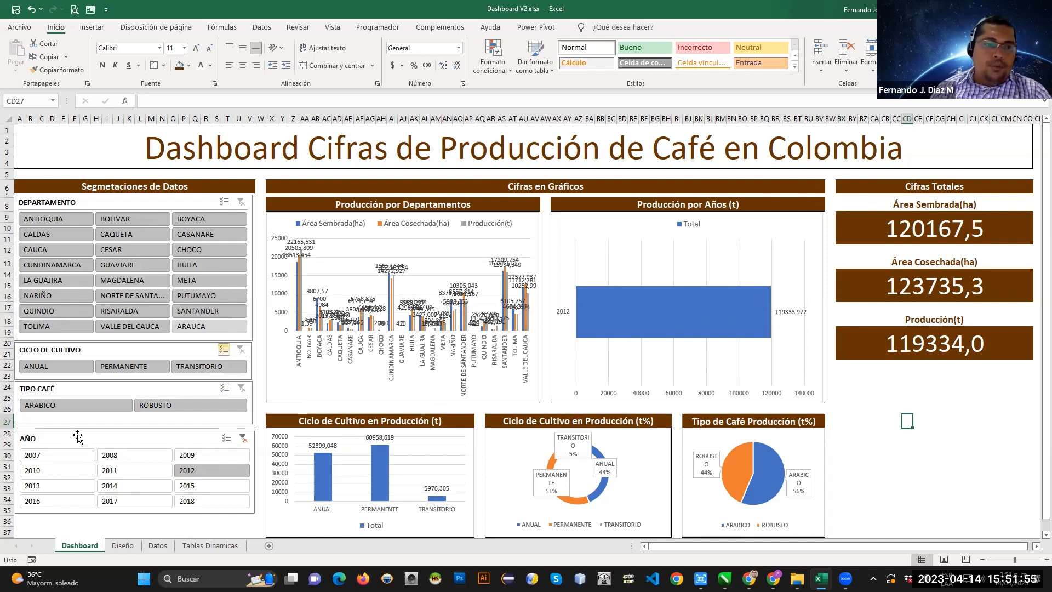
click(75, 410)
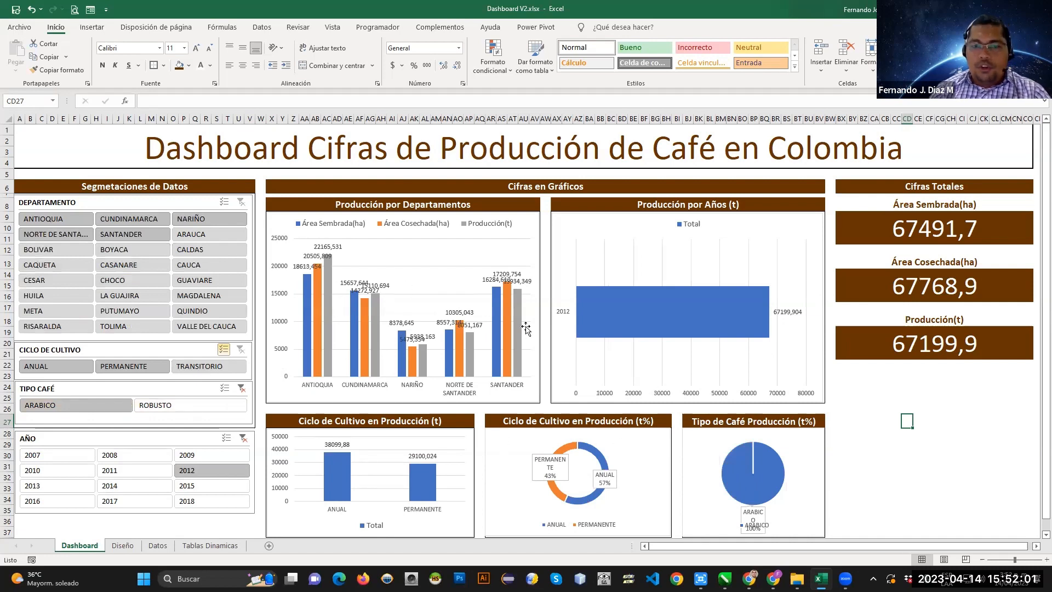
Filter the dashboard to 2007 and add 2017 and 2010 using multiple selection in the AÑO slicer.
click(41, 456)
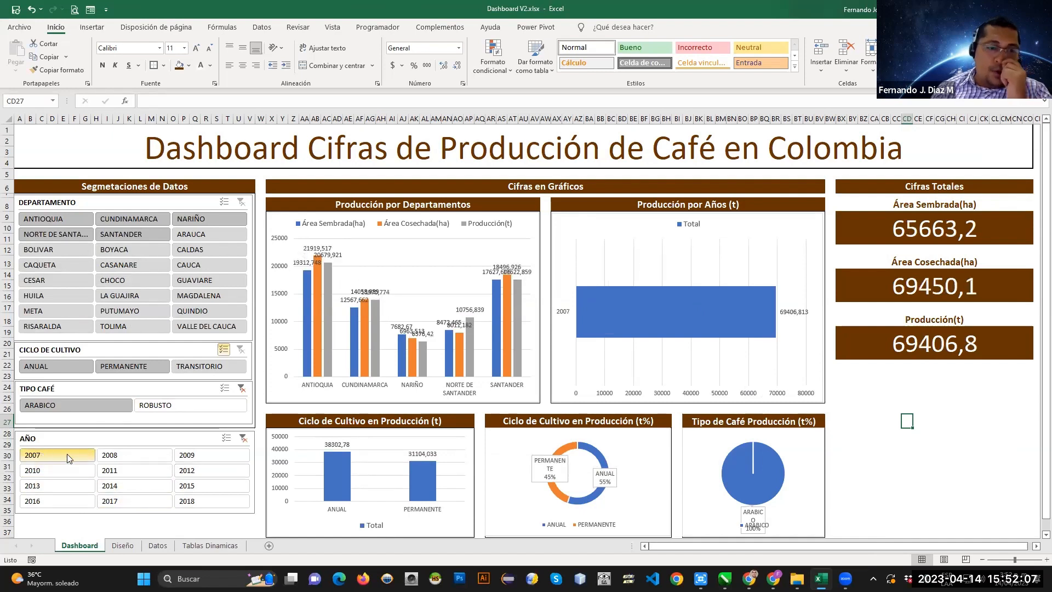
click(227, 440)
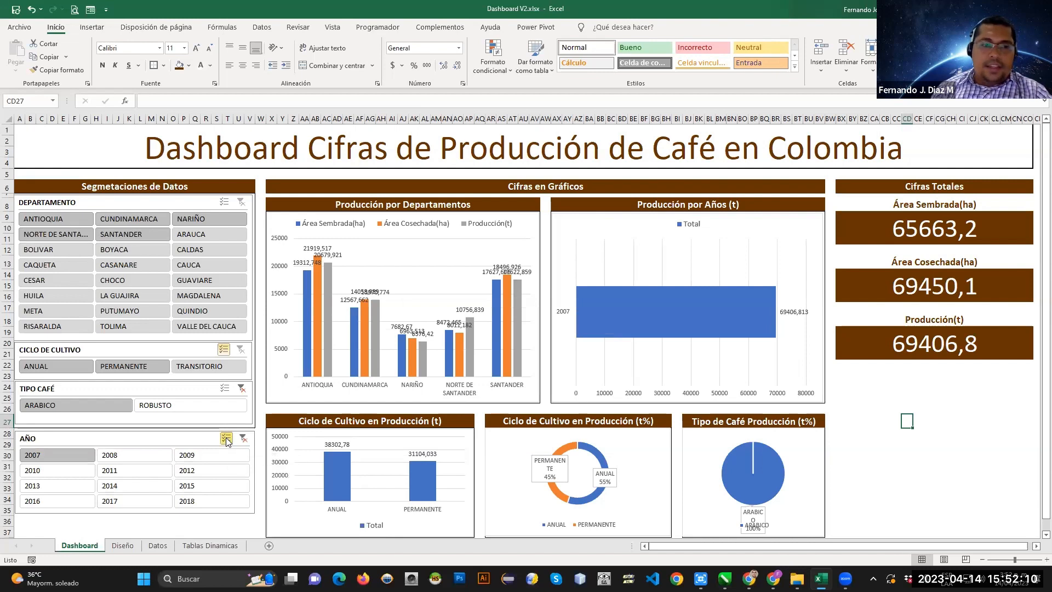
click(116, 502)
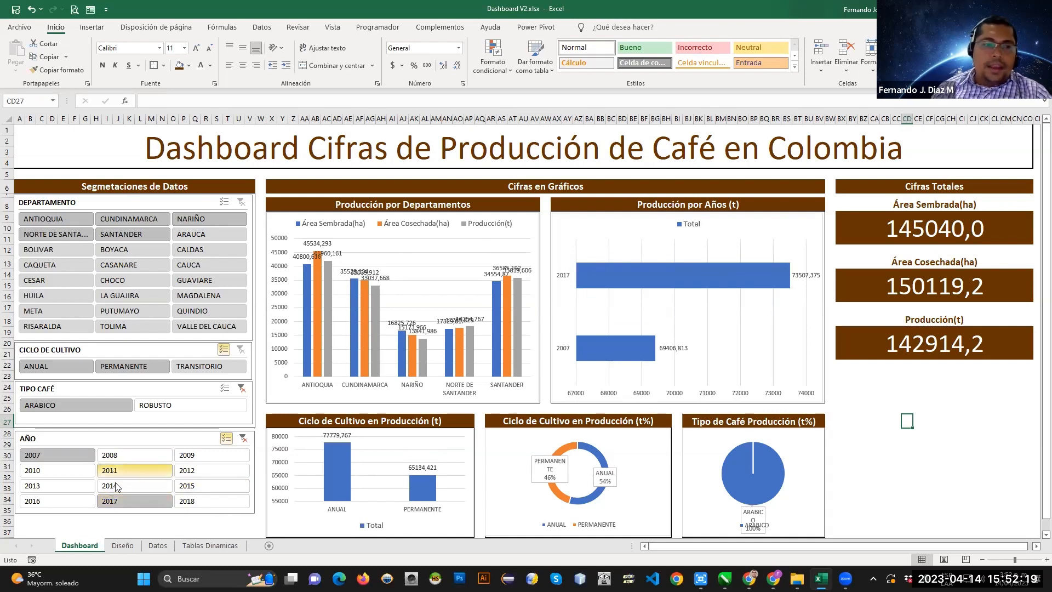
click(62, 472)
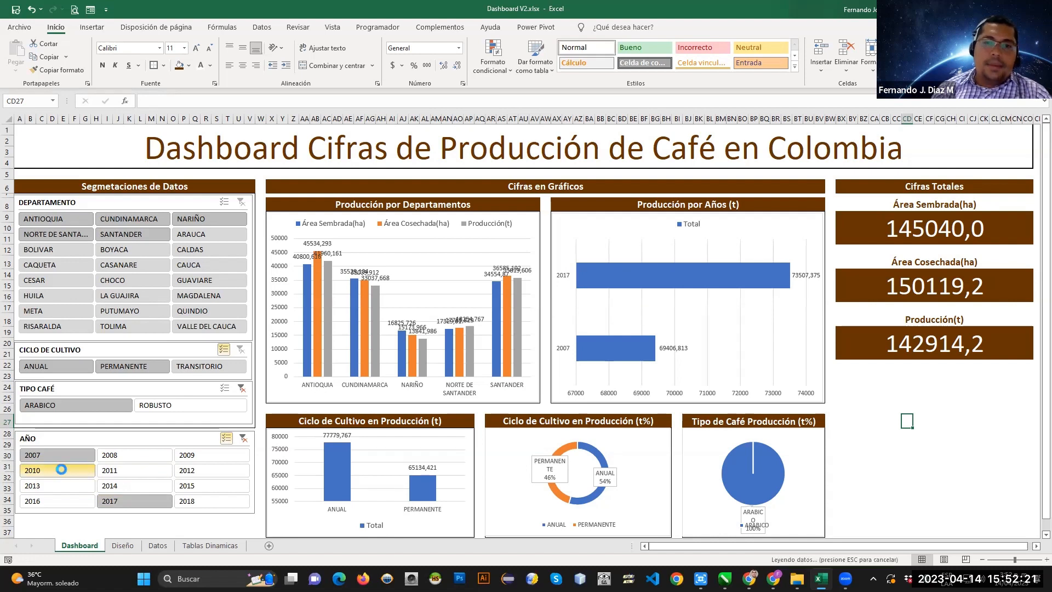